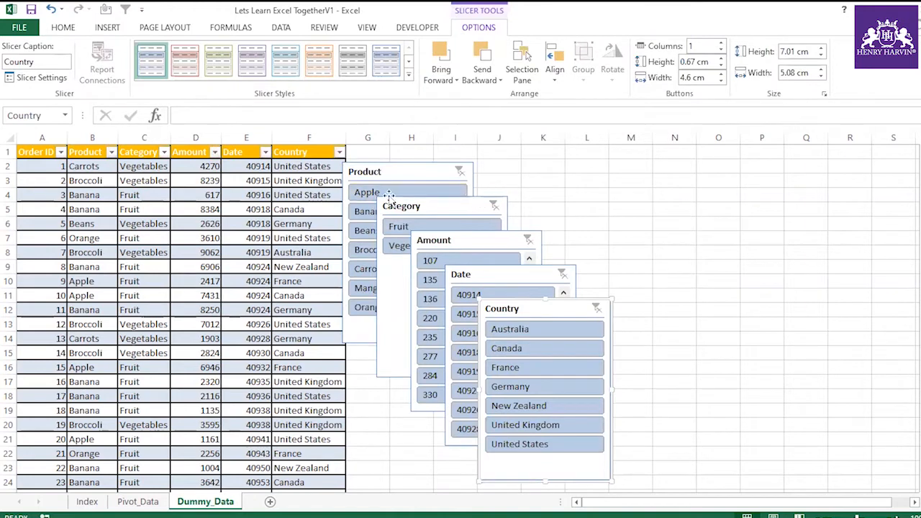
# Spread out the overlapping slicers, with Product, Category and Amount in one row beside the table and Date and Country below.
pyautogui.moveTo(446, 206); pyautogui.dragTo(576, 172)
pyautogui.moveTo(427, 173); pyautogui.dragTo(447, 163)
pyautogui.moveTo(566, 166); pyautogui.dragTo(576, 154)
pyautogui.moveTo(529, 239); pyautogui.dragTo(750, 162)
pyautogui.moveTo(514, 274); pyautogui.dragTo(531, 364)
pyautogui.moveTo(539, 312); pyautogui.dragTo(681, 368)
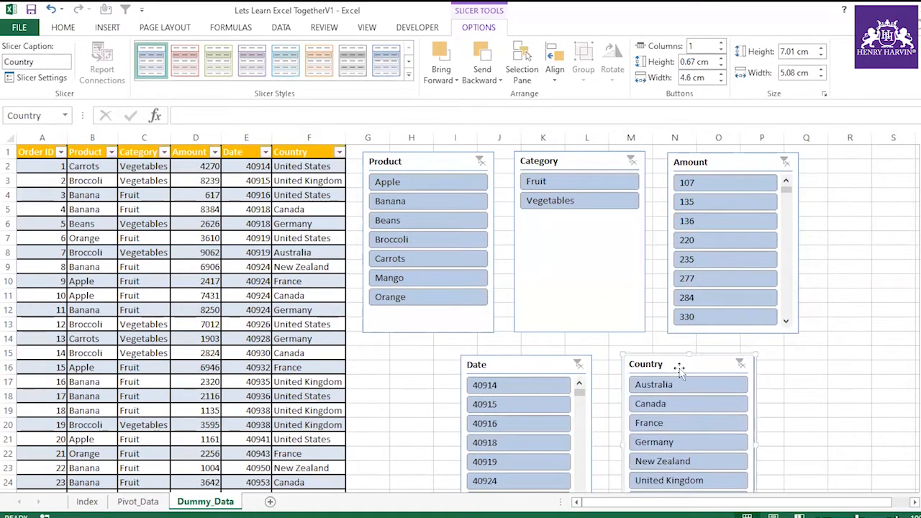
# Filter the table to Banana with the Product slicer and clear that filter from the Product column header.
pyautogui.click(411, 206)
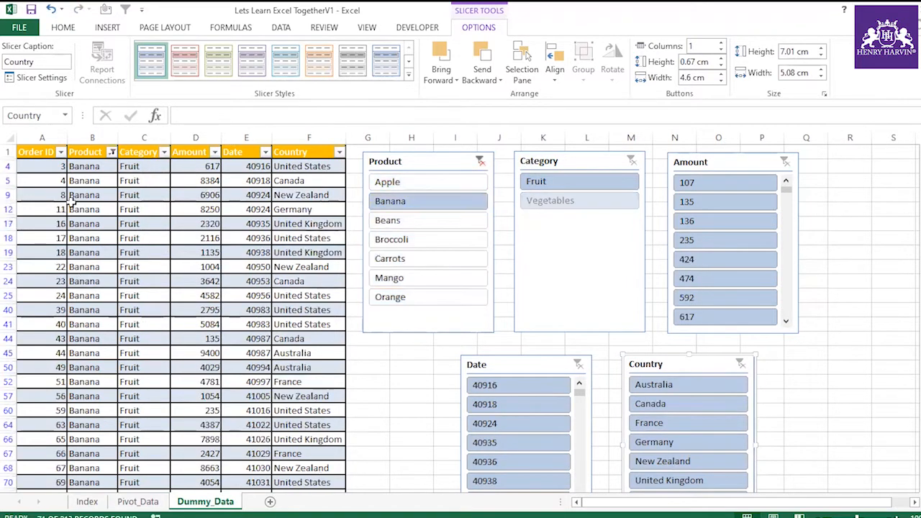
pyautogui.click(65, 28)
pyautogui.click(245, 224)
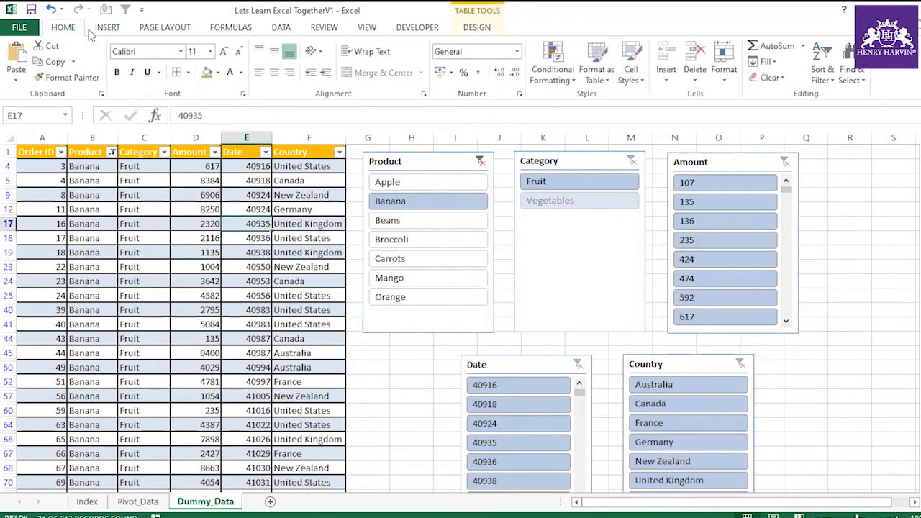
pyautogui.click(105, 152)
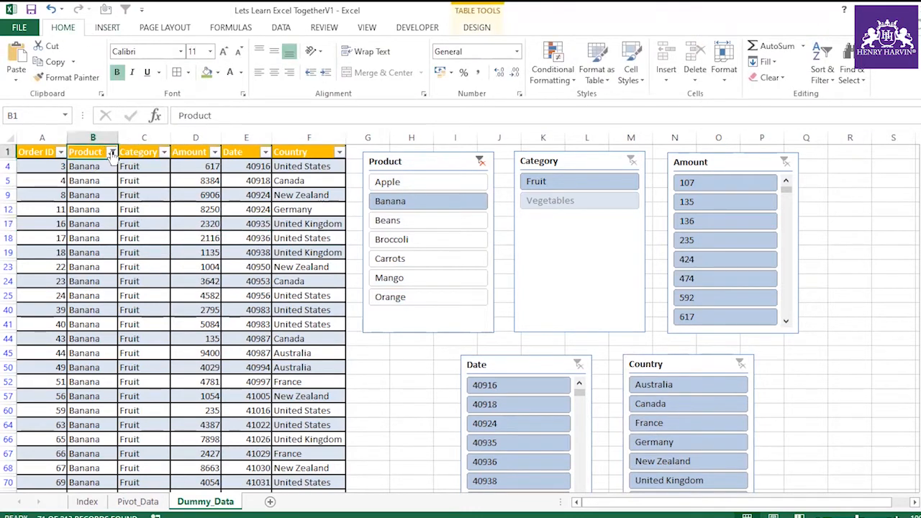
pyautogui.click(111, 151)
pyautogui.click(62, 218)
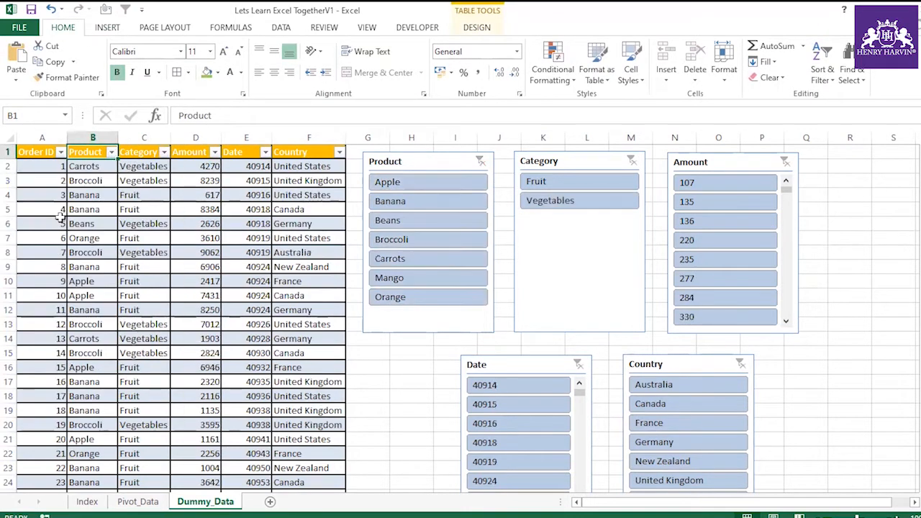
pyautogui.click(146, 267)
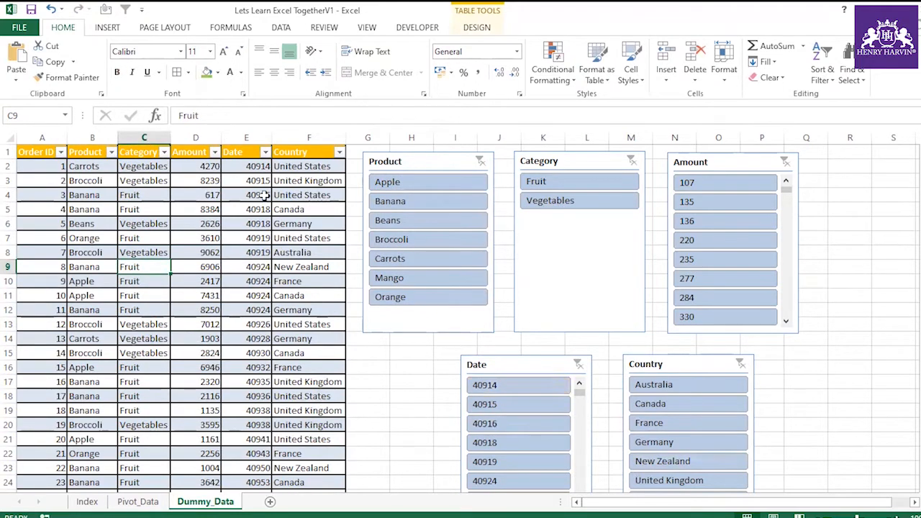
# Format the Date column as dates in the 14-03-2012 style.
pyautogui.click(247, 136)
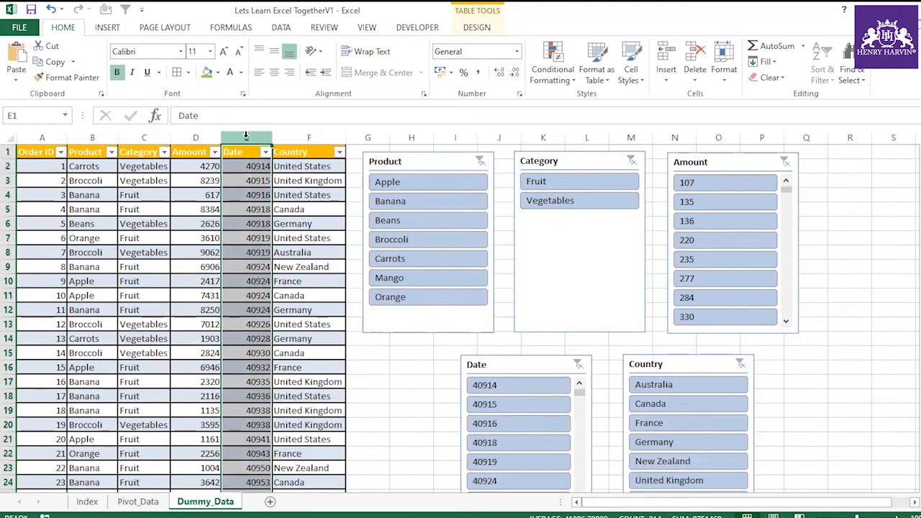
pyautogui.hotkey('ctrl', '1')
pyautogui.click(418, 193)
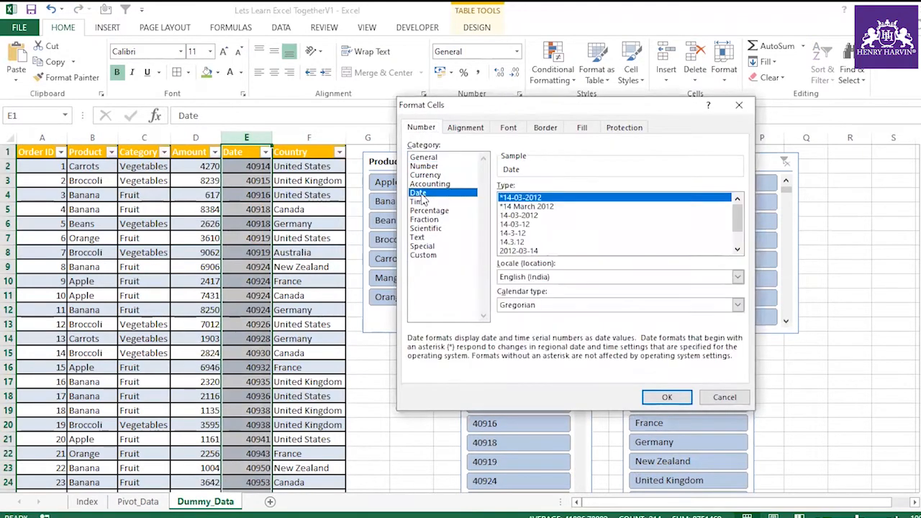
pyautogui.click(522, 215)
pyautogui.click(669, 397)
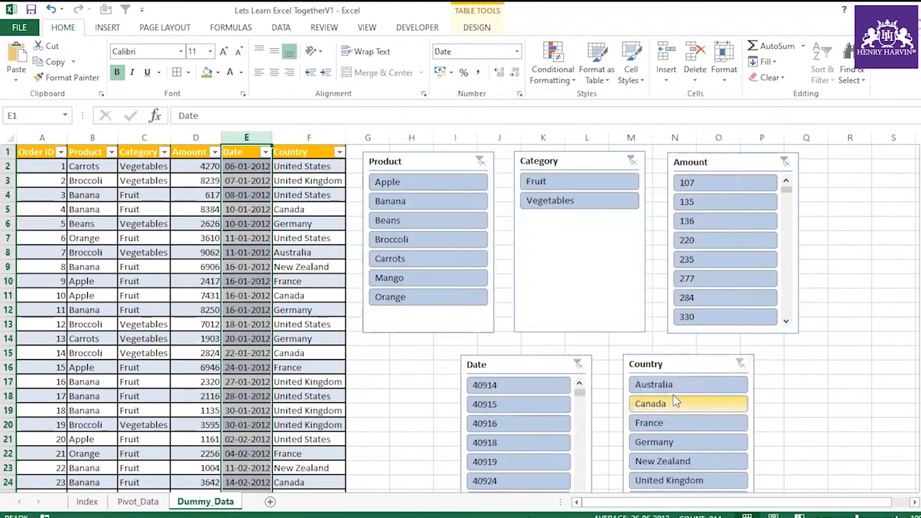
pyautogui.click(308, 353)
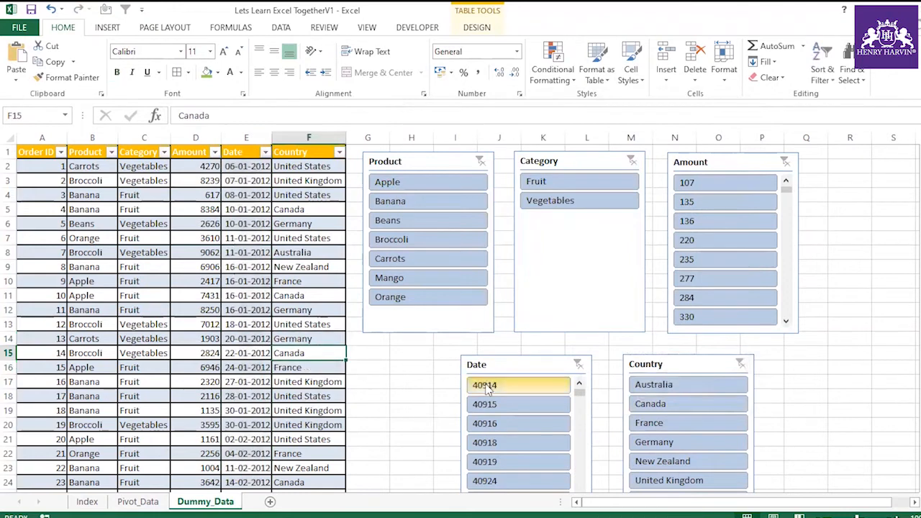
# Refresh all data in the workbook.
pyautogui.click(281, 28)
pyautogui.click(210, 75)
pyautogui.click(230, 95)
pyautogui.click(430, 386)
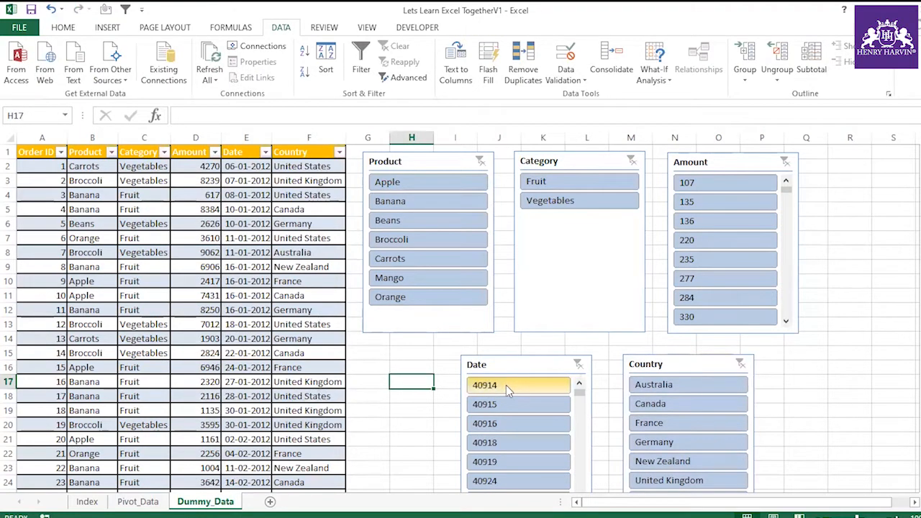
# Try filtering the table by 40915 and by 40914 in the Date slicer, clearing the date filter each time.
pyautogui.click(502, 410)
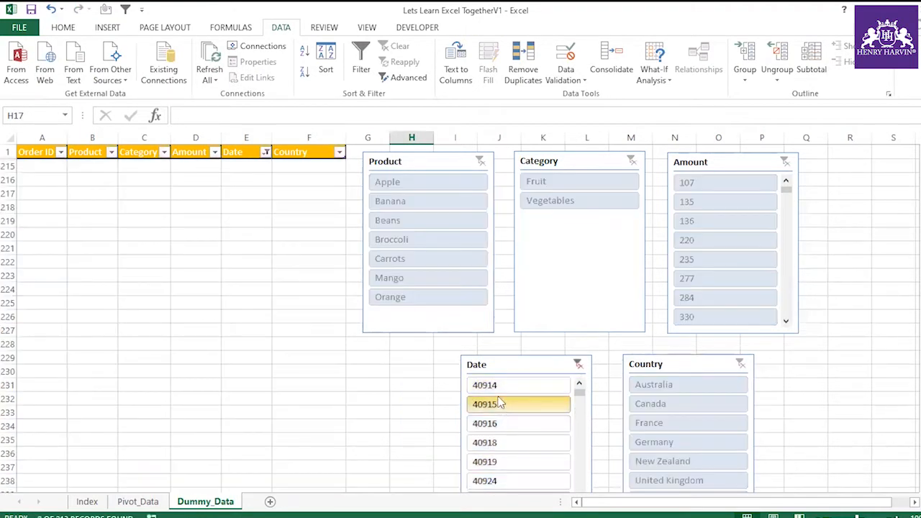
pyautogui.click(578, 364)
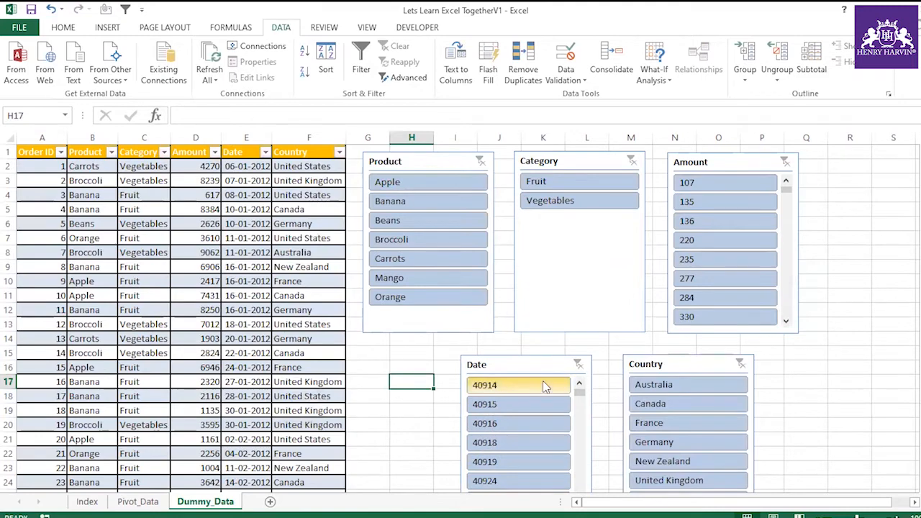
pyautogui.click(545, 387)
pyautogui.click(586, 367)
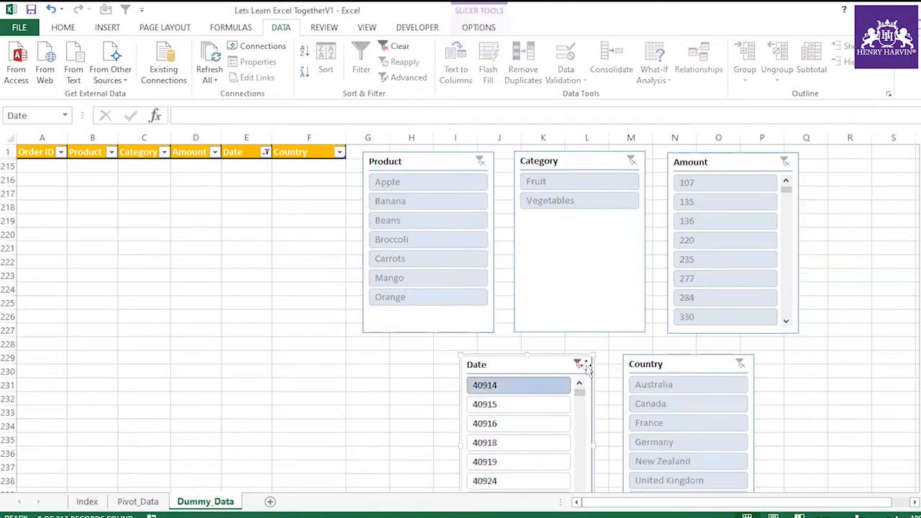
pyautogui.click(578, 365)
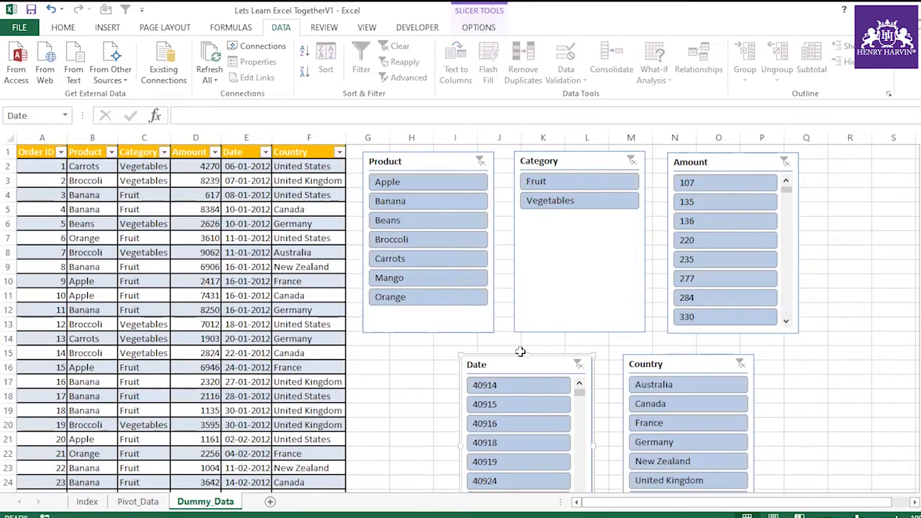
# Filter the table with the Country slicer to Australia and France together, and to Germany alone.
pyautogui.click(659, 388)
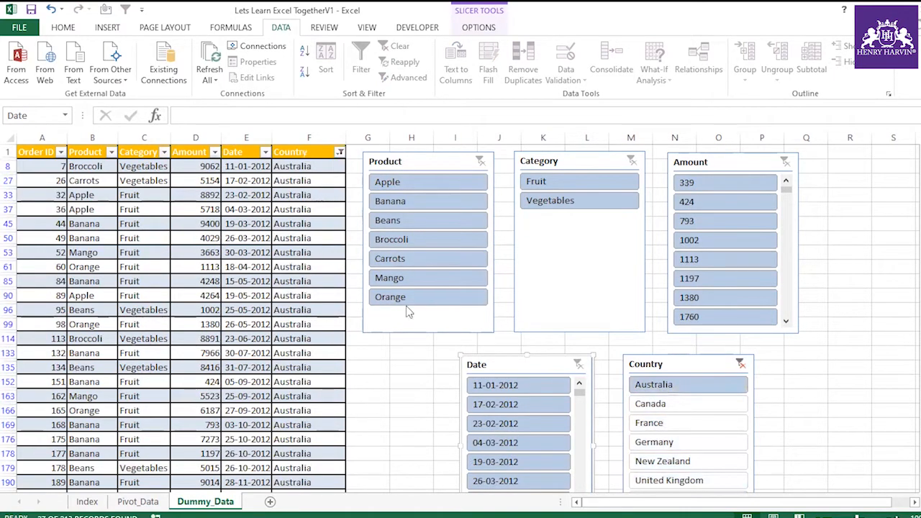
pyautogui.keyDown('ctrl'); pyautogui.click(668, 425); pyautogui.keyUp('ctrl')
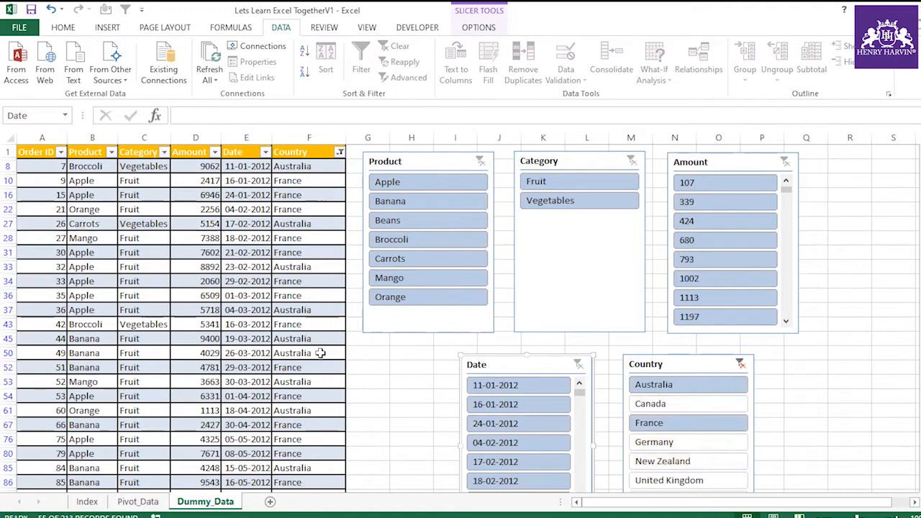
pyautogui.click(720, 444)
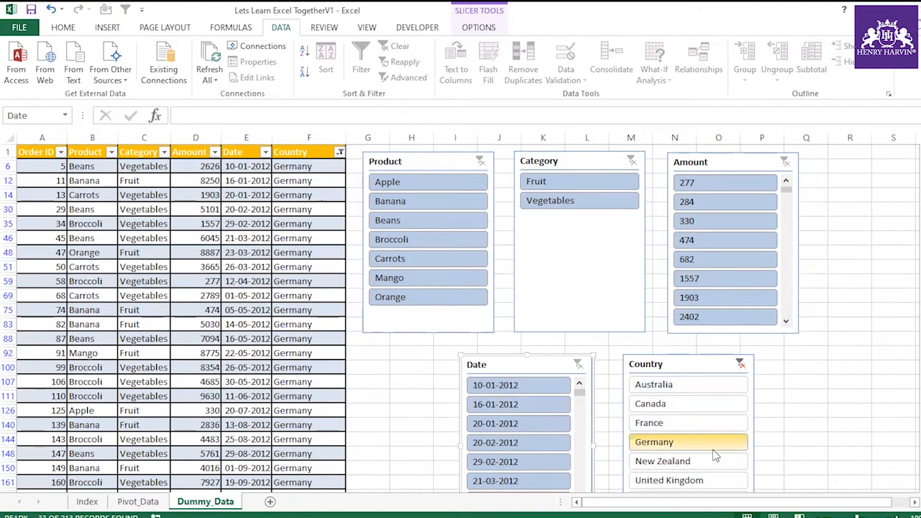
# Select Australia, New Zealand and United Kingdom together in the Country slicer and check them in the Country column's filter list.
pyautogui.click(673, 389)
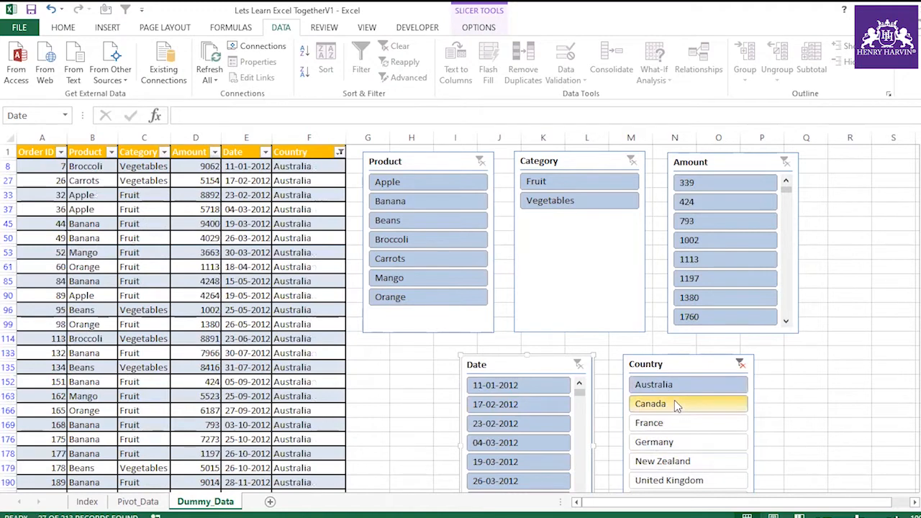
pyautogui.keyDown('ctrl'); pyautogui.click(675, 464); pyautogui.keyUp('ctrl')
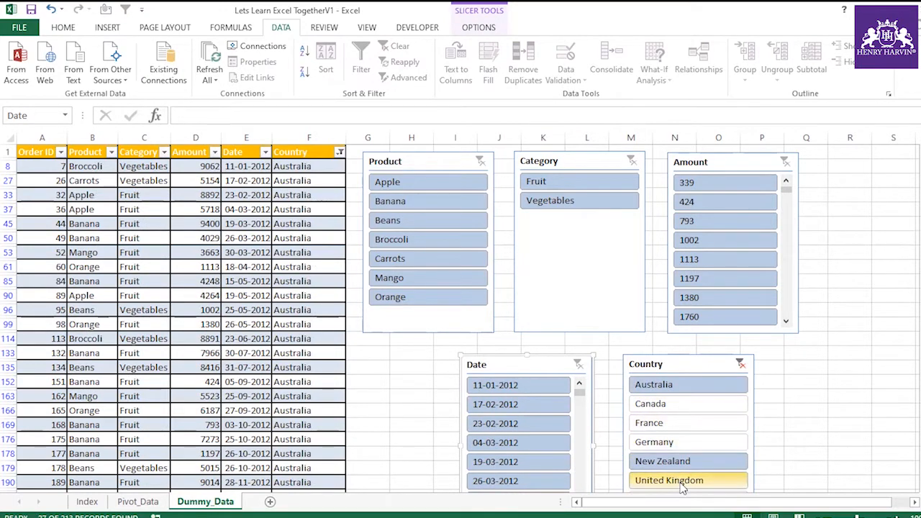
pyautogui.keyDown('ctrl'); pyautogui.click(720, 481); pyautogui.keyUp('ctrl')
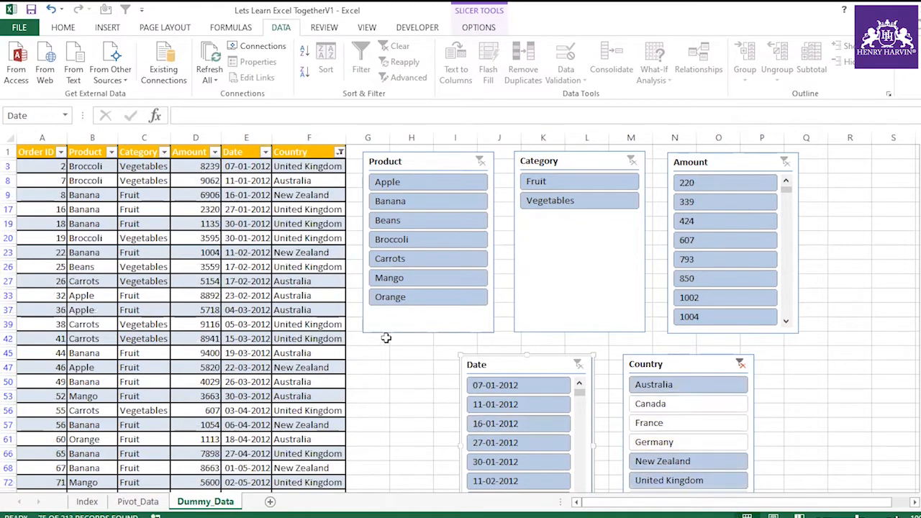
pyautogui.click(340, 152)
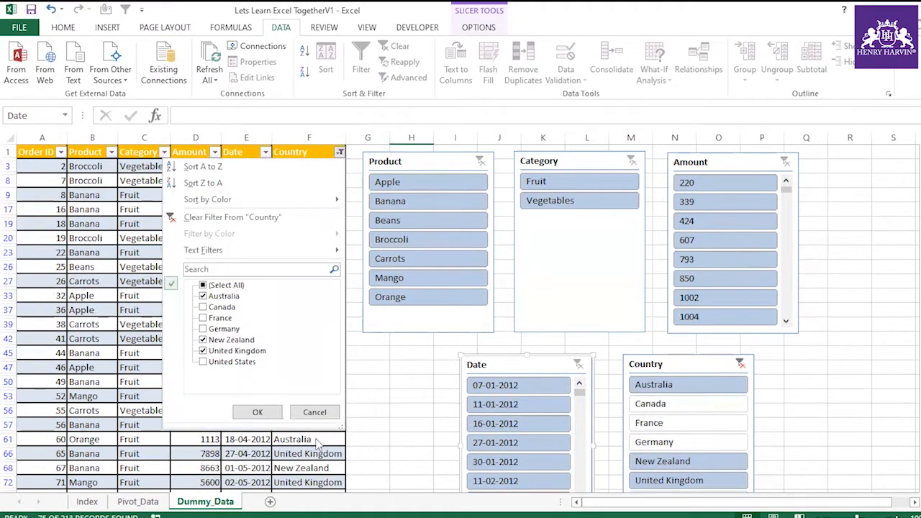
pyautogui.click(315, 413)
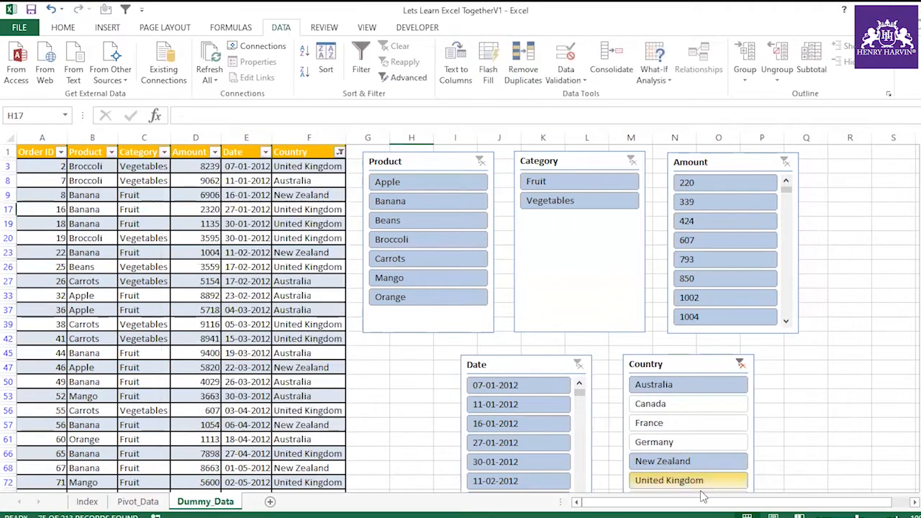
# Add Germany to the Country slicer selection and check it in the Country column's filter list.
pyautogui.keyDown('ctrl'); pyautogui.click(688, 442); pyautogui.keyUp('ctrl')
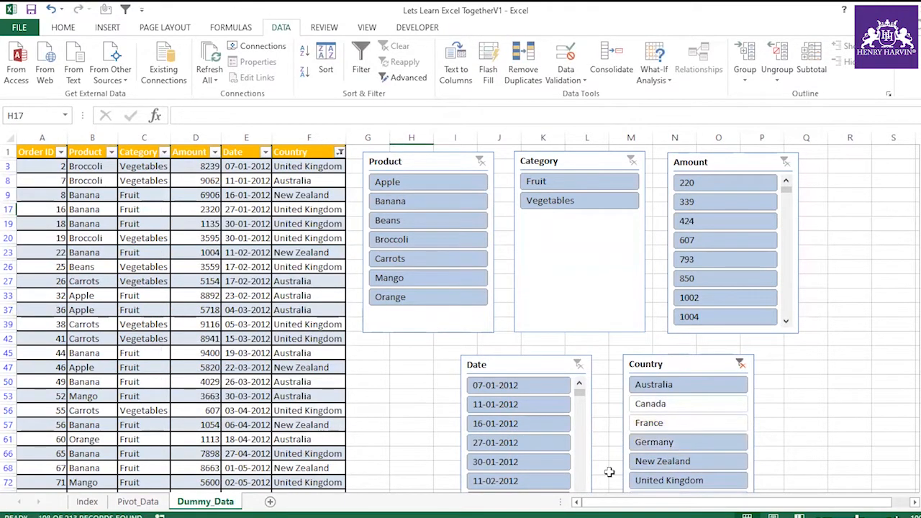
pyautogui.click(340, 152)
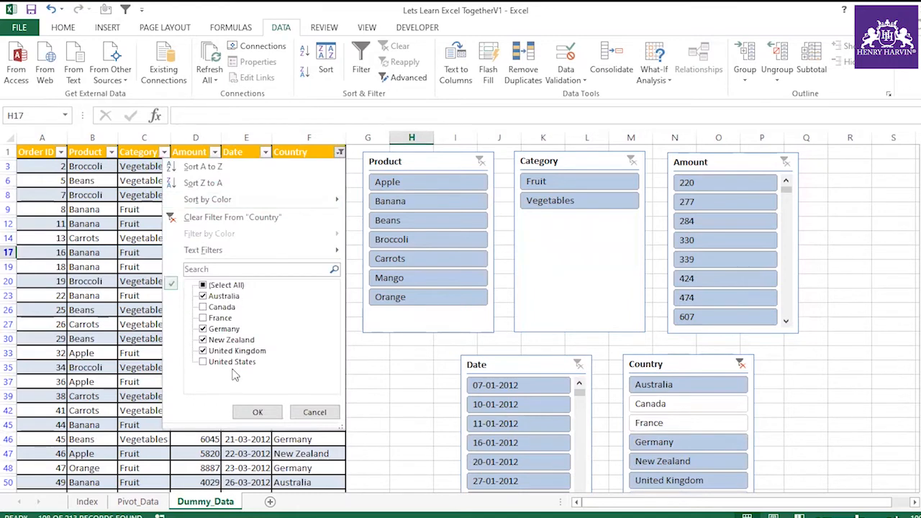
pyautogui.click(383, 339)
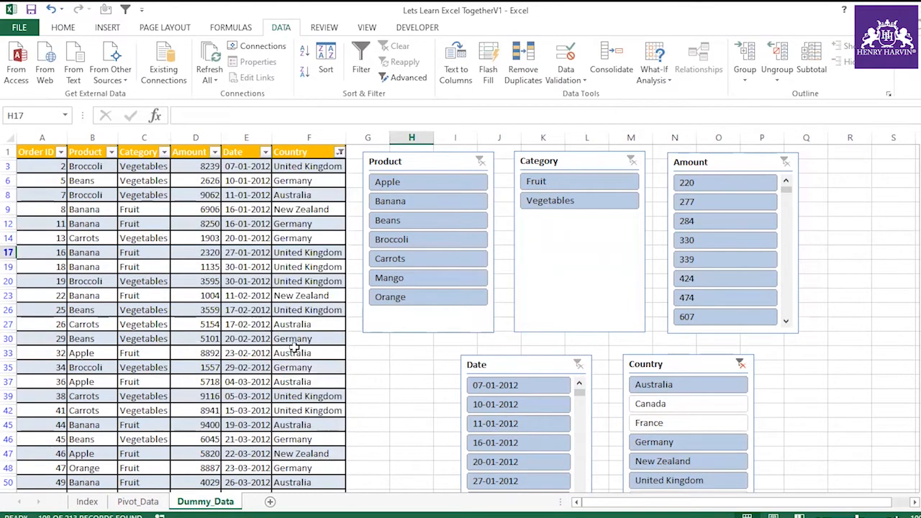
# Shift the Product, Date and Country slicers slightly and return the selection to a Category cell in the table.
pyautogui.moveTo(414, 162); pyautogui.dragTo(427, 167)
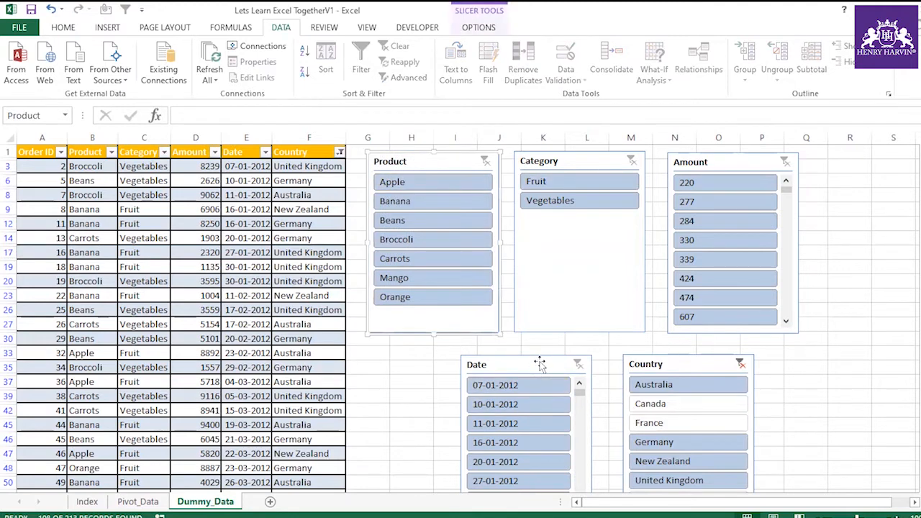
pyautogui.moveTo(540, 365); pyautogui.dragTo(530, 362)
pyautogui.moveTo(705, 364); pyautogui.dragTo(704, 362)
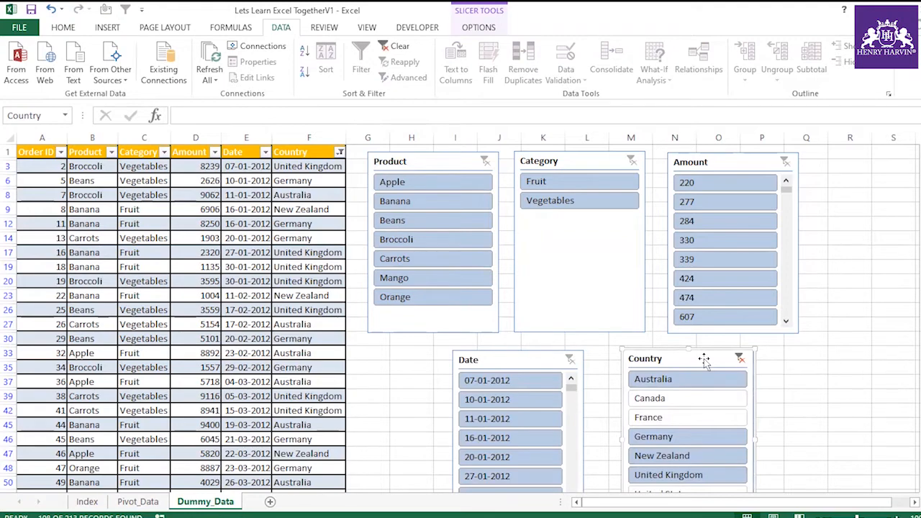
pyautogui.click(12, 137)
pyautogui.click(129, 252)
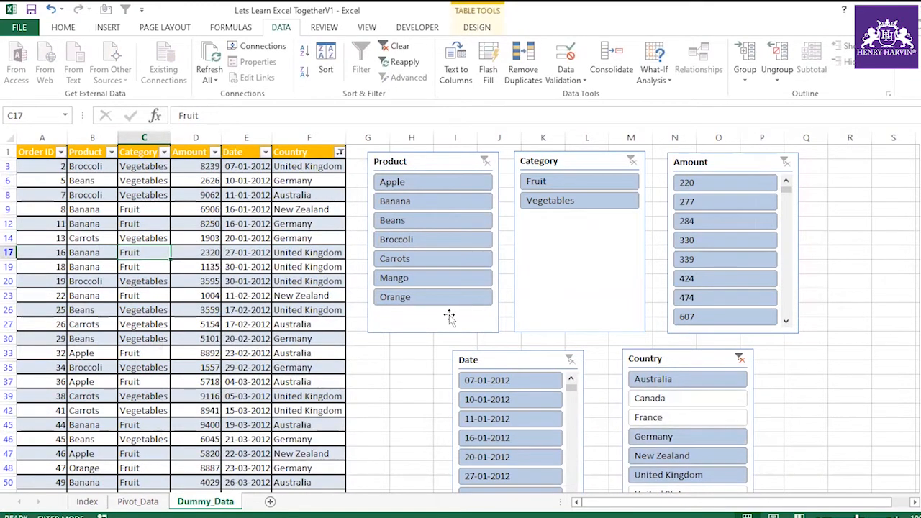
# Filter the table one product at a time to Carrots, Mango, Beans and Broccoli, selecting the visible Carrots rows.
pyautogui.click(423, 259)
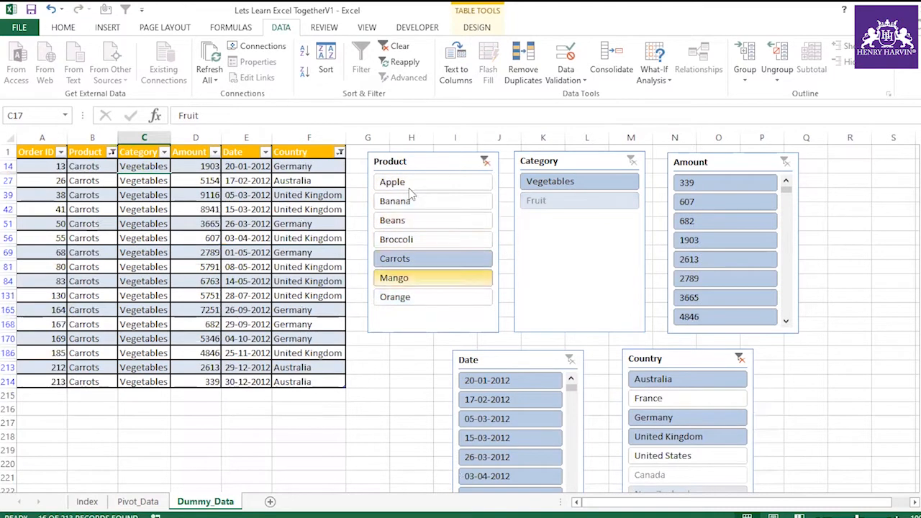
pyautogui.moveTo(56, 165); pyautogui.dragTo(335, 381)
pyautogui.click(422, 279)
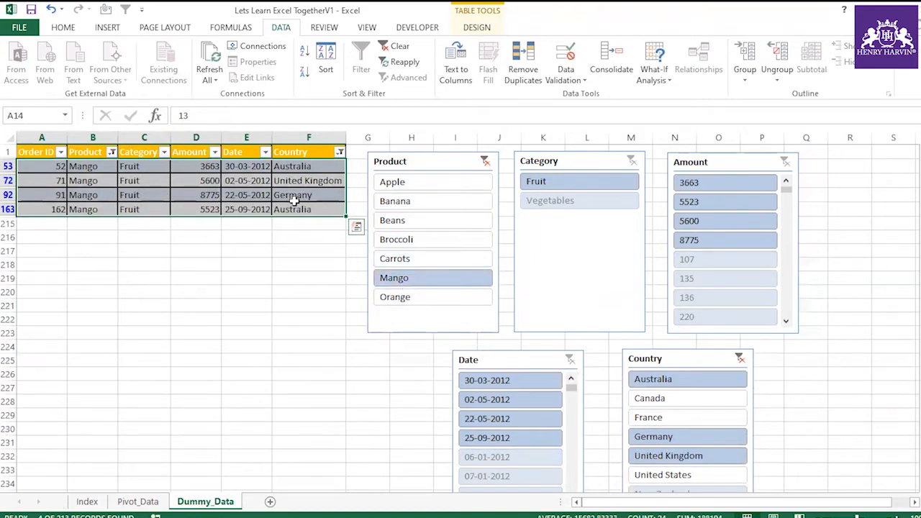
pyautogui.click(401, 220)
pyautogui.click(415, 245)
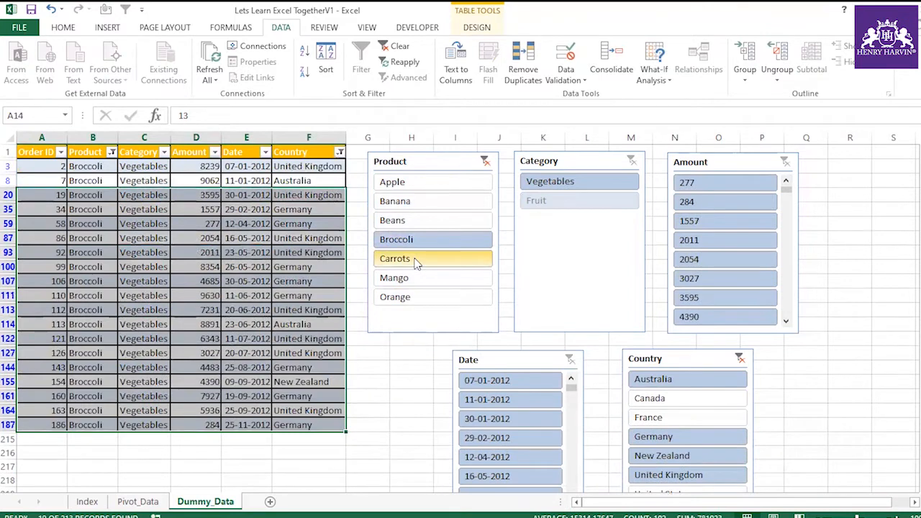
# Filter the table to Carrots, Mango and Banana together with the Product slicer.
pyautogui.click(415, 261)
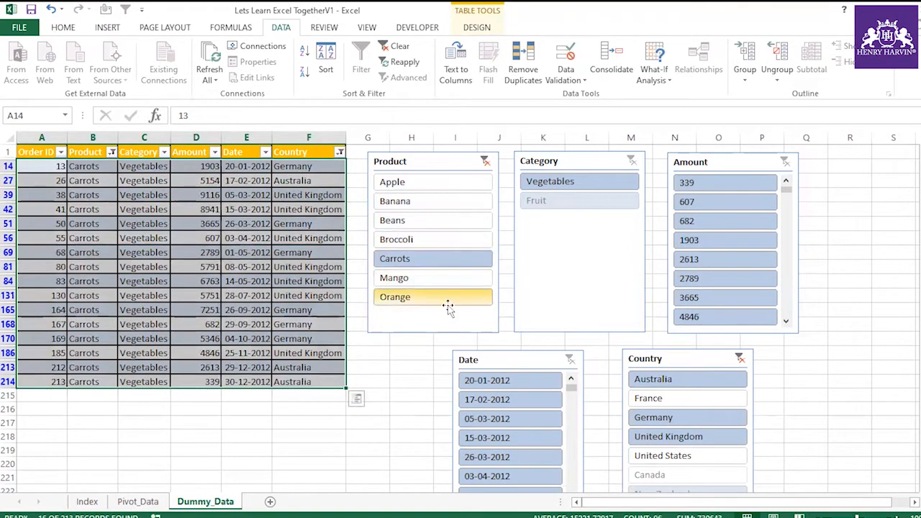
pyautogui.click(417, 278)
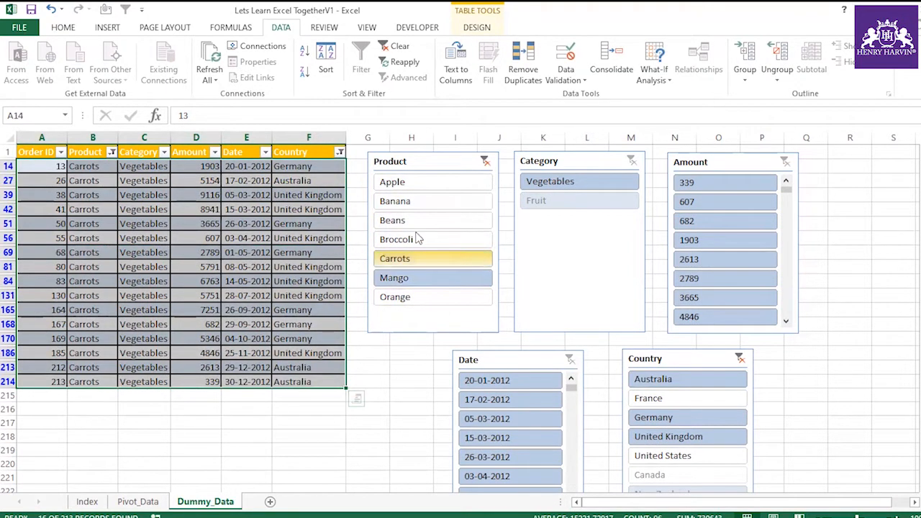
pyautogui.keyDown('ctrl'); pyautogui.click(406, 201); pyautogui.keyUp('ctrl')
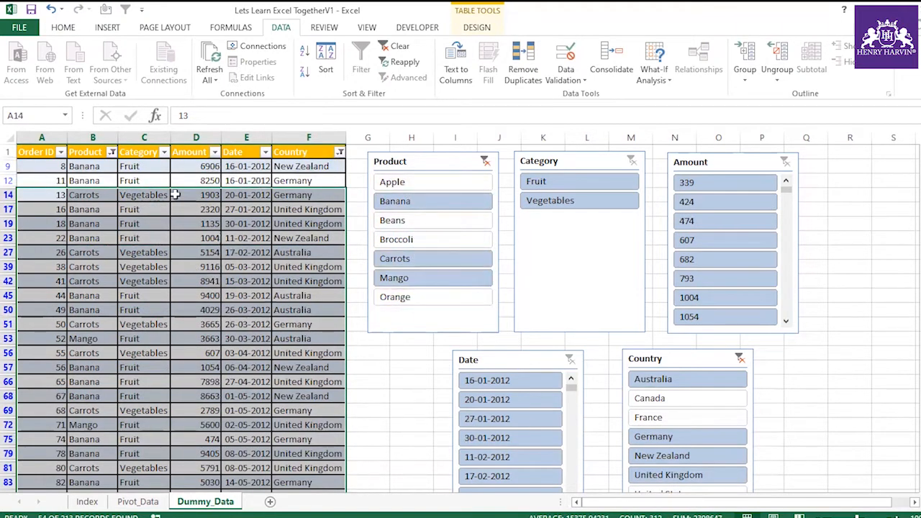
# Check the selected products in the Product column's filter list and highlight the filtered table before returning to a Country cell.
pyautogui.moveTo(113, 156)
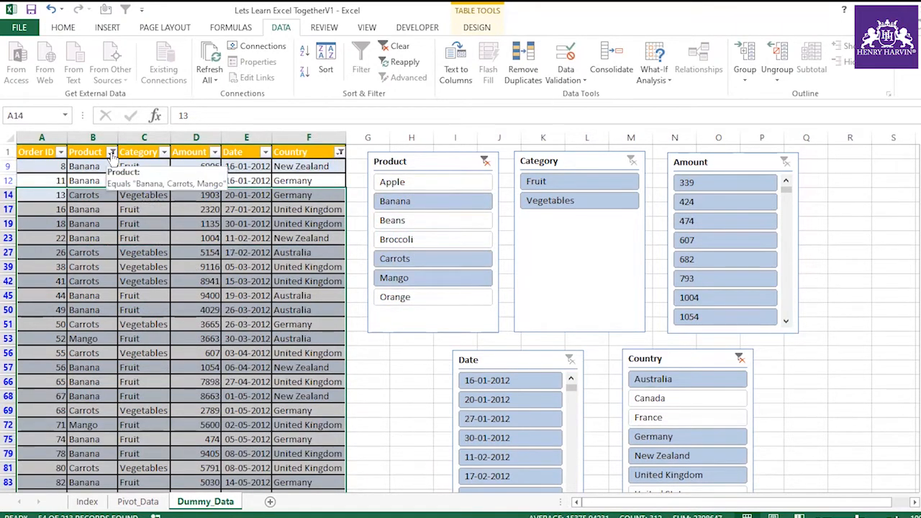
pyautogui.click(112, 152)
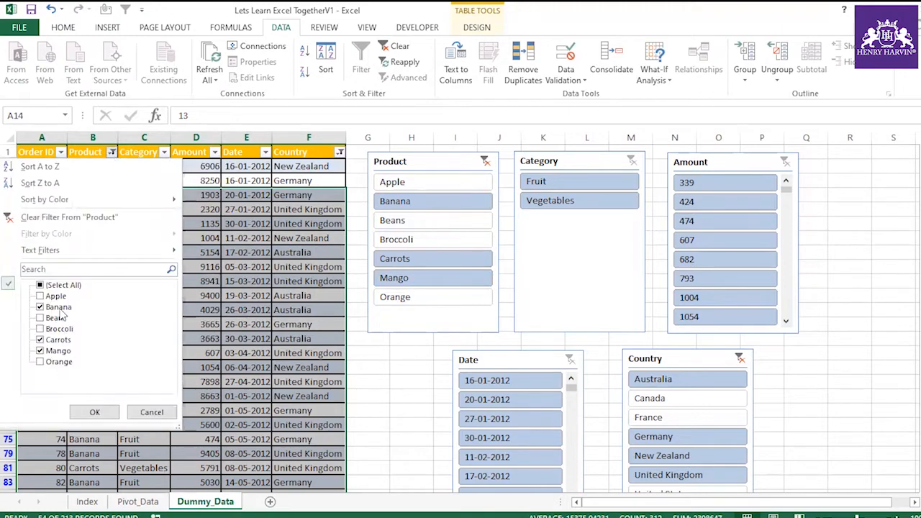
pyautogui.click(152, 412)
pyautogui.click(240, 224)
pyautogui.moveTo(35, 153); pyautogui.dragTo(353, 425)
pyautogui.click(327, 354)
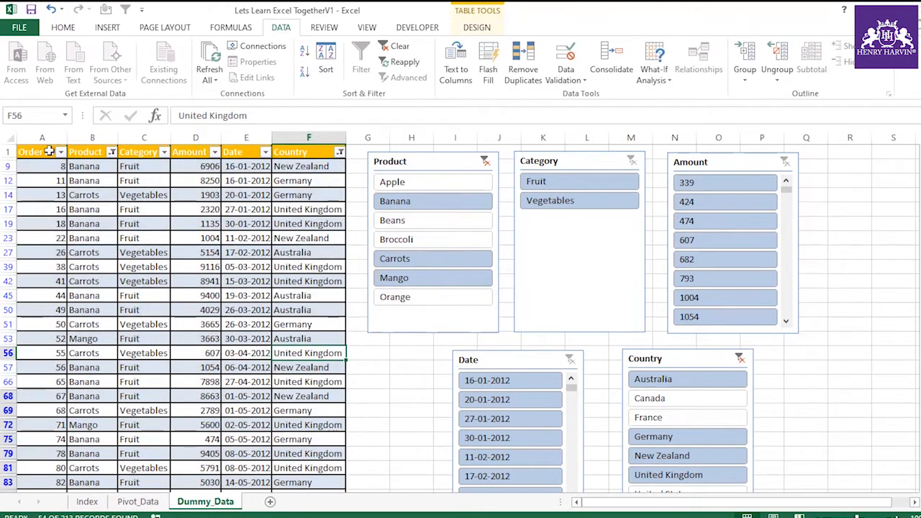
pyautogui.click(477, 27)
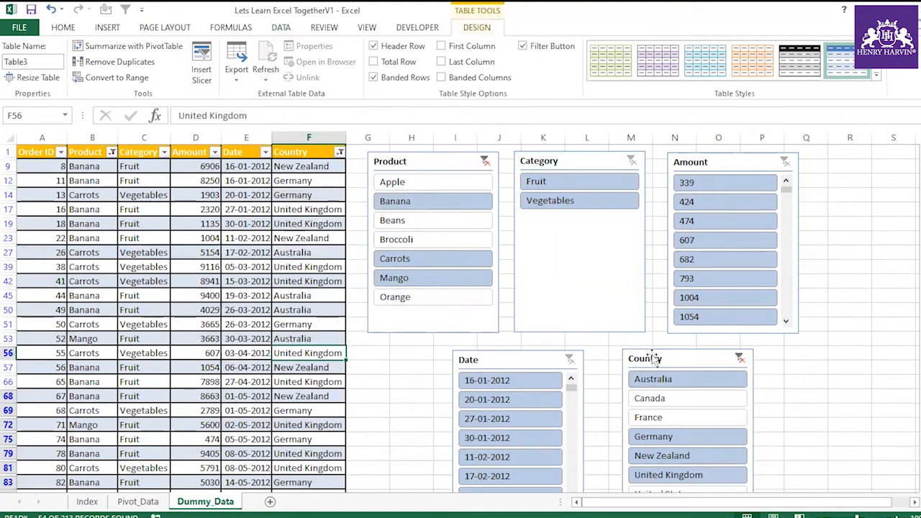
# Filter the table to 20-01-2012, 27-01-2012 and 30-01-2012 together with the Date slicer.
pyautogui.click(503, 406)
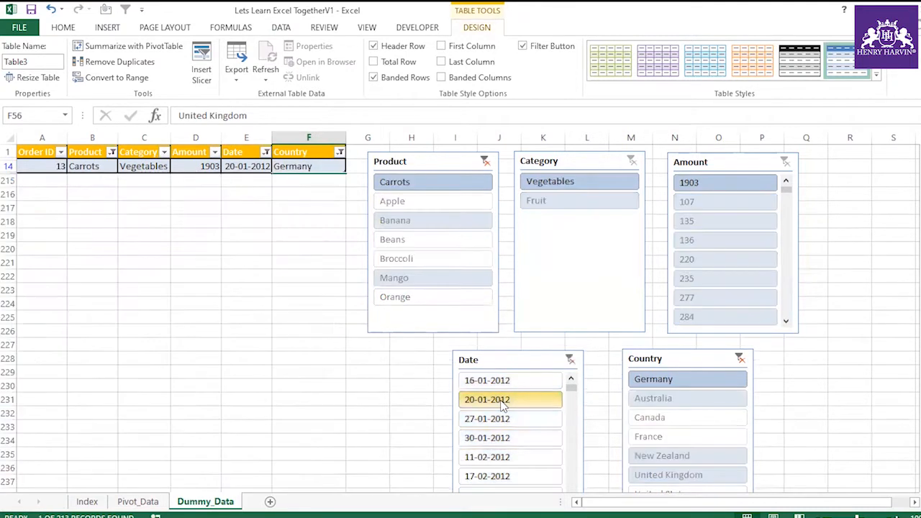
pyautogui.keyDown('ctrl'); pyautogui.click(504, 439); pyautogui.keyUp('ctrl')
pyautogui.keyDown('ctrl'); pyautogui.click(503, 424); pyautogui.keyUp('ctrl')
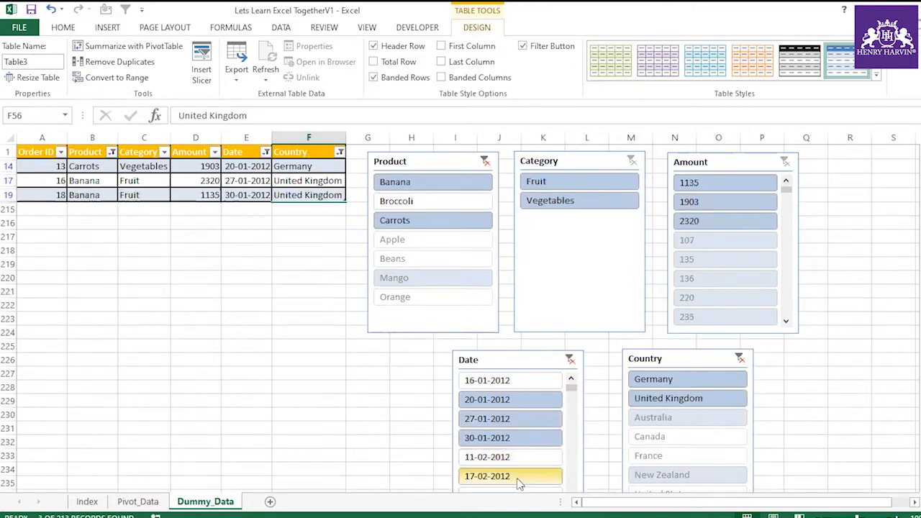
# Clear the Date, Product and Country slicer filters and select an empty cell outside the table.
pyautogui.click(570, 359)
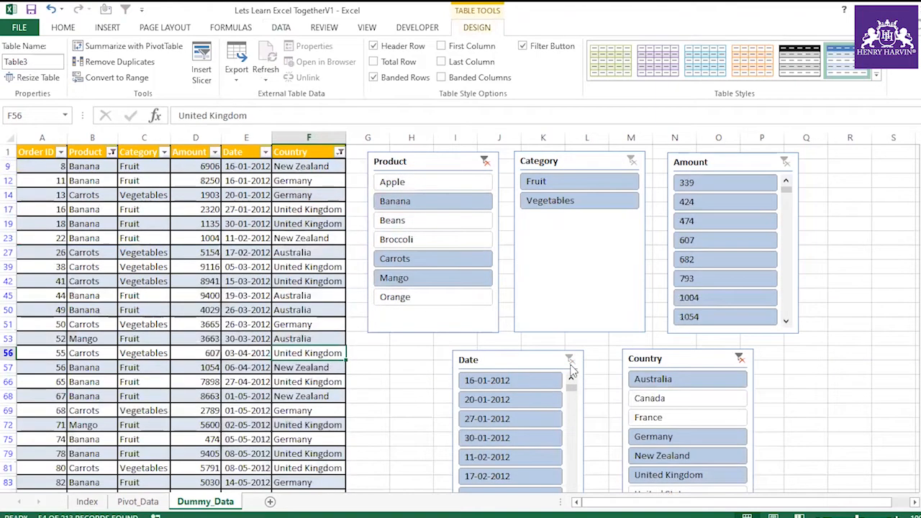
pyautogui.click(486, 161)
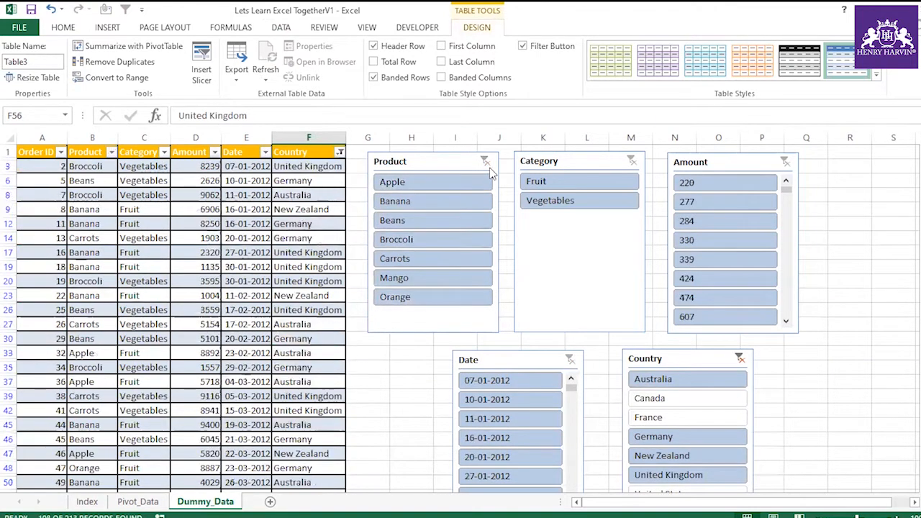
pyautogui.click(740, 359)
pyautogui.click(821, 405)
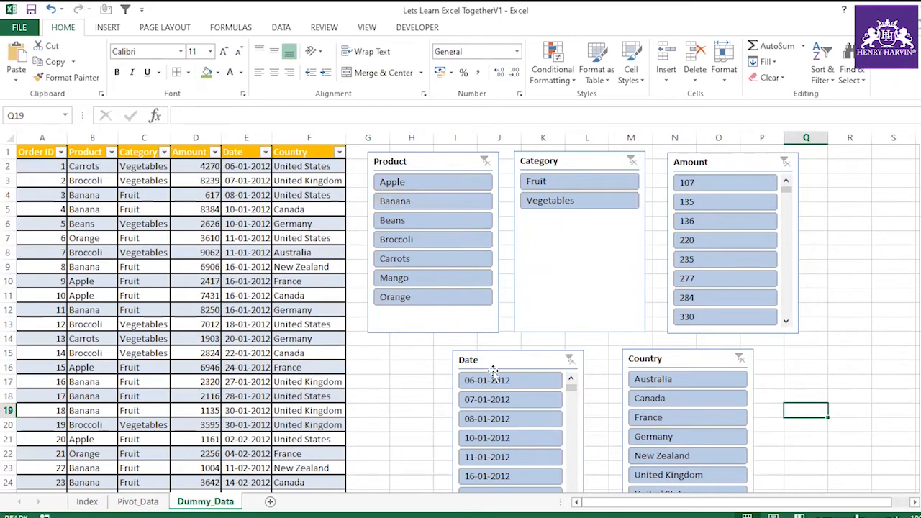
# Look over the unfiltered order table, highlighting columns A to F and returning to a Date cell.
pyautogui.scroll(-8, 238, 356)
pyautogui.scroll(8, 227, 352)
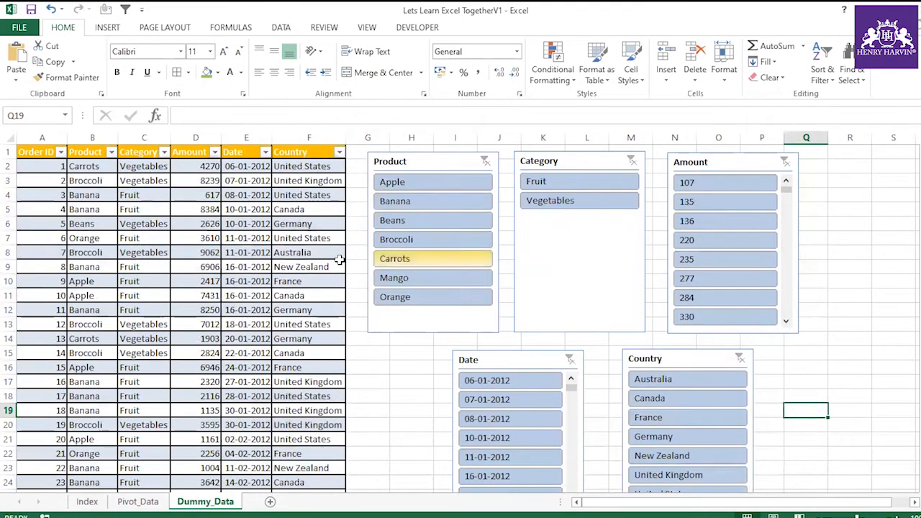
pyautogui.click(249, 281)
pyautogui.click(54, 139)
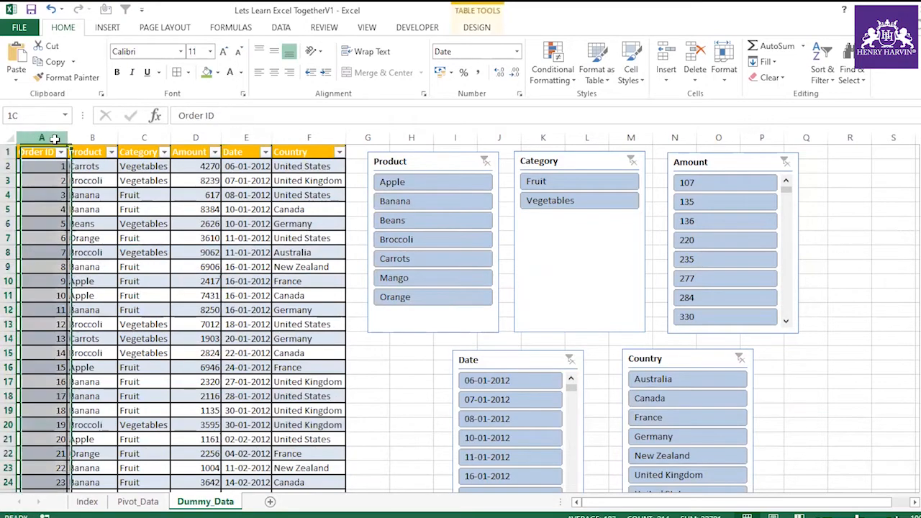
pyautogui.moveTo(54, 139); pyautogui.dragTo(335, 138)
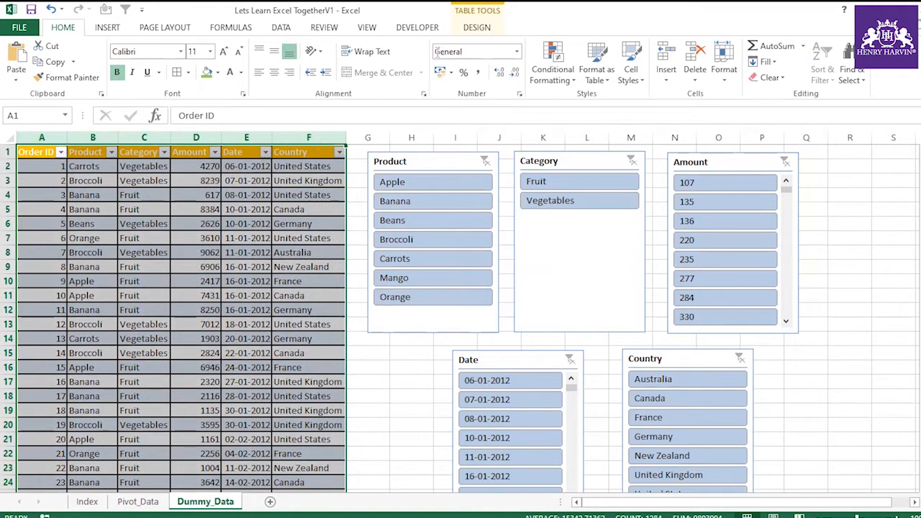
pyautogui.click(256, 252)
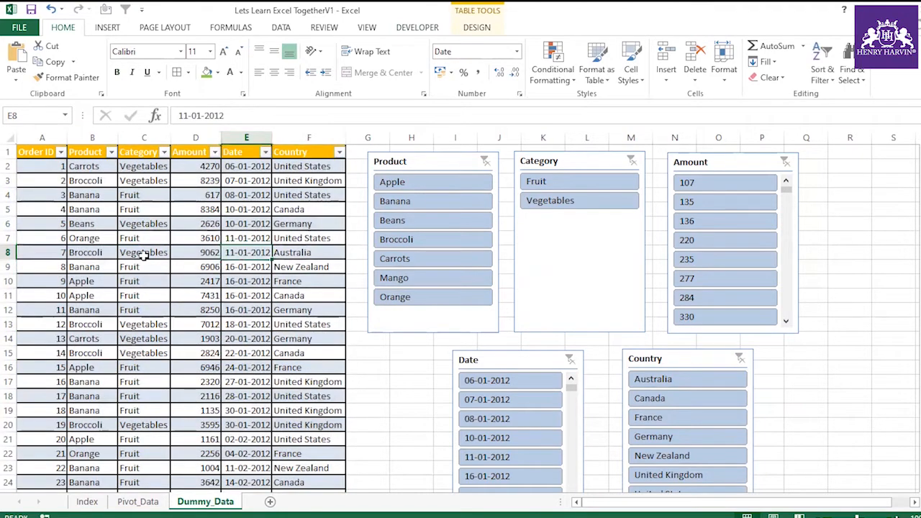
# Show the table's design options and select cell E13 in the Date column.
pyautogui.press('Left')
pyautogui.press('Left')
pyautogui.click(475, 28)
pyautogui.moveTo(144, 281); pyautogui.dragTo(148, 295)
pyautogui.click(240, 249)
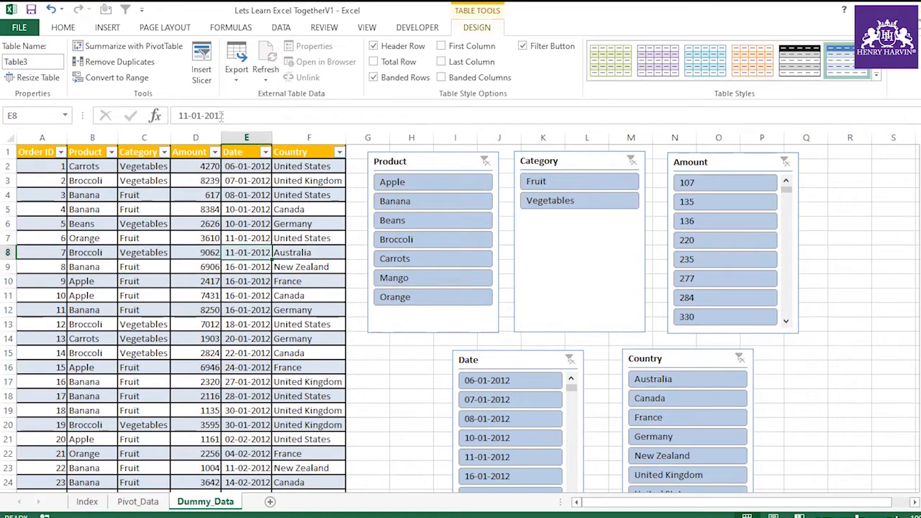
pyautogui.click(246, 324)
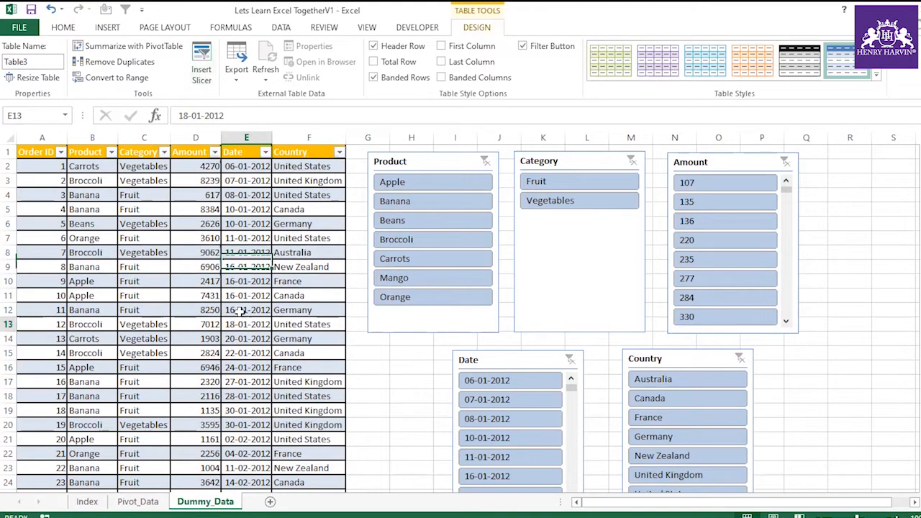
pyautogui.click(426, 165)
pyautogui.keyDown('ctrl'); pyautogui.click(567, 160); pyautogui.keyUp('ctrl')
pyautogui.keyDown('ctrl'); pyautogui.click(539, 360); pyautogui.keyUp('ctrl')
pyautogui.keyDown('ctrl'); pyautogui.click(676, 359); pyautogui.keyUp('ctrl')
# Cut the Product, Category, Amount, Date and Country slicers from Dummy_Data together and paste them into a new worksheet.
pyautogui.click(725, 159)
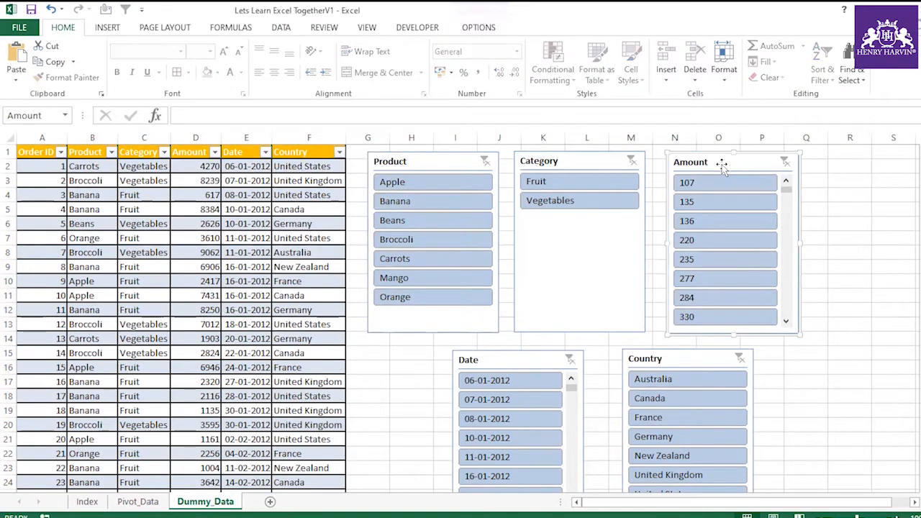
pyautogui.keyDown('ctrl'); pyautogui.click(580, 163); pyautogui.keyUp('ctrl')
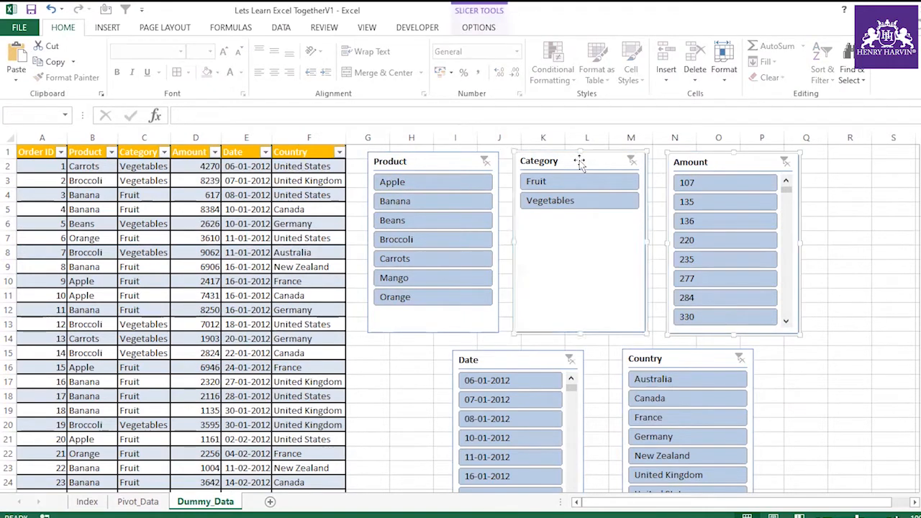
pyautogui.keyDown('ctrl'); pyautogui.click(535, 360); pyautogui.keyUp('ctrl')
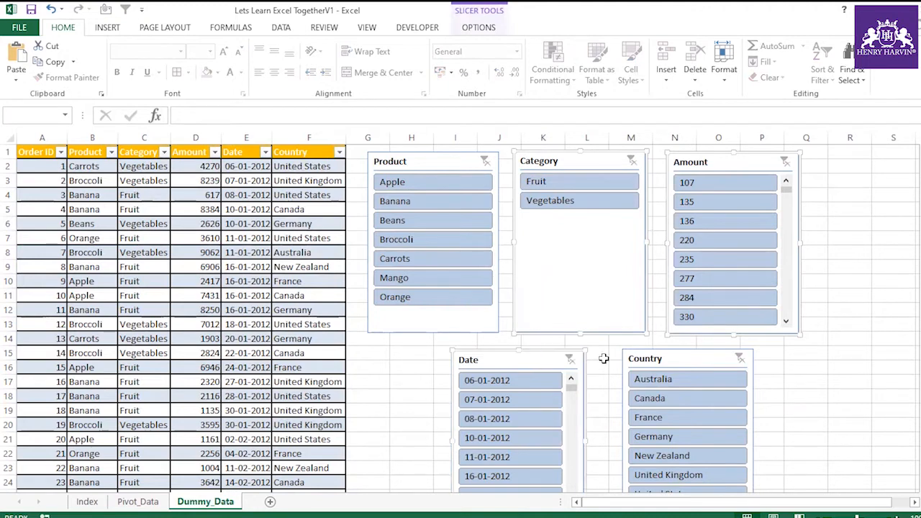
pyautogui.keyDown('ctrl'); pyautogui.click(681, 362); pyautogui.keyUp('ctrl')
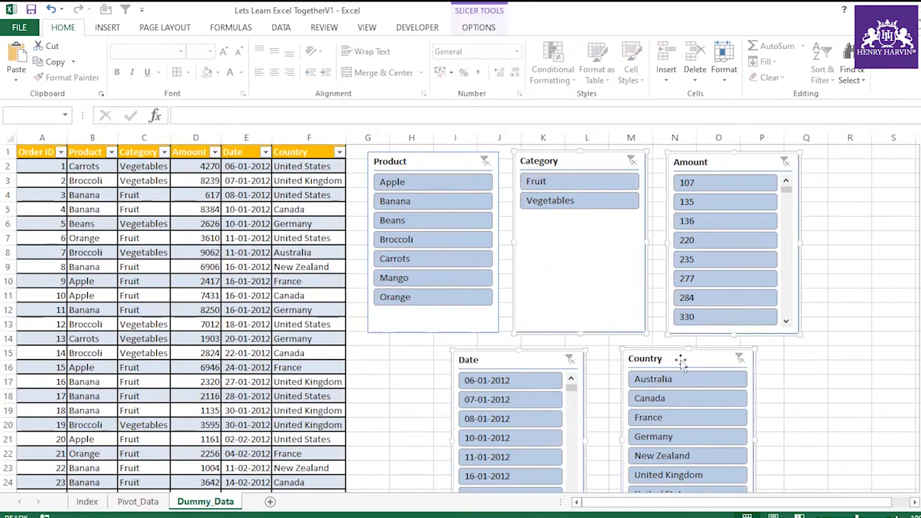
pyautogui.keyDown('ctrl'); pyautogui.click(456, 170); pyautogui.keyUp('ctrl')
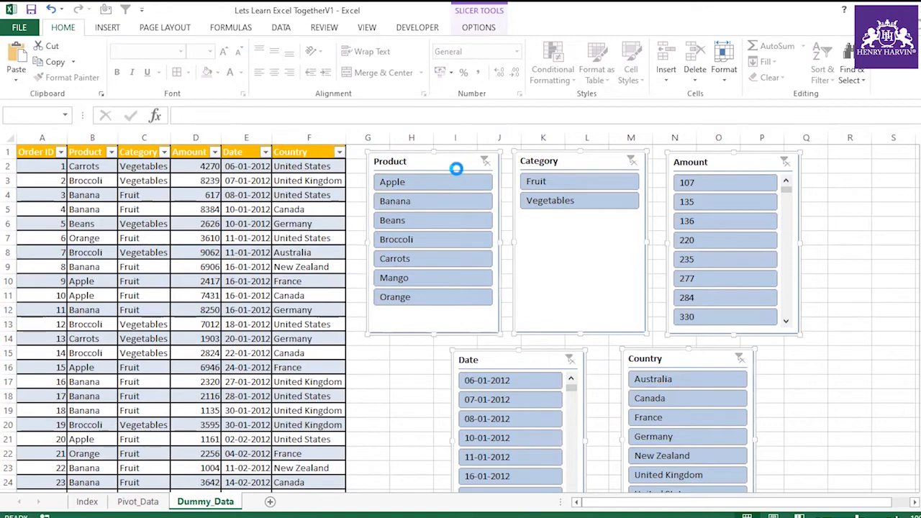
pyautogui.press('Delete')
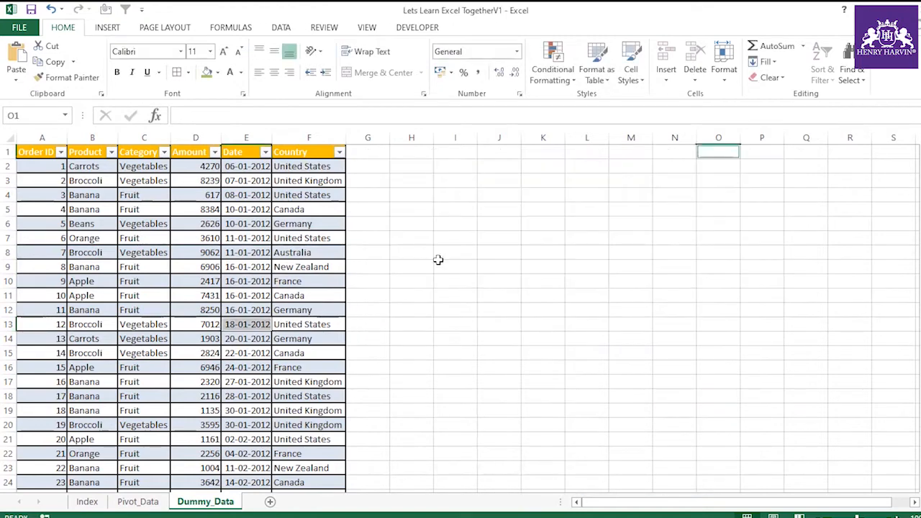
pyautogui.click(271, 502)
pyautogui.hotkey('ctrl', 'v')
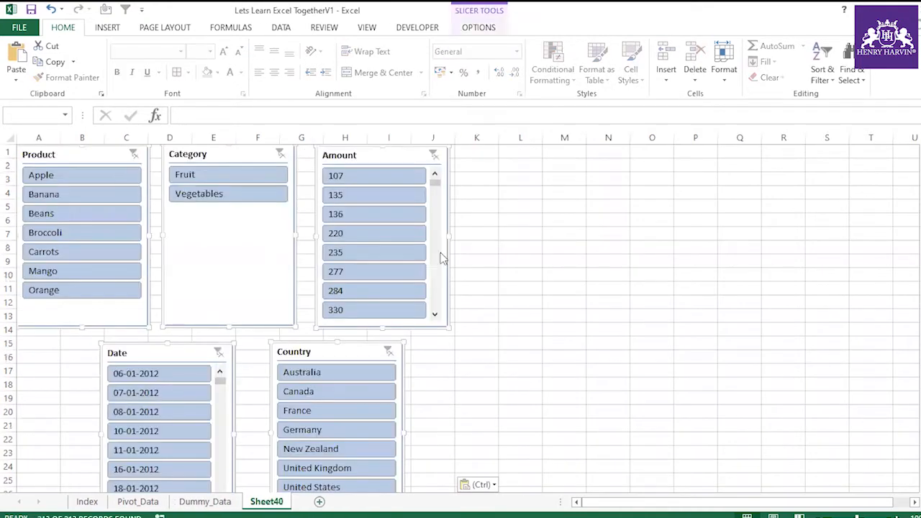
pyautogui.click(557, 286)
# Filter to France and Broccoli with the moved slicers, checking the table on Dummy_Data after each choice.
pyautogui.click(302, 409)
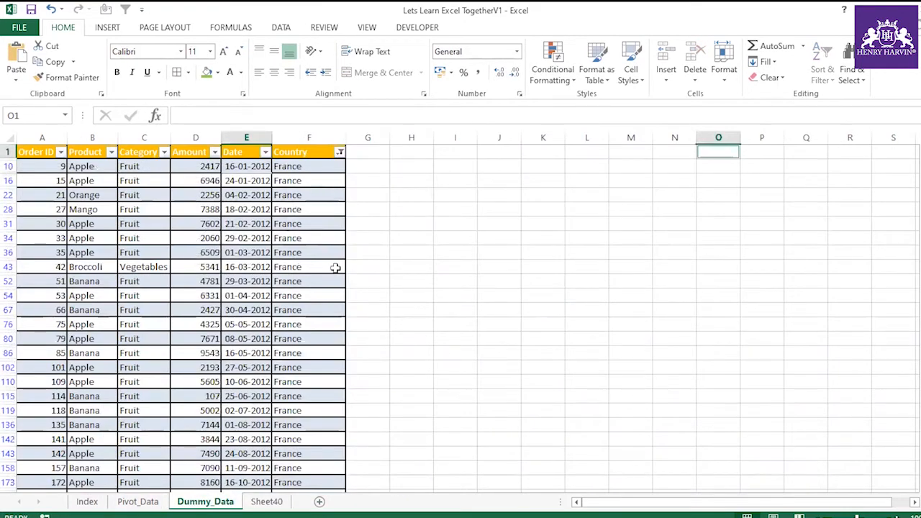
pyautogui.click(258, 503)
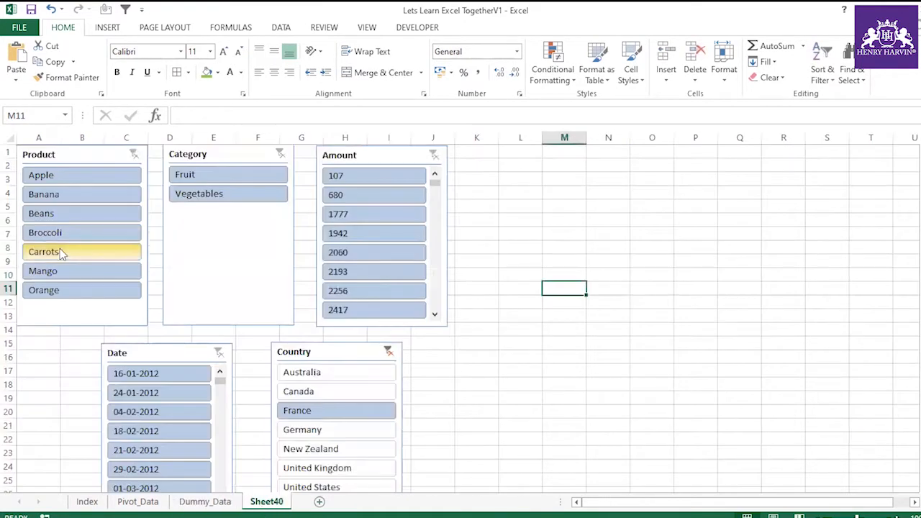
pyautogui.click(64, 237)
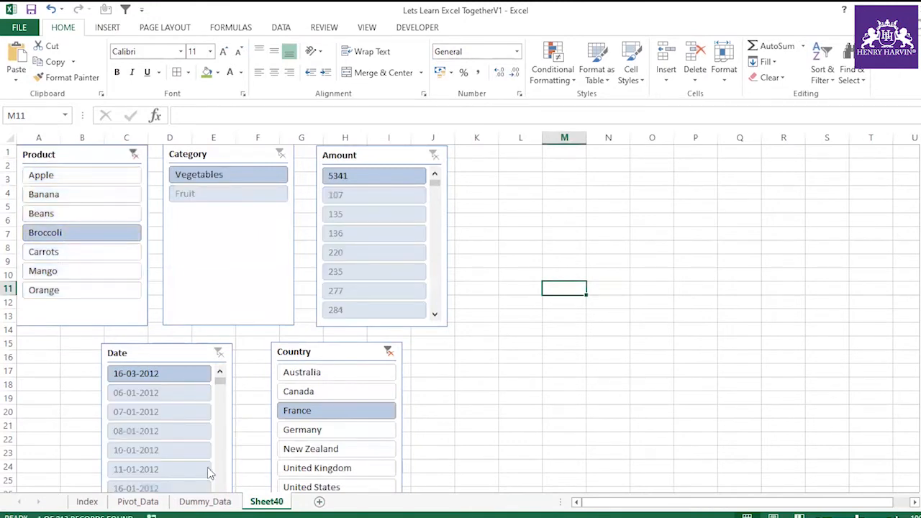
pyautogui.click(205, 502)
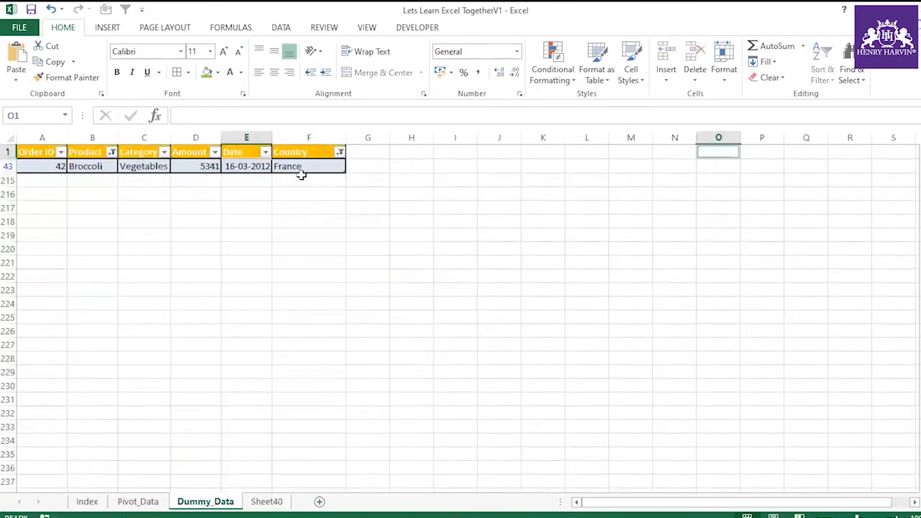
pyautogui.click(303, 151)
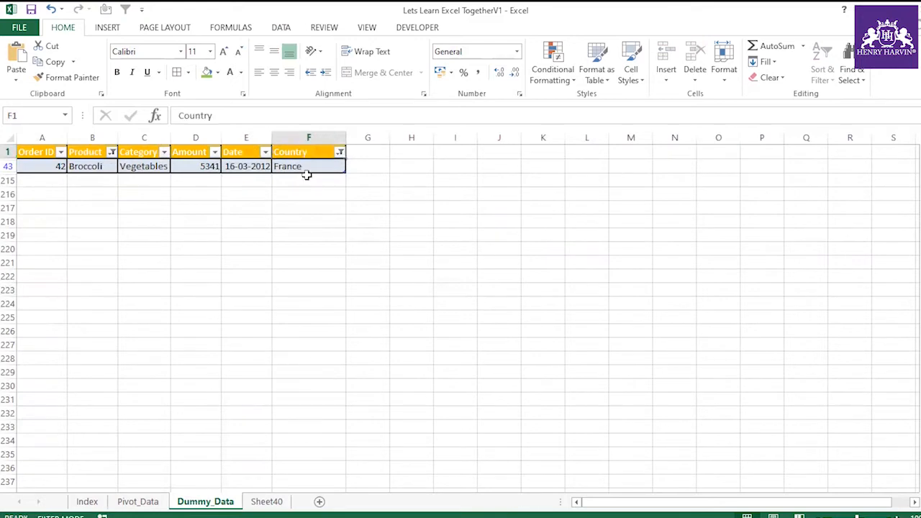
pyautogui.click(322, 237)
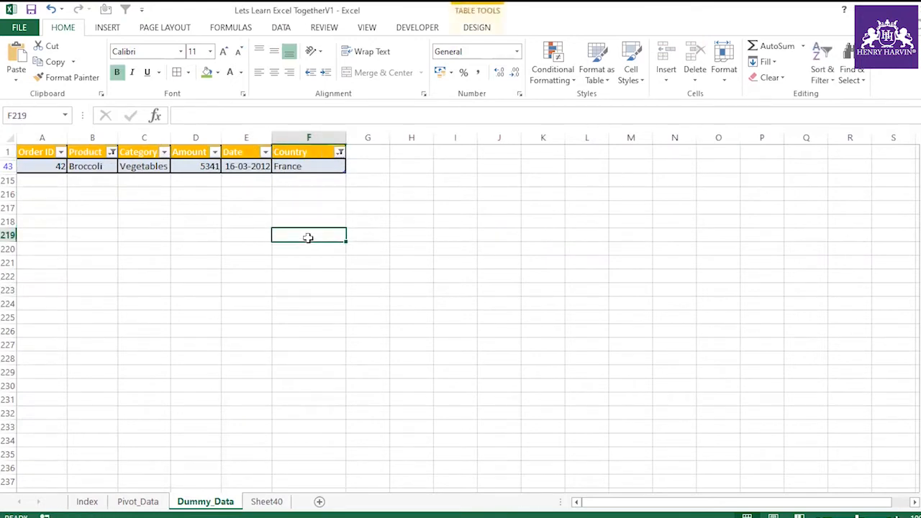
# Return to Sheet40 and clear the Product and Country slicer filters.
pyautogui.click(282, 27)
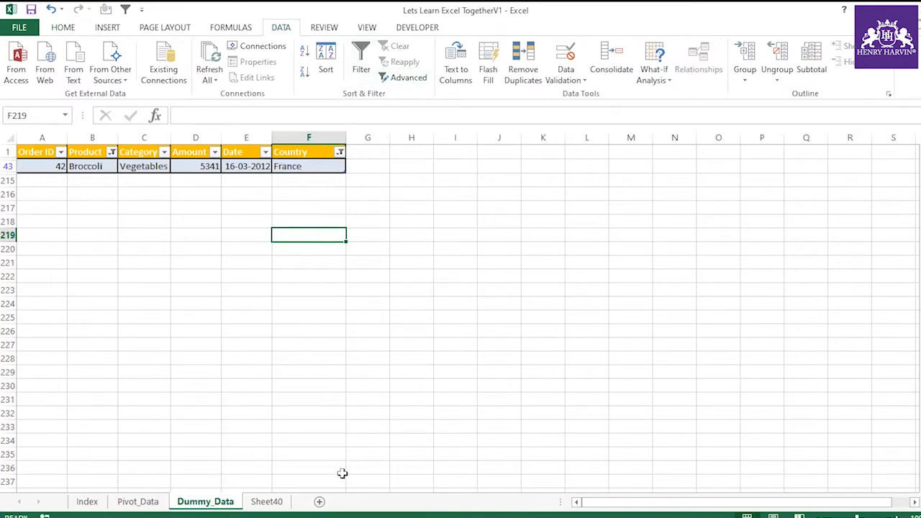
pyautogui.click(267, 502)
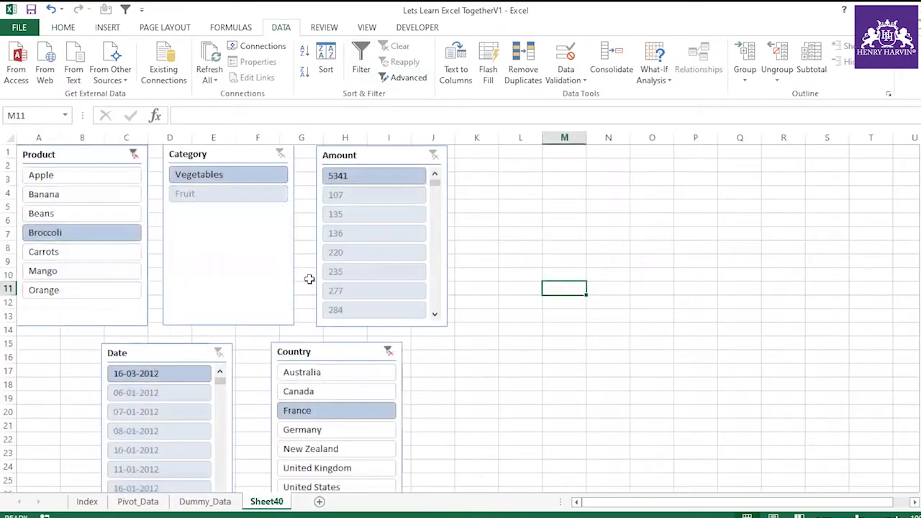
pyautogui.click(133, 155)
pyautogui.click(392, 355)
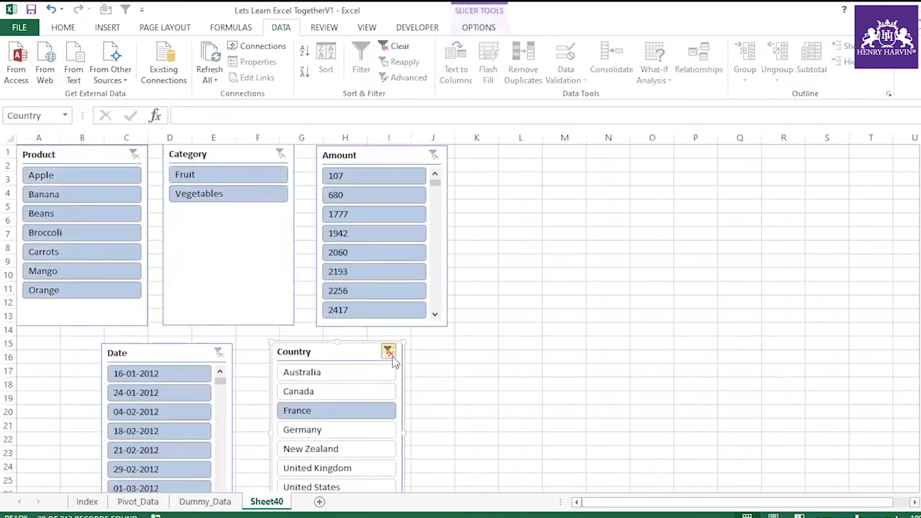
pyautogui.click(391, 354)
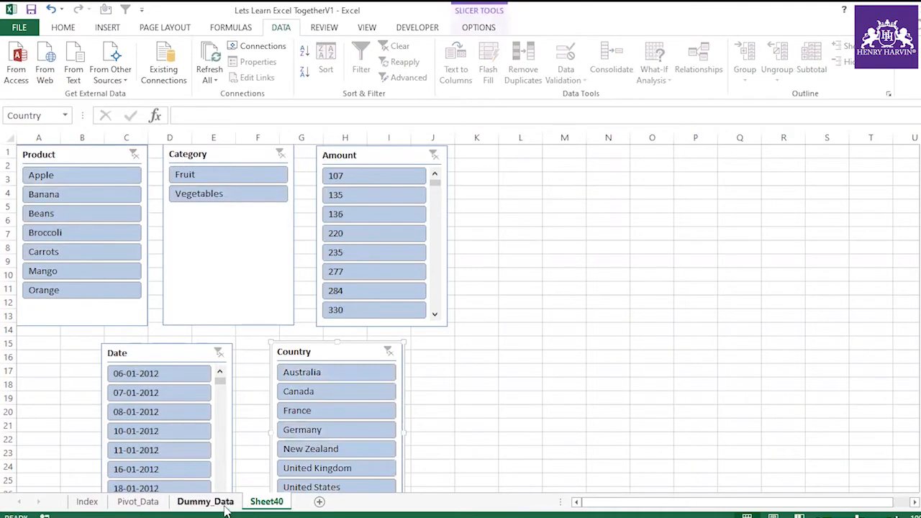
# Inspect the unfiltered table on Dummy_Data by highlighting columns A to F, then select empty cell H6.
pyautogui.click(206, 502)
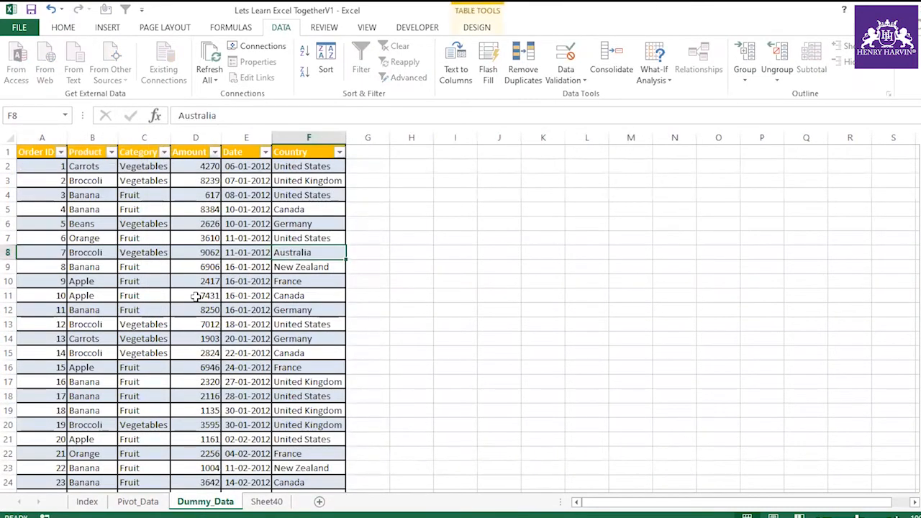
pyautogui.moveTo(42, 137); pyautogui.dragTo(298, 159)
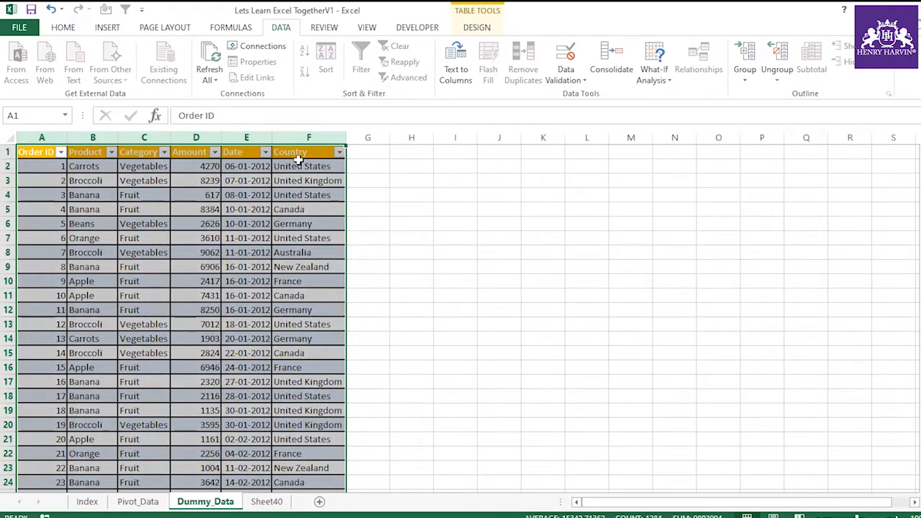
pyautogui.click(408, 224)
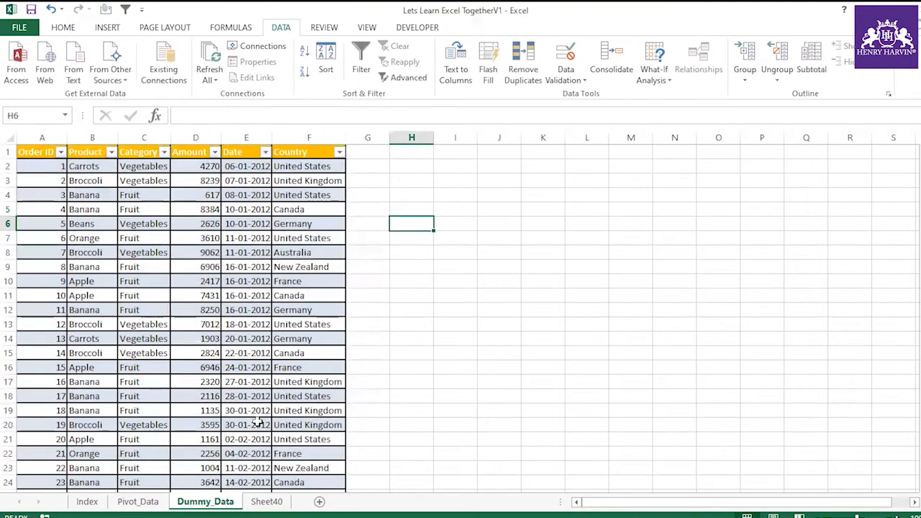
# Consult the Index sheet, return to Dummy_Data, and convert the order table to a normal range.
pyautogui.click(102, 505)
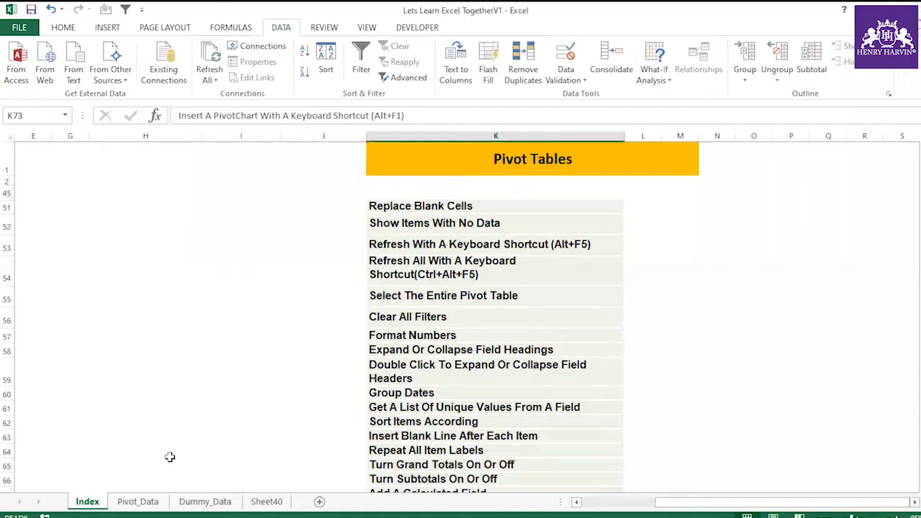
pyautogui.click(205, 501)
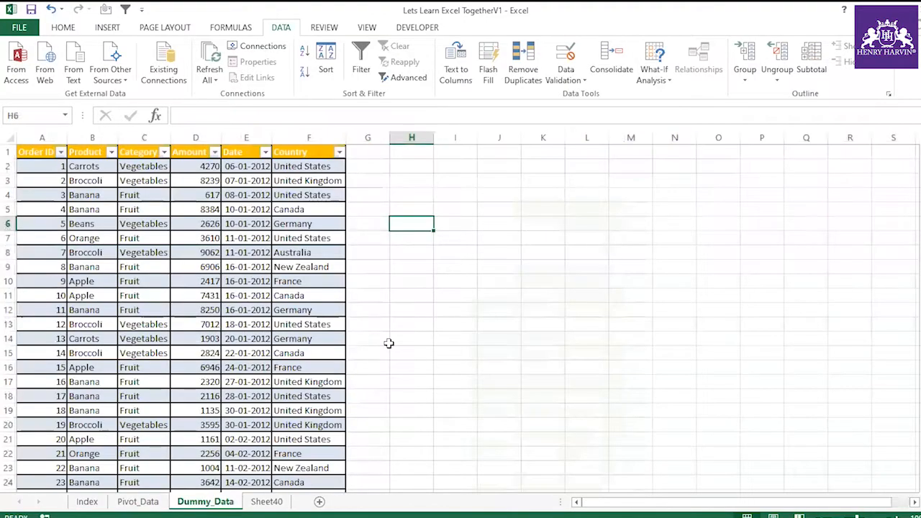
pyautogui.click(105, 209)
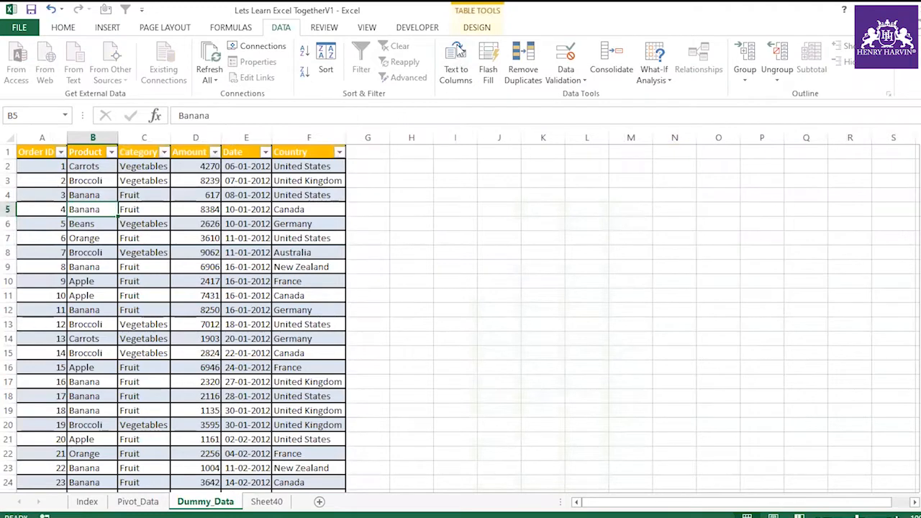
pyautogui.click(477, 27)
pyautogui.click(177, 225)
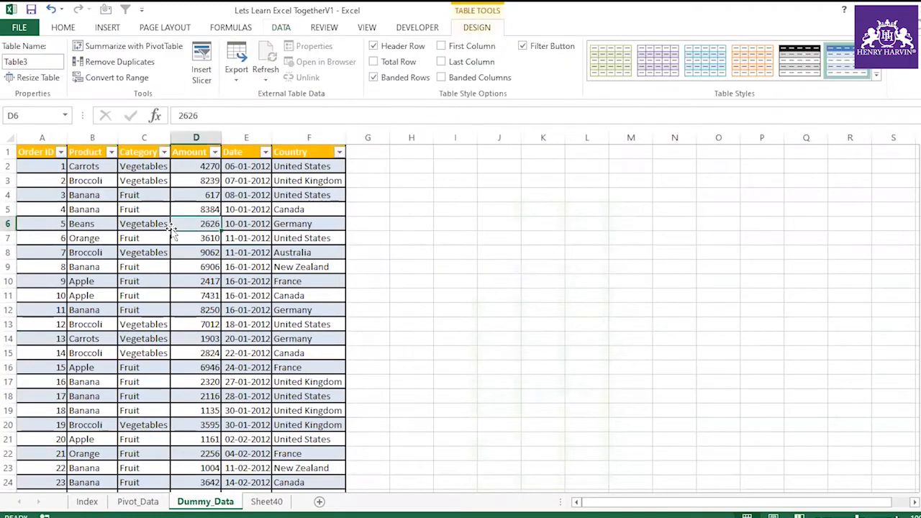
pyautogui.click(122, 79)
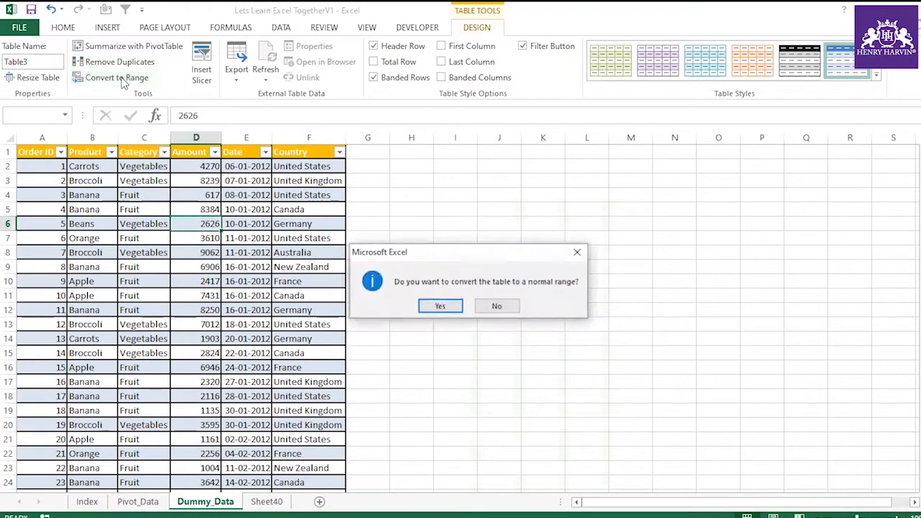
pyautogui.click(444, 307)
# Examine the converted range on Dummy_Data by highlighting its header row and its records.
pyautogui.click(177, 239)
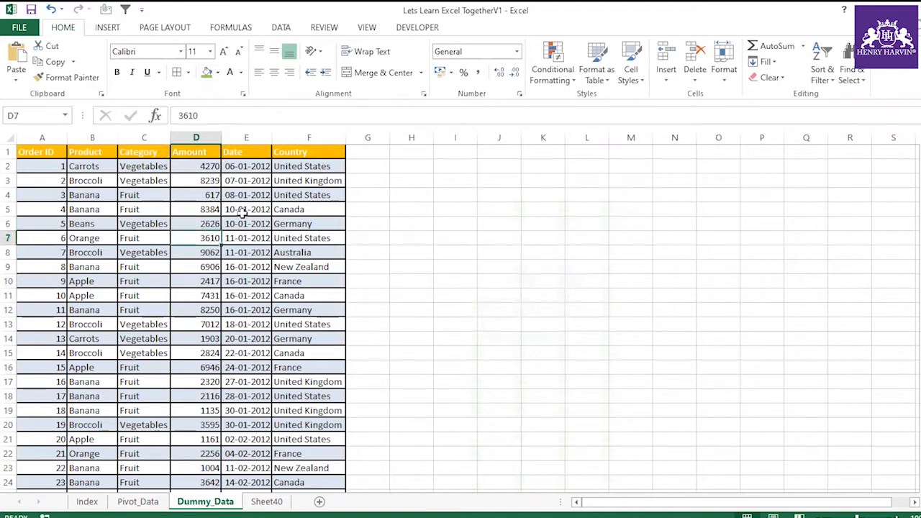
pyautogui.click(212, 266)
pyautogui.moveTo(45, 154); pyautogui.dragTo(321, 425)
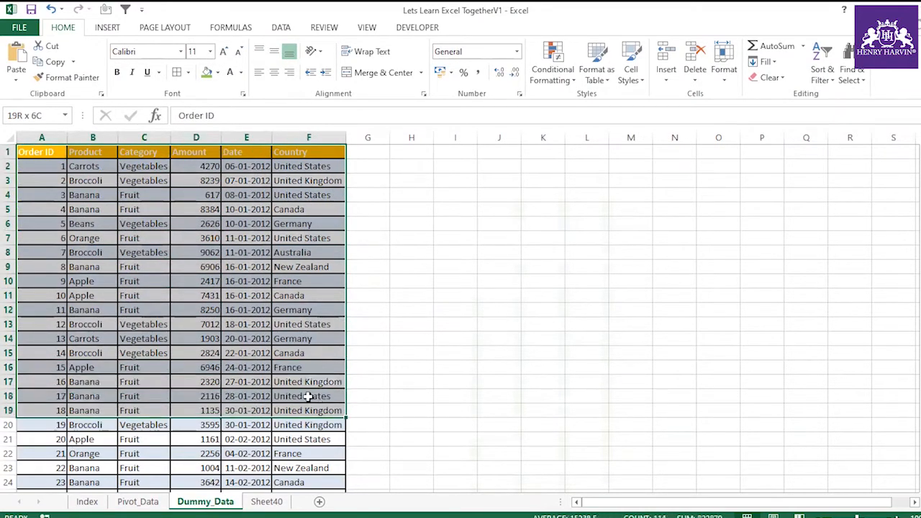
pyautogui.click(205, 308)
pyautogui.moveTo(54, 152); pyautogui.dragTo(295, 153)
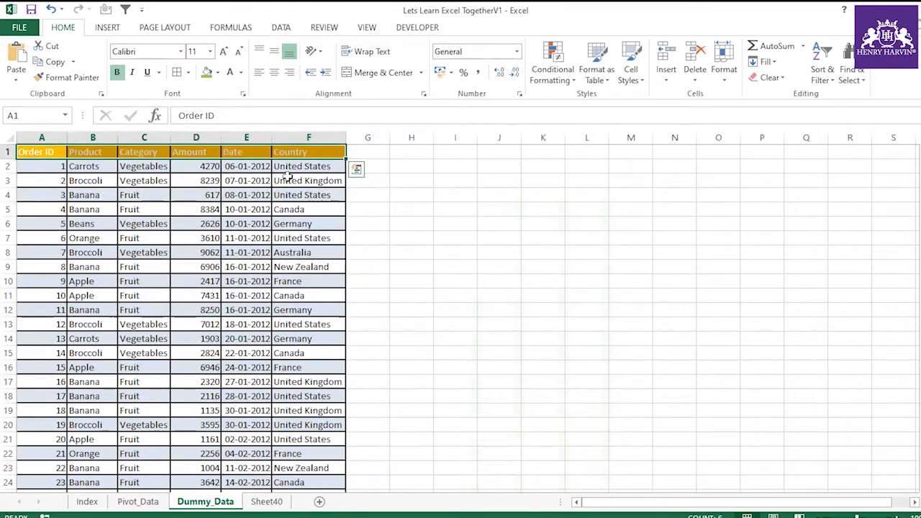
pyautogui.click(241, 209)
pyautogui.moveTo(52, 154); pyautogui.dragTo(320, 412)
pyautogui.click(205, 252)
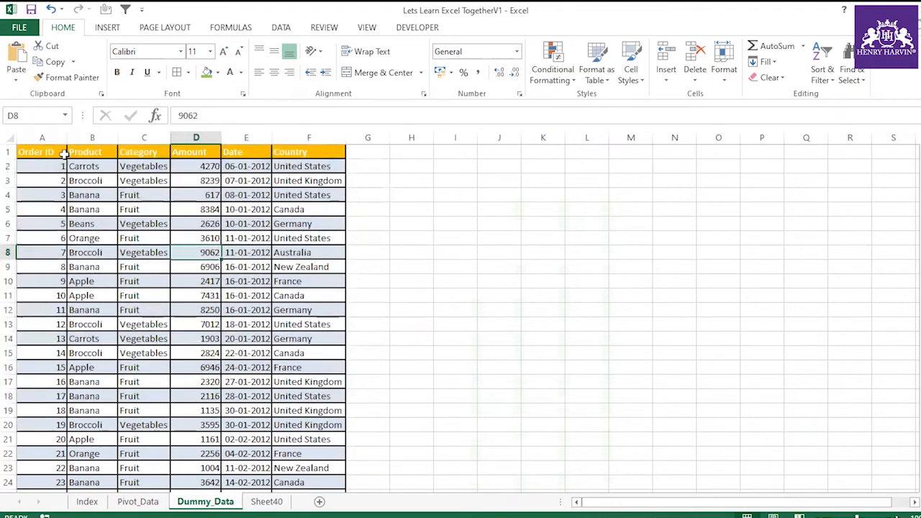
# Create a PivotTable from Dummy_Data range A1:F214, placing it in a new worksheet.
pyautogui.click(66, 153)
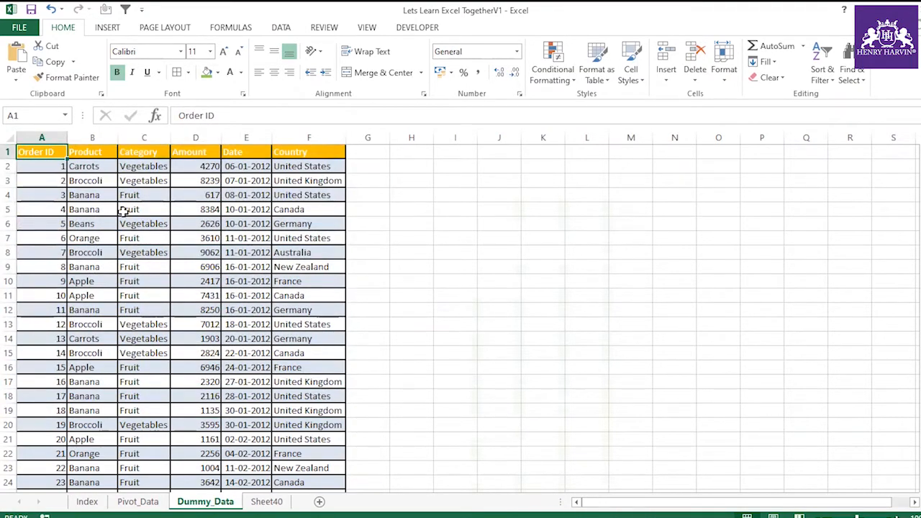
pyautogui.hotkey('ctrl', 'shift', 'End')
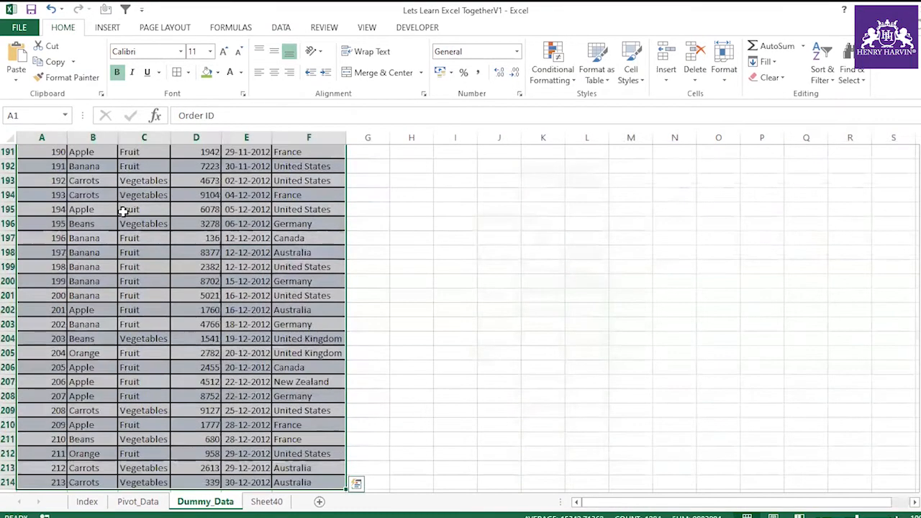
pyautogui.click(107, 29)
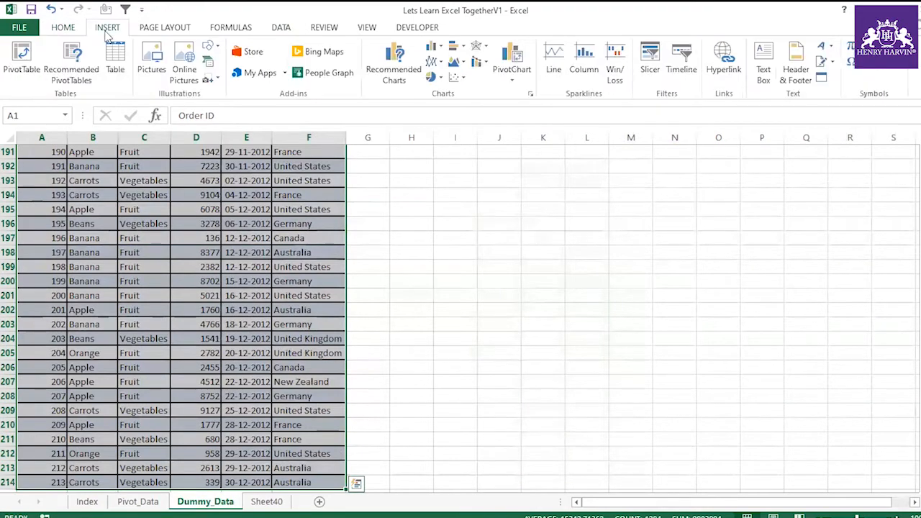
pyautogui.click(22, 65)
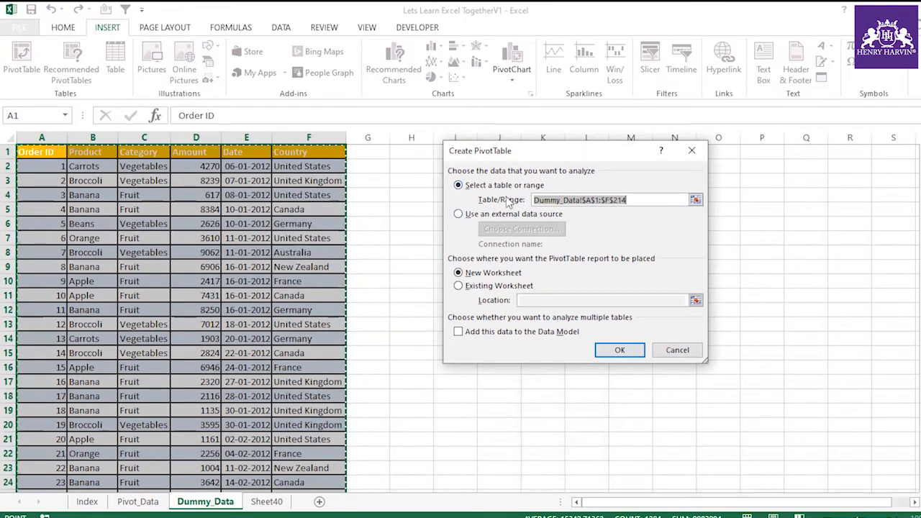
pyautogui.click(491, 288)
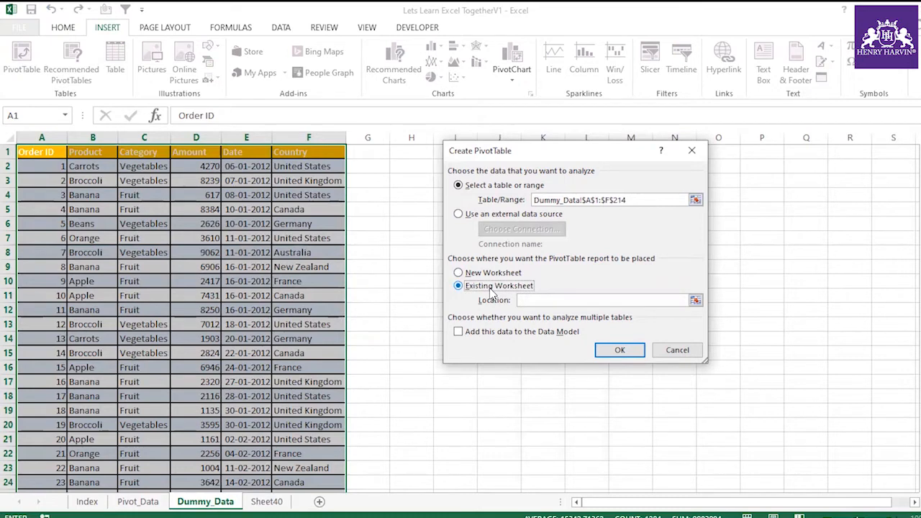
pyautogui.click(523, 300)
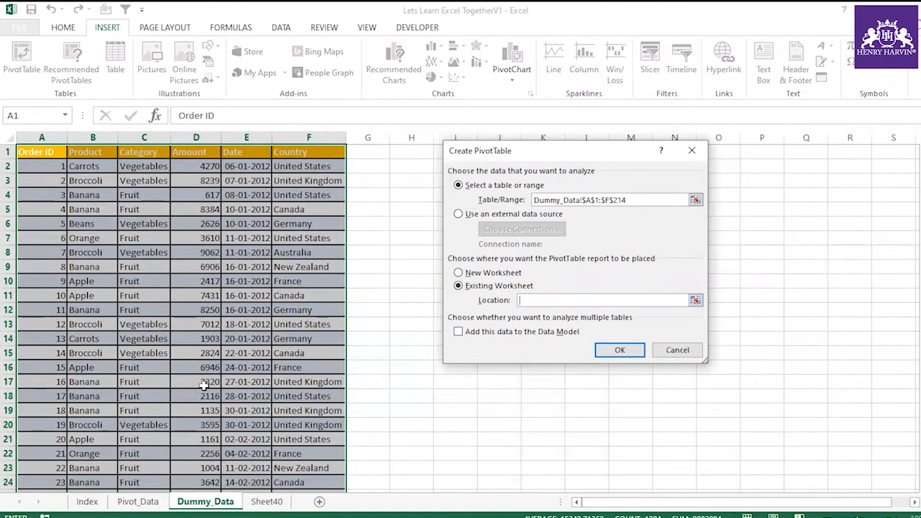
pyautogui.click(481, 277)
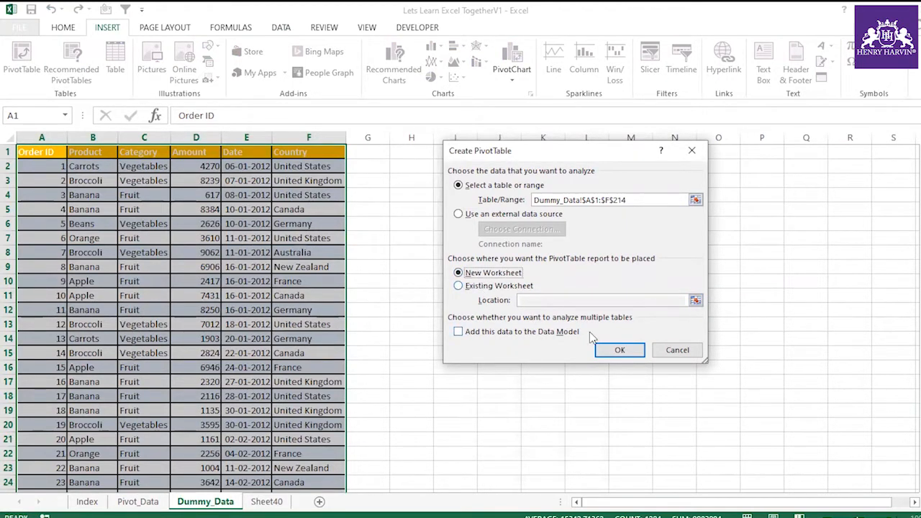
pyautogui.click(611, 357)
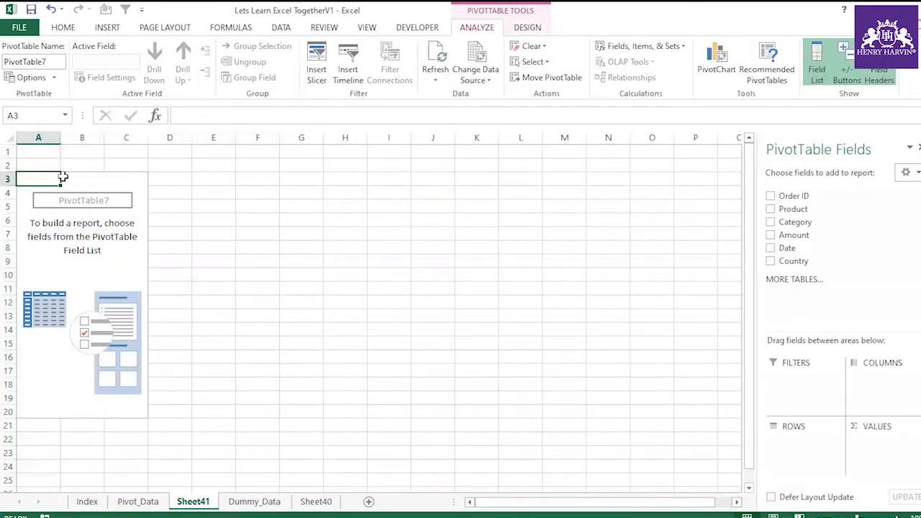
# Hide the field list of the empty PivotTable on Sheet41.
pyautogui.click(78, 174)
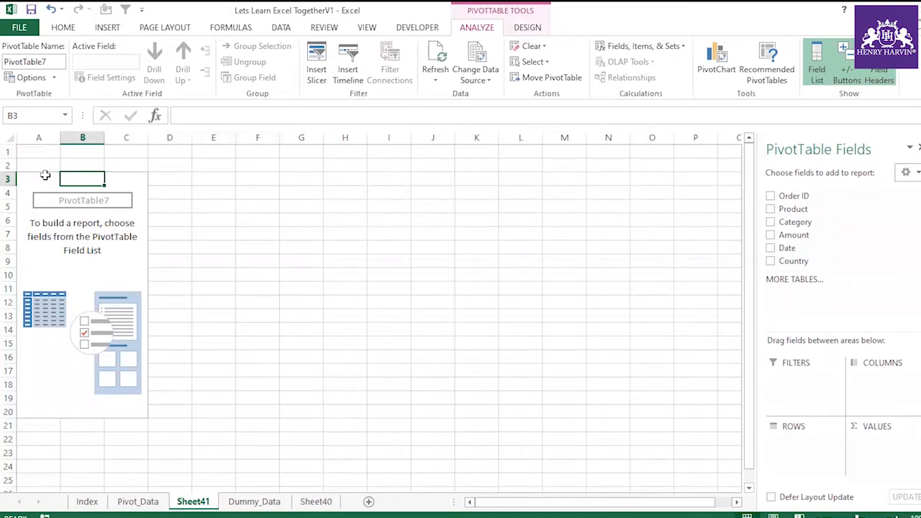
pyautogui.rightClick(63, 178)
pyautogui.press('Escape')
pyautogui.click(282, 246)
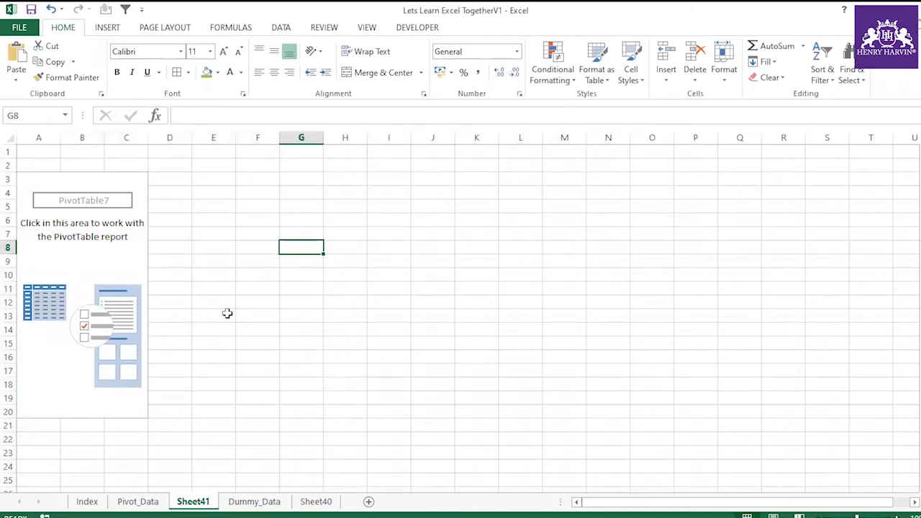
pyautogui.rightClick(95, 268)
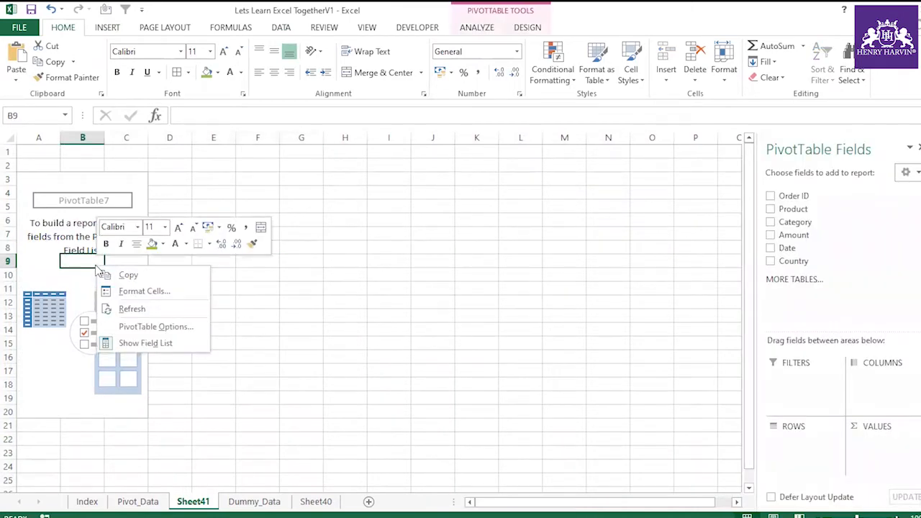
pyautogui.click(151, 343)
pyautogui.click(255, 327)
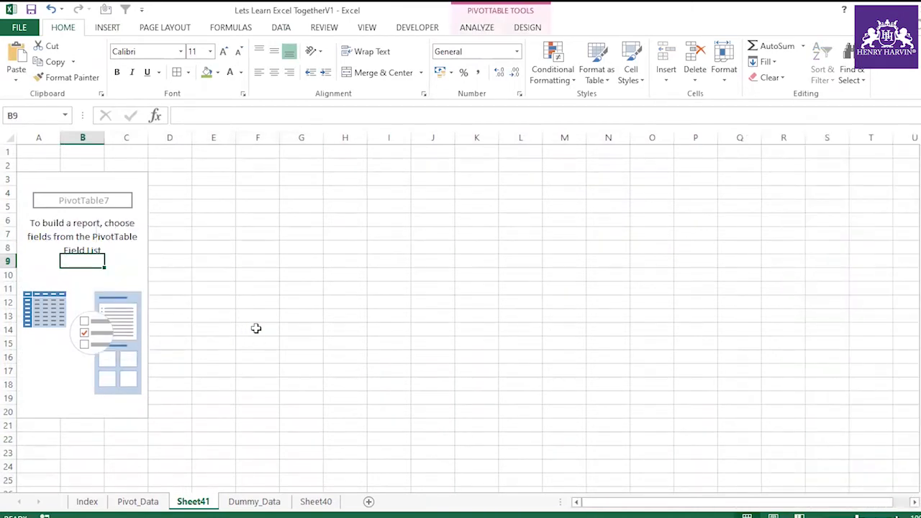
# Show the PivotTable's field list again, then select an empty cell outside the report.
pyautogui.click(126, 275)
pyautogui.rightClick(127, 274)
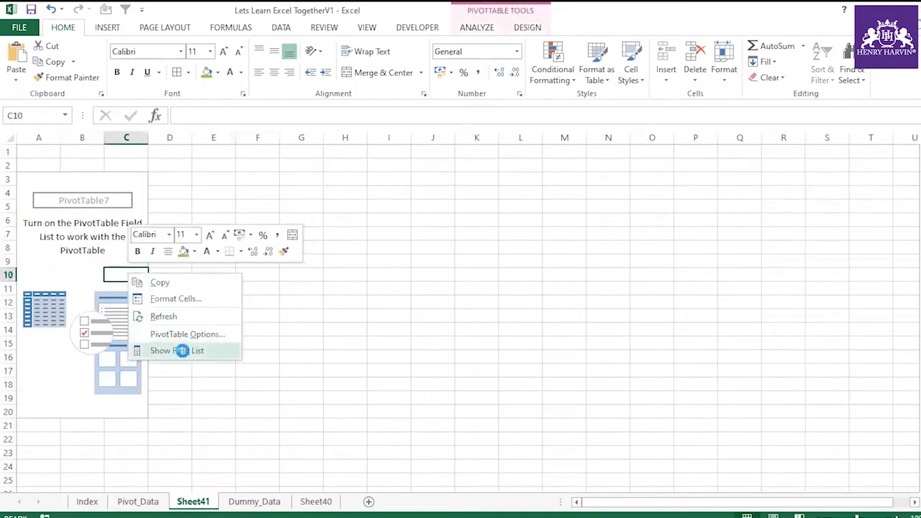
pyautogui.click(182, 350)
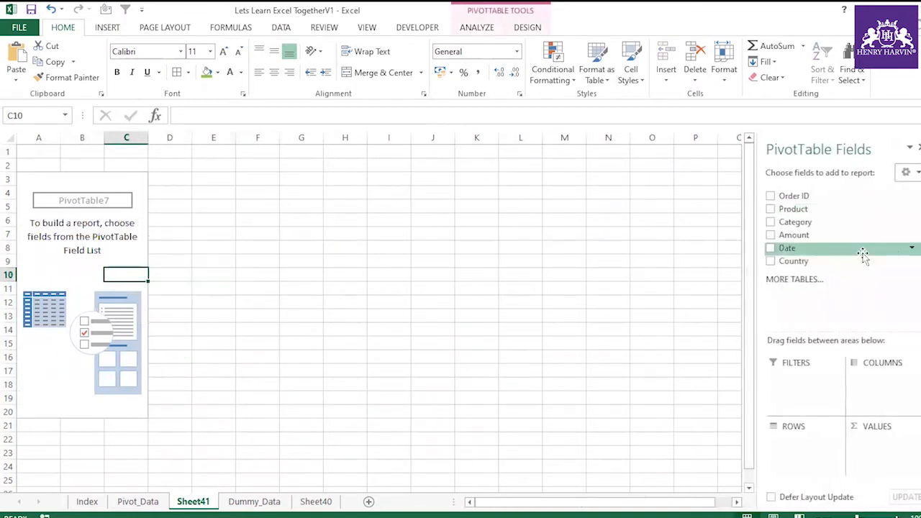
pyautogui.click(331, 301)
pyautogui.click(81, 258)
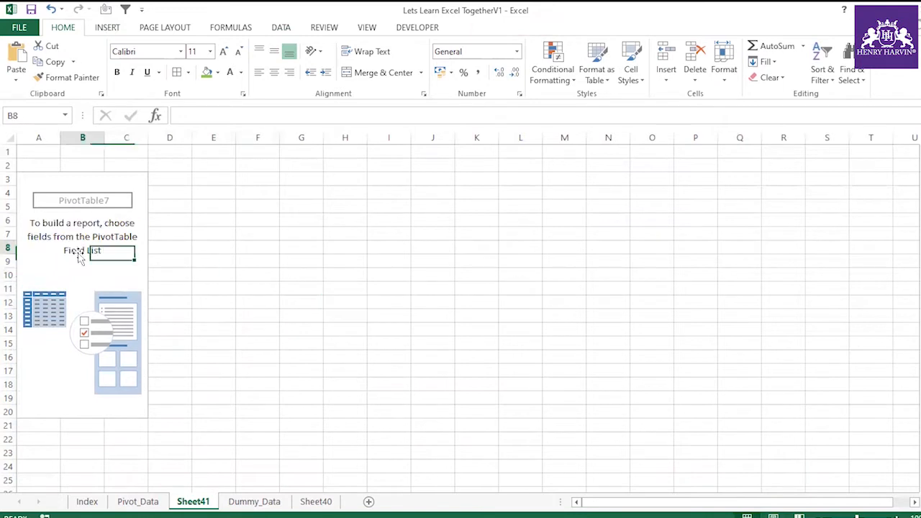
pyautogui.click(214, 259)
pyautogui.click(346, 262)
pyautogui.click(535, 221)
pyautogui.click(562, 234)
pyautogui.click(476, 233)
pyautogui.click(323, 233)
pyautogui.rightClick(323, 233)
pyautogui.press('Escape')
# Toggle the PivotTable's field list off and back on.
pyautogui.rightClick(107, 261)
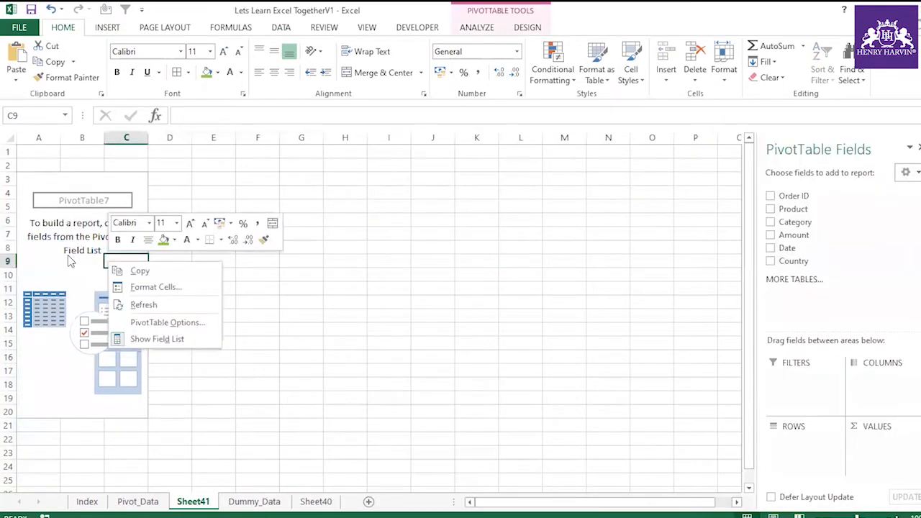
pyautogui.click(158, 341)
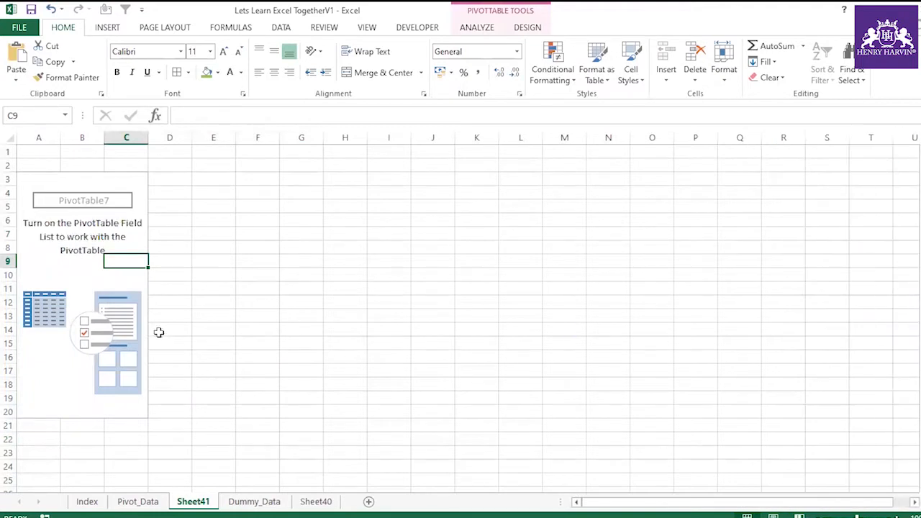
pyautogui.click(213, 302)
pyautogui.click(121, 275)
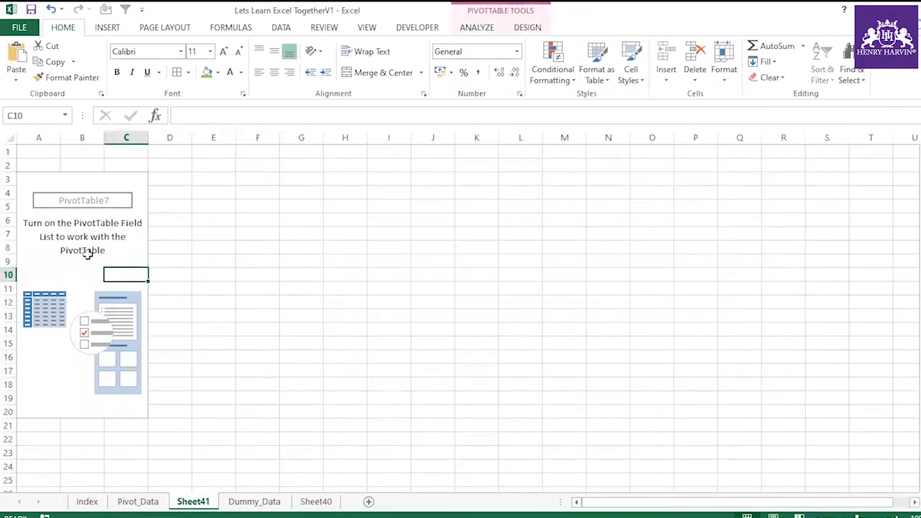
pyautogui.rightClick(88, 257)
pyautogui.click(137, 334)
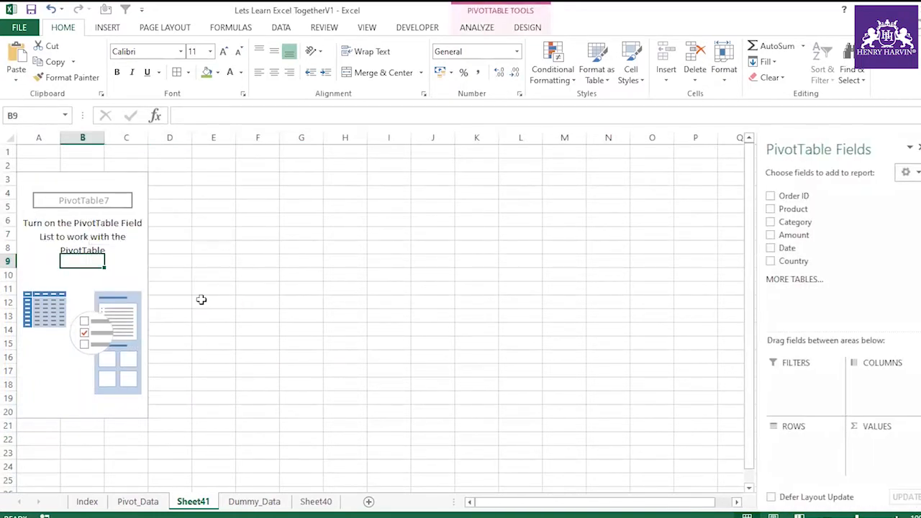
# Hide the PivotTable field list and select cell F10 outside the report area.
pyautogui.rightClick(119, 277)
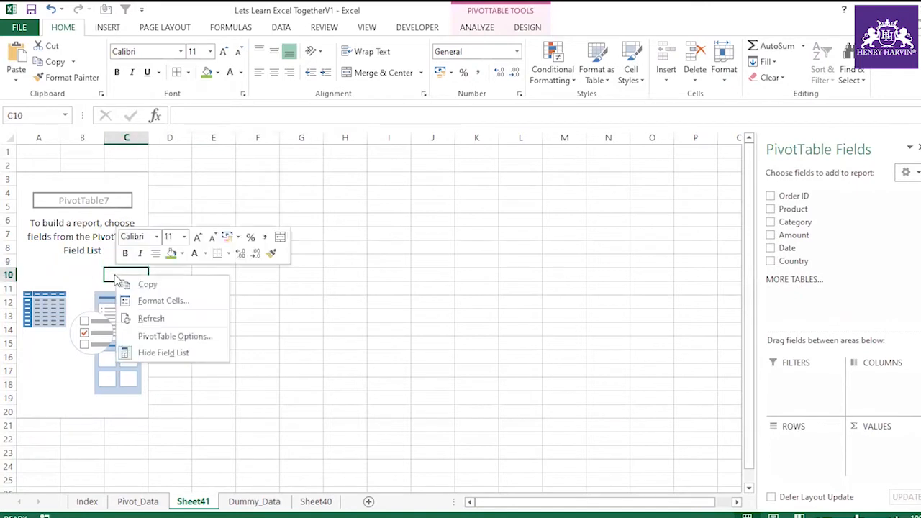
pyautogui.click(164, 353)
pyautogui.click(242, 275)
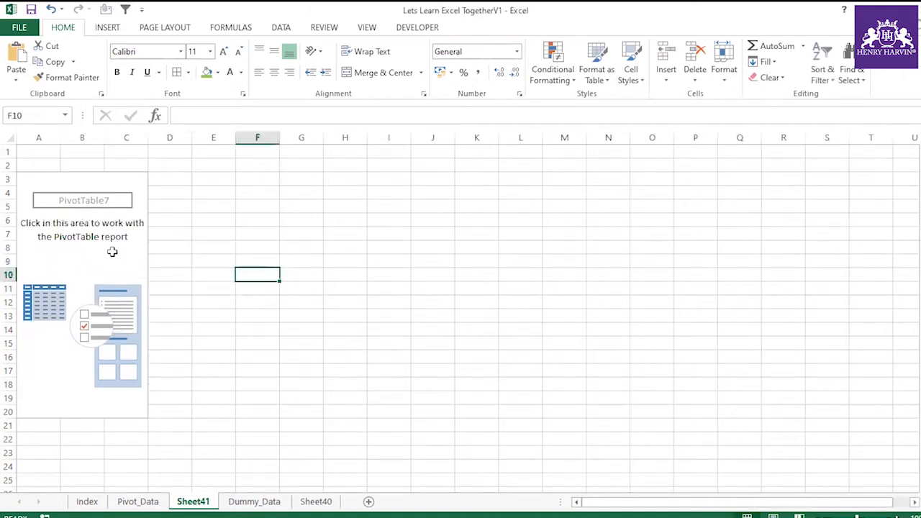
# Show the field list for the empty PivotTable on Sheet41, keeping cell C10 selected inside the report area.
pyautogui.rightClick(113, 251)
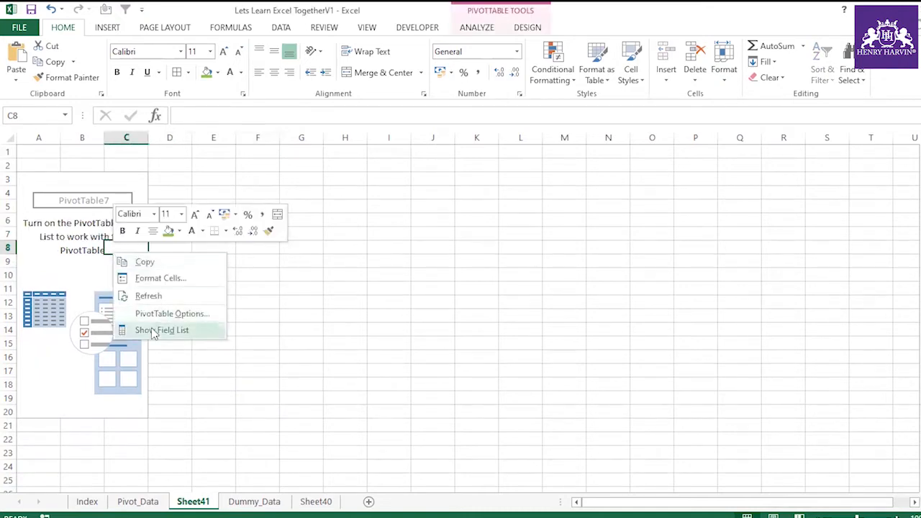
pyautogui.click(152, 329)
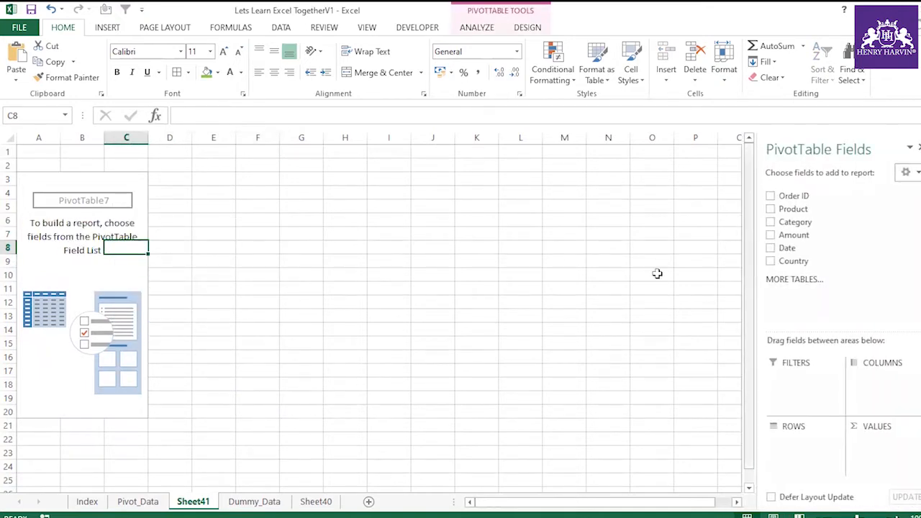
pyautogui.rightClick(128, 272)
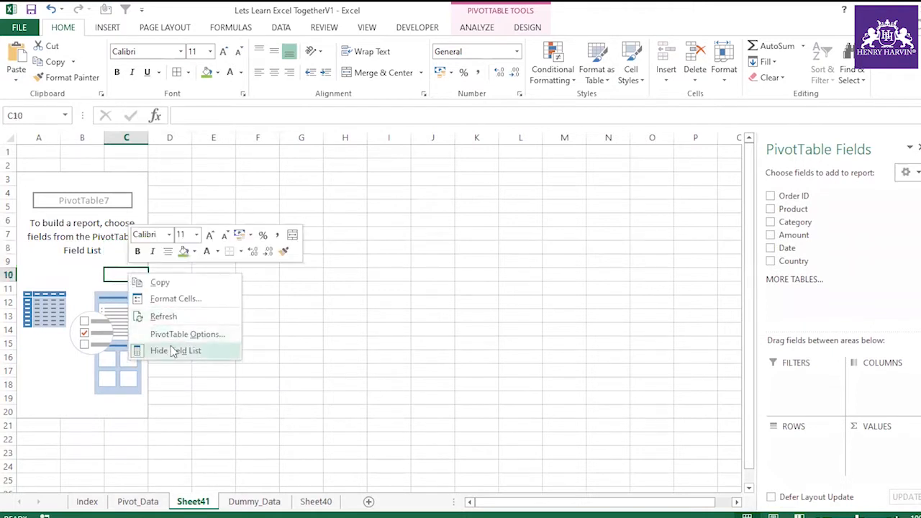
pyautogui.click(380, 278)
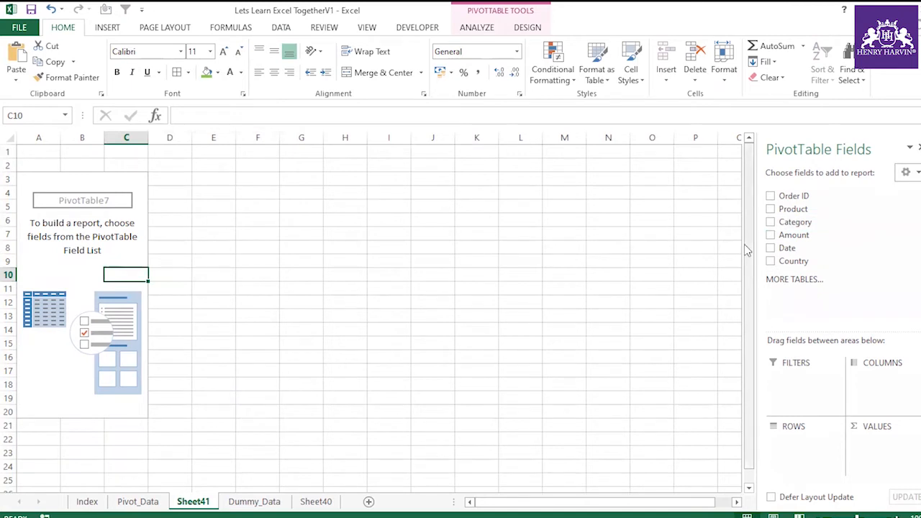
pyautogui.click(724, 255)
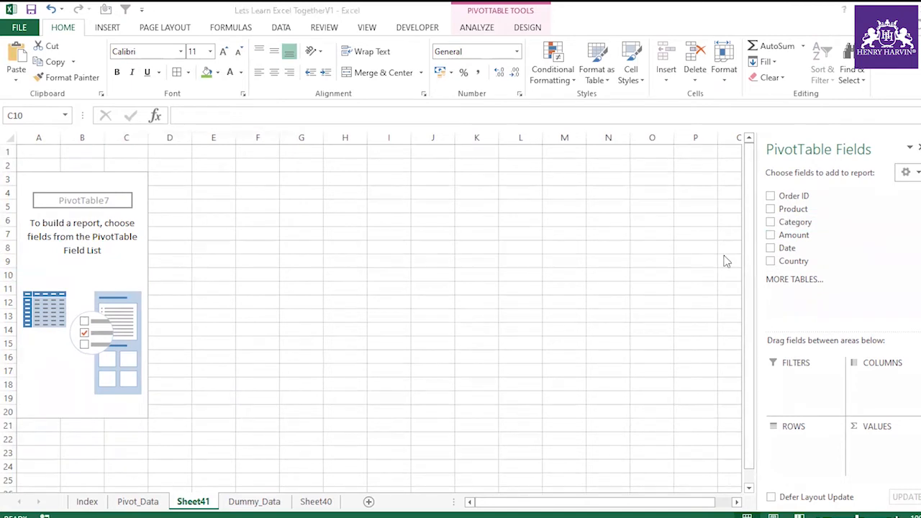
# Select the entire PivotTable on Sheet41, delete it, and select cells inside and outside the cleared area.
pyautogui.hotkey('alt', 'Tab')
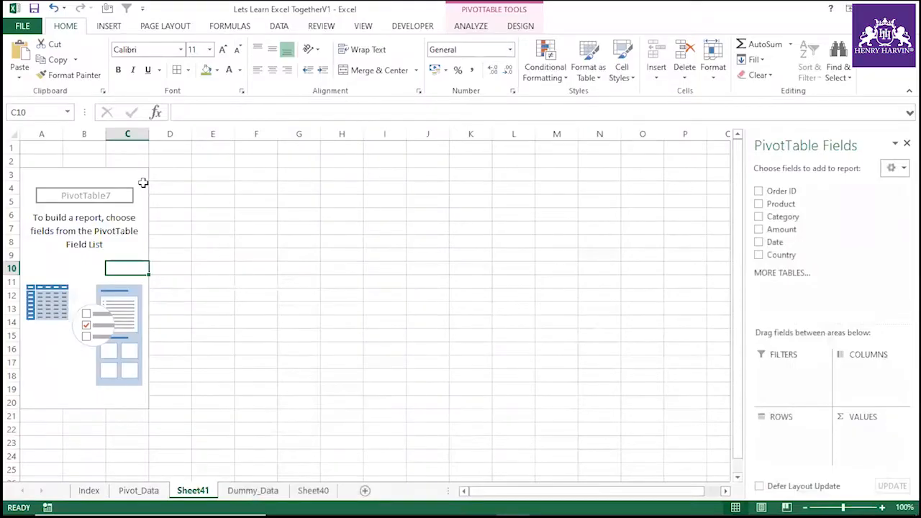
pyautogui.click(141, 183)
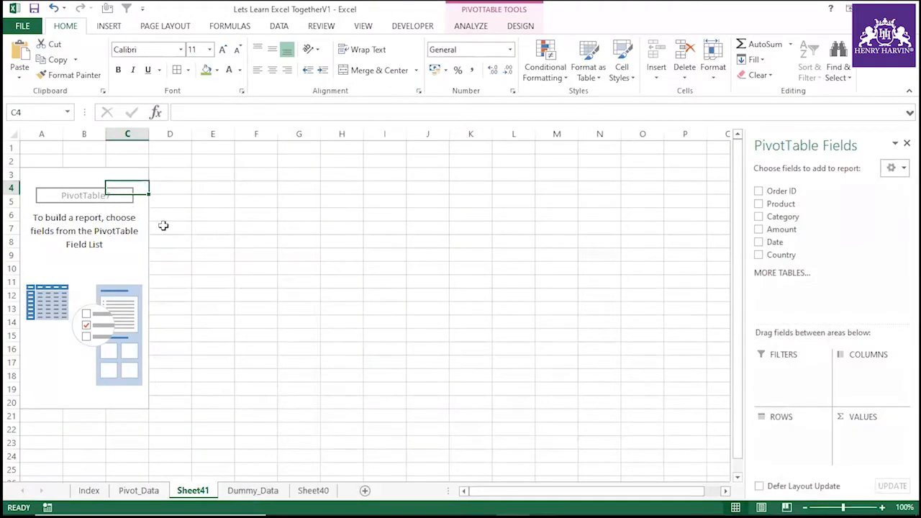
pyautogui.click(83, 197)
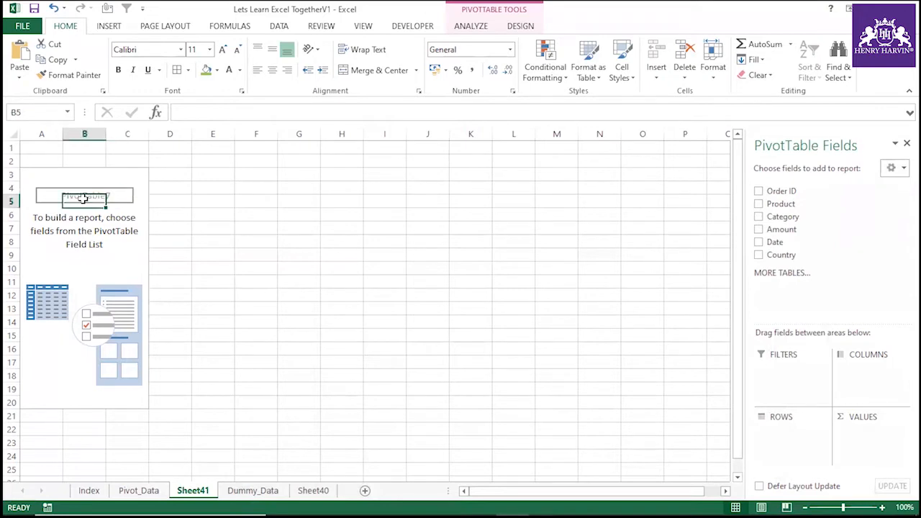
pyautogui.click(521, 27)
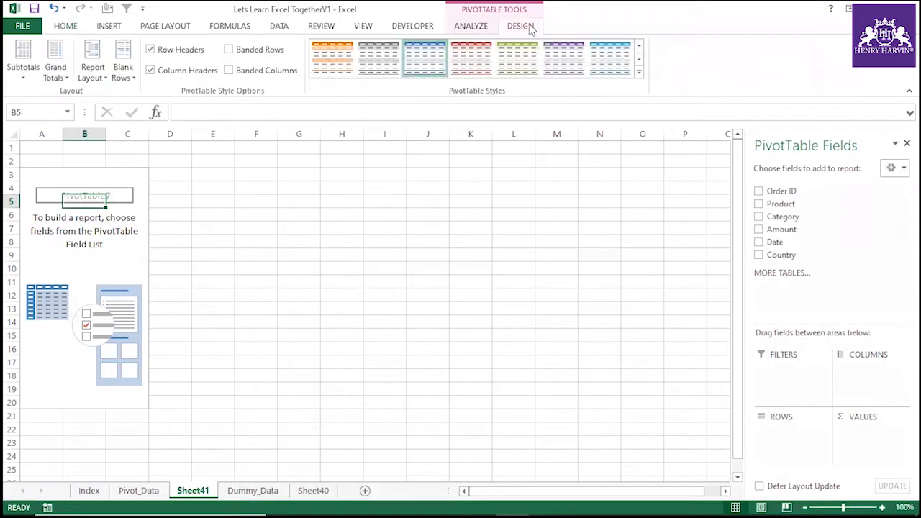
pyautogui.click(492, 29)
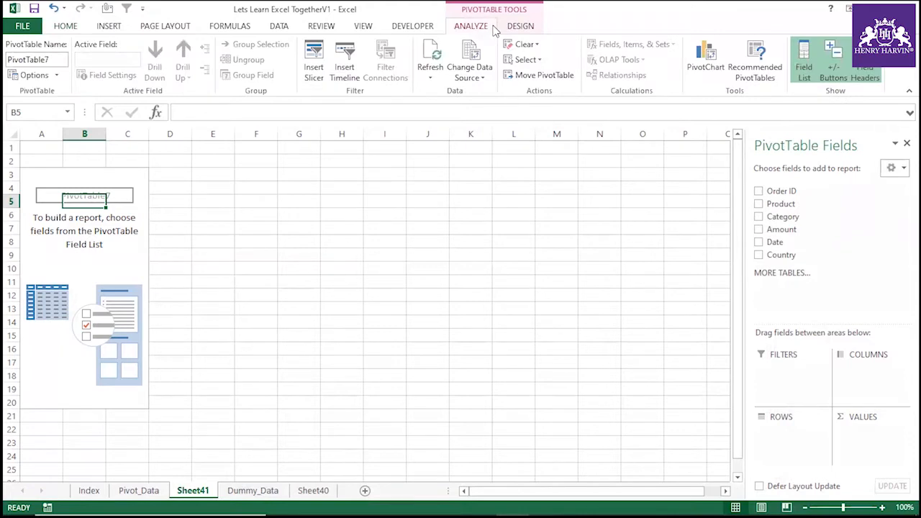
pyautogui.click(527, 61)
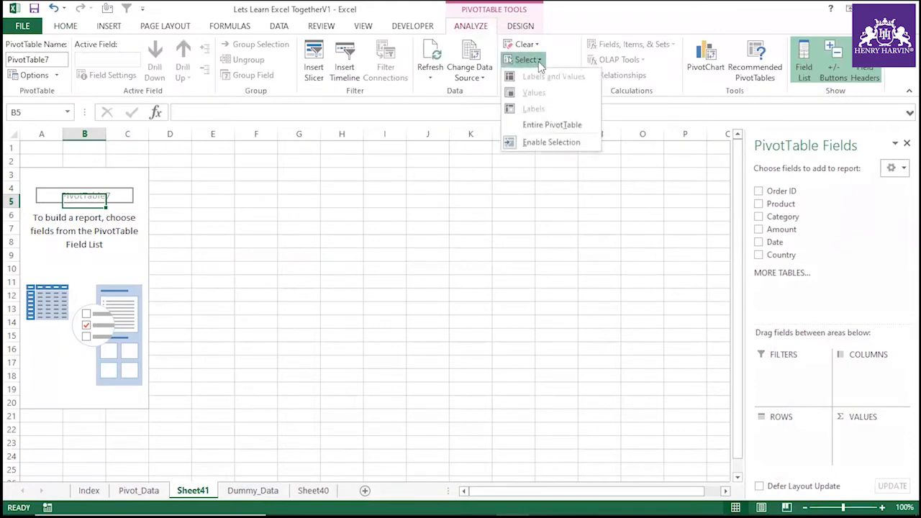
pyautogui.click(552, 124)
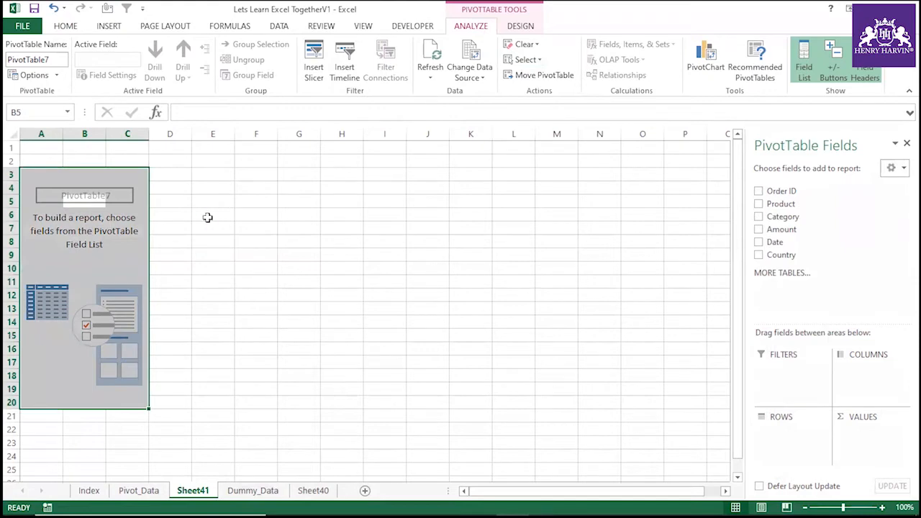
pyautogui.press('Delete')
pyautogui.click(247, 211)
pyautogui.click(85, 228)
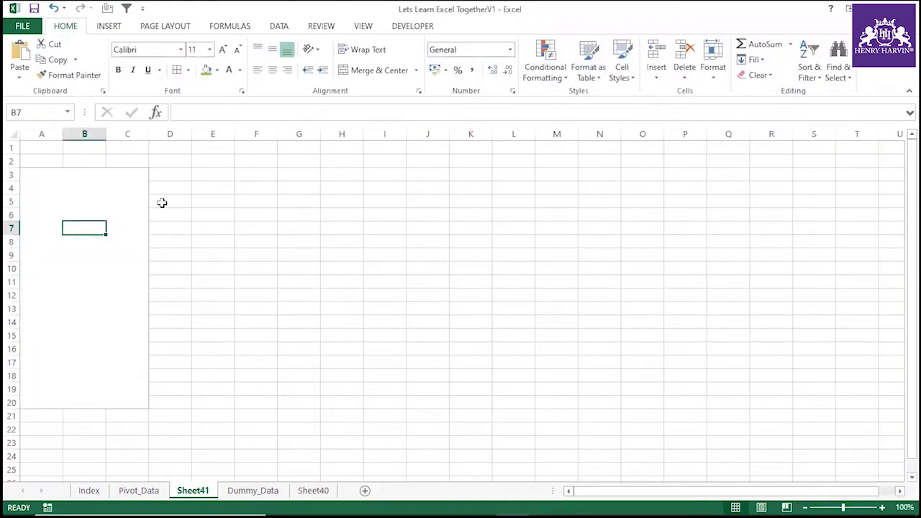
pyautogui.click(144, 173)
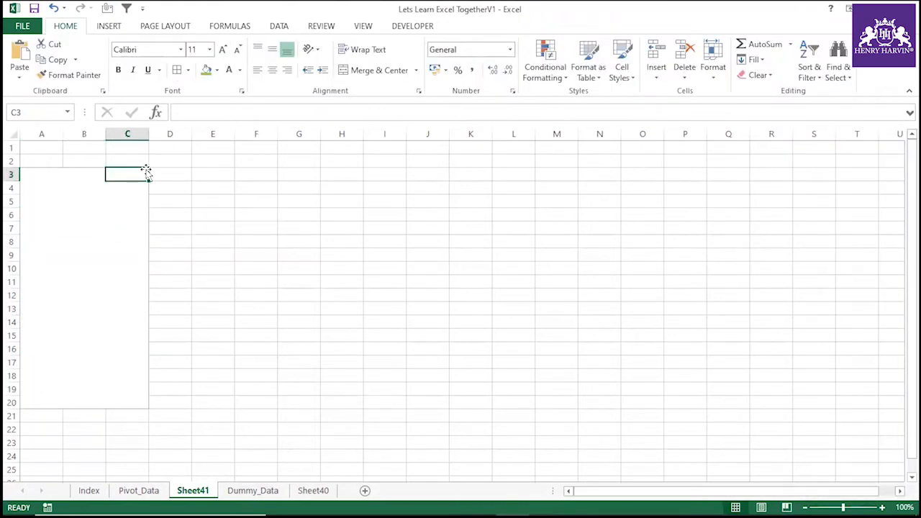
pyautogui.click(369, 252)
# Undo the PivotTable deletion and select cell C9 inside the report area.
pyautogui.hotkey('ctrl', 'z')
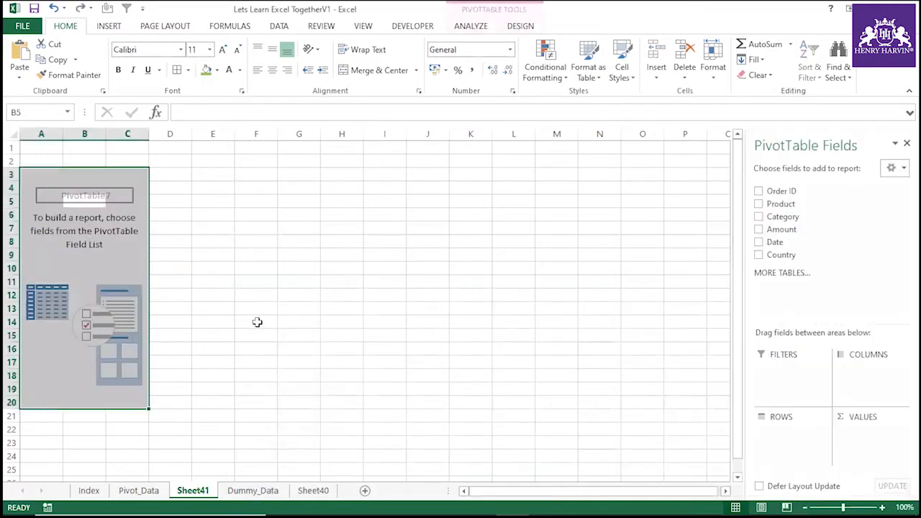
pyautogui.click(257, 321)
pyautogui.click(207, 255)
pyautogui.click(140, 255)
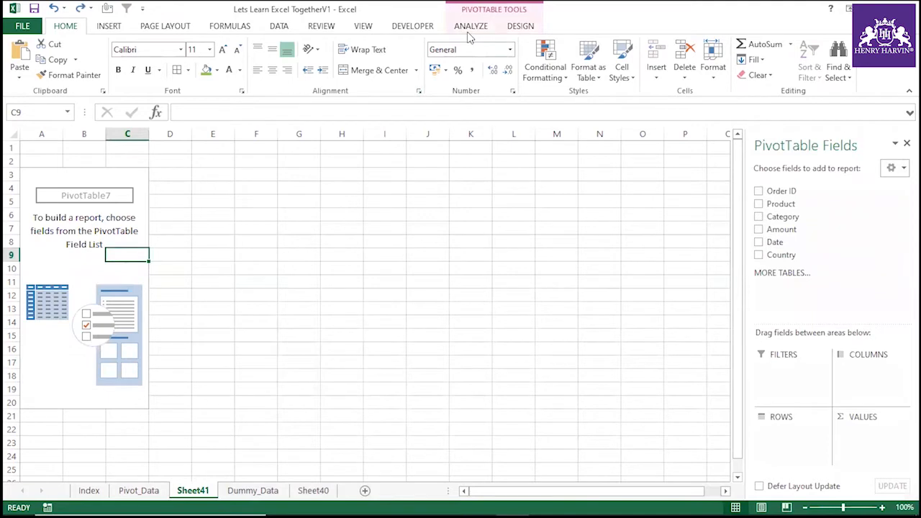
# Alternate between cells outside and inside the PivotTable to compare when its tools and field list are available, ending on B3.
pyautogui.click(456, 251)
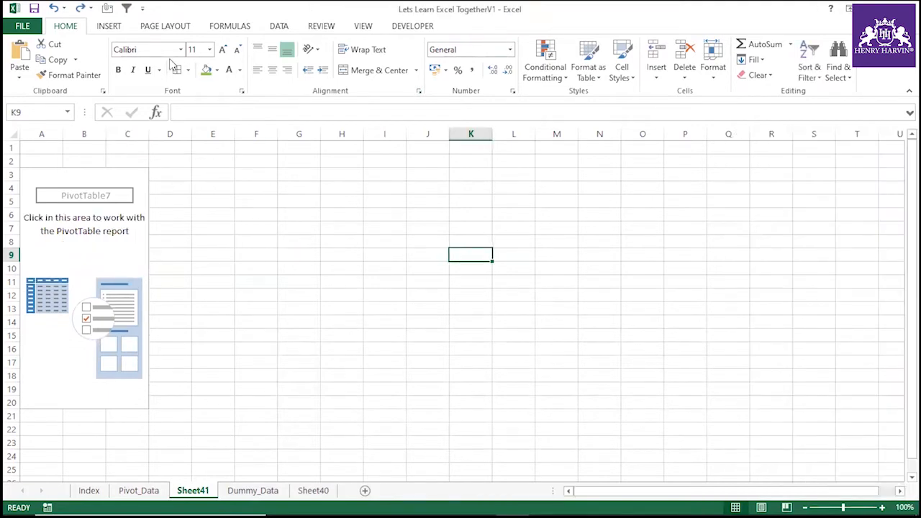
pyautogui.click(399, 251)
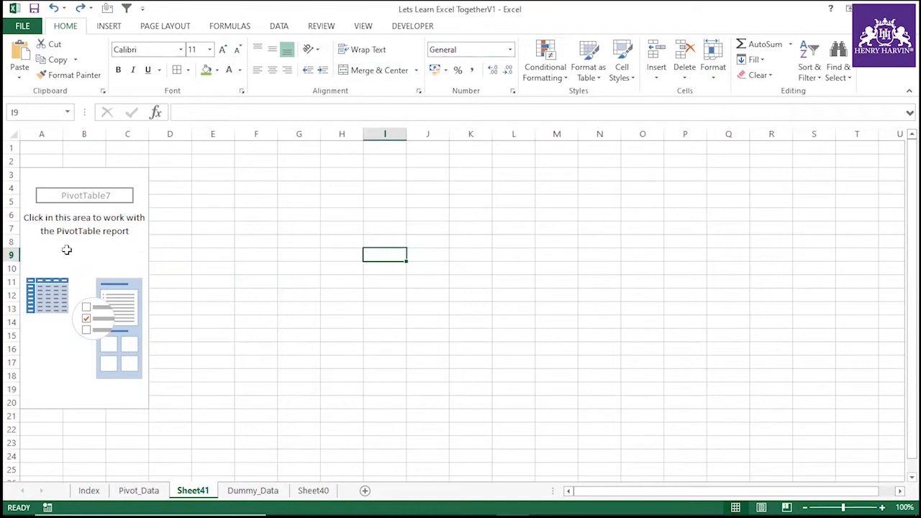
pyautogui.click(85, 184)
pyautogui.click(253, 219)
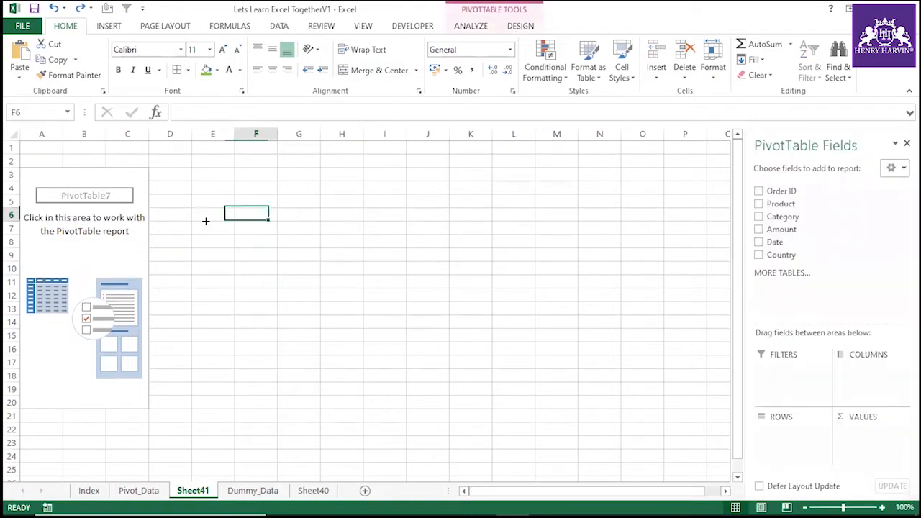
pyautogui.click(84, 174)
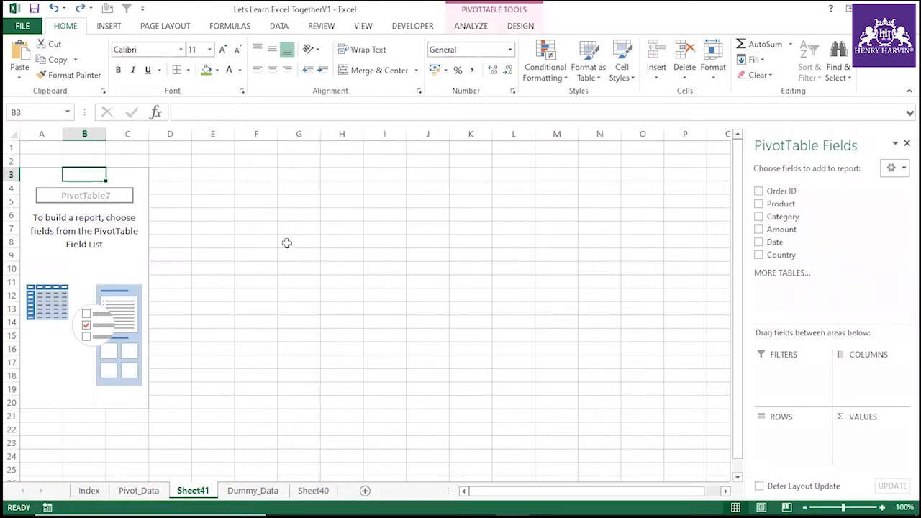
pyautogui.moveTo(306, 232); pyautogui.dragTo(307, 243)
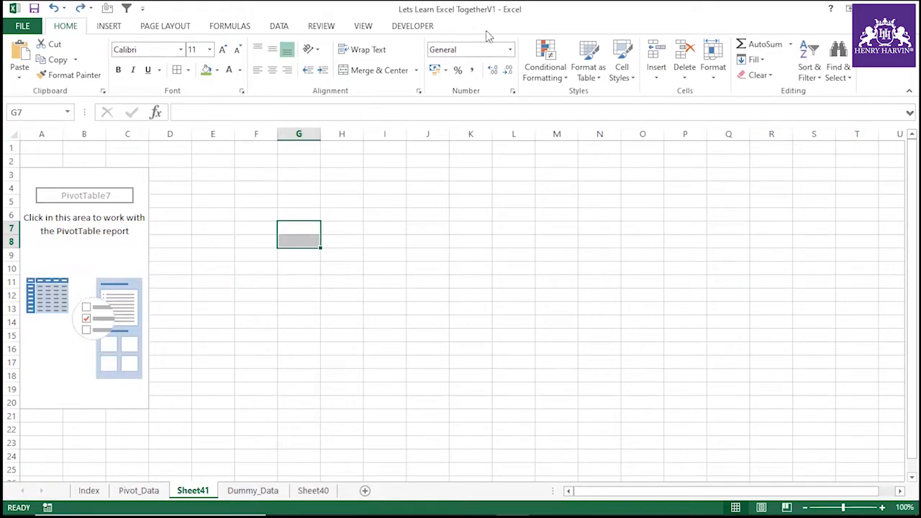
pyautogui.click(101, 177)
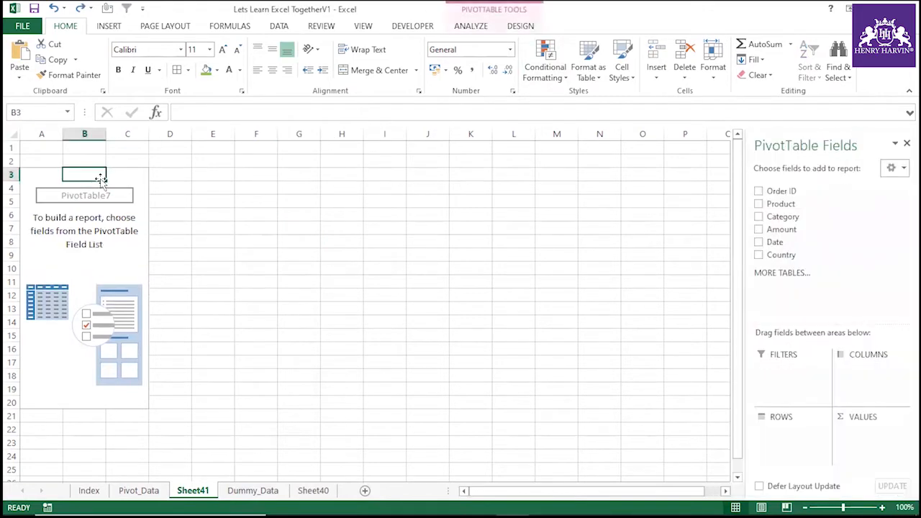
# Delete the whole PivotTable again using the Entire PivotTable selection option.
pyautogui.click(474, 27)
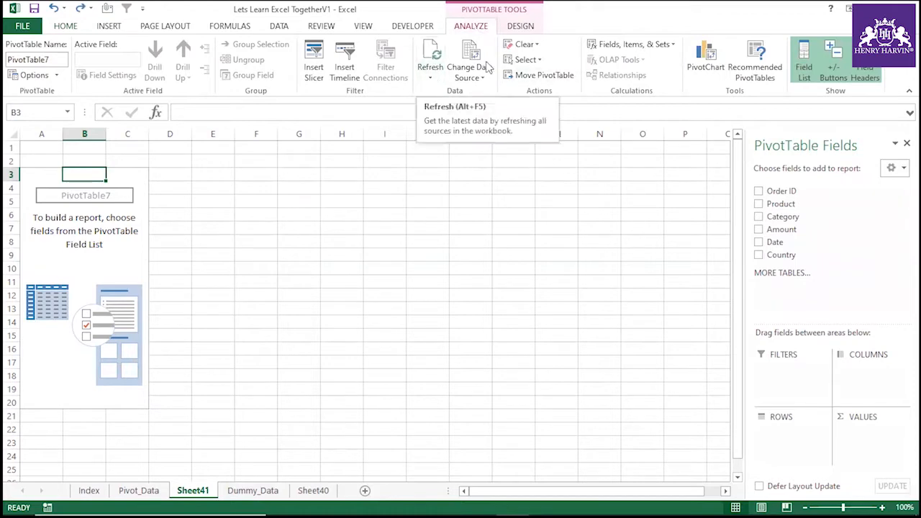
pyautogui.click(540, 60)
pyautogui.click(541, 62)
pyautogui.click(534, 46)
pyautogui.click(536, 61)
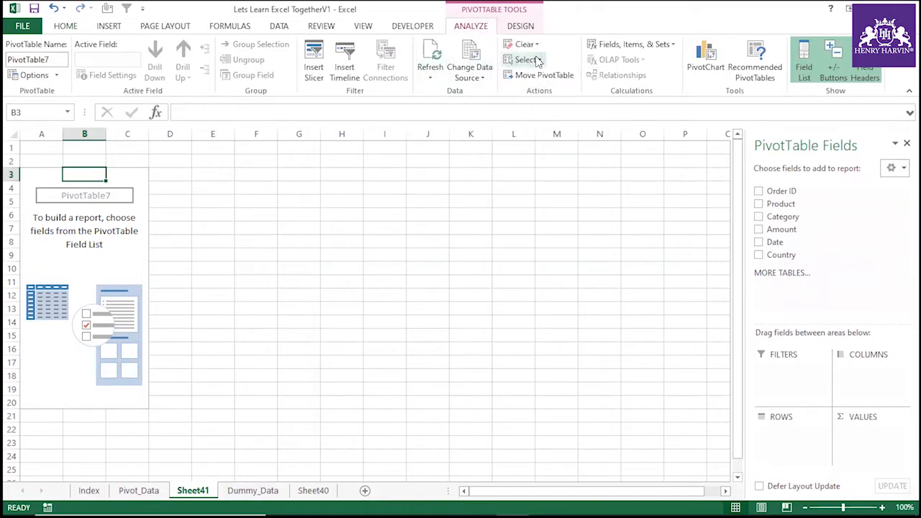
pyautogui.click(540, 62)
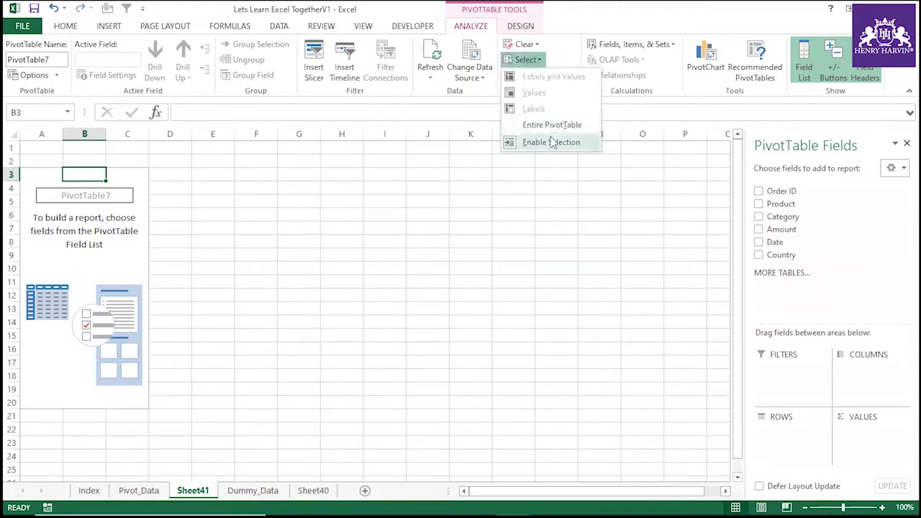
pyautogui.click(554, 127)
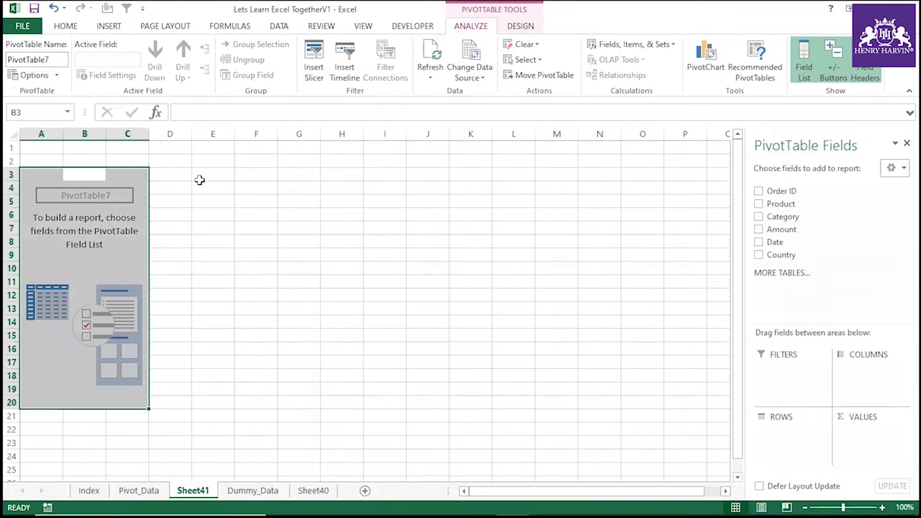
pyautogui.press('Delete')
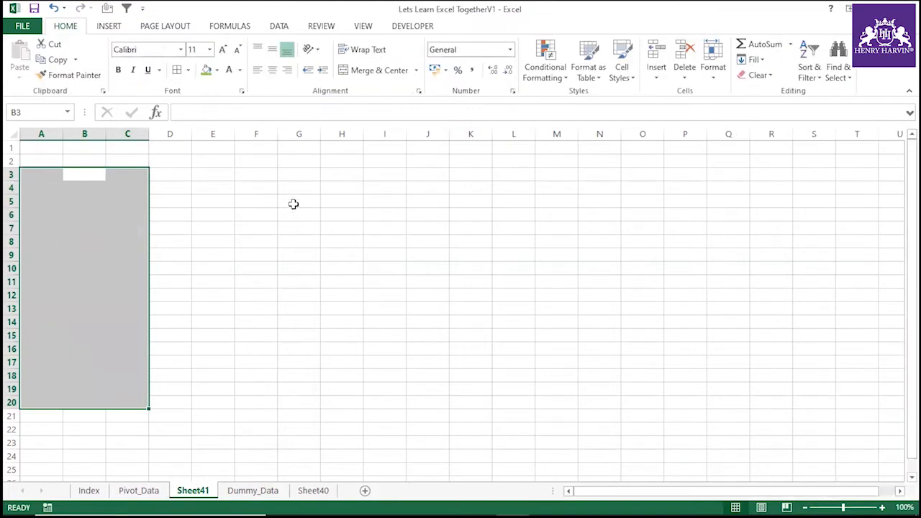
# Check cells within the cleared range A3:C20 and elsewhere on Sheet41 for any PivotTable response.
pyautogui.click(293, 204)
pyautogui.click(116, 175)
pyautogui.click(130, 211)
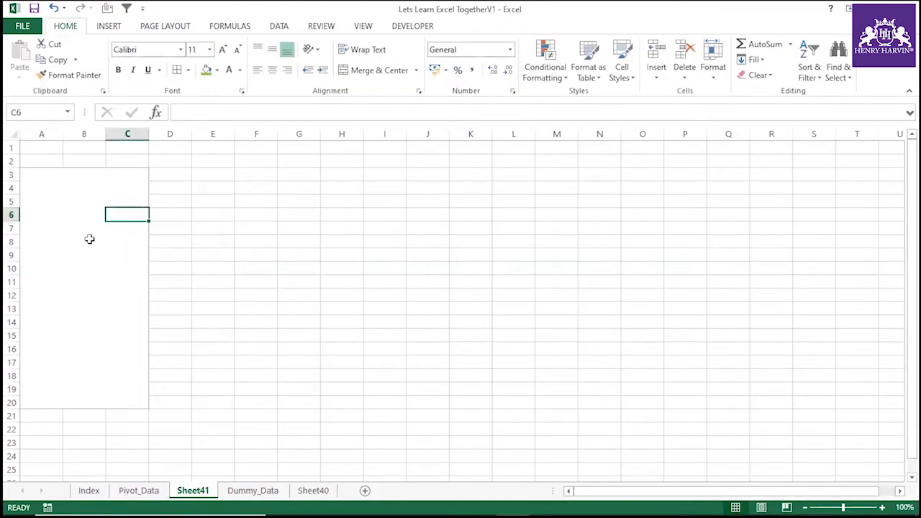
pyautogui.click(303, 229)
pyautogui.click(512, 229)
pyautogui.click(544, 267)
pyautogui.click(599, 256)
pyautogui.click(722, 241)
pyautogui.click(357, 308)
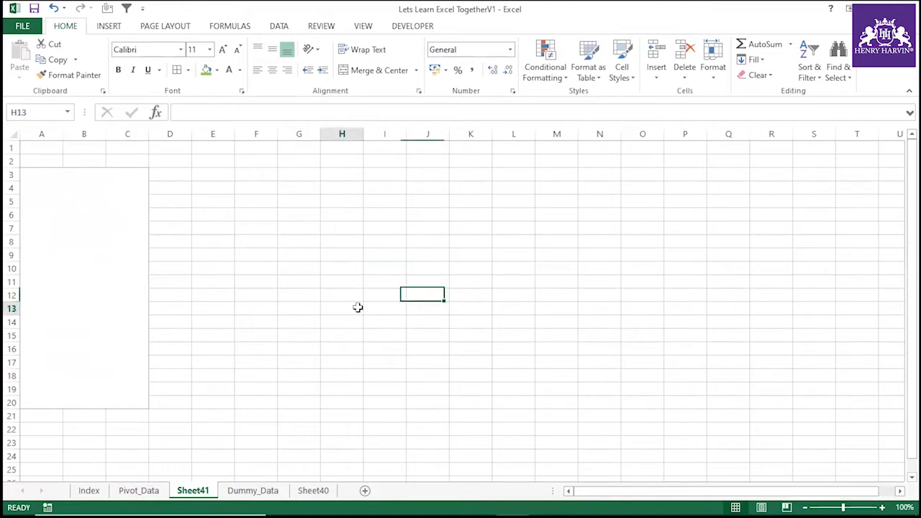
# Undo the second PivotTable deletion and select cell C7 inside the report area.
pyautogui.click(119, 214)
pyautogui.rightClick(119, 215)
pyautogui.press('Escape')
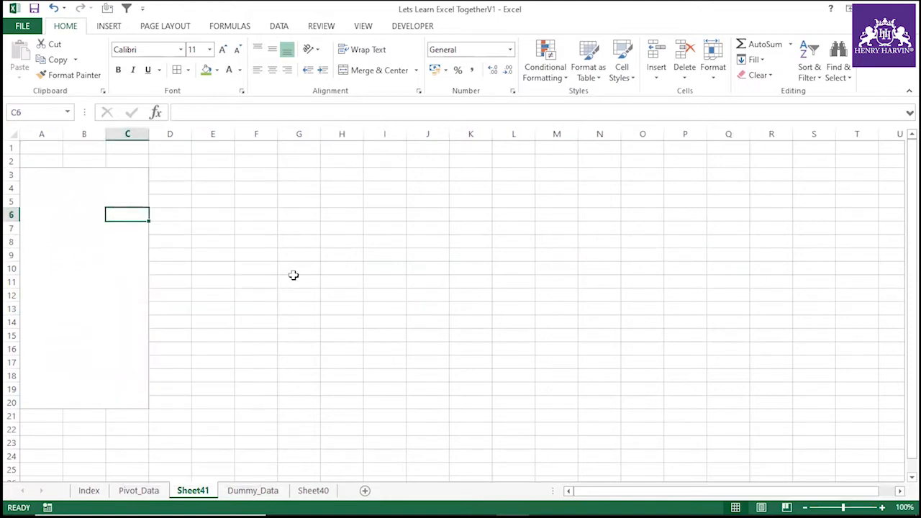
pyautogui.click(248, 288)
pyautogui.click(127, 229)
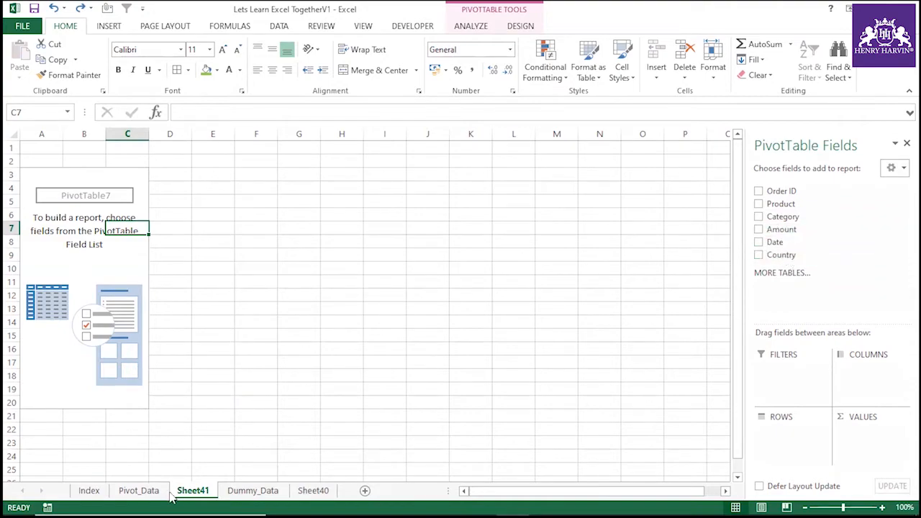
# View the order records on the Pivot_Data sheet, and switch to the Dummy_Data sheet with cell G12 selected.
pyautogui.click(140, 492)
pyautogui.click(425, 245)
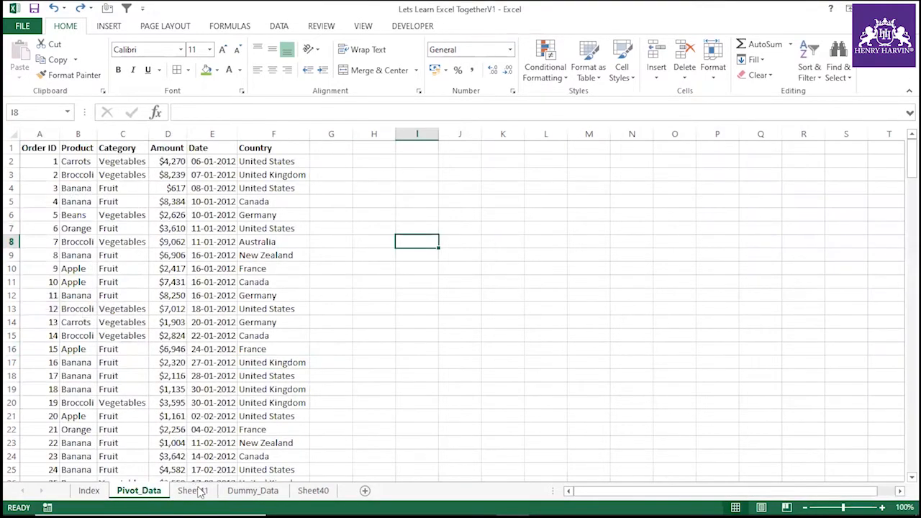
pyautogui.click(253, 490)
pyautogui.click(368, 308)
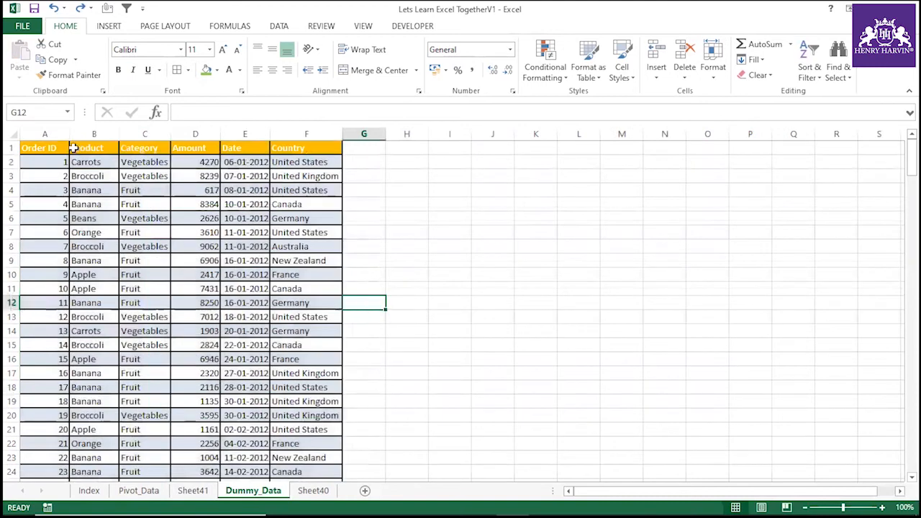
# Highlight the Country and Amount columns of the order data on Dummy_Data.
pyautogui.moveTo(299, 147); pyautogui.dragTo(314, 378)
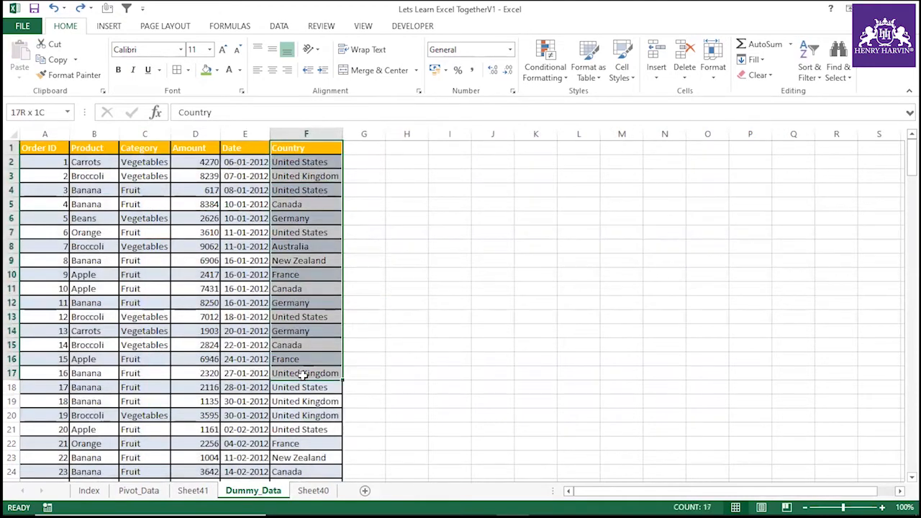
pyautogui.moveTo(182, 148); pyautogui.dragTo(187, 290)
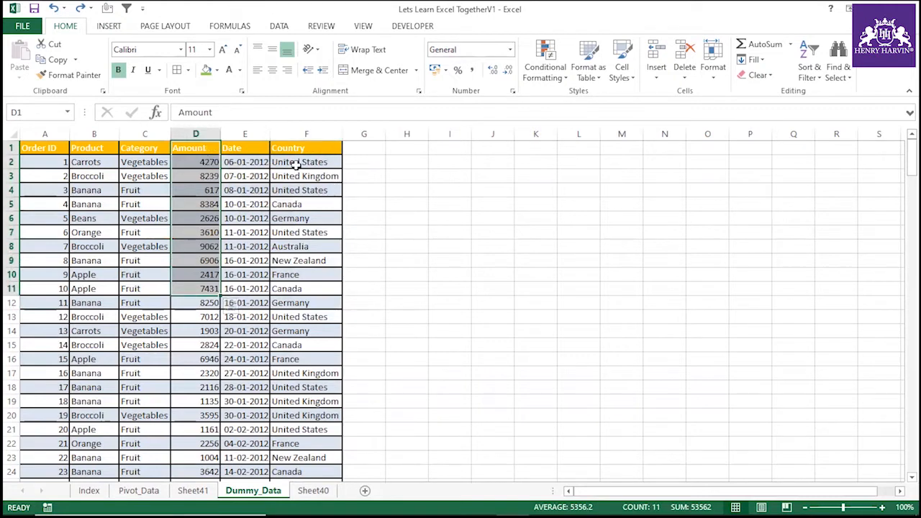
pyautogui.click(366, 145)
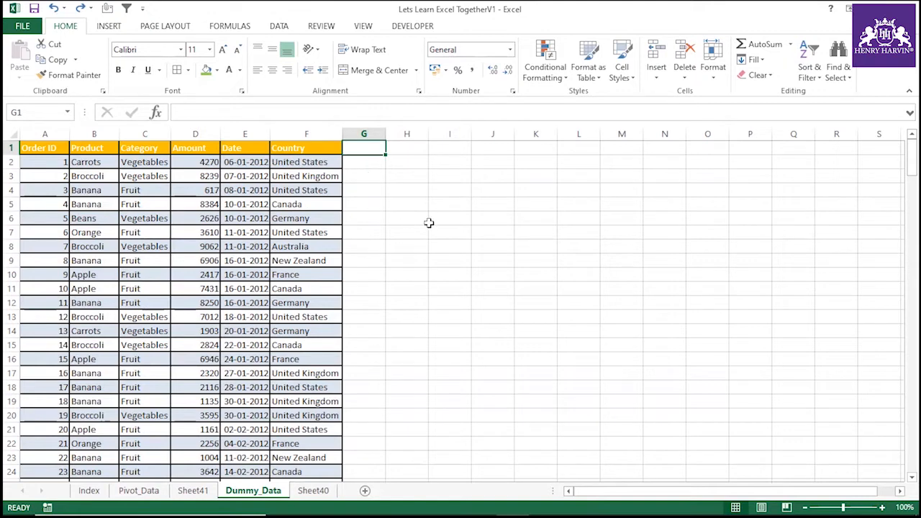
pyautogui.click(195, 134)
pyautogui.click(305, 134)
# Add the header "Group by Amount" in cell G1 beside Country, and select cell G2.
pyautogui.click(362, 148)
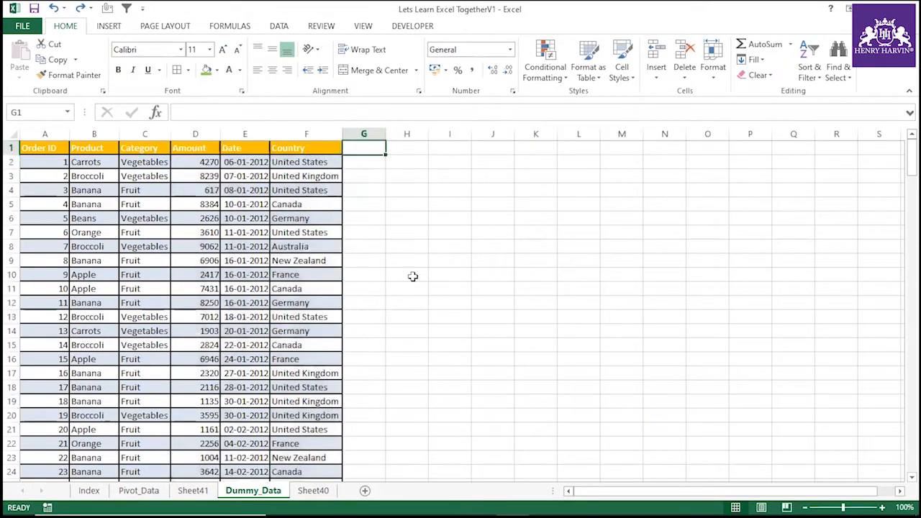
pyautogui.write('Group')
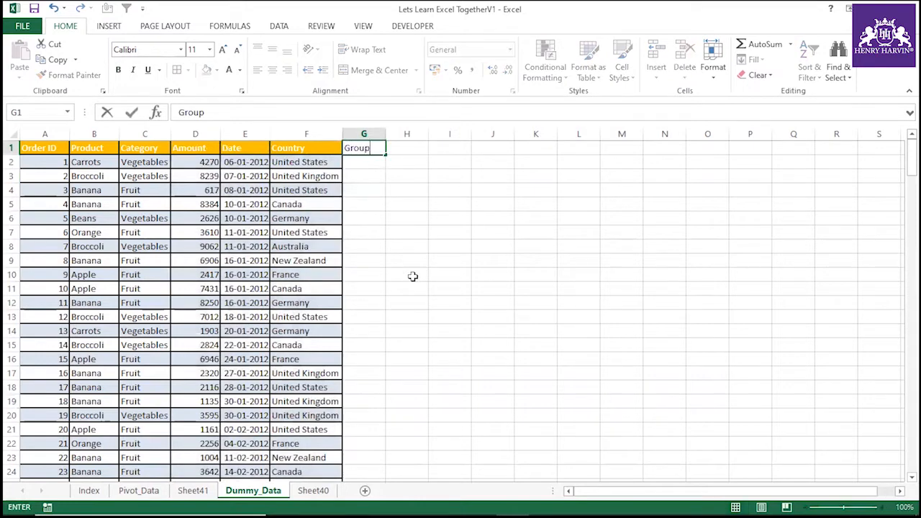
pyautogui.write(' by Amo')
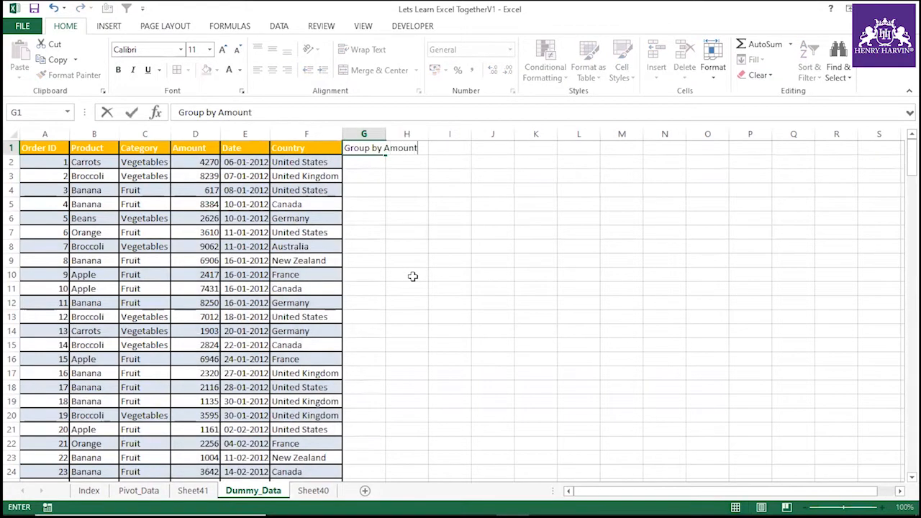
pyautogui.write('unt')
pyautogui.click(413, 277)
pyautogui.click(370, 166)
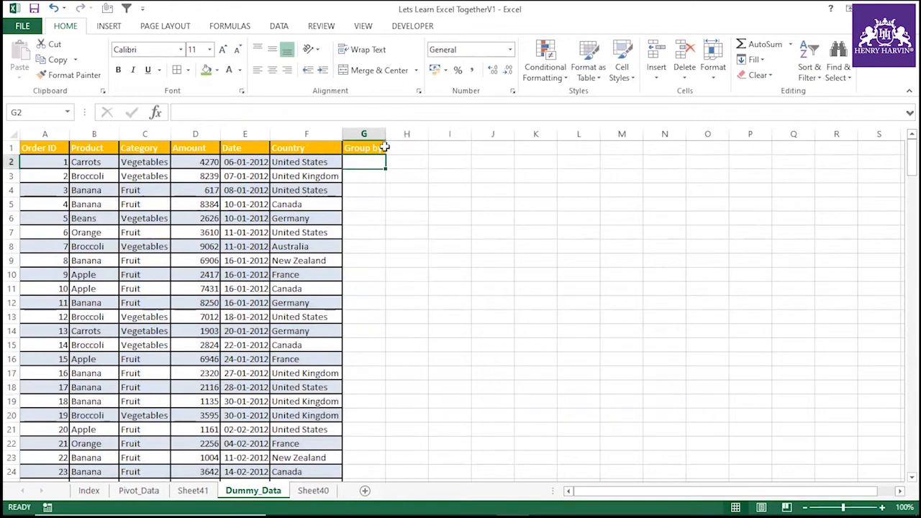
# Fit column G to the width of its header and start a SUMIF formula in cell G2.
pyautogui.doubleClick(384, 128)
pyautogui.write('Sumi')
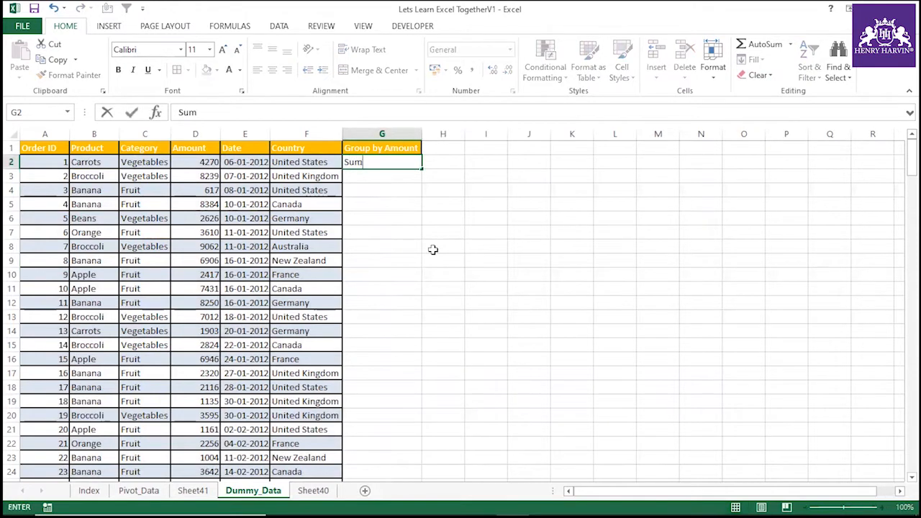
pyautogui.press('BackSpace')
pyautogui.press('BackSpace')
pyautogui.press('BackSpace')
pyautogui.press('BackSpace')
pyautogui.write('=Sumif(')
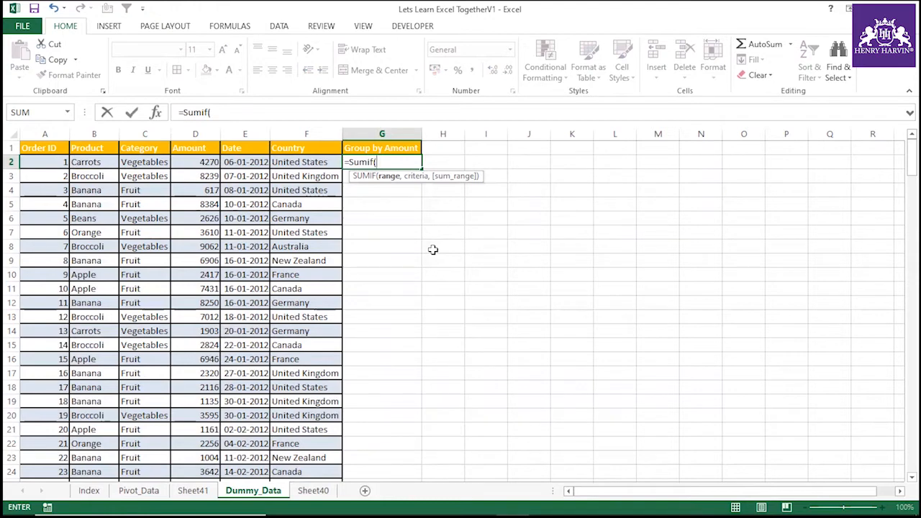
# Set the SUMIF range to the Country cells as the absolute reference $F$2:$F$214.
pyautogui.click(319, 164)
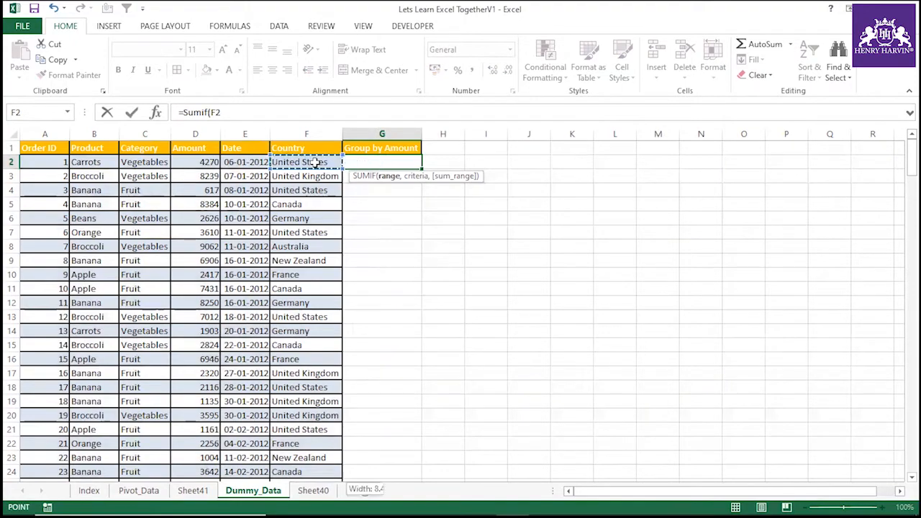
pyautogui.hotkey('ctrl', 'shift', 'Down')
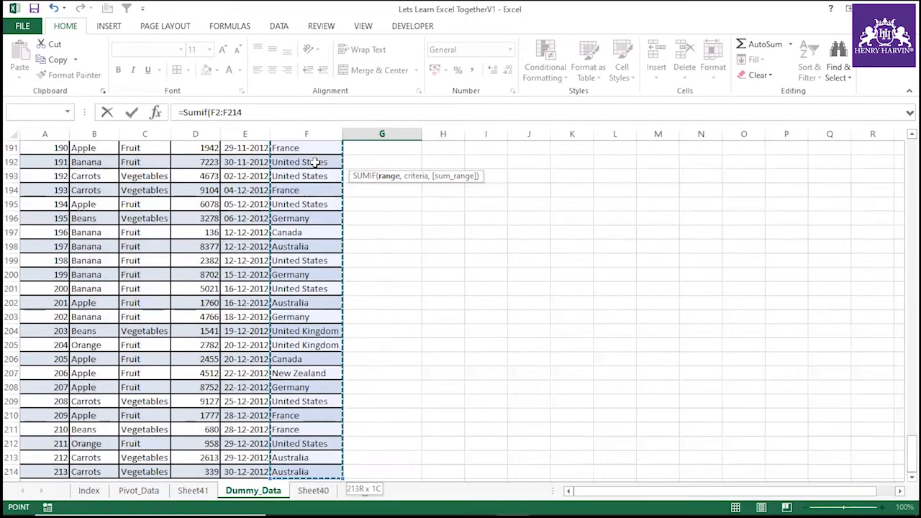
pyautogui.press('F5')
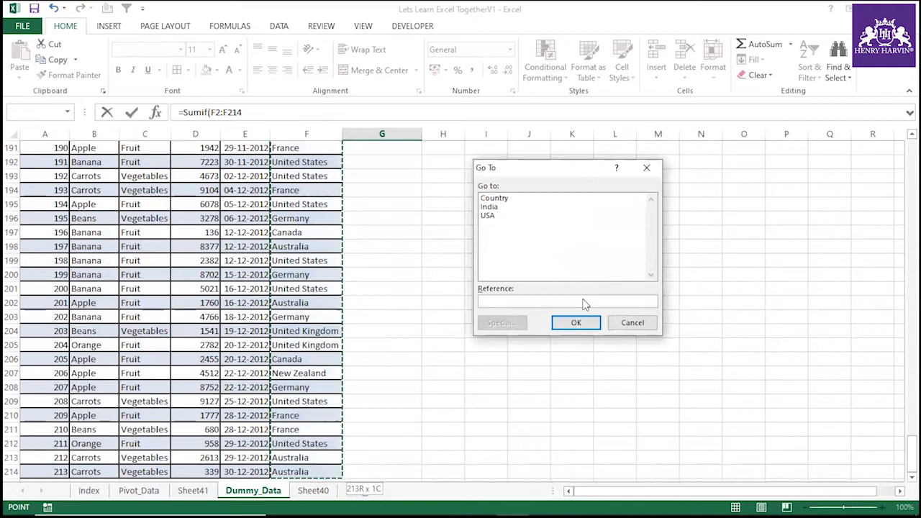
pyautogui.click(643, 321)
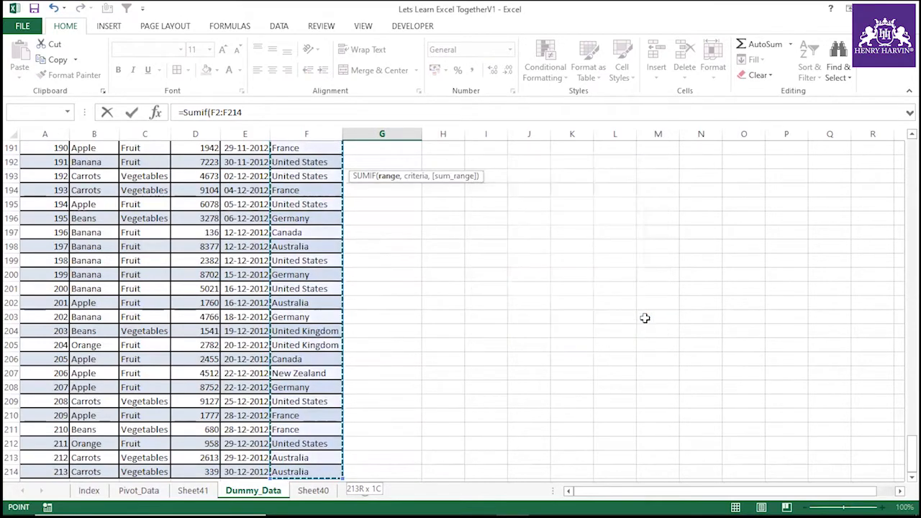
pyautogui.hotkey('ctrl', 'BackSpace')
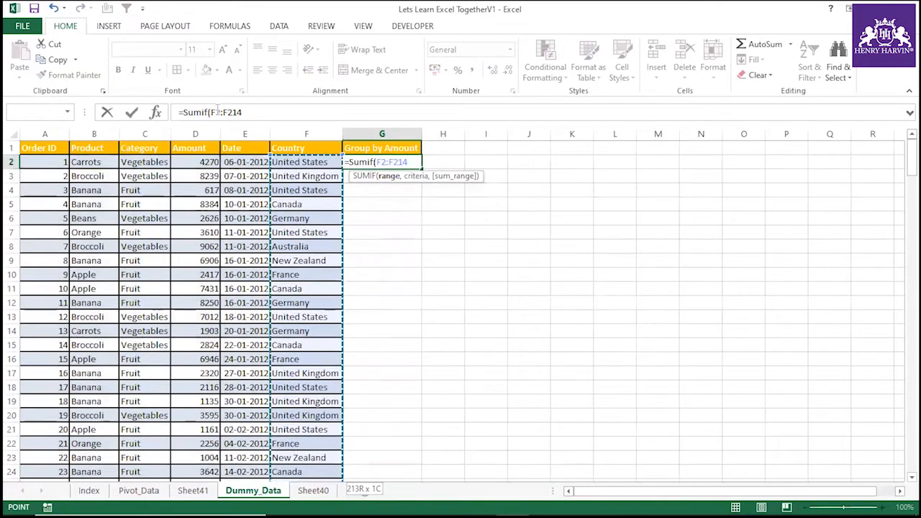
pyautogui.moveTo(210, 112); pyautogui.dragTo(242, 112)
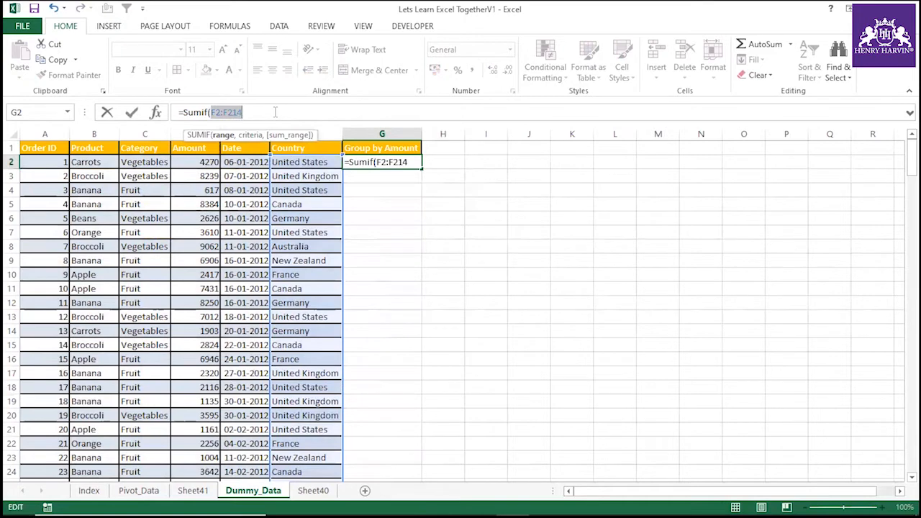
pyautogui.press('F4')
pyautogui.click(275, 112)
pyautogui.write(',')
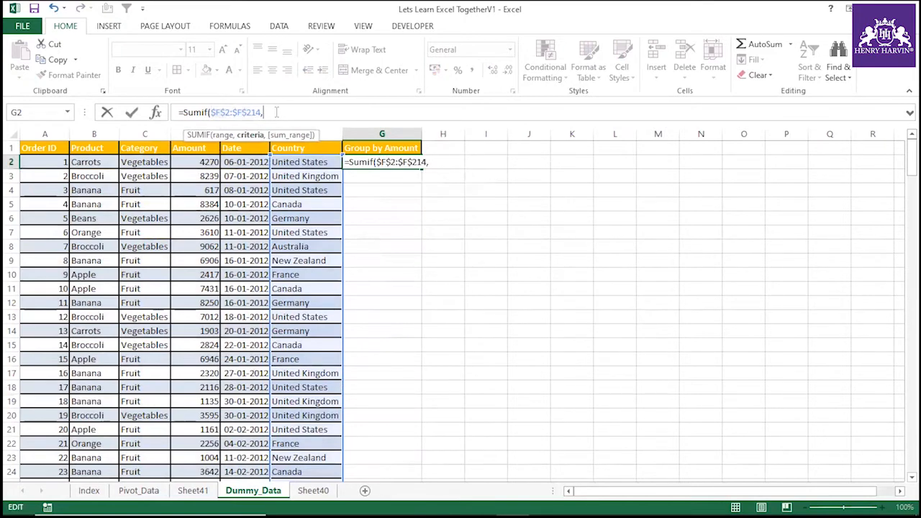
# Complete the SUMIF with criteria F2 and sum range $D$2:$D$214, and fill the formula down the Group by Amount column.
pyautogui.click(320, 164)
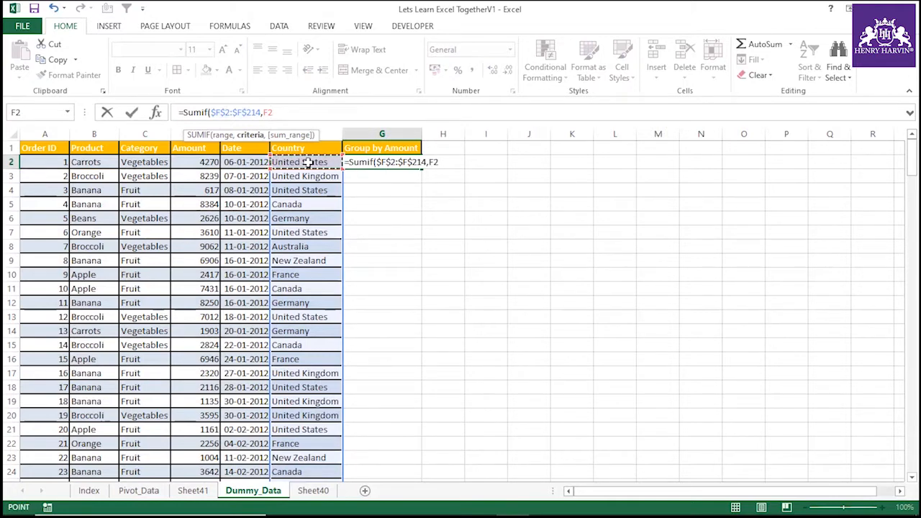
pyautogui.write(',')
pyautogui.click(201, 162)
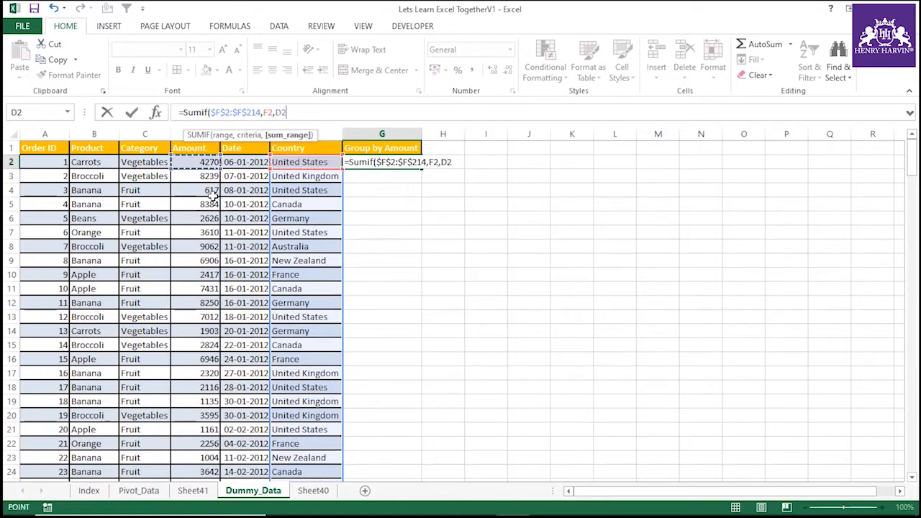
pyautogui.hotkey('ctrl', 'shift', 'Down')
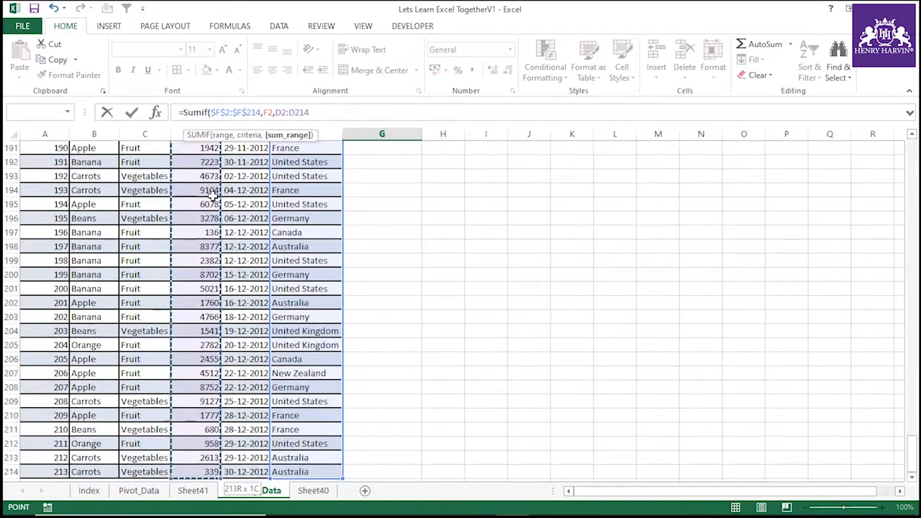
pyautogui.press('F4')
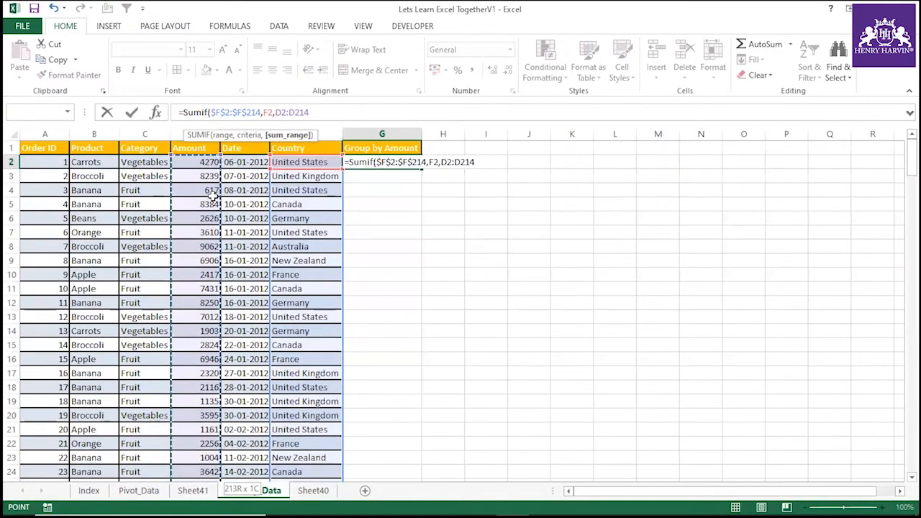
pyautogui.write(')')
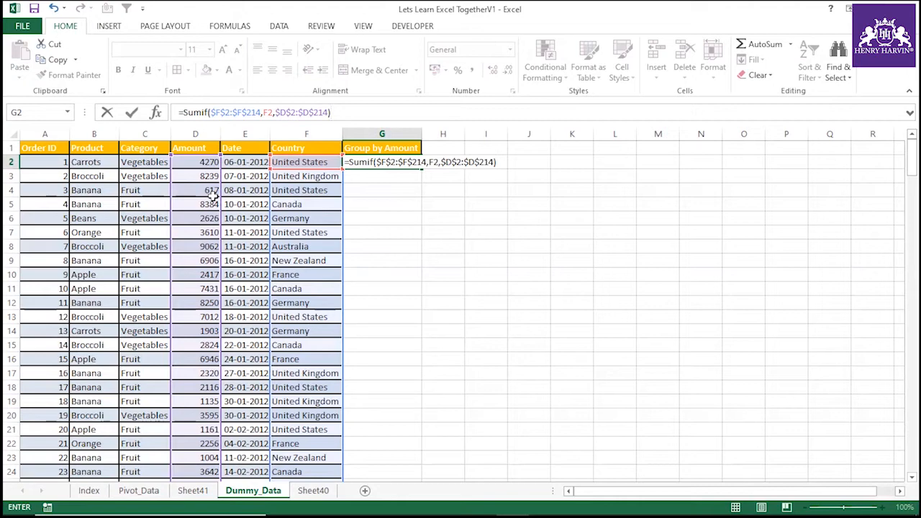
pyautogui.press('Return')
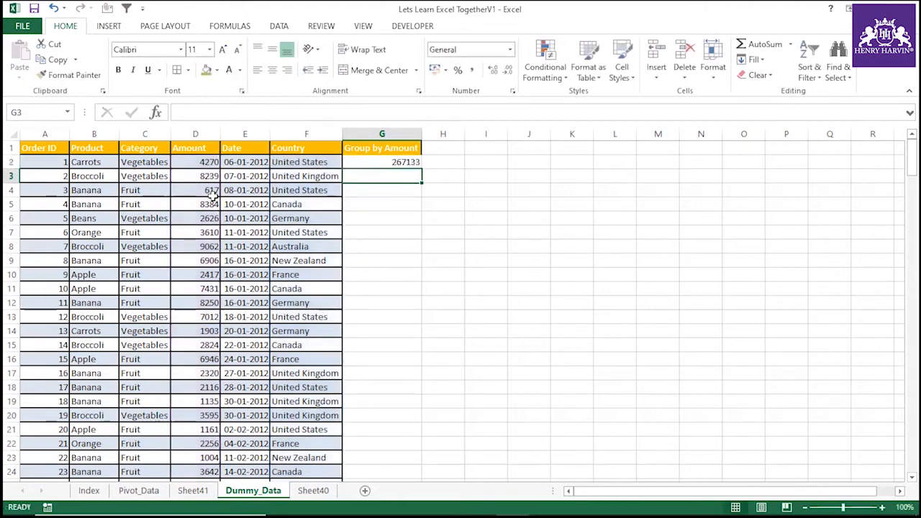
pyautogui.click(420, 162)
pyautogui.doubleClick(422, 168)
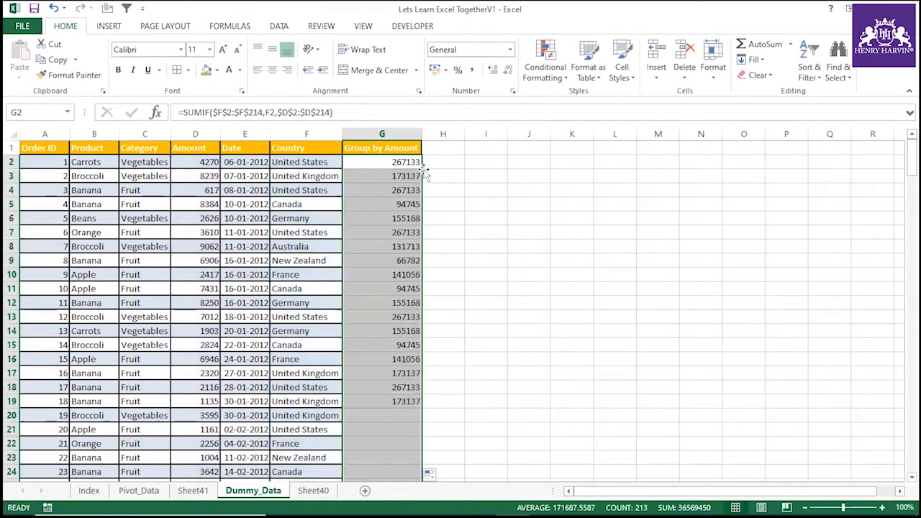
# Compare the Group by Amount results of the United States records in rows 2, 4 and 7.
pyautogui.moveTo(313, 160); pyautogui.dragTo(374, 160)
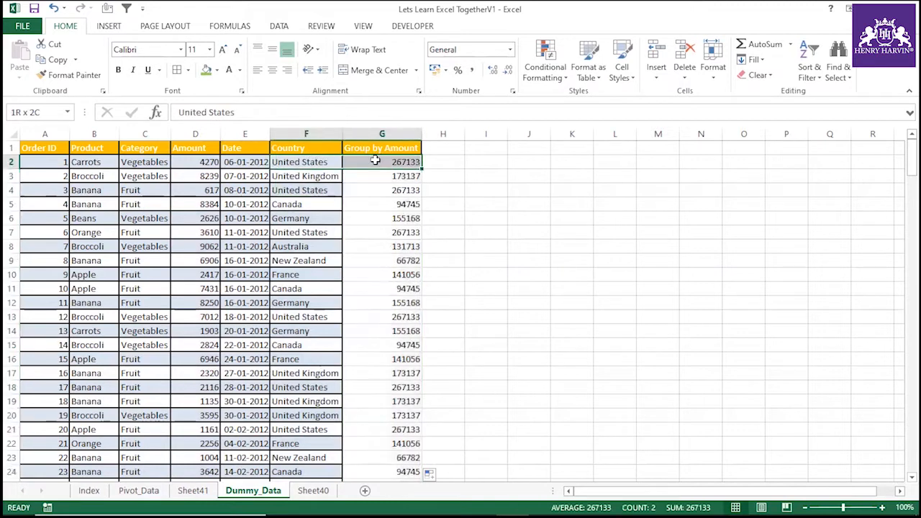
pyautogui.moveTo(317, 188); pyautogui.dragTo(373, 193)
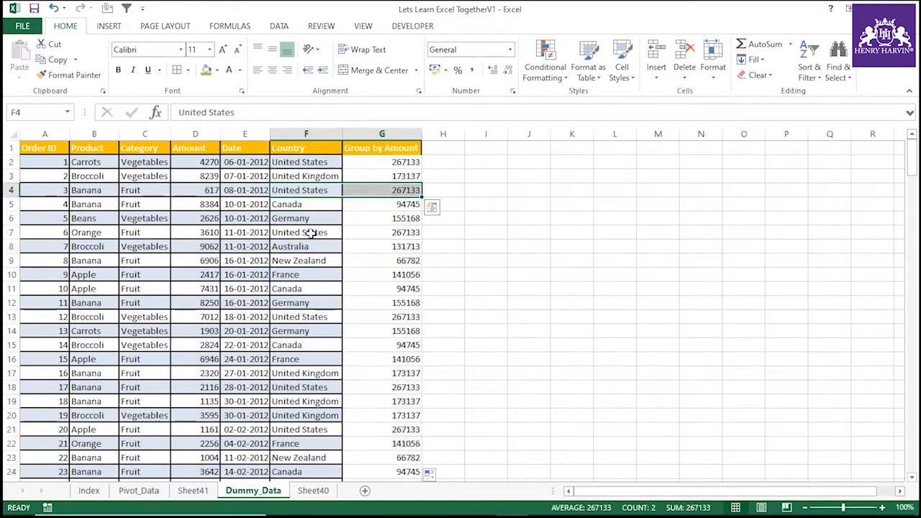
pyautogui.moveTo(323, 236); pyautogui.dragTo(402, 232)
pyautogui.click(398, 161)
pyautogui.click(395, 189)
pyautogui.click(393, 217)
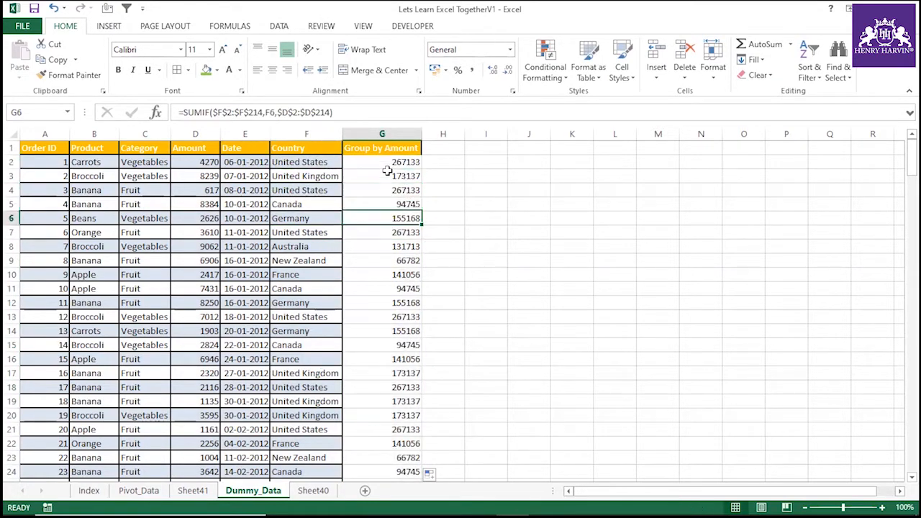
pyautogui.click(398, 165)
pyautogui.click(400, 189)
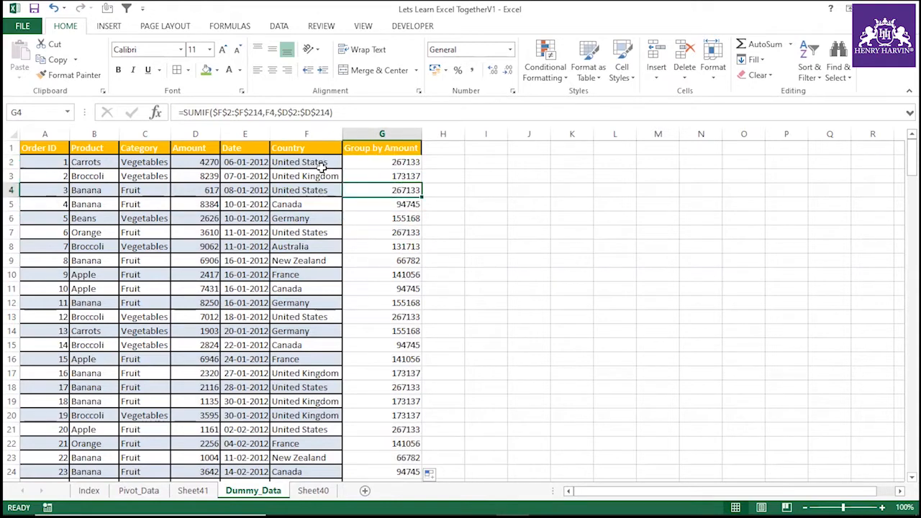
# Check the Country entries against their Group by Amount results for United States in row 4 and Canada in rows 5 and 11.
pyautogui.click(298, 162)
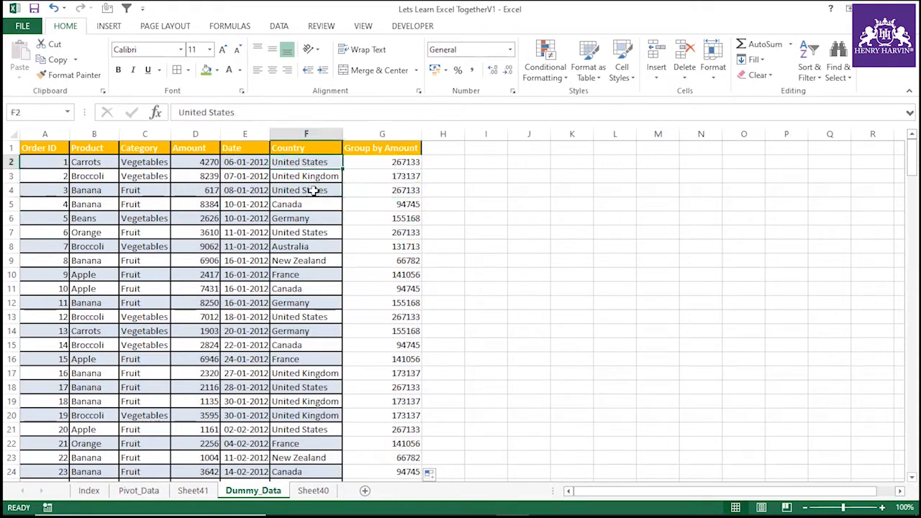
pyautogui.click(313, 190)
pyautogui.click(399, 191)
pyautogui.click(314, 203)
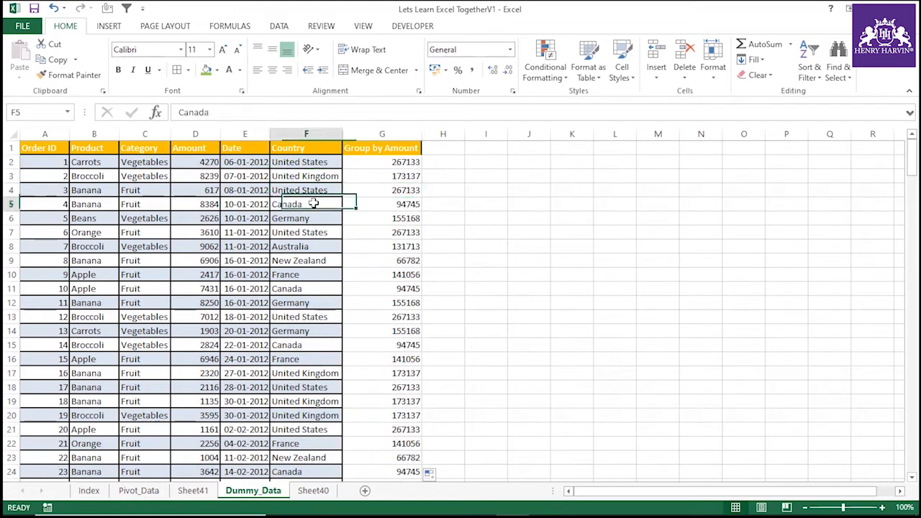
pyautogui.click(400, 204)
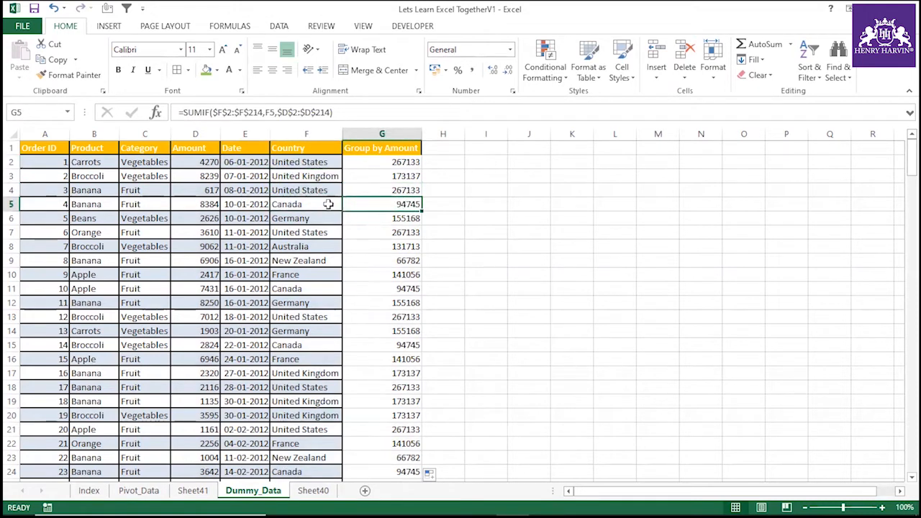
pyautogui.click(308, 287)
pyautogui.click(400, 289)
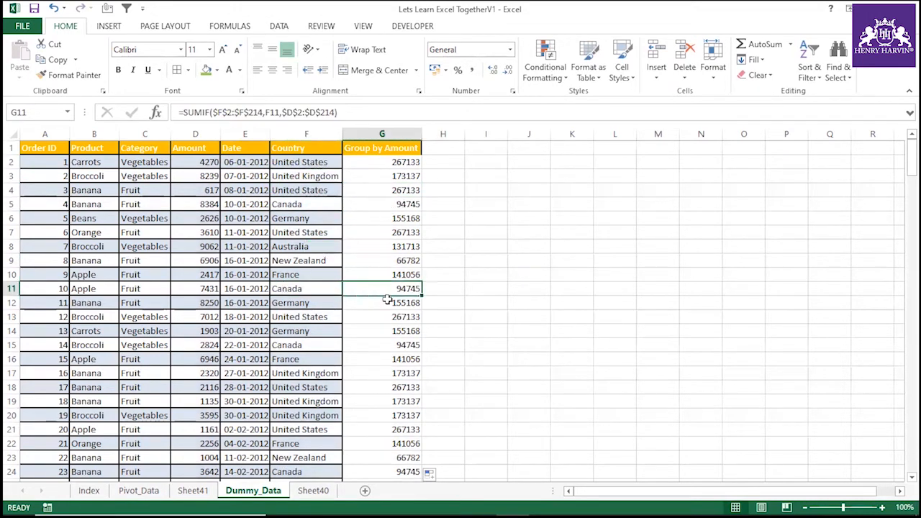
pyautogui.click(402, 333)
# Replace the SUMIF formulas in G2:G214 with their values by copying the range and pasting it in place as values.
pyautogui.click(396, 164)
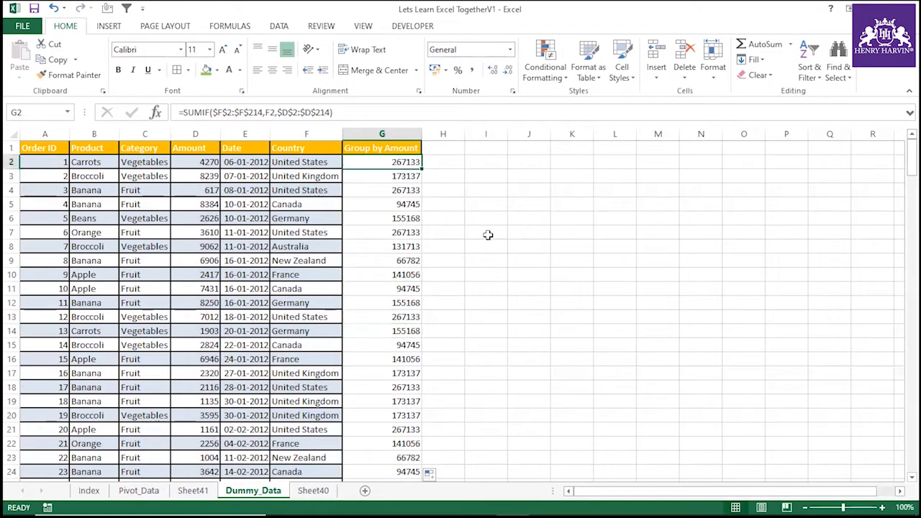
pyautogui.hotkey('ctrl', 'shift', 'Down')
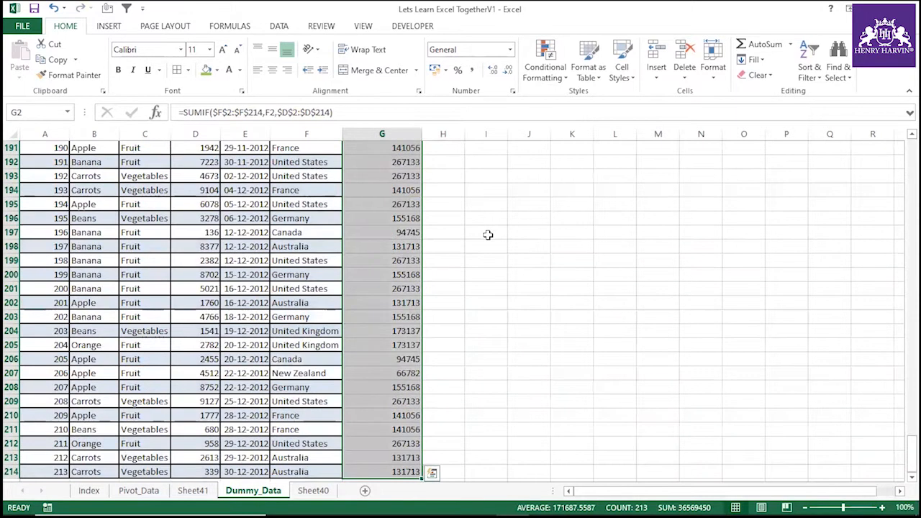
pyautogui.hotkey('ctrl', 'c')
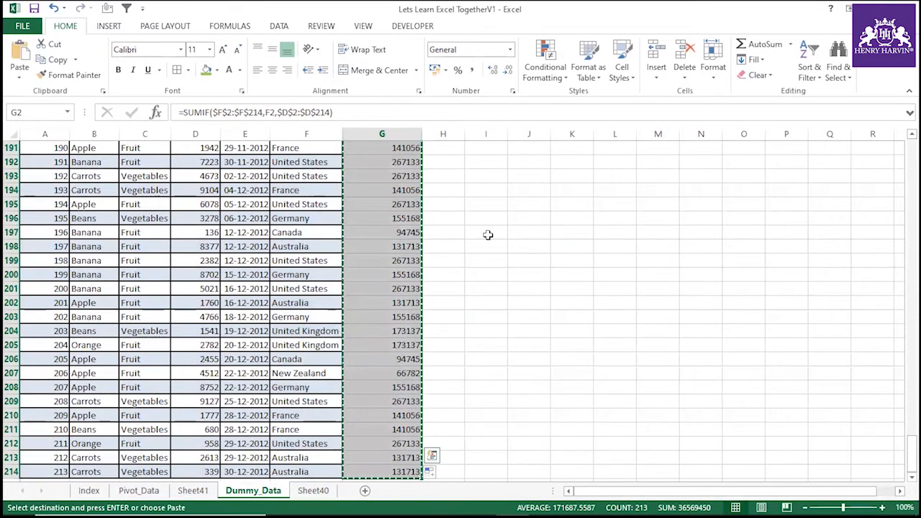
pyautogui.hotkey('ctrl', 'BackSpace')
pyautogui.hotkey('ctrl', 'alt', 'v')
pyautogui.press('v')
pyautogui.press('Return')
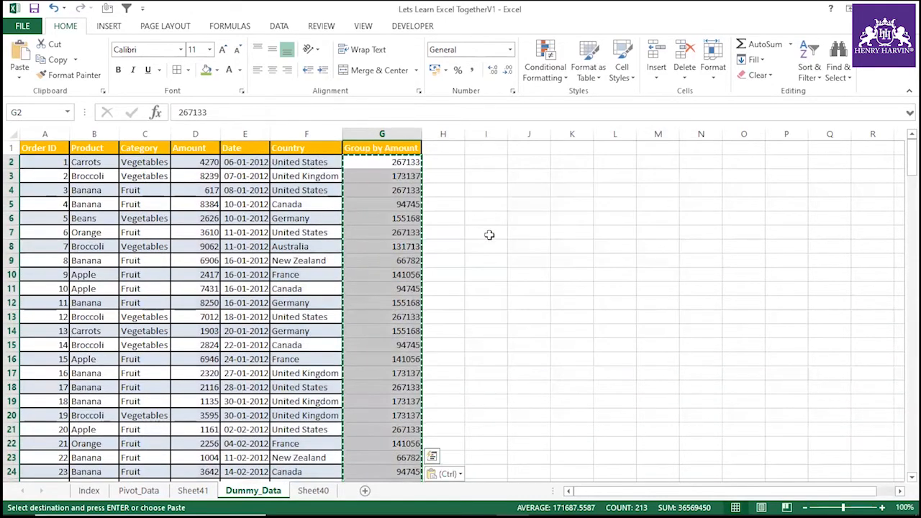
pyautogui.click(543, 234)
# Copy the Country and Group by Amount columns to cell A1 of a new sheet as values, and fit the column widths.
pyautogui.moveTo(308, 134); pyautogui.dragTo(382, 134)
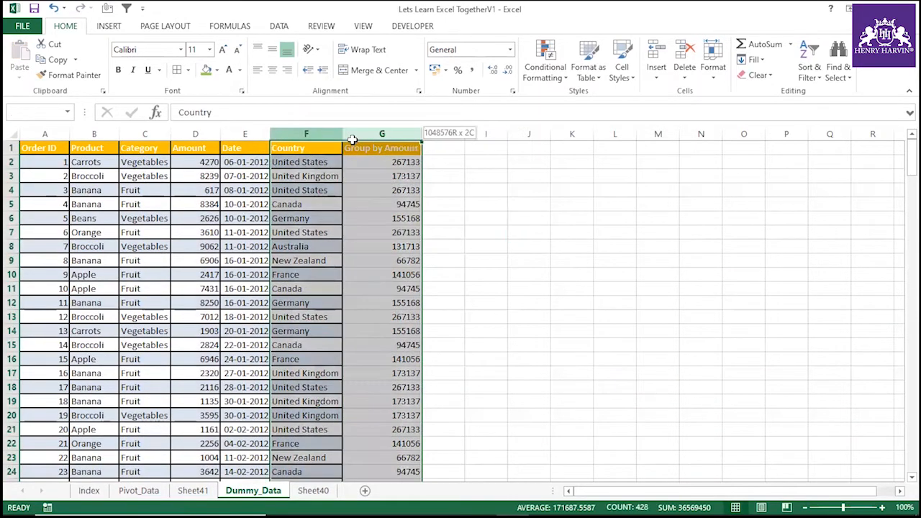
pyautogui.hotkey('ctrl', 'c')
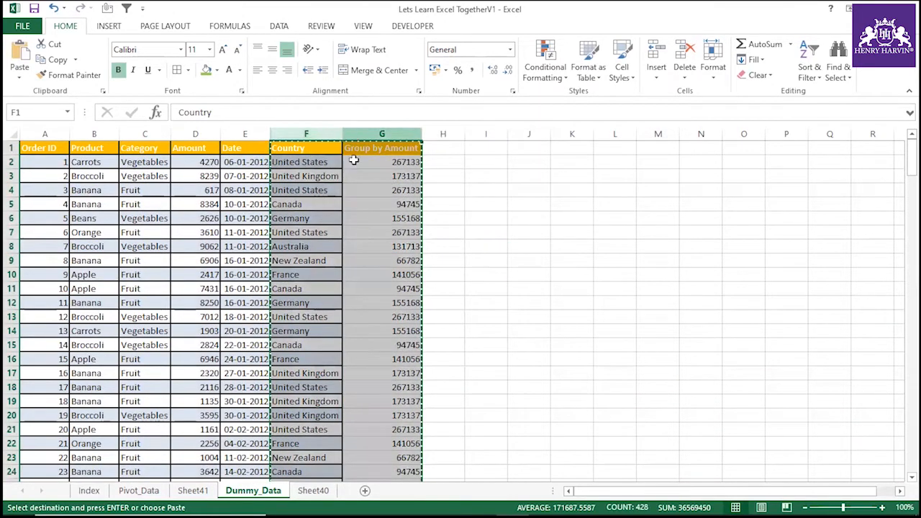
pyautogui.click(365, 490)
pyautogui.rightClick(33, 148)
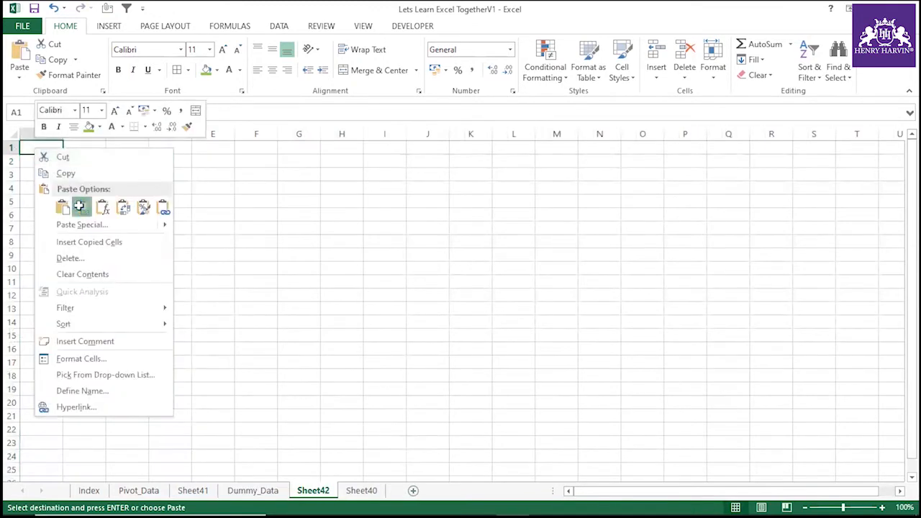
pyautogui.click(81, 207)
pyautogui.doubleClick(63, 135)
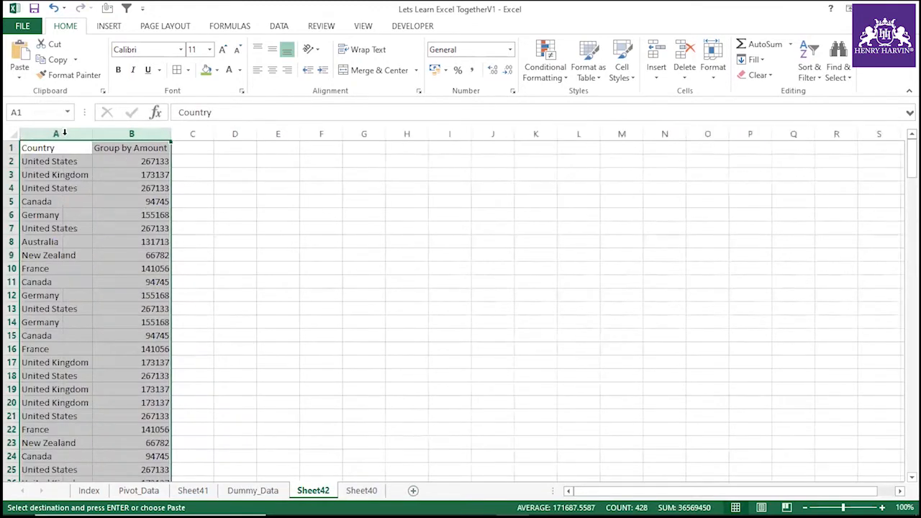
# Try removing duplicate rows from columns A and B by Country only, treating the first row as headers, and undo the removal.
pyautogui.click(279, 27)
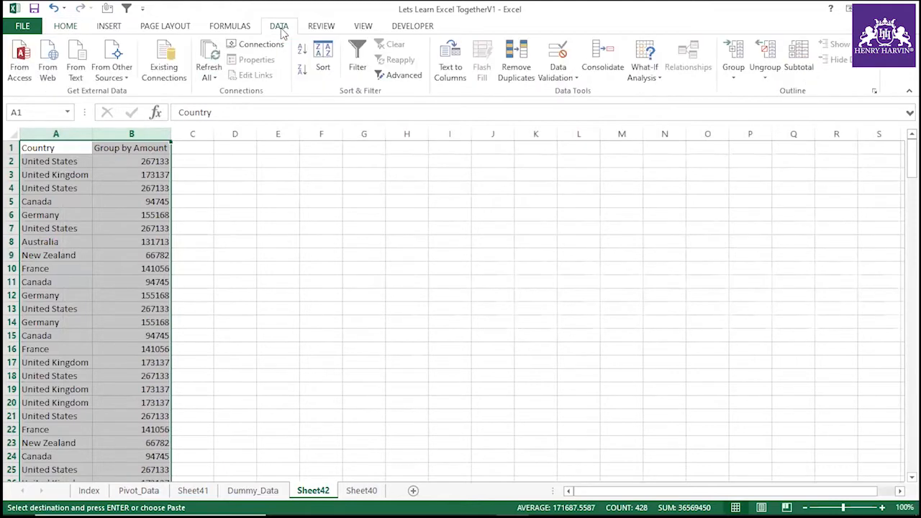
pyautogui.click(512, 66)
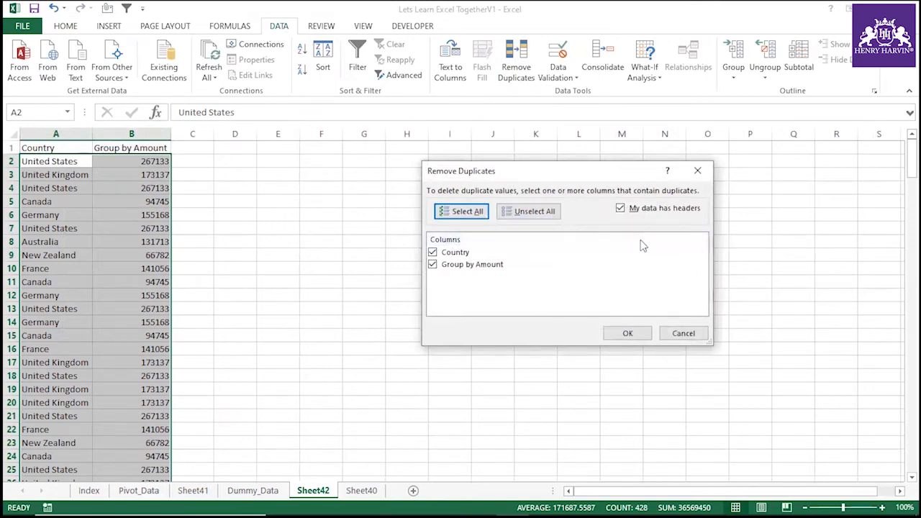
pyautogui.moveTo(556, 178); pyautogui.dragTo(436, 160)
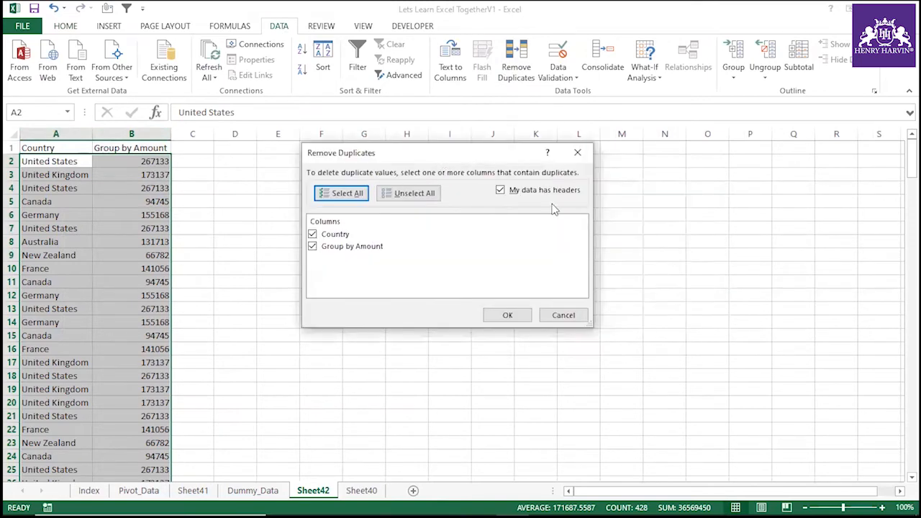
pyautogui.click(501, 191)
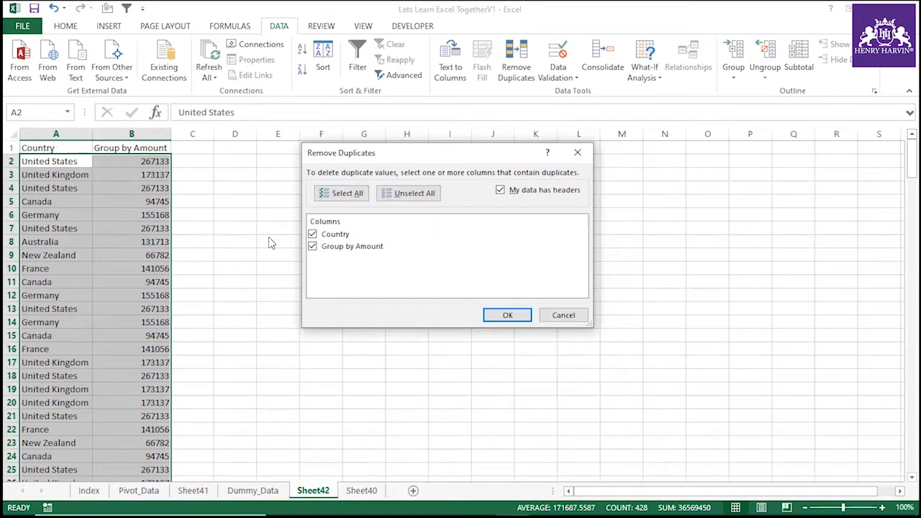
pyautogui.click(313, 246)
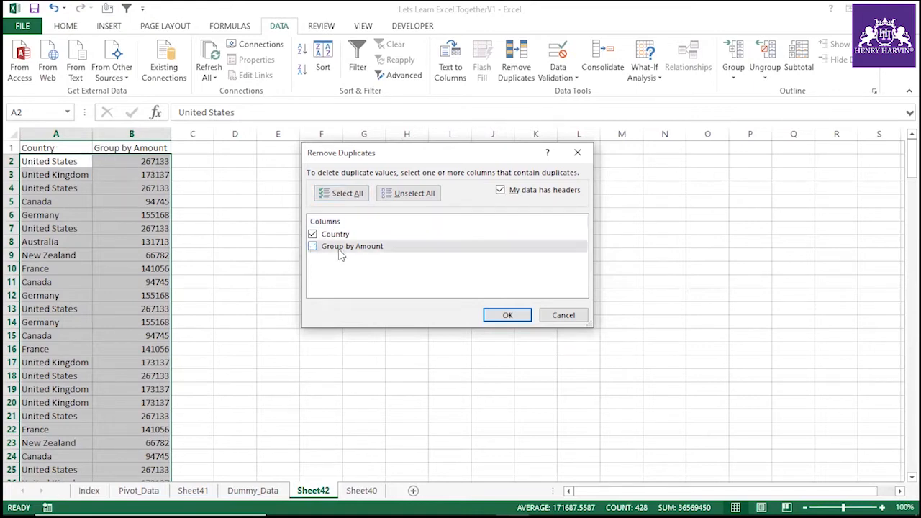
pyautogui.click(508, 315)
pyautogui.click(465, 289)
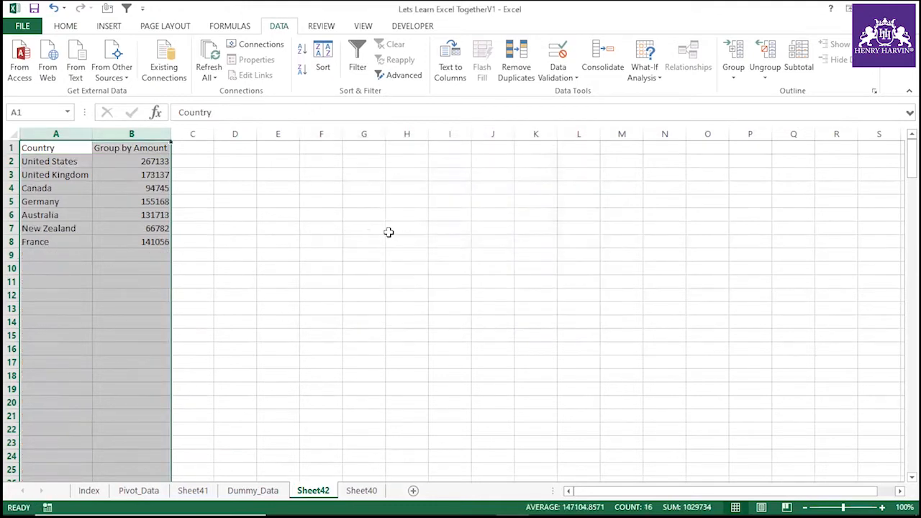
pyautogui.hotkey('ctrl', 'z')
pyautogui.hotkey('ctrl', 'c')
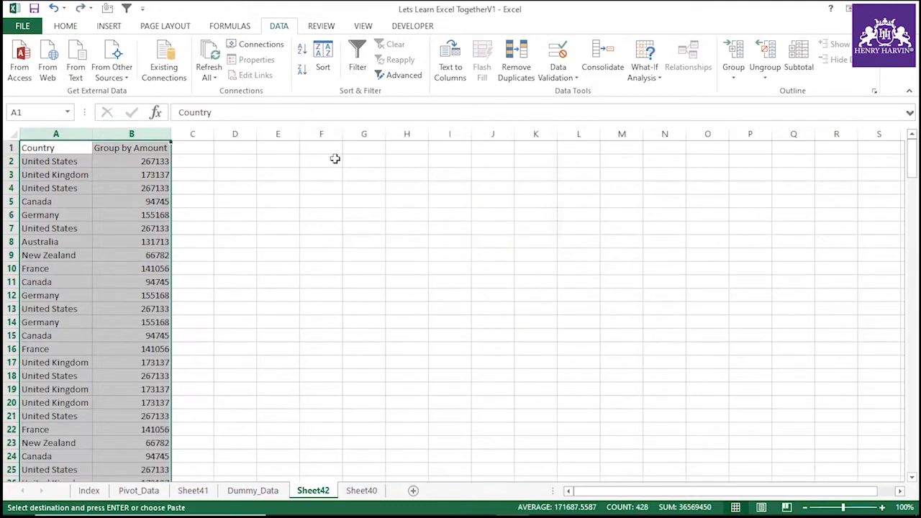
# Remove duplicate rows from columns A and B, comparing both Country and Group by Amount.
pyautogui.click(517, 76)
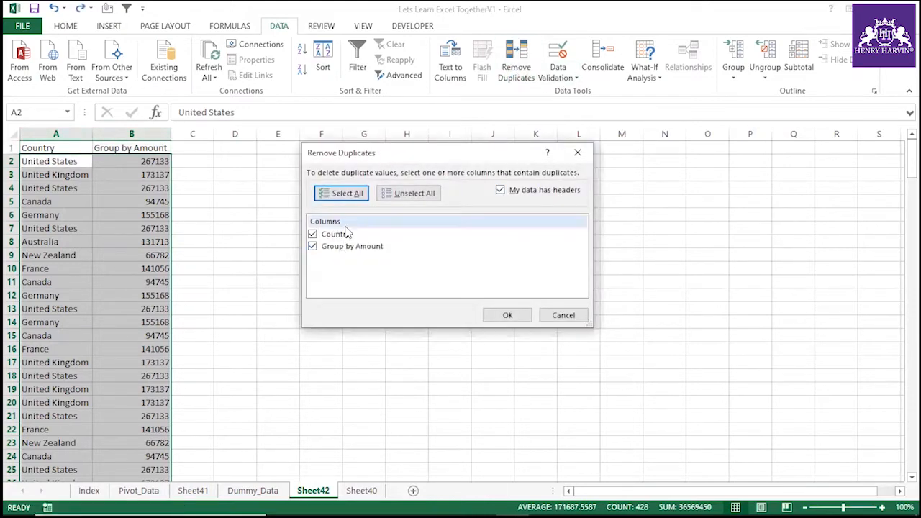
pyautogui.click(506, 317)
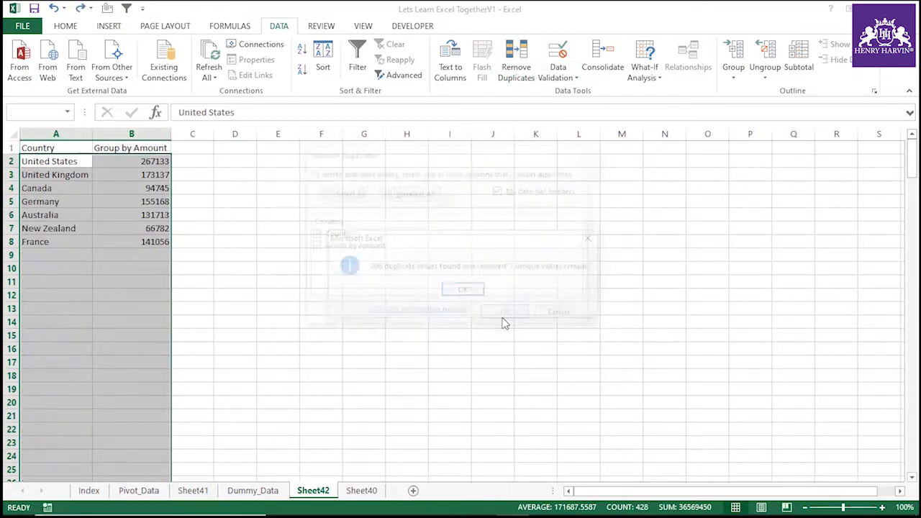
pyautogui.click(463, 289)
pyautogui.click(277, 243)
pyautogui.moveTo(38, 159); pyautogui.dragTo(112, 164)
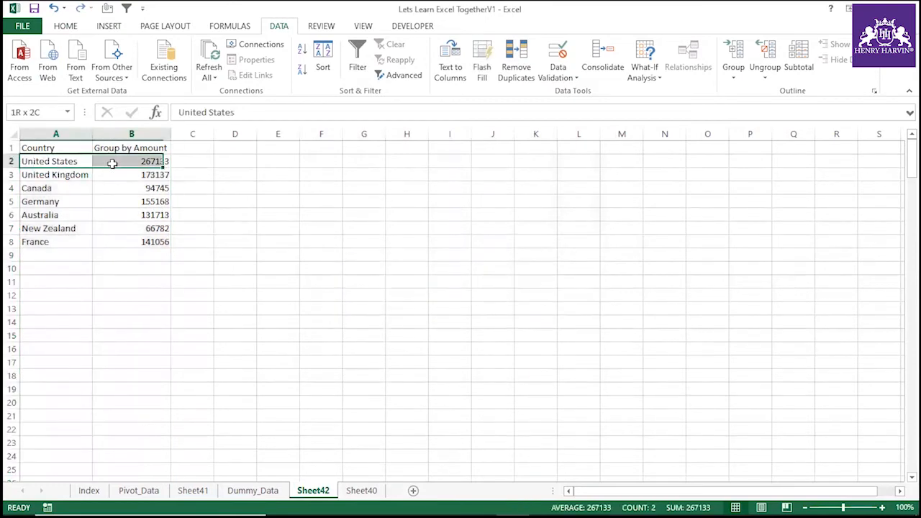
pyautogui.click(124, 200)
# Copy the country totals in A1:B8 to cell J2 of Sheet41 and fit the widths of columns J and K.
pyautogui.moveTo(57, 147); pyautogui.dragTo(150, 240)
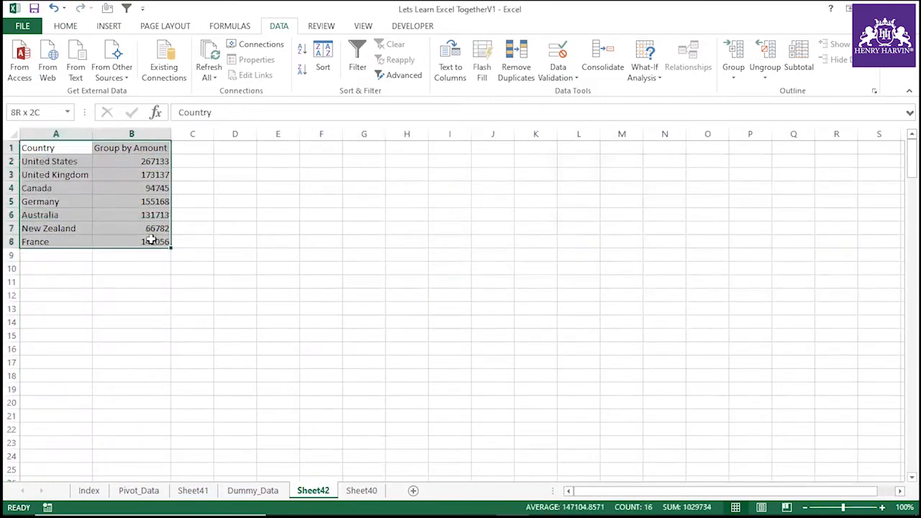
pyautogui.hotkey('ctrl', 'c')
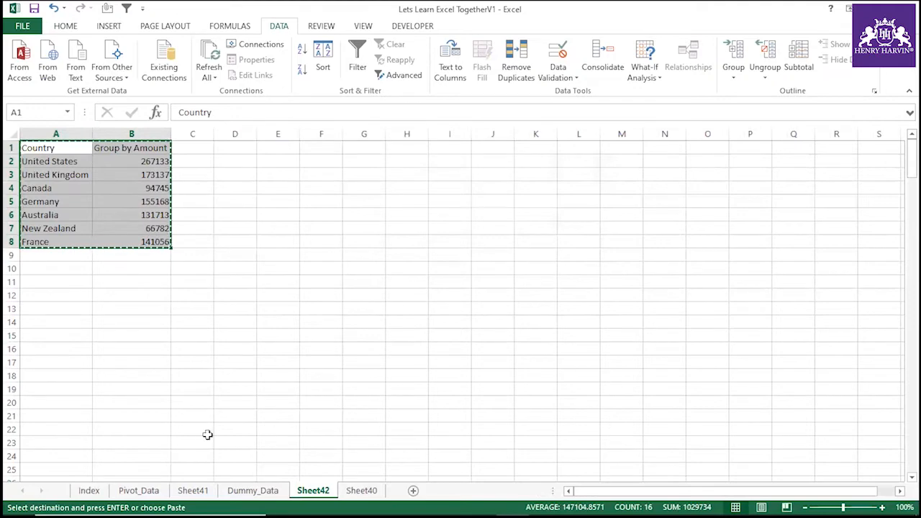
pyautogui.click(194, 491)
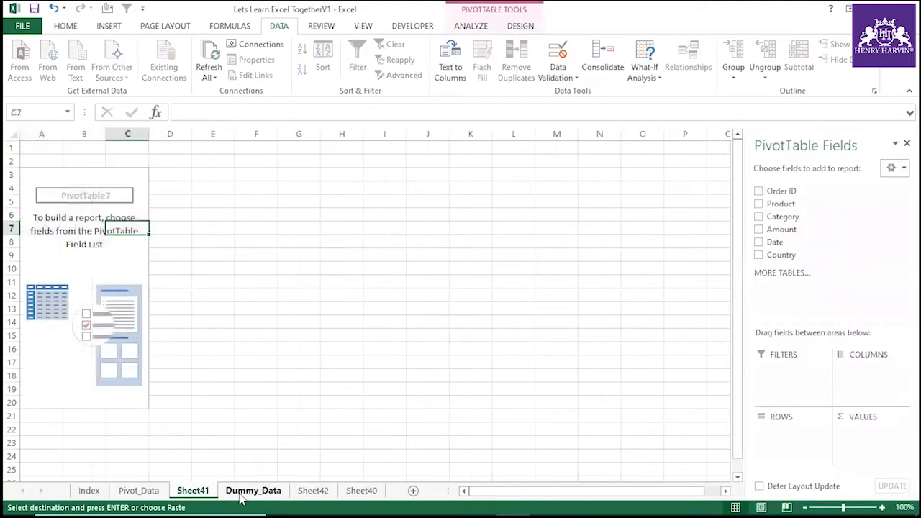
pyautogui.click(443, 159)
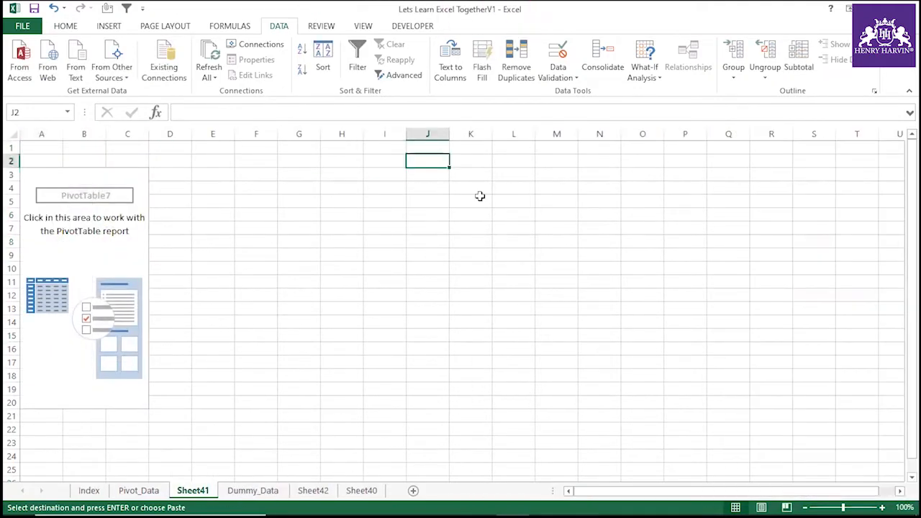
pyautogui.hotkey('ctrl', 'v')
pyautogui.doubleClick(449, 133)
pyautogui.click(523, 133)
pyautogui.doubleClick(521, 133)
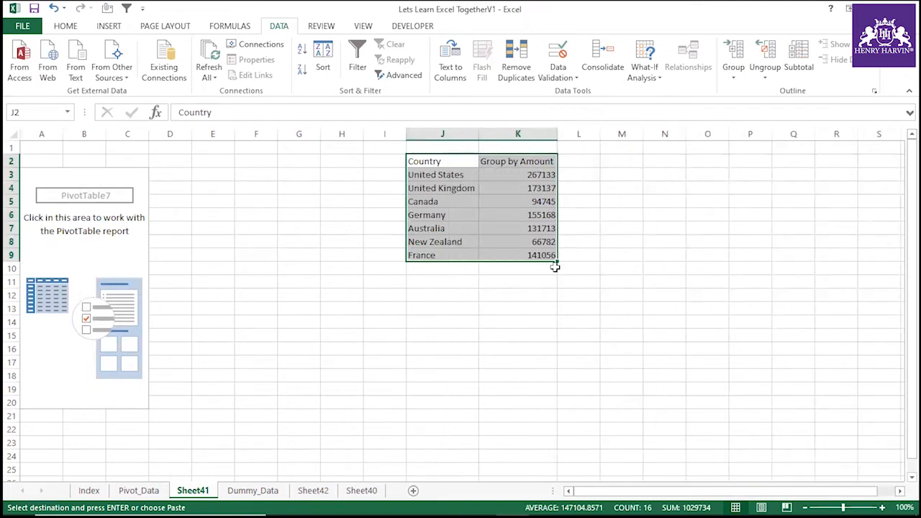
pyautogui.click(519, 281)
# Merge and center J1:K1 above the pasted table and enter the title "Formula result".
pyautogui.moveTo(446, 147); pyautogui.dragTo(531, 148)
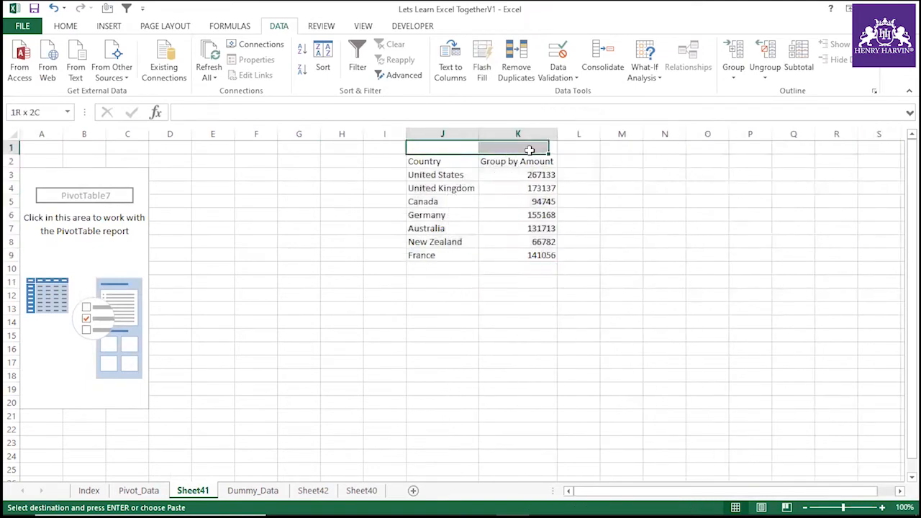
pyautogui.click(66, 26)
pyautogui.click(375, 70)
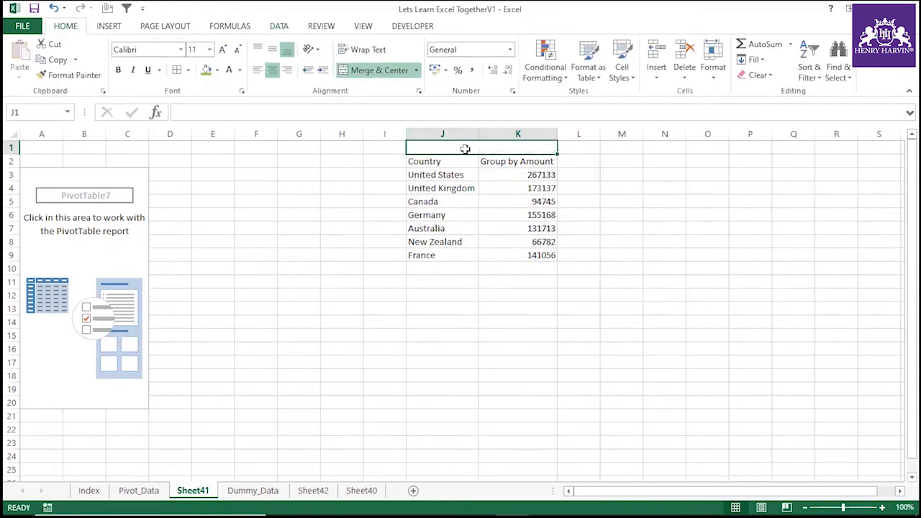
pyautogui.doubleClick(466, 149)
pyautogui.write('Formula')
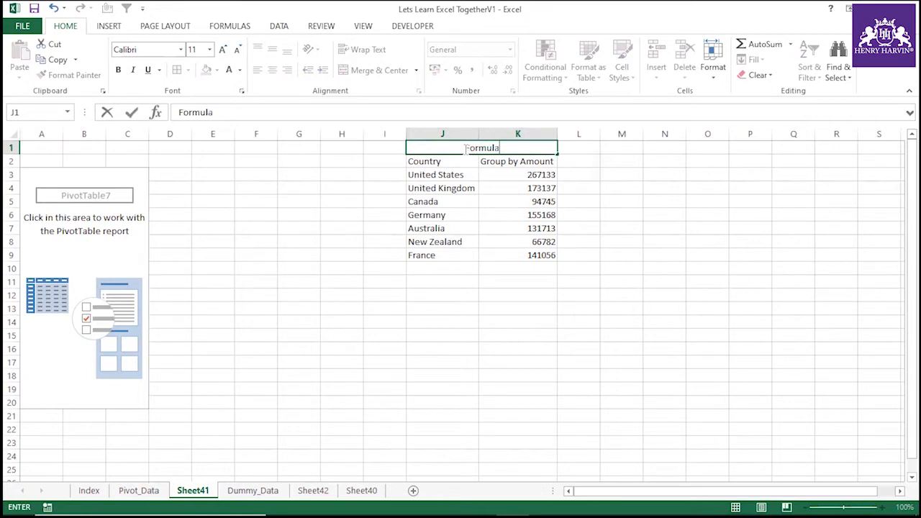
pyautogui.write(' resulty')
pyautogui.press('BackSpace')
pyautogui.click(527, 401)
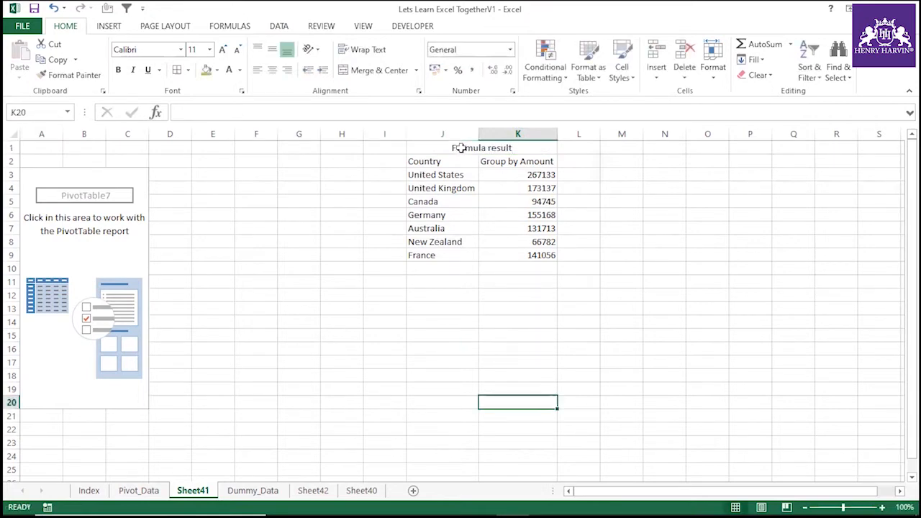
# Fill the merged "Formula result" title cell with the standard orange color.
pyautogui.click(463, 148)
pyautogui.click(217, 70)
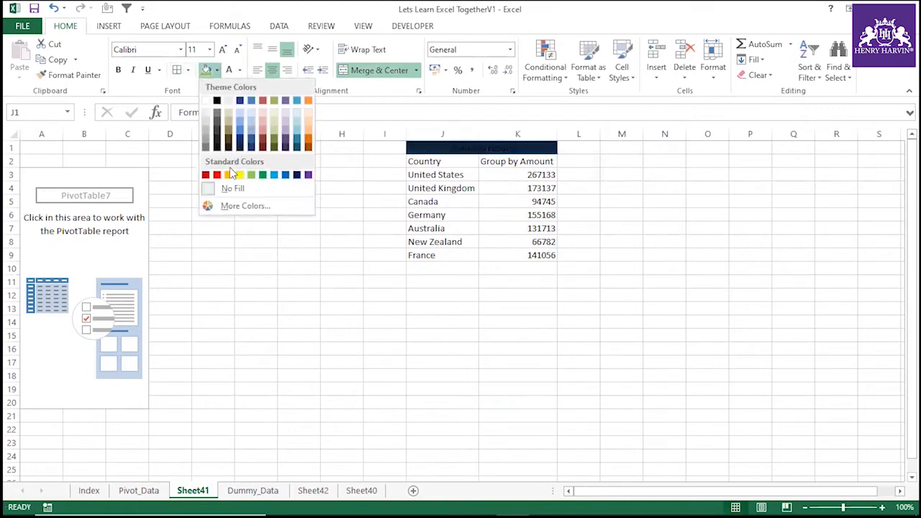
pyautogui.click(228, 177)
# Apply all borders to the table in J1:K9 and make the headers in J2:K2 bold.
pyautogui.moveTo(417, 149); pyautogui.dragTo(539, 258)
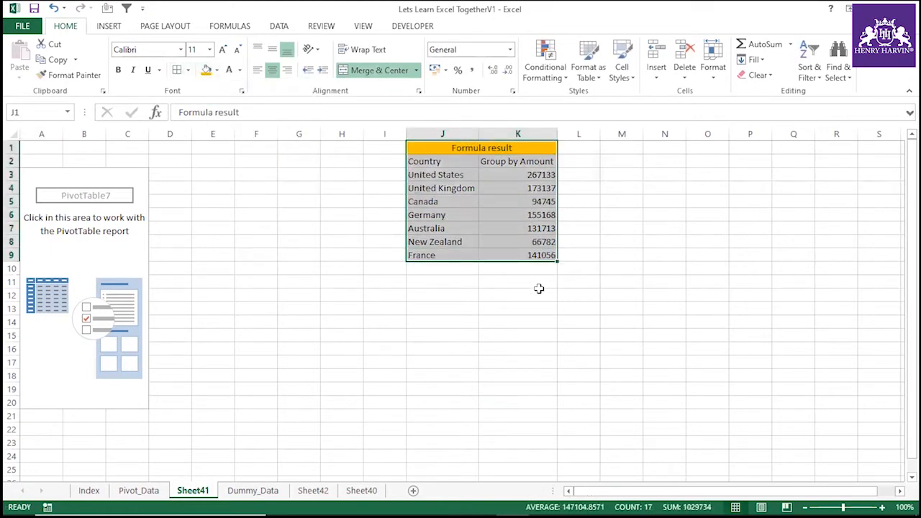
pyautogui.hotkey('alt', 'h')
pyautogui.press('b')
pyautogui.press('a')
pyautogui.click(466, 299)
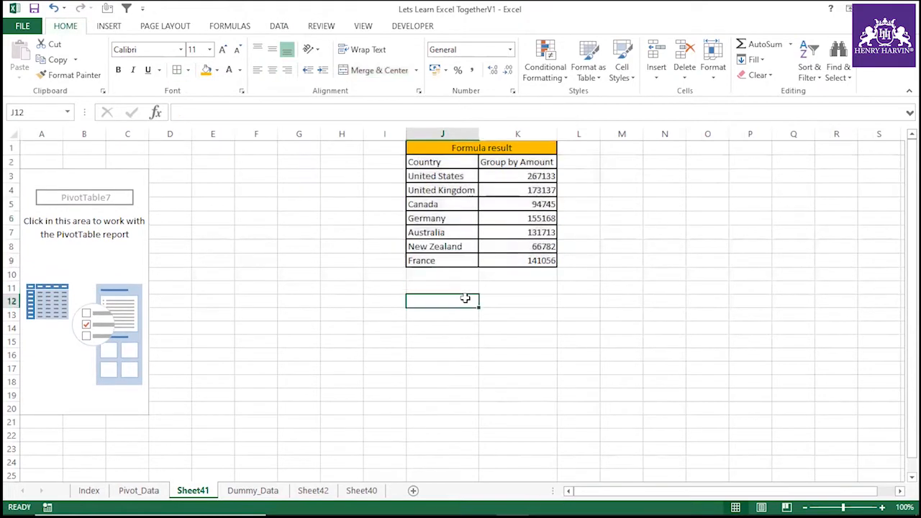
pyautogui.moveTo(448, 158); pyautogui.dragTo(483, 161)
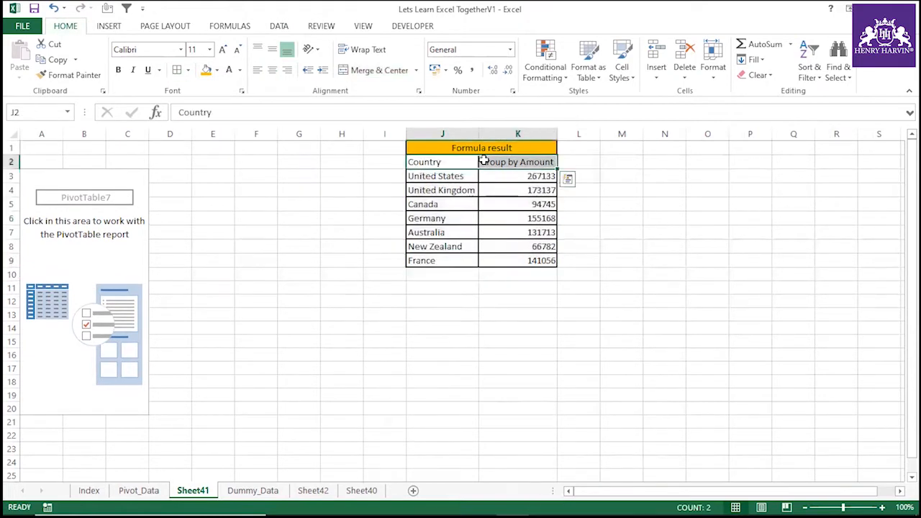
pyautogui.hotkey('ctrl', 'b')
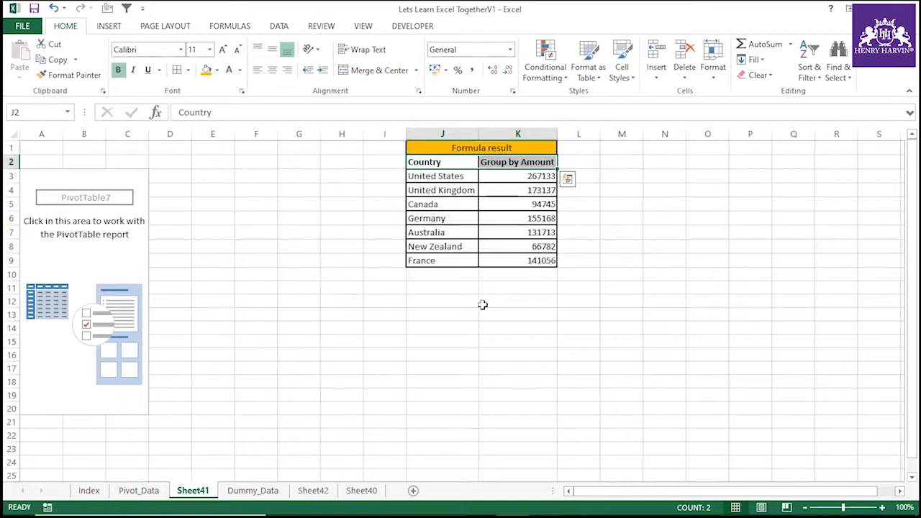
pyautogui.click(483, 305)
# Examine the formula result table in J1:K9 alongside the Country field available for the empty PivotTable.
pyautogui.moveTo(444, 176); pyautogui.dragTo(535, 264)
pyautogui.click(518, 218)
pyautogui.click(497, 146)
pyautogui.moveTo(461, 159); pyautogui.dragTo(535, 261)
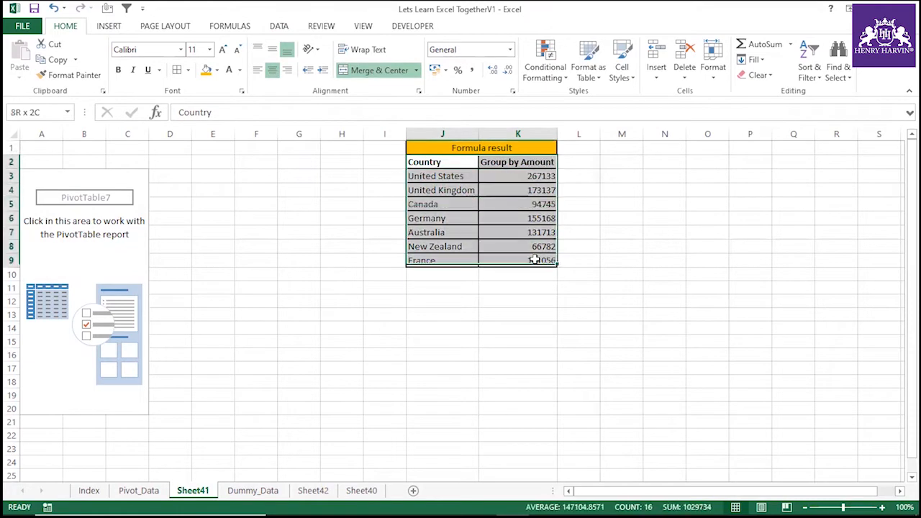
pyautogui.click(503, 296)
pyautogui.click(110, 216)
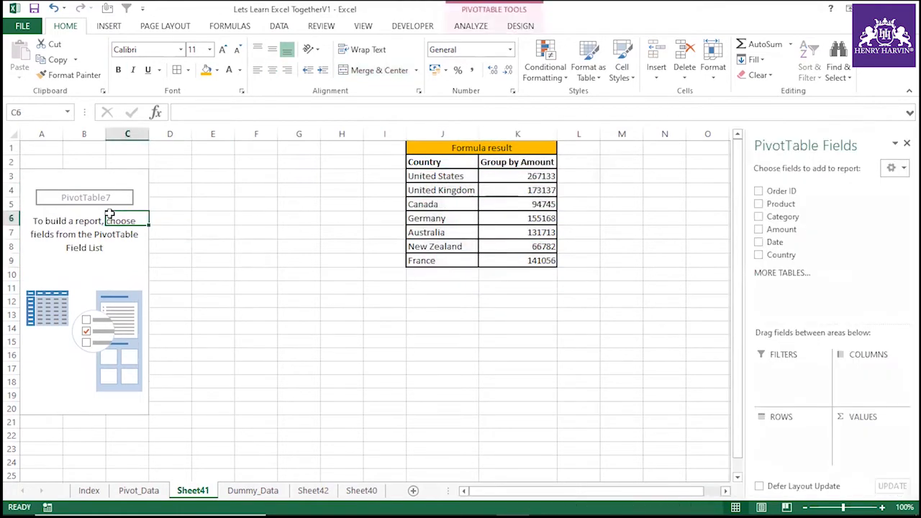
pyautogui.moveTo(806, 255); pyautogui.dragTo(783, 255)
pyautogui.moveTo(425, 159); pyautogui.dragTo(423, 258)
pyautogui.moveTo(432, 160); pyautogui.dragTo(499, 256)
pyautogui.click(499, 252)
pyautogui.moveTo(443, 147); pyautogui.dragTo(522, 263)
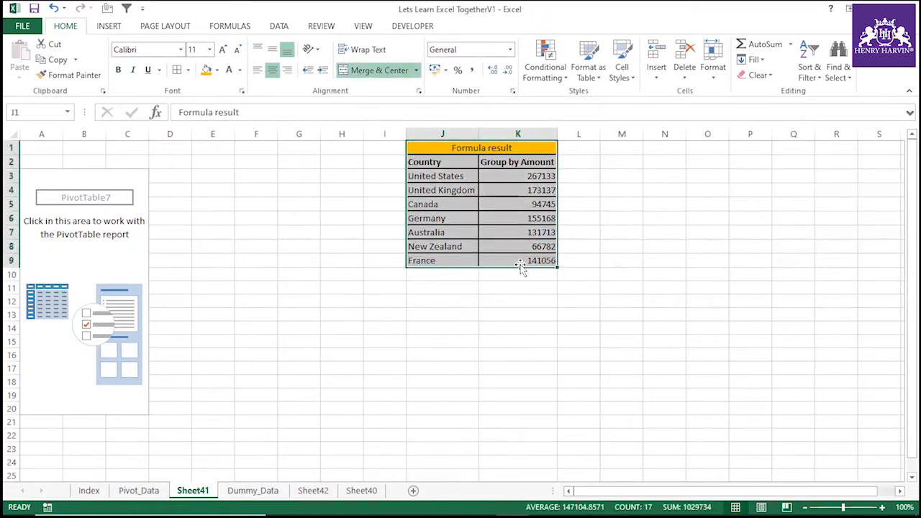
pyautogui.click(529, 189)
pyautogui.moveTo(432, 162); pyautogui.dragTo(514, 262)
pyautogui.click(487, 203)
pyautogui.moveTo(437, 153); pyautogui.dragTo(532, 260)
# Change the header in K2 to "Group by Country- Amount".
pyautogui.doubleClick(519, 164)
pyautogui.write('Country ')
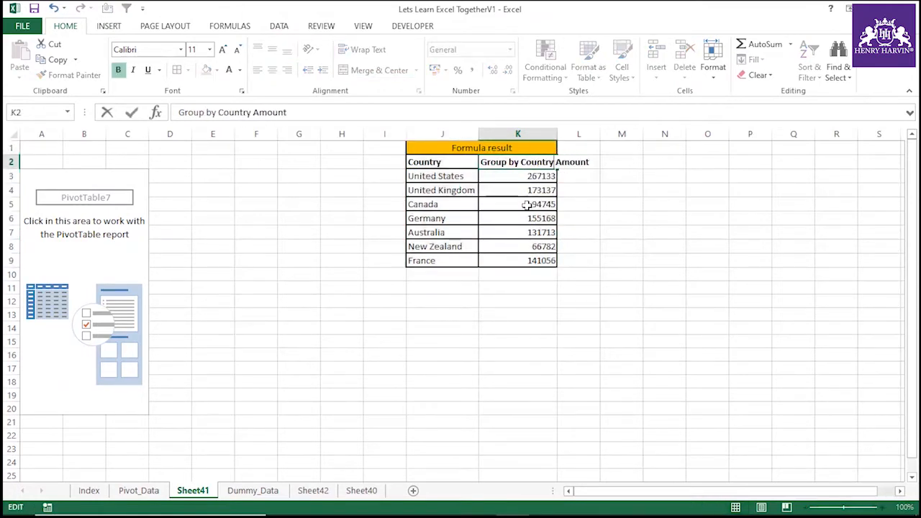
pyautogui.write('-')
pyautogui.click(617, 227)
# Build the empty PivotTable on Sheet41 with Country as the row field and Amount as the value field.
pyautogui.click(79, 261)
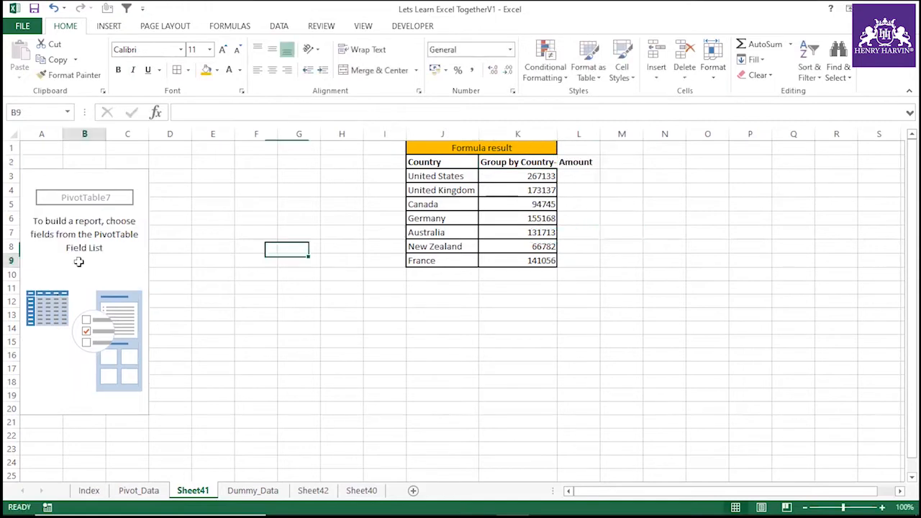
pyautogui.moveTo(792, 255); pyautogui.dragTo(777, 454)
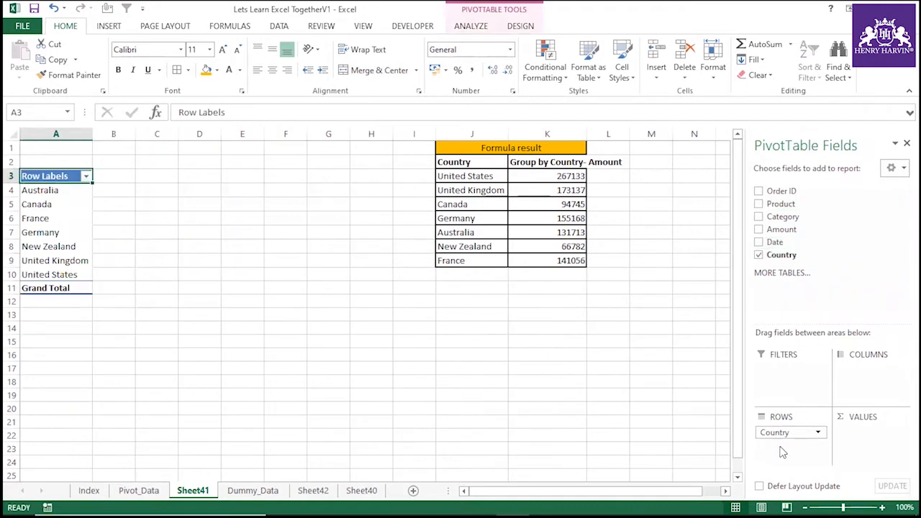
pyautogui.moveTo(785, 229); pyautogui.dragTo(874, 455)
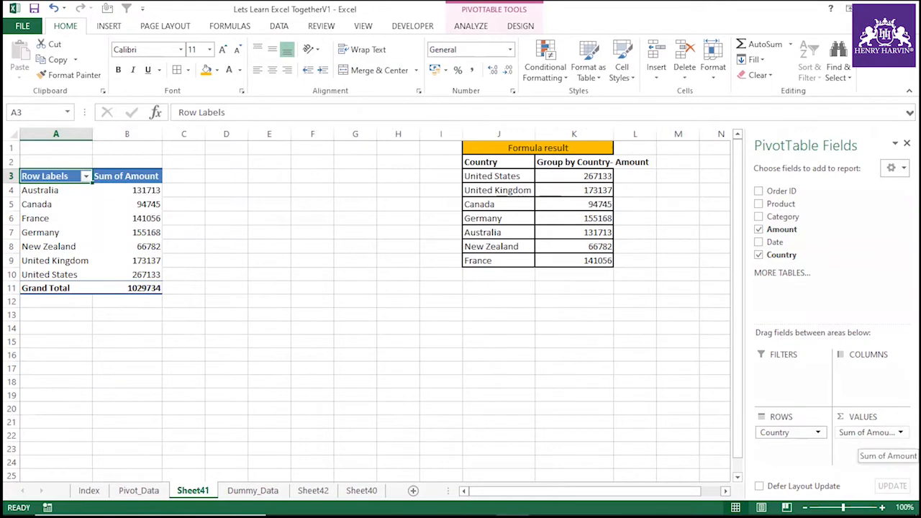
# Summarize the PivotTable's Amount value field by Count.
pyautogui.click(901, 432)
pyautogui.click(853, 429)
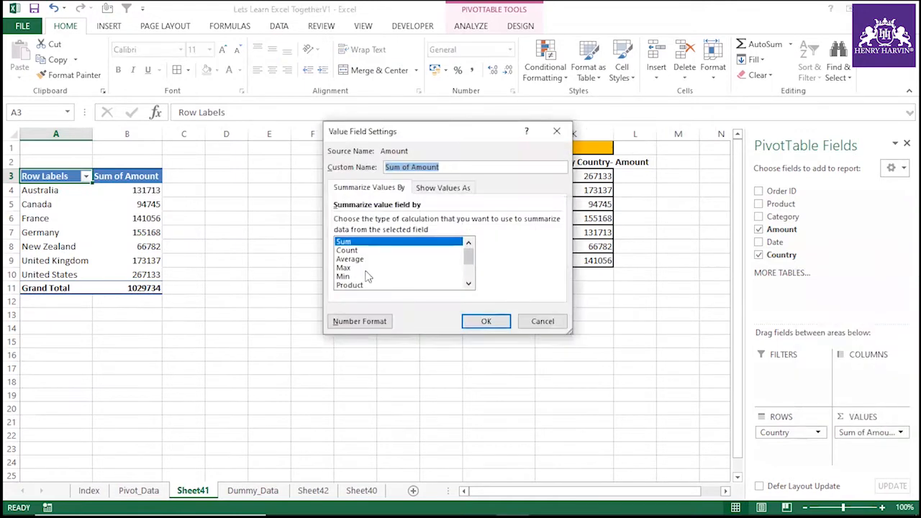
pyautogui.click(353, 250)
pyautogui.click(486, 321)
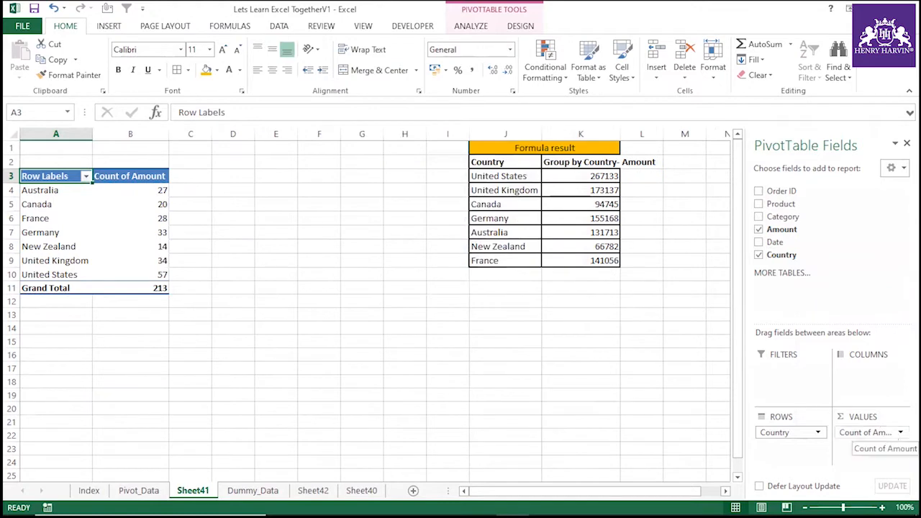
# Set the PivotTable's Amount value field back to being summarized by Sum.
pyautogui.click(874, 434)
pyautogui.click(854, 418)
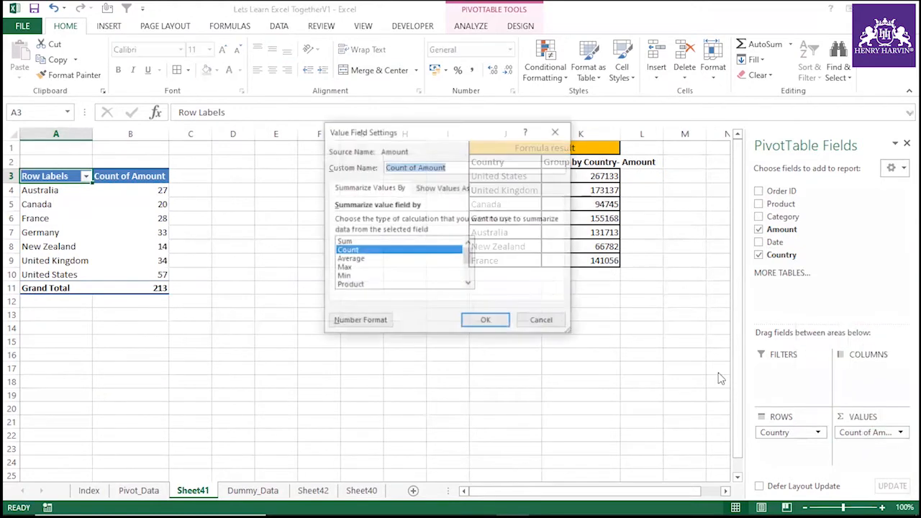
pyautogui.click(346, 242)
pyautogui.click(500, 321)
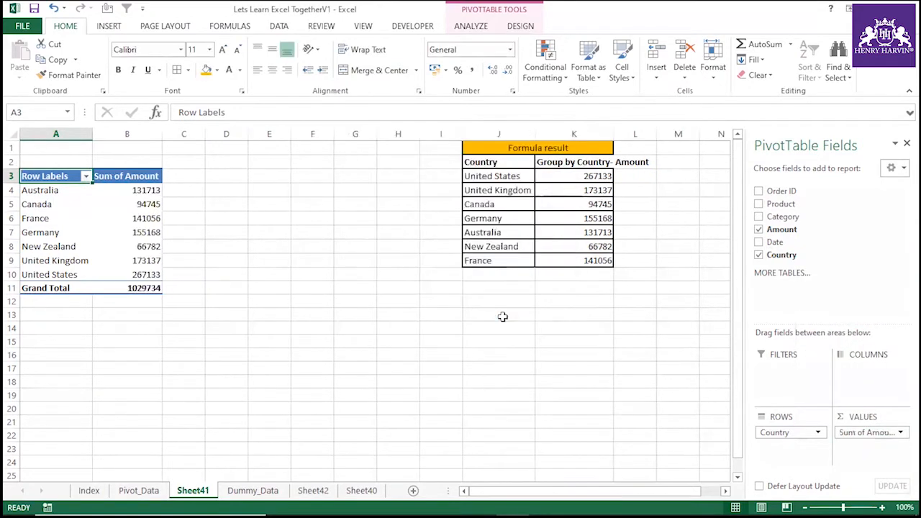
# In C4, look up the Australia label in the formula results with =VLOOKUP(A4,$J$2:$K$9,2,0).
pyautogui.click(302, 324)
pyautogui.moveTo(59, 223); pyautogui.dragTo(144, 221)
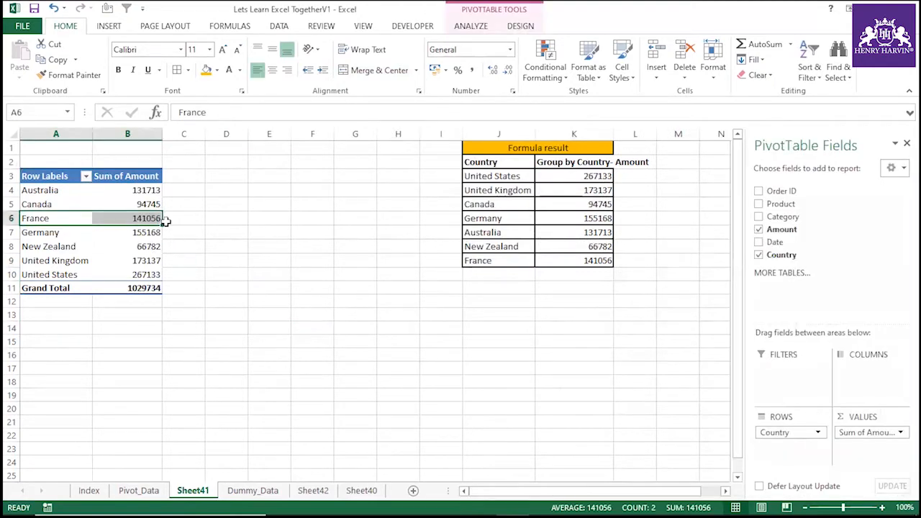
pyautogui.click(175, 194)
pyautogui.write('=vlo')
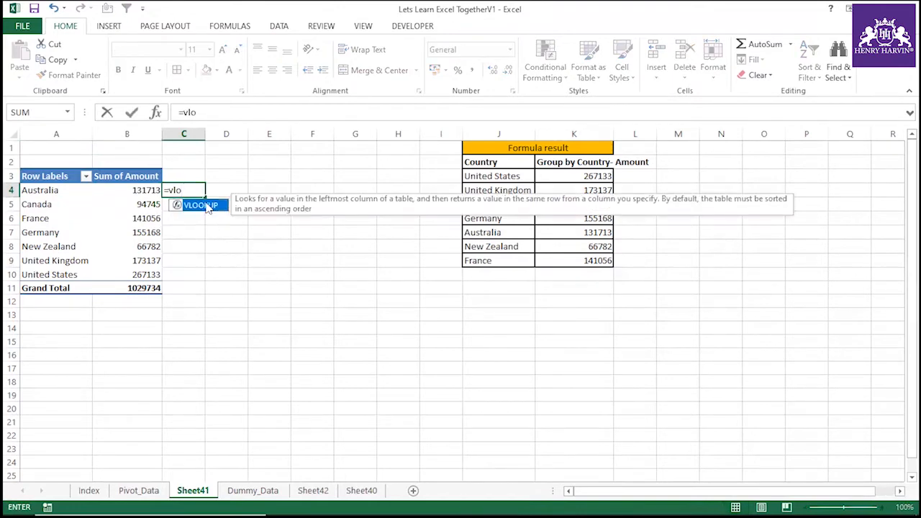
pyautogui.doubleClick(195, 206)
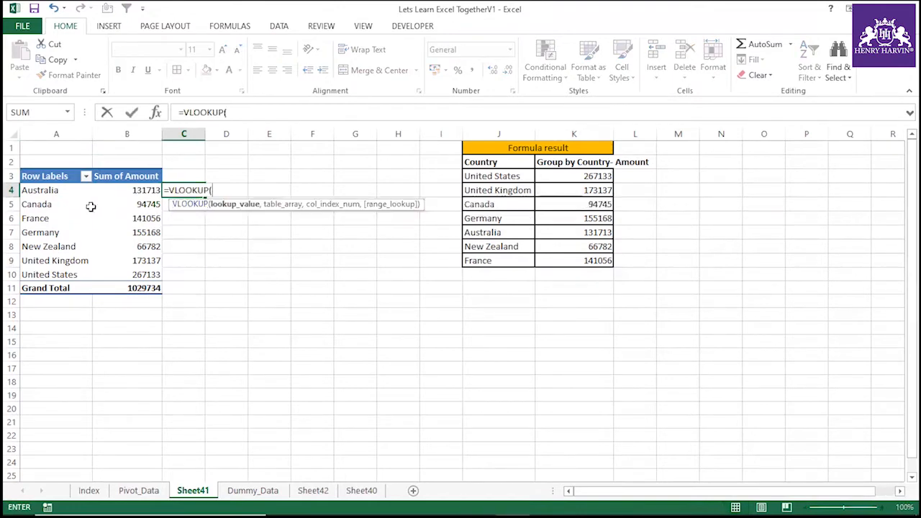
pyautogui.click(57, 192)
pyautogui.write(',')
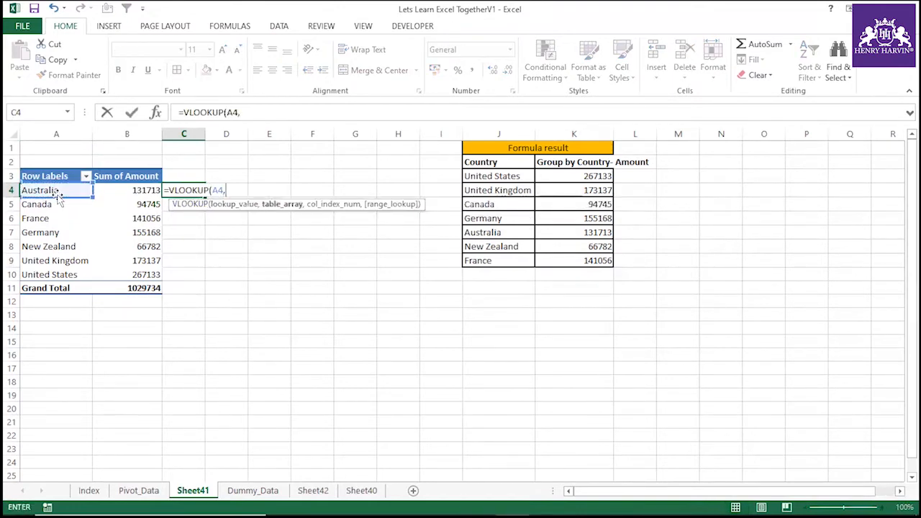
pyautogui.moveTo(494, 162); pyautogui.dragTo(569, 262)
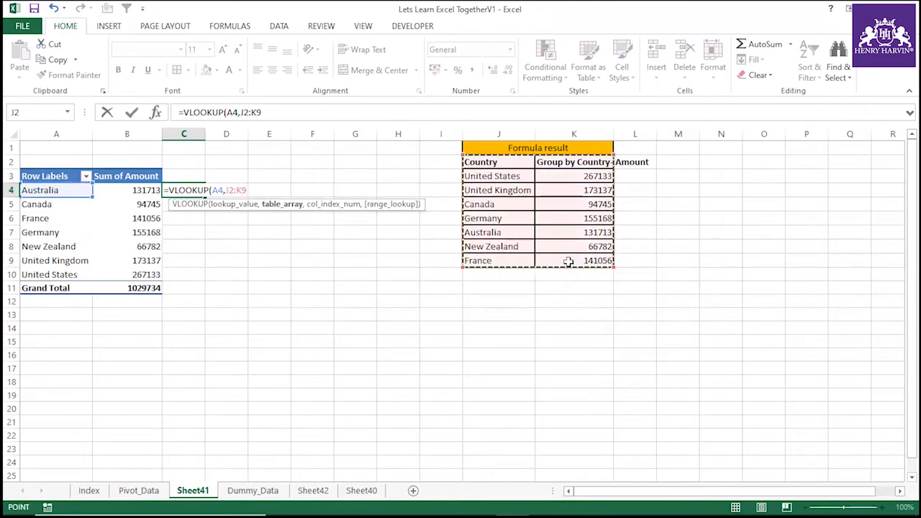
pyautogui.press('F4')
pyautogui.write(',2,')
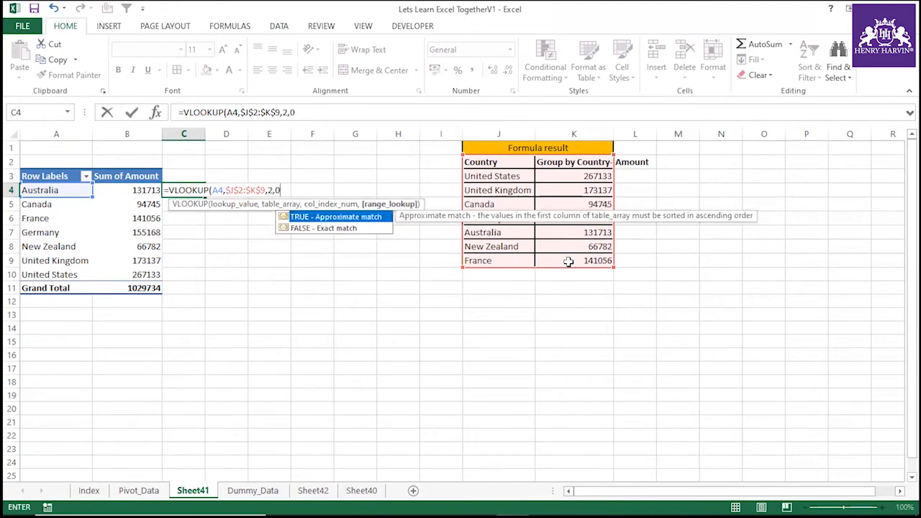
pyautogui.write('0')
pyautogui.press('Return')
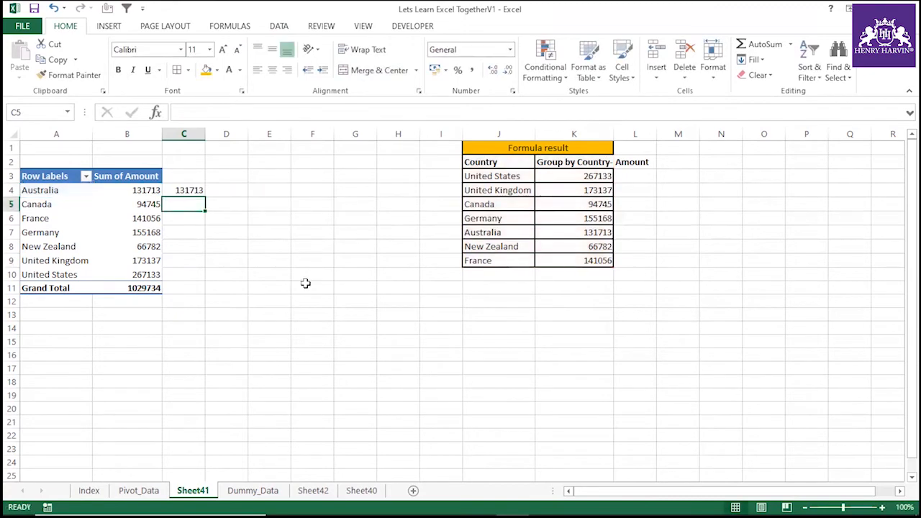
# Fill the VLOOKUP formula down alongside the PivotTable rows and clear the Grand Total row's copy in C11.
pyautogui.click(196, 192)
pyautogui.doubleClick(206, 201)
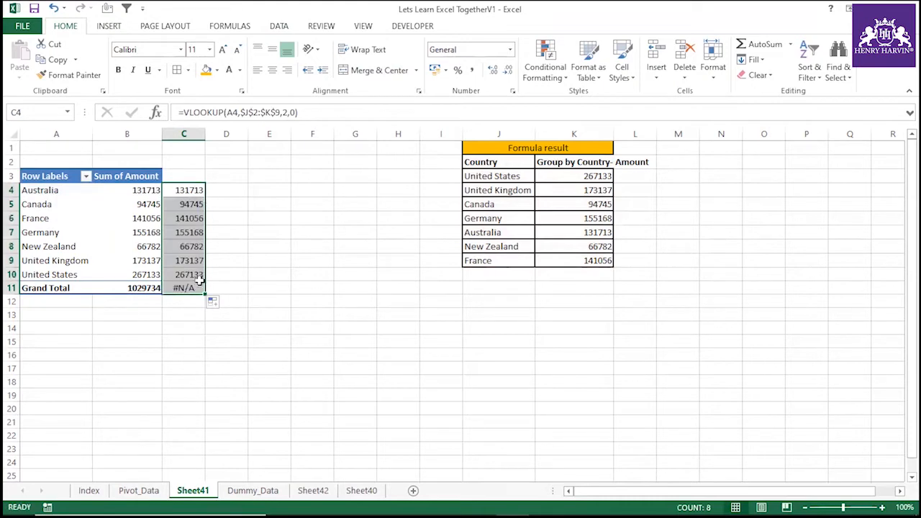
pyautogui.click(194, 289)
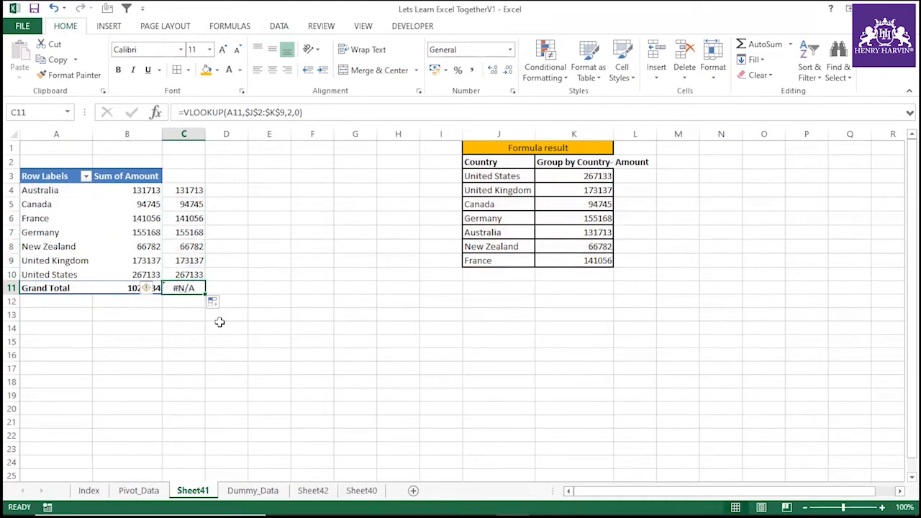
pyautogui.press('Delete')
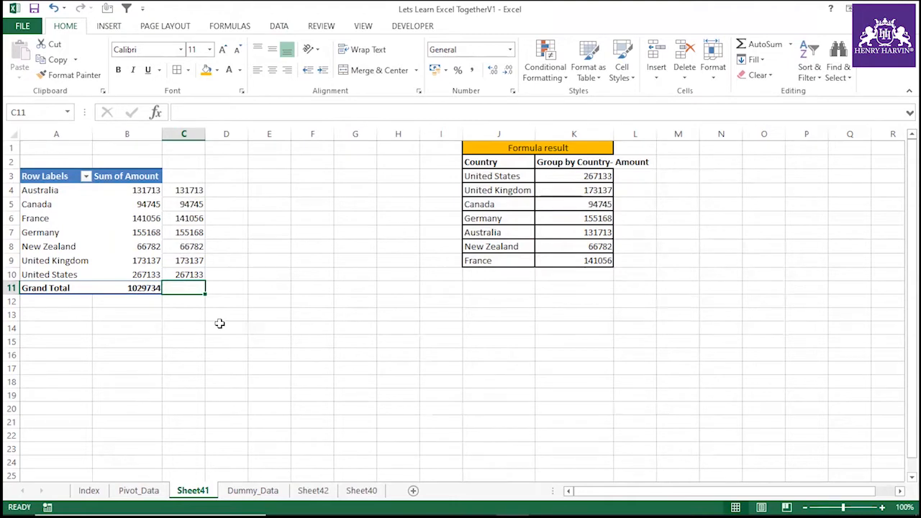
# Total the looked-up amounts in C11 with AutoSum and compare them with the PivotTable's amounts.
pyautogui.hotkey('alt', '=')
pyautogui.press('Return')
pyautogui.click(260, 353)
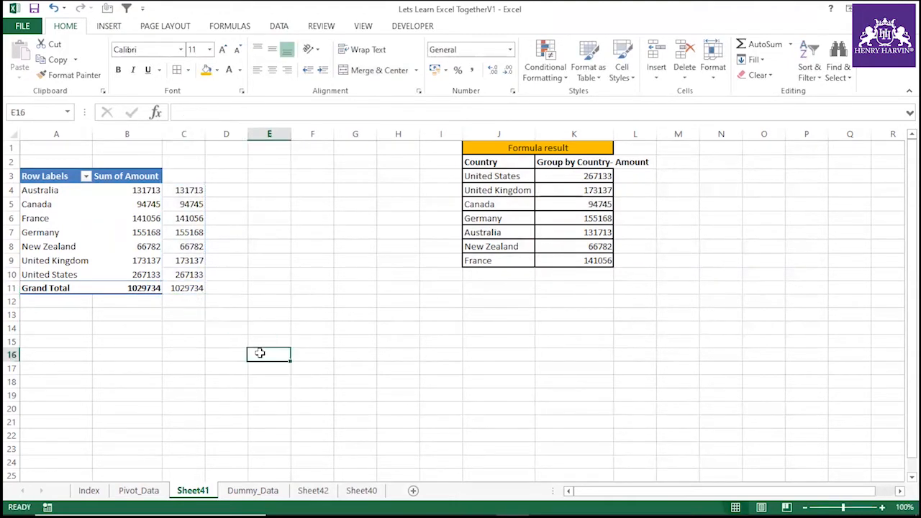
pyautogui.moveTo(149, 191); pyautogui.dragTo(185, 273)
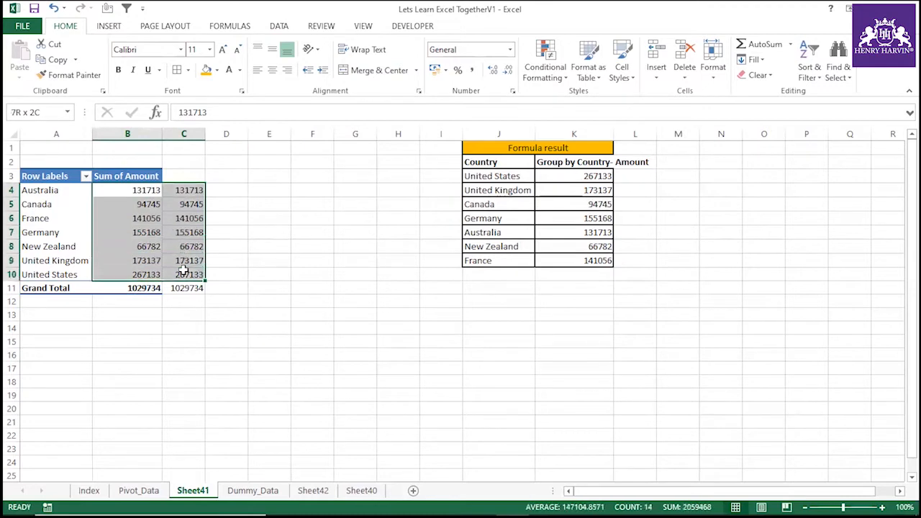
pyautogui.click(310, 303)
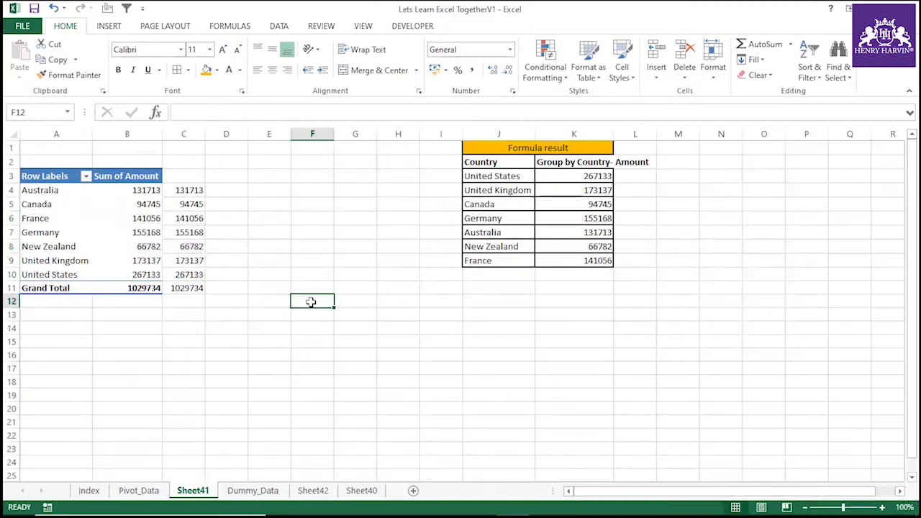
# On Dummy_Data, change the G1 header to "Group by Country Amount" and autofit column G.
pyautogui.click(253, 490)
pyautogui.click(469, 385)
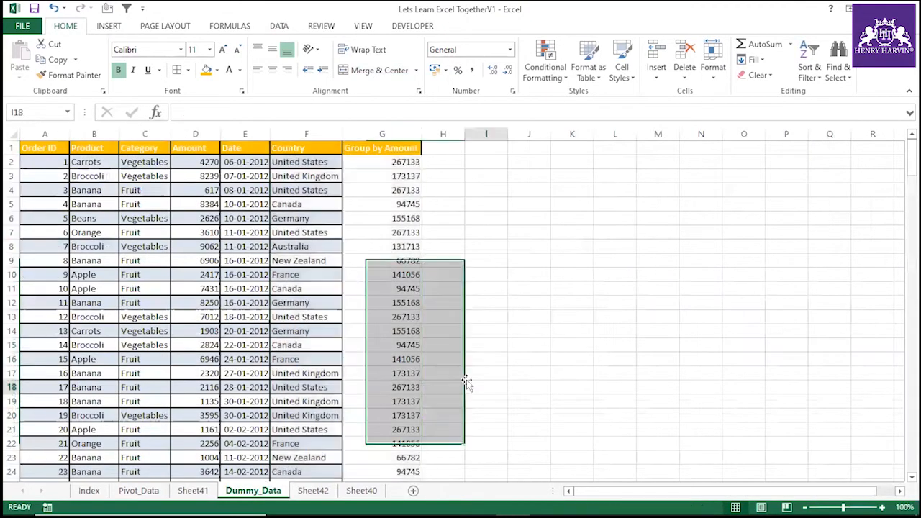
pyautogui.click(382, 135)
pyautogui.click(387, 174)
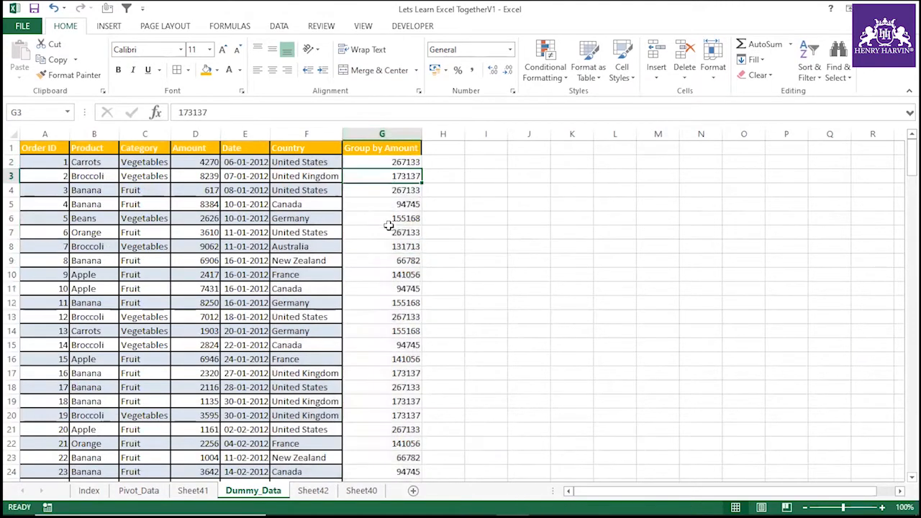
pyautogui.click(382, 134)
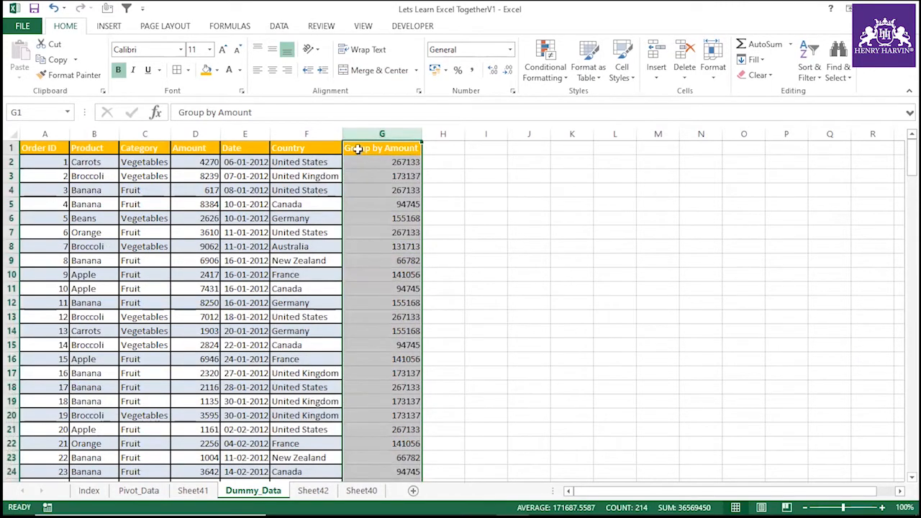
pyautogui.doubleClick(383, 147)
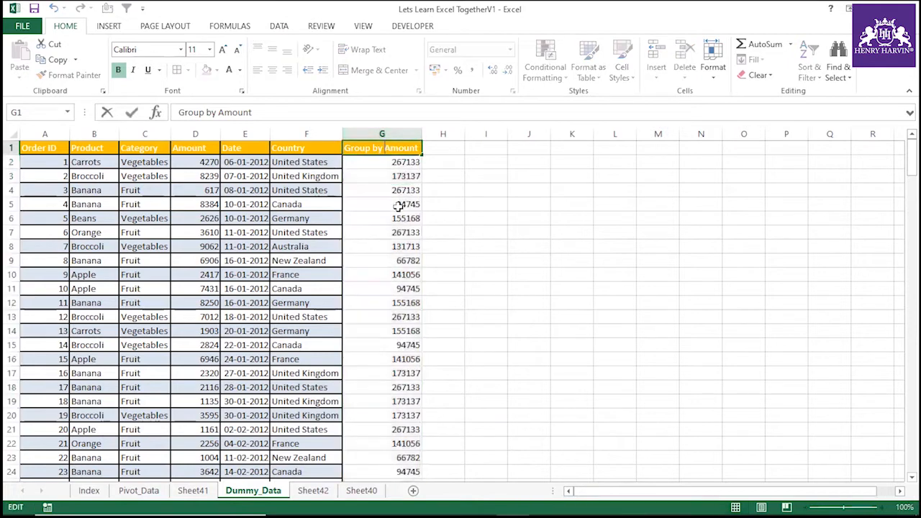
pyautogui.write('Country')
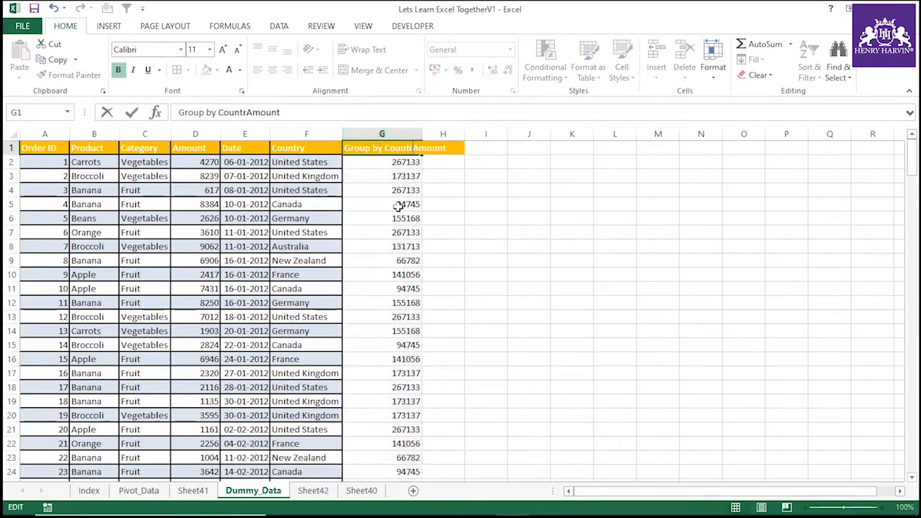
pyautogui.click(539, 245)
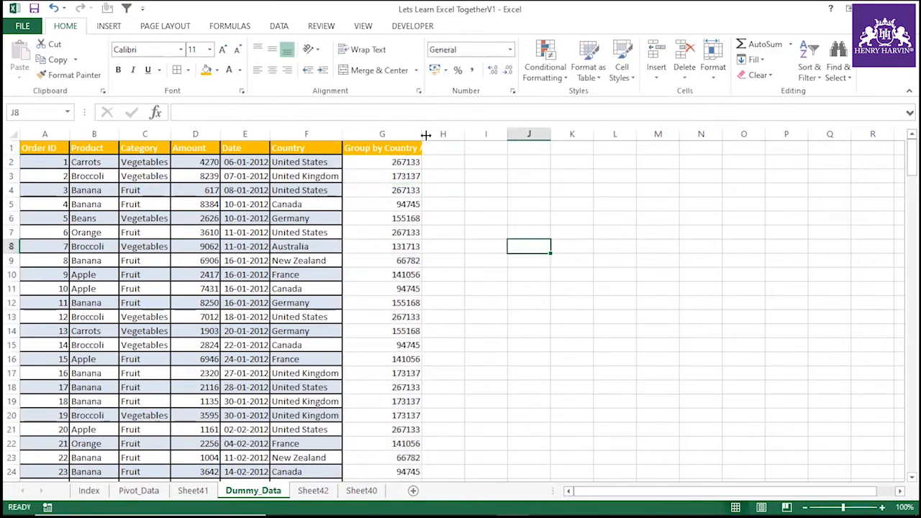
pyautogui.doubleClick(427, 134)
# Examine the repeated country totals row by row in the Group by Country Amount column.
pyautogui.click(400, 135)
pyautogui.click(406, 165)
pyautogui.press('Down')
pyautogui.press('Down')
pyautogui.press('Down')
pyautogui.press('Down')
pyautogui.press('Down')
pyautogui.press('Down')
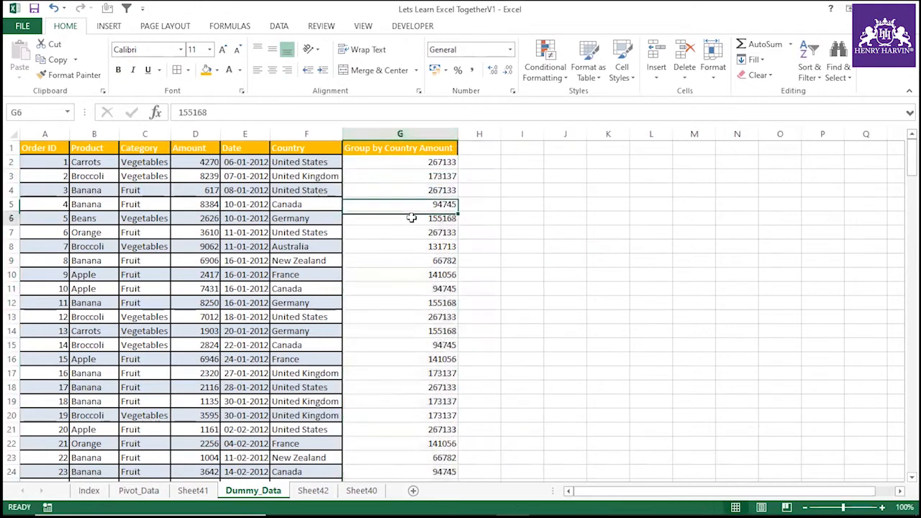
# Return to Sheet41 and clear the lookup formulas and total from column C.
pyautogui.click(193, 492)
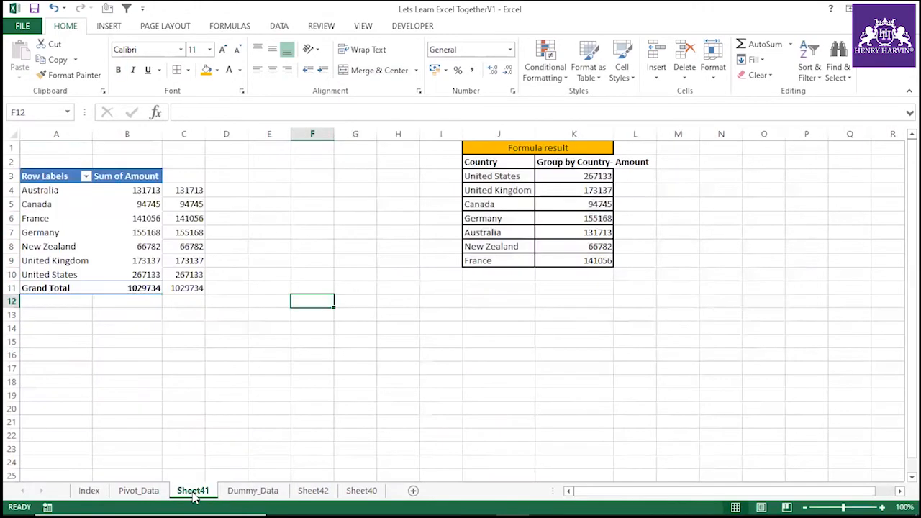
pyautogui.click(69, 232)
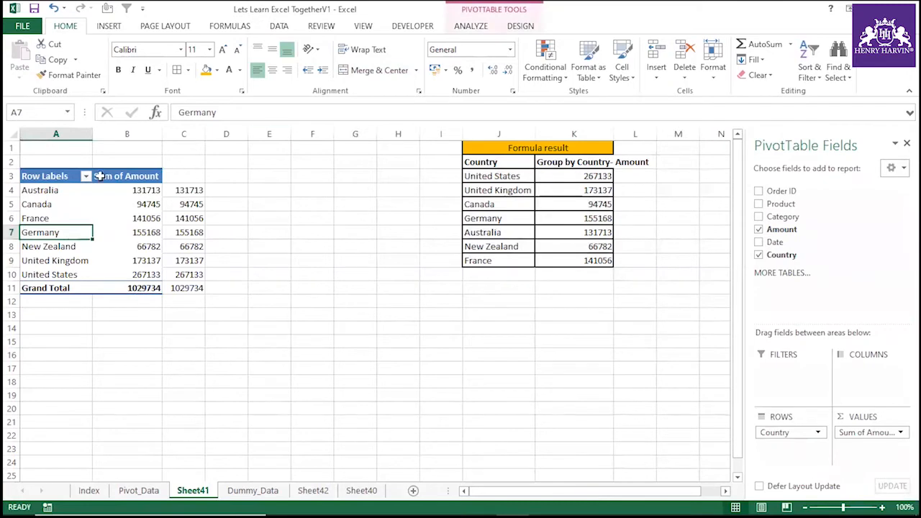
pyautogui.click(184, 134)
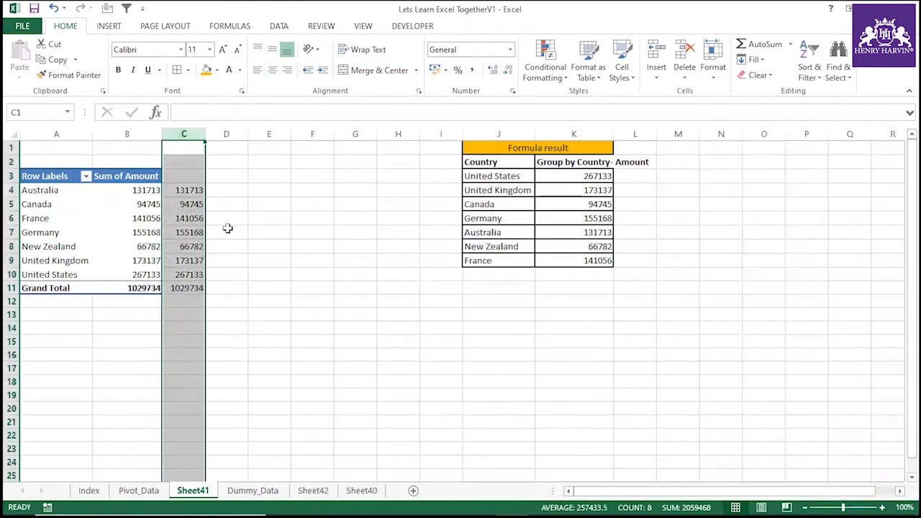
pyautogui.press('Delete')
# Add Country to the PivotTable as a second value field that counts the orders per country.
pyautogui.click(108, 233)
pyautogui.click(64, 208)
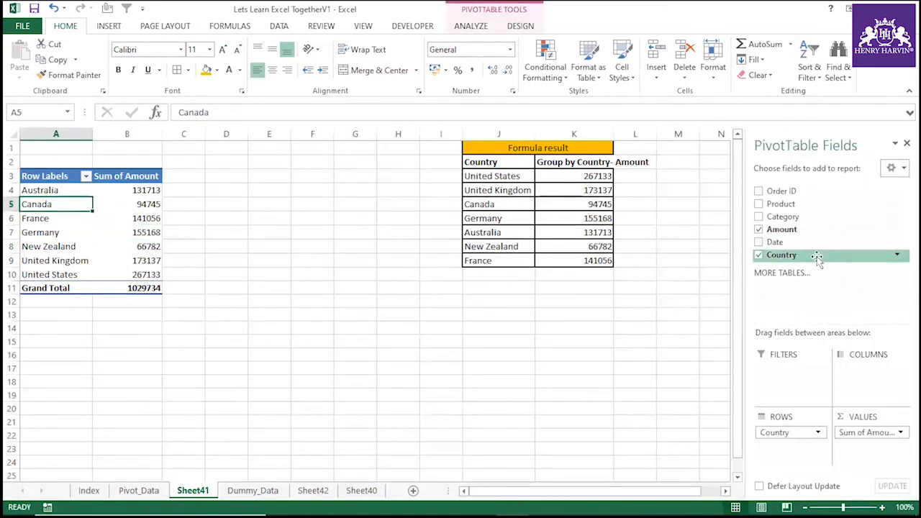
pyautogui.moveTo(790, 257); pyautogui.dragTo(874, 450)
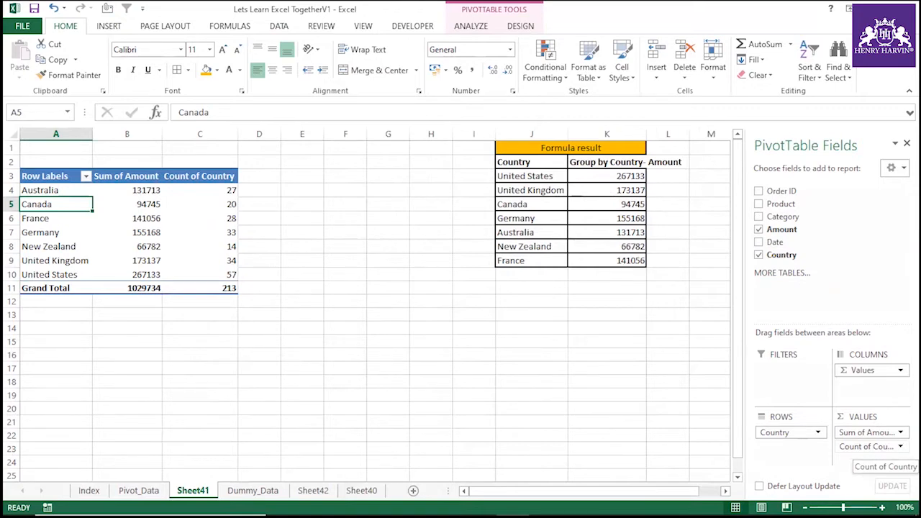
# Examine the Count of Country values for the individual countries in the PivotTable.
pyautogui.click(218, 217)
pyautogui.click(217, 259)
pyautogui.click(210, 218)
pyautogui.click(207, 203)
pyautogui.click(215, 234)
pyautogui.click(219, 264)
pyautogui.click(214, 233)
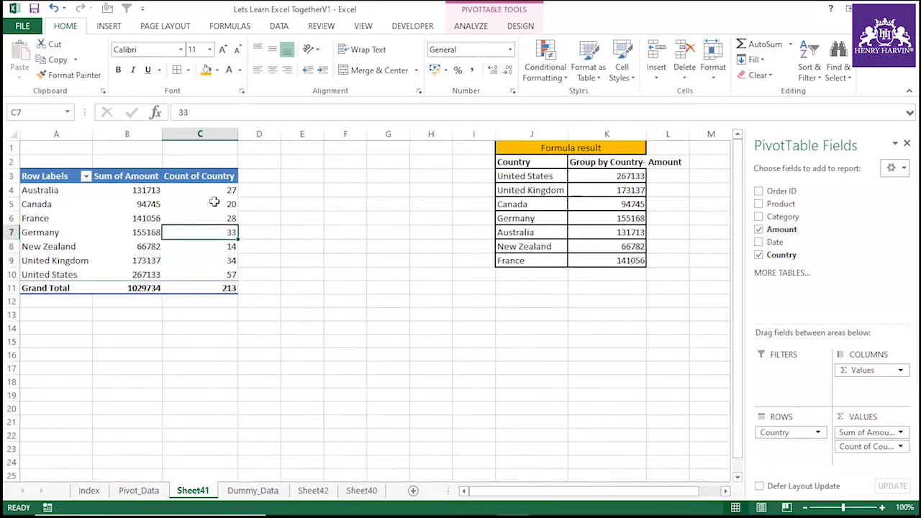
pyautogui.click(212, 202)
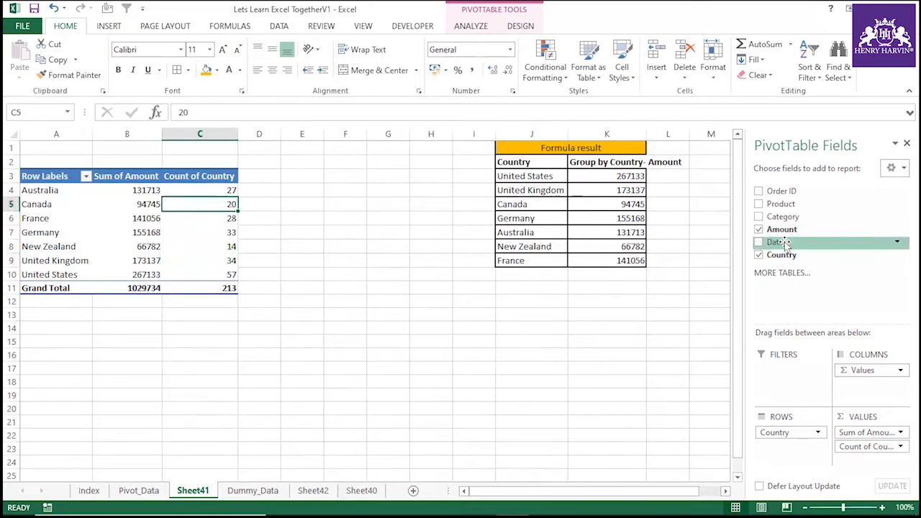
# Try Date as a second row field beneath Country, and remove it from the PivotTable again.
pyautogui.moveTo(785, 243); pyautogui.dragTo(800, 452)
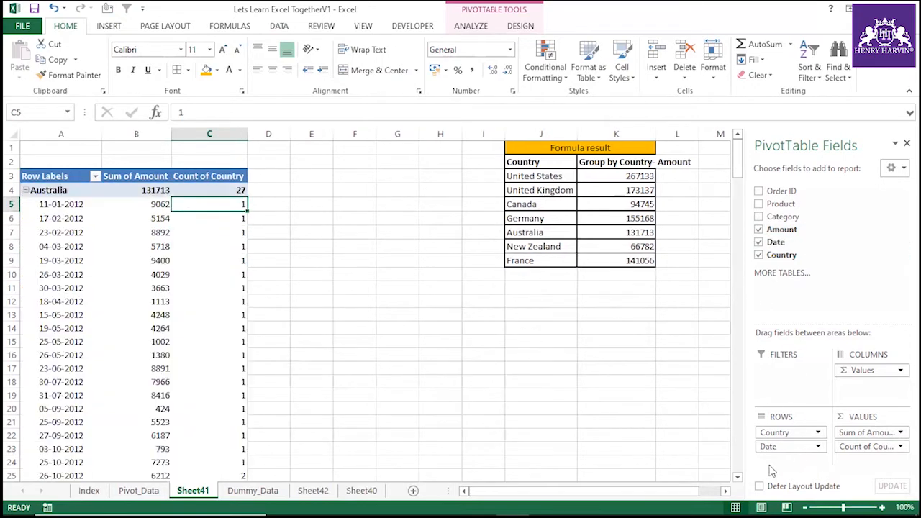
pyautogui.moveTo(768, 447); pyautogui.dragTo(804, 216)
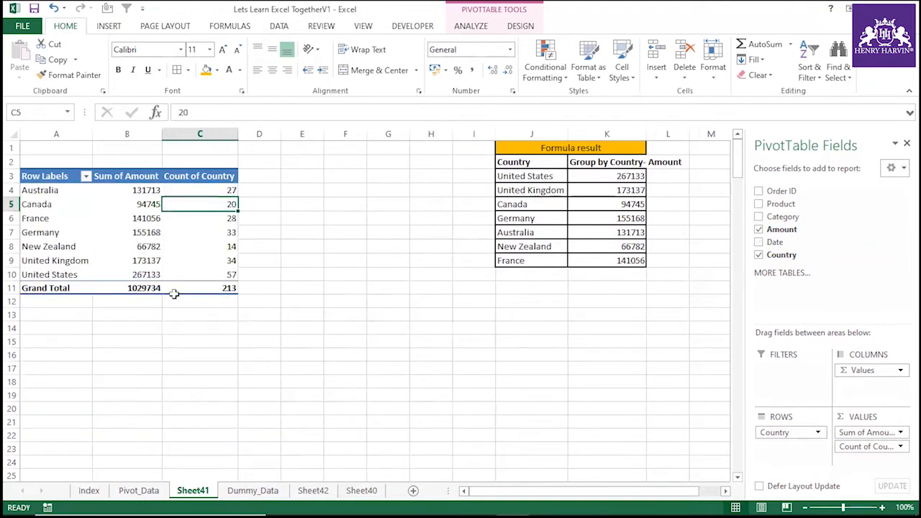
pyautogui.click(224, 301)
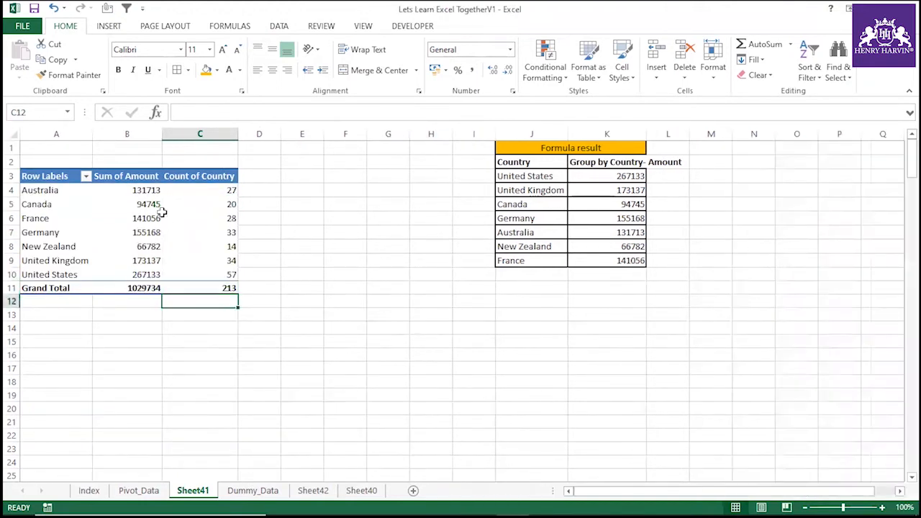
# Review the amount sums next to the order counts for each country in the PivotTable.
pyautogui.moveTo(154, 190)
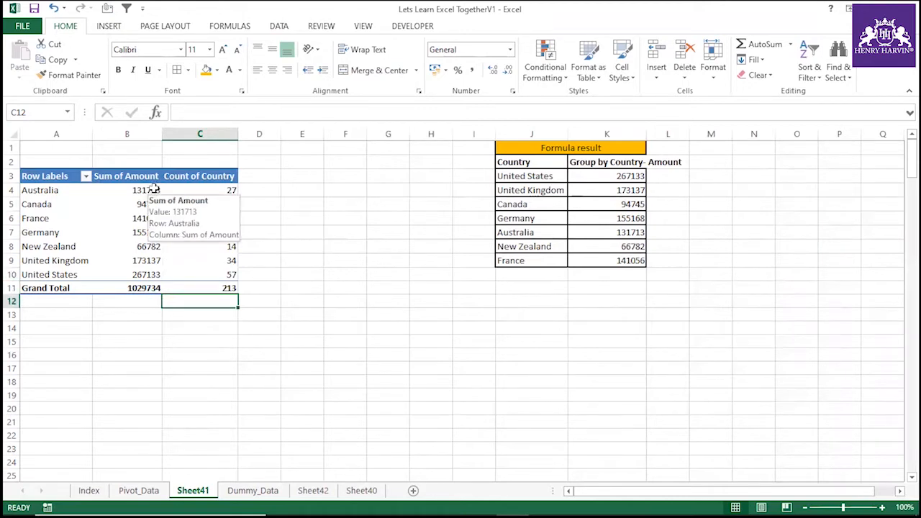
pyautogui.click(209, 222)
pyautogui.click(150, 231)
pyautogui.click(216, 219)
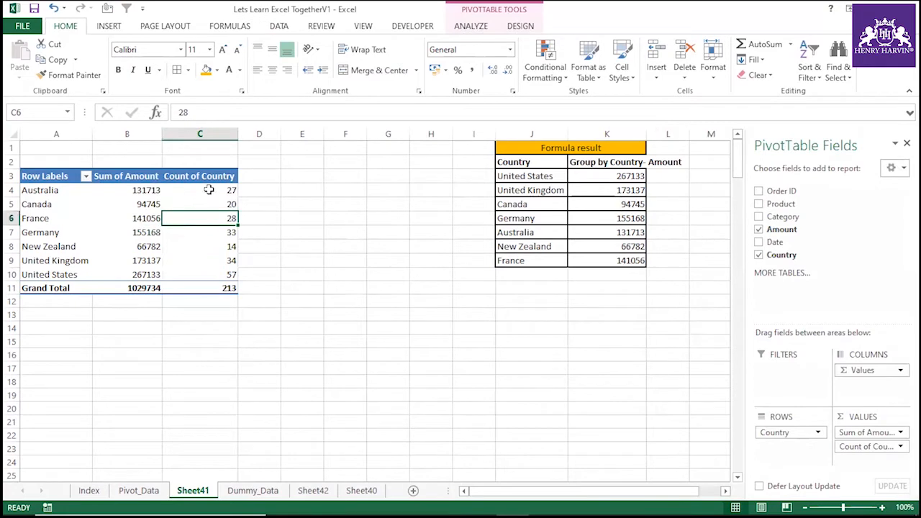
pyautogui.press('Left')
pyautogui.moveTo(64, 191); pyautogui.dragTo(232, 277)
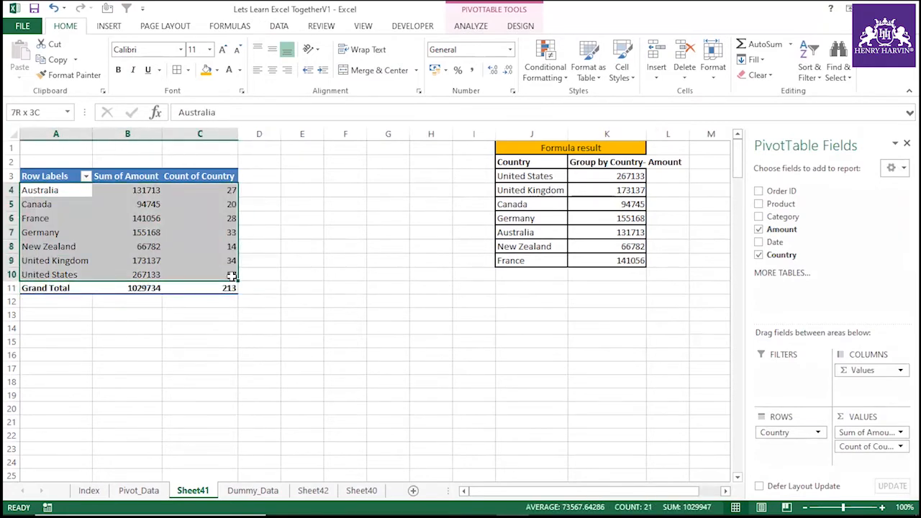
pyautogui.click(278, 358)
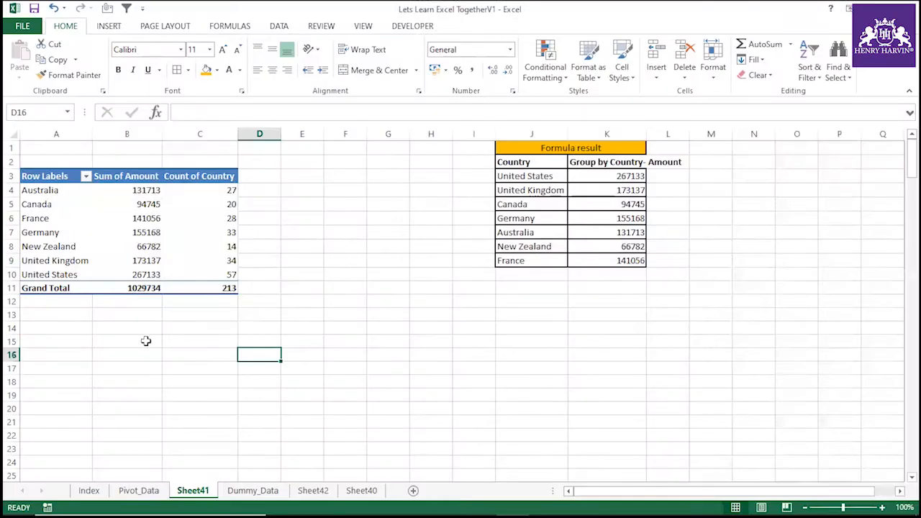
pyautogui.click(155, 313)
pyautogui.click(113, 242)
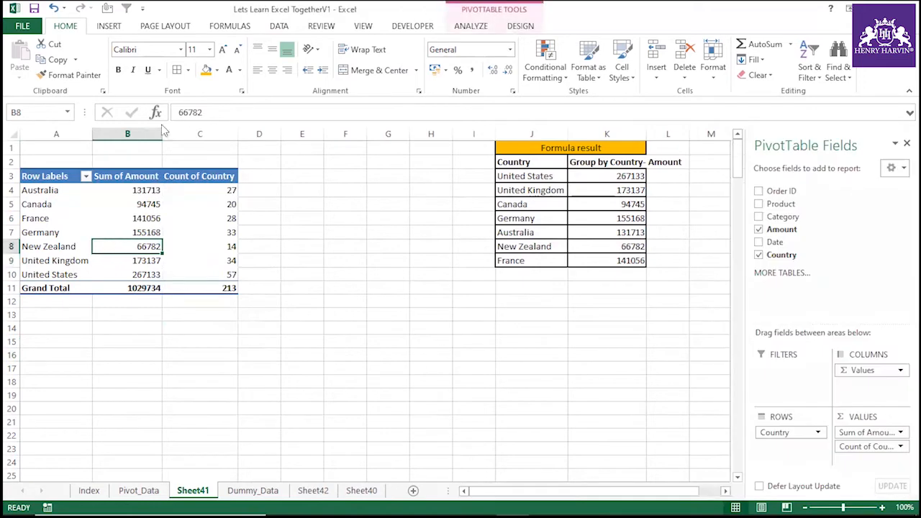
# Select the entire PivotTable on Sheet41 and delete it, keeping the formula result table.
pyautogui.click(461, 30)
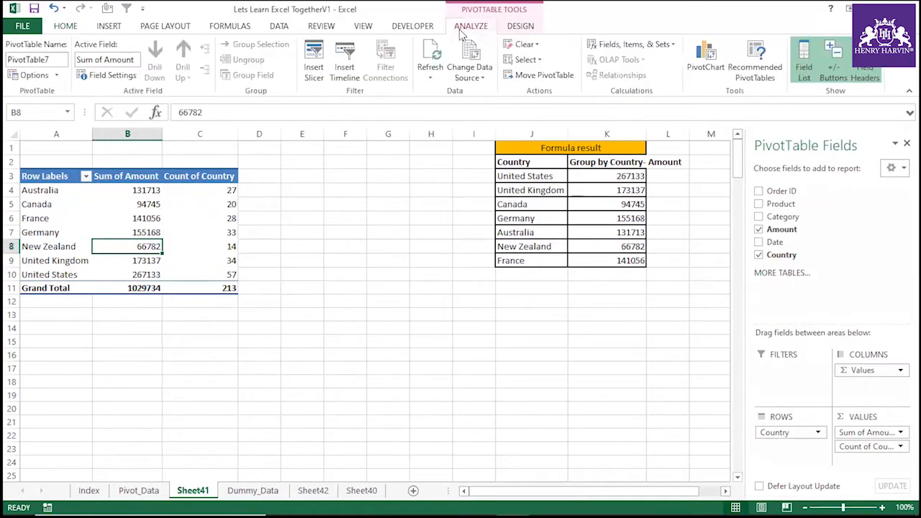
pyautogui.click(536, 60)
pyautogui.click(548, 122)
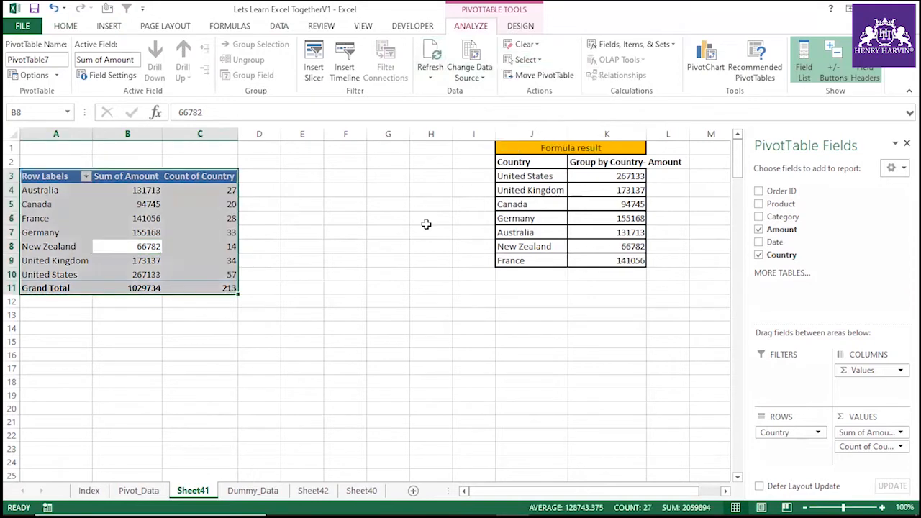
pyautogui.press('Delete')
pyautogui.click(389, 246)
pyautogui.click(107, 247)
pyautogui.click(65, 230)
pyautogui.click(119, 260)
pyautogui.click(54, 193)
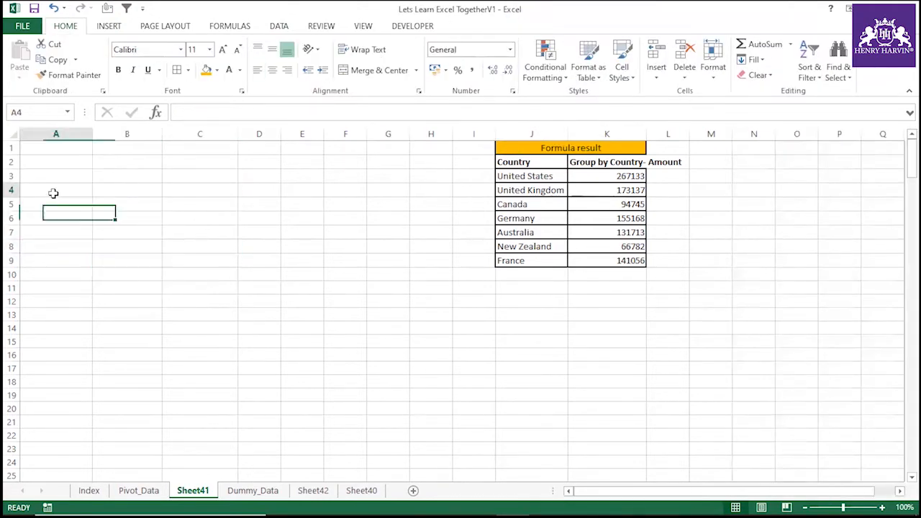
pyautogui.click(67, 247)
pyautogui.click(59, 229)
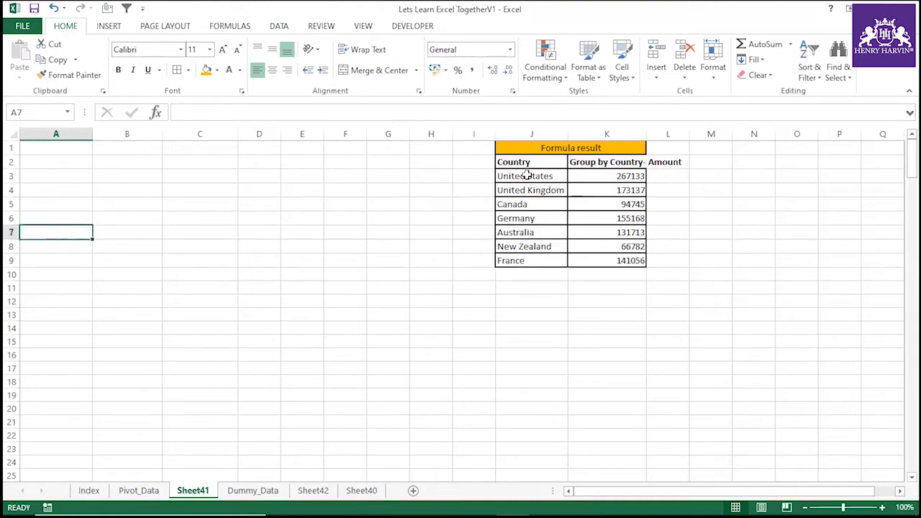
pyautogui.click(590, 176)
pyautogui.click(539, 191)
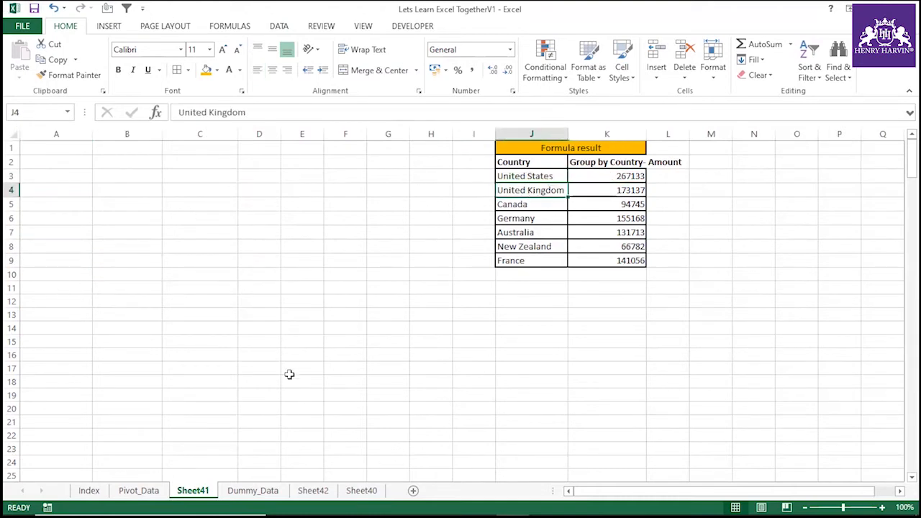
# Delete the Group by Country Amount column from the Dummy_Data sheet.
pyautogui.click(254, 491)
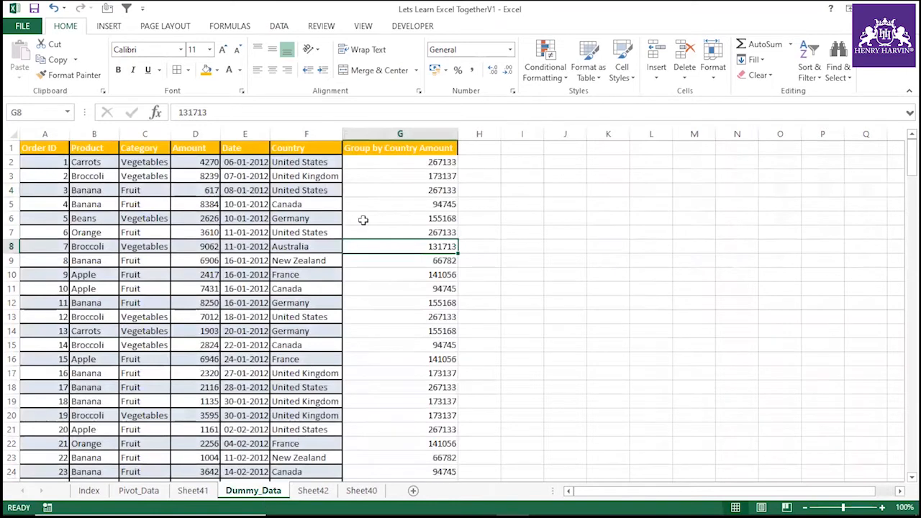
pyautogui.click(391, 131)
pyautogui.rightClick(391, 133)
pyautogui.click(445, 241)
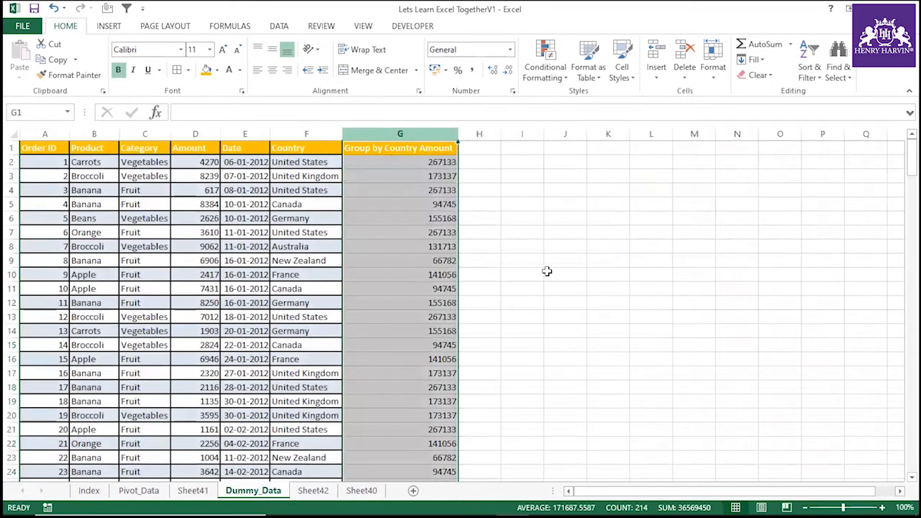
pyautogui.click(535, 274)
# Create a PivotTable from Dummy_Data range A1:F214 on a new sheet, with Country as rows and the sum of Amount as values.
pyautogui.moveTo(39, 147); pyautogui.dragTo(322, 148)
pyautogui.hotkey('ctrl', 'shift', 'Down')
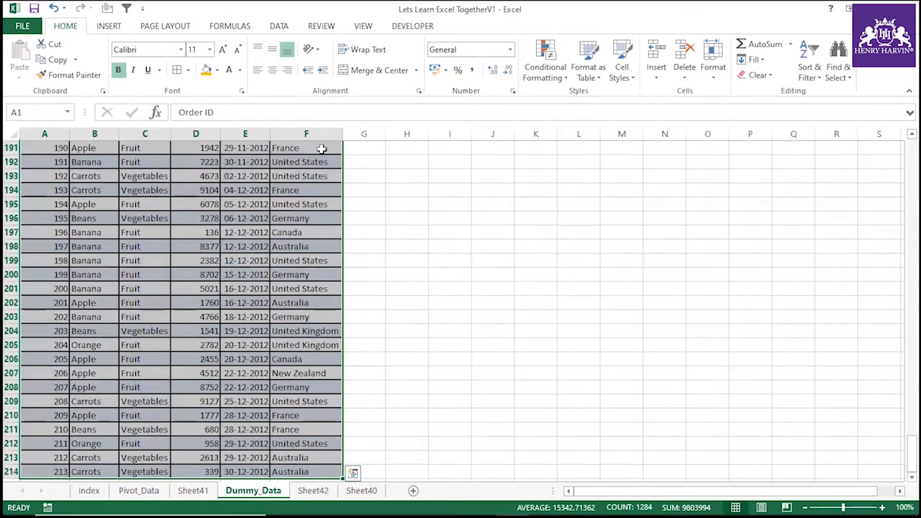
pyautogui.hotkey('alt', 'd')
pyautogui.press('p')
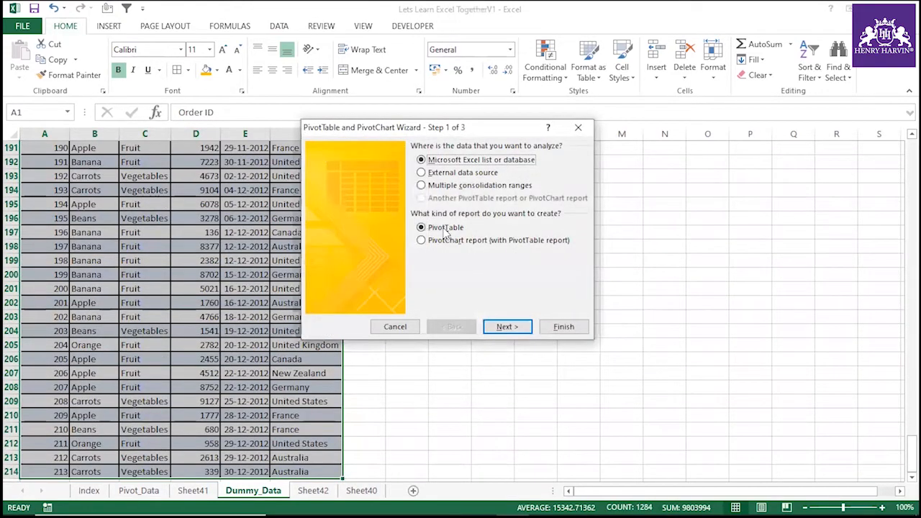
pyautogui.click(507, 327)
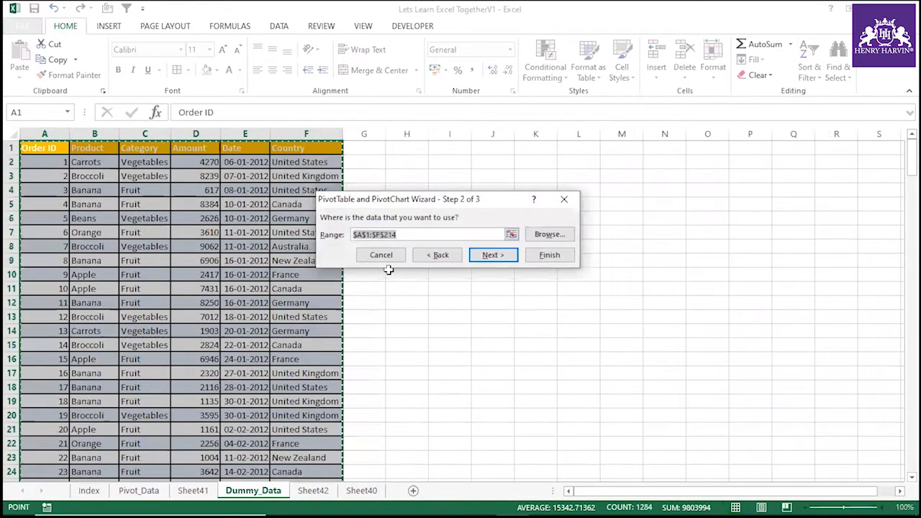
pyautogui.click(544, 258)
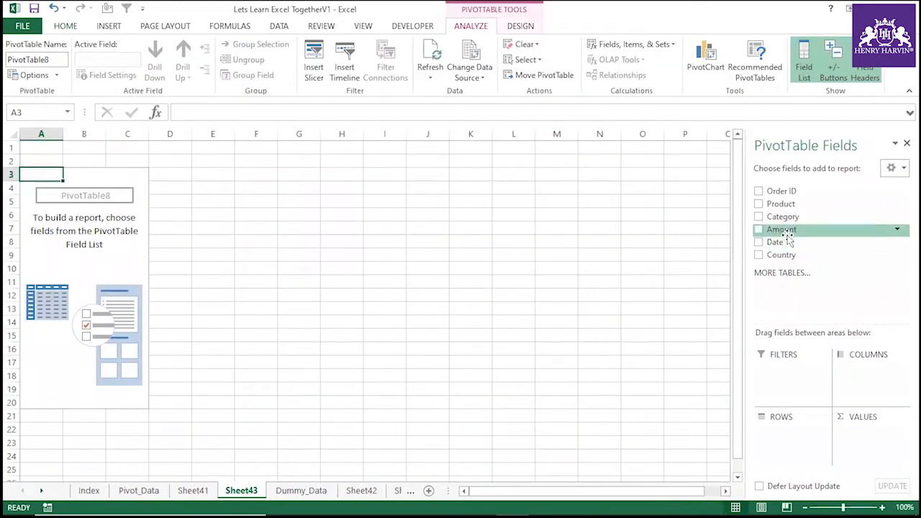
pyautogui.moveTo(781, 255); pyautogui.dragTo(790, 434)
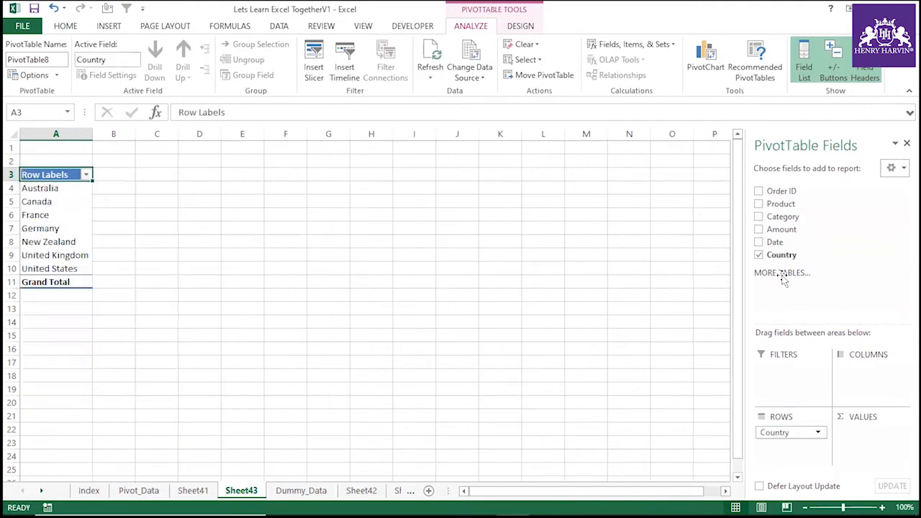
pyautogui.moveTo(782, 229); pyautogui.dragTo(857, 441)
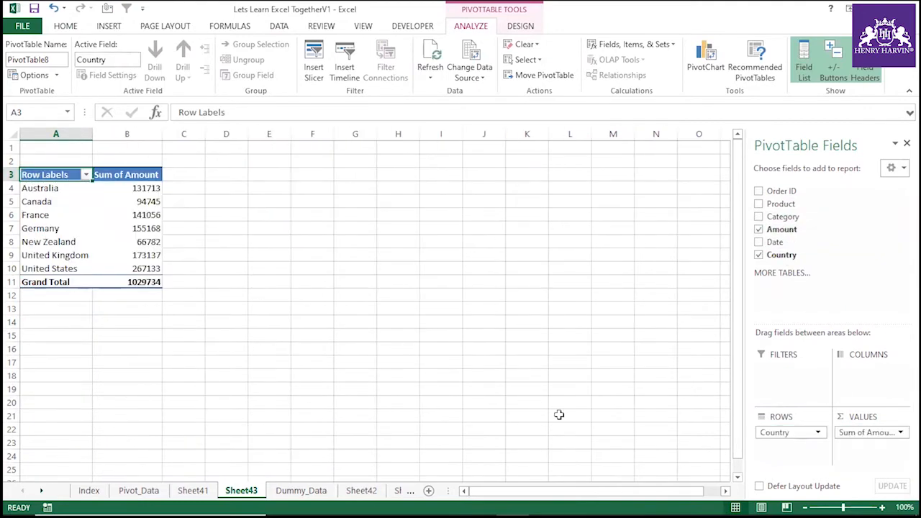
# Move Country from the rows to the report filter and limit it to France and Germany.
pyautogui.moveTo(803, 433); pyautogui.dragTo(809, 373)
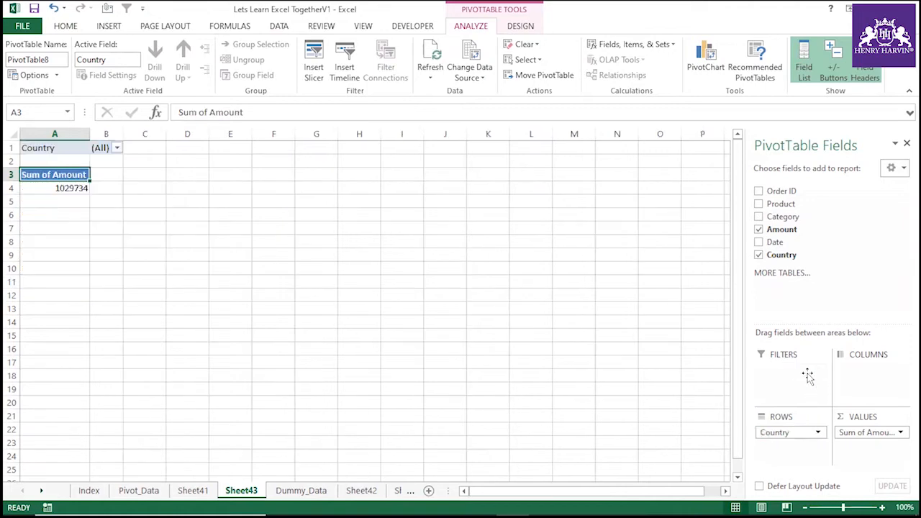
pyautogui.click(117, 148)
pyautogui.click(13, 298)
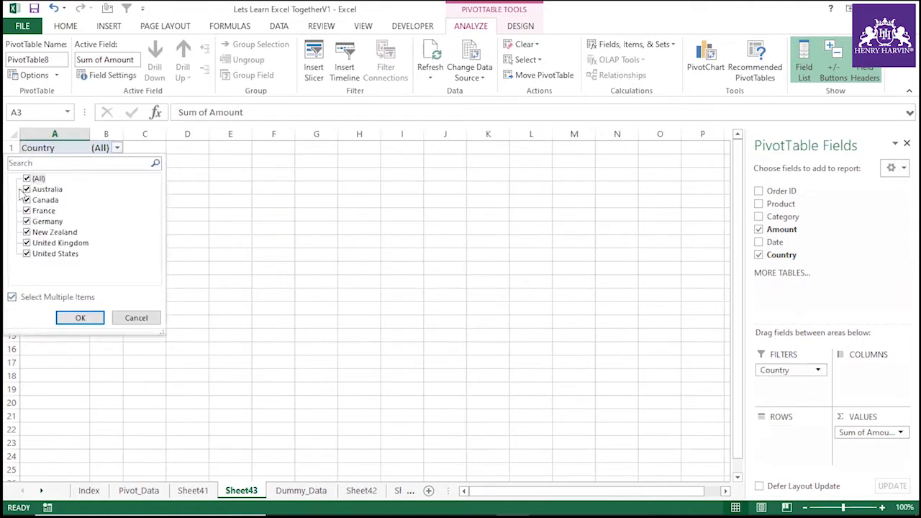
pyautogui.click(28, 179)
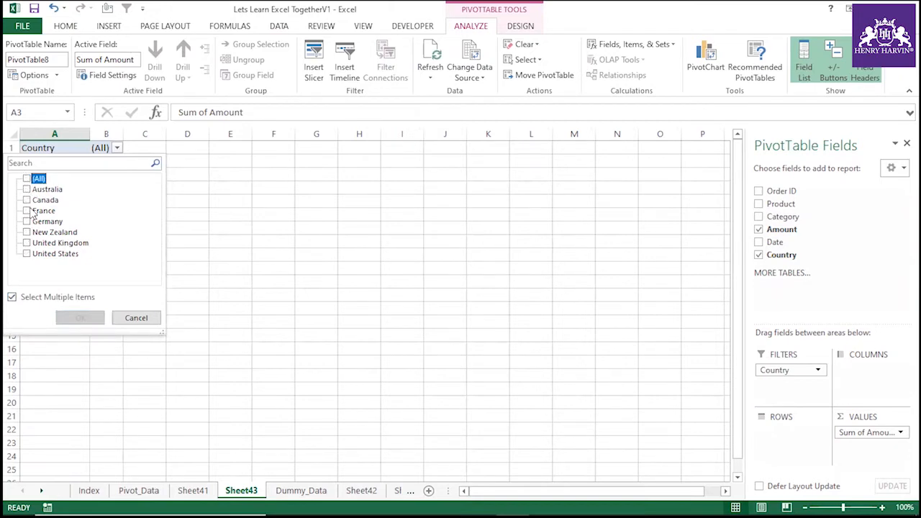
pyautogui.click(27, 211)
pyautogui.click(26, 222)
pyautogui.click(80, 318)
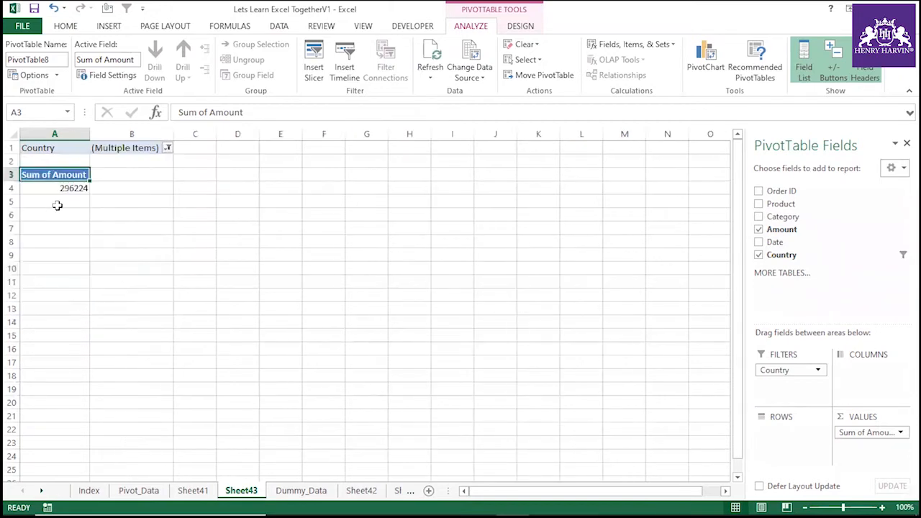
# Examine the summed amount together with the multiple-item Country filter above it.
pyautogui.click(86, 188)
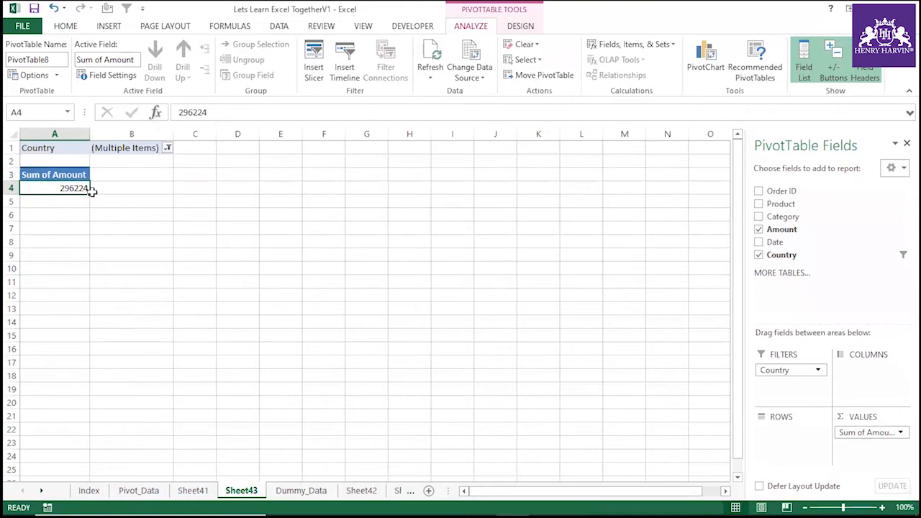
pyautogui.keyDown('ctrl'); pyautogui.click(97, 147); pyautogui.keyUp('ctrl')
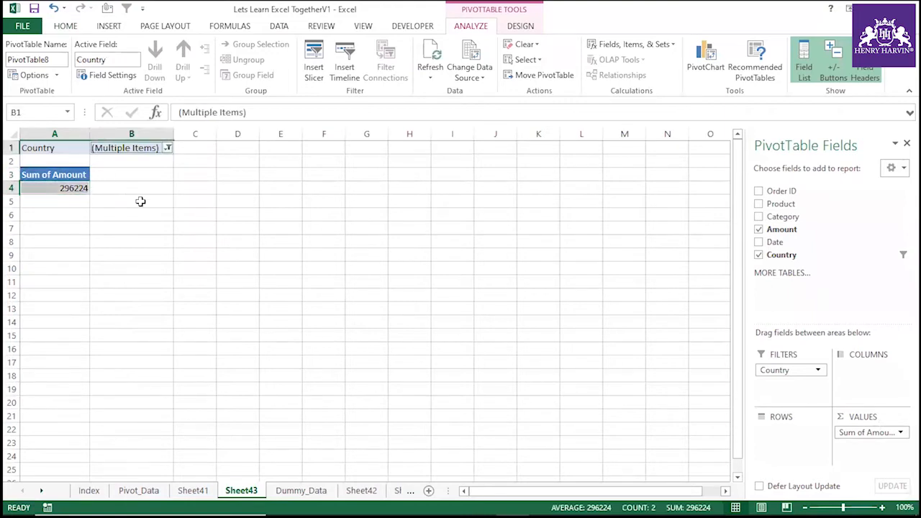
pyautogui.click(475, 271)
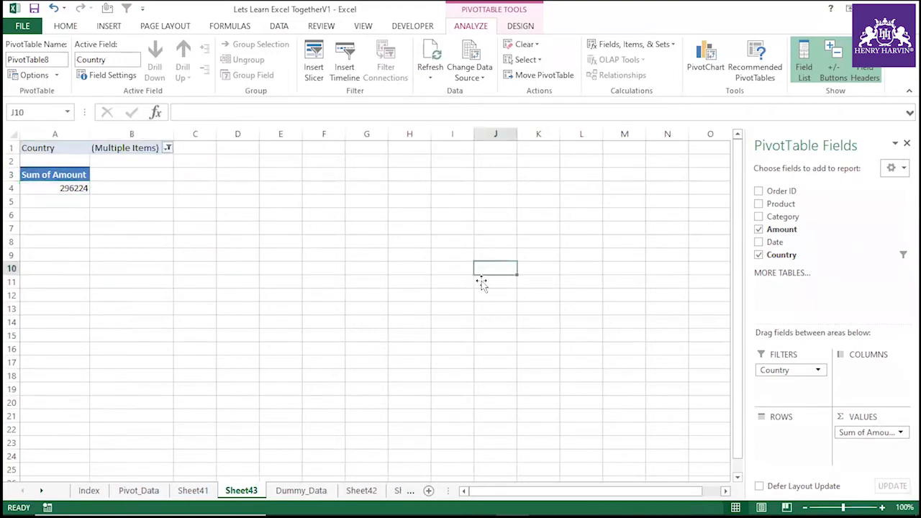
pyautogui.click(76, 143)
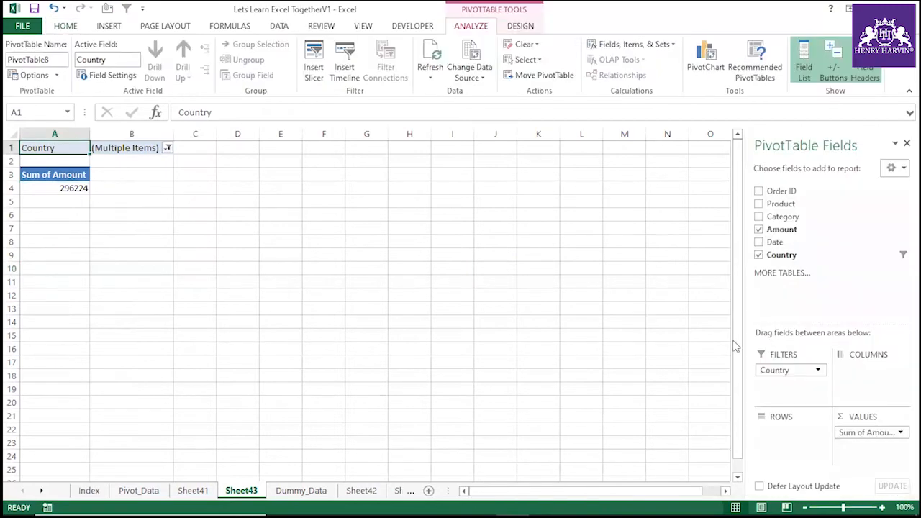
# Move Country back to the PivotTable rows and include all countries again.
pyautogui.moveTo(794, 371); pyautogui.dragTo(790, 455)
pyautogui.click(139, 255)
pyautogui.click(64, 192)
pyautogui.click(119, 198)
pyautogui.click(56, 182)
pyautogui.click(75, 175)
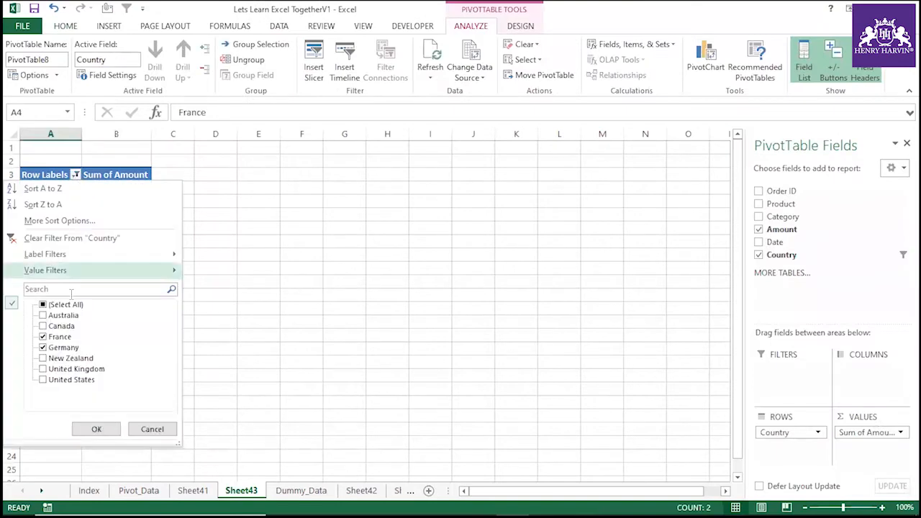
pyautogui.click(43, 304)
pyautogui.click(96, 429)
pyautogui.click(118, 324)
pyautogui.click(48, 242)
pyautogui.click(148, 242)
# Add Category as a report filter and show only Fruit amounts for each country.
pyautogui.moveTo(788, 217); pyautogui.dragTo(791, 370)
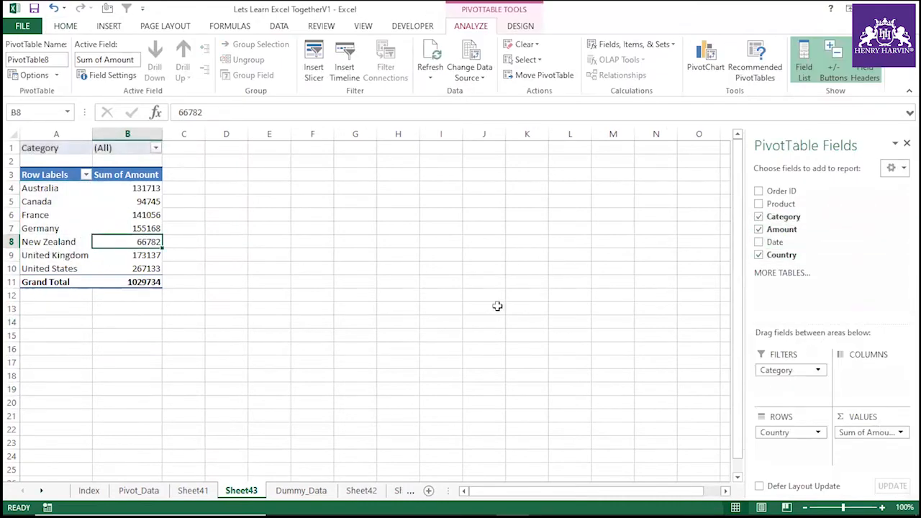
pyautogui.click(156, 147)
pyautogui.click(12, 297)
pyautogui.click(27, 200)
pyautogui.click(77, 317)
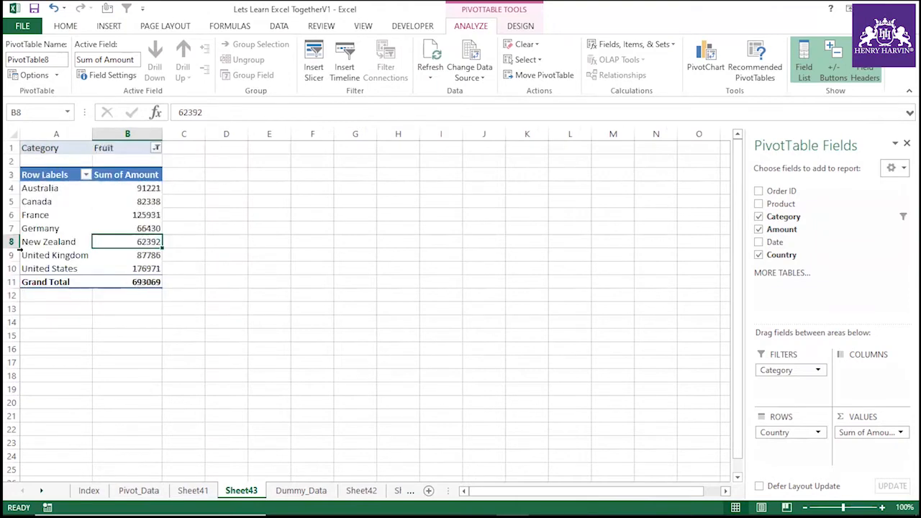
pyautogui.moveTo(45, 189); pyautogui.dragTo(115, 269)
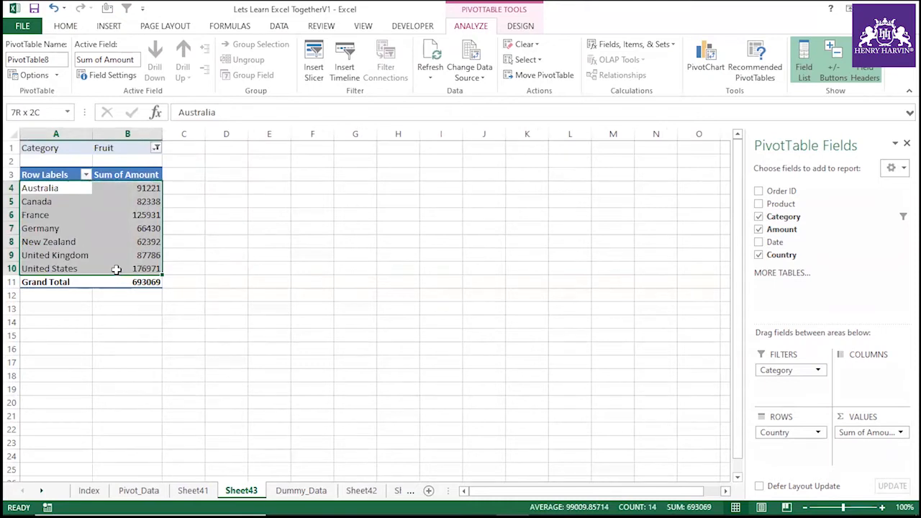
# Switch the Category report filter to show only Vegetables.
pyautogui.click(155, 149)
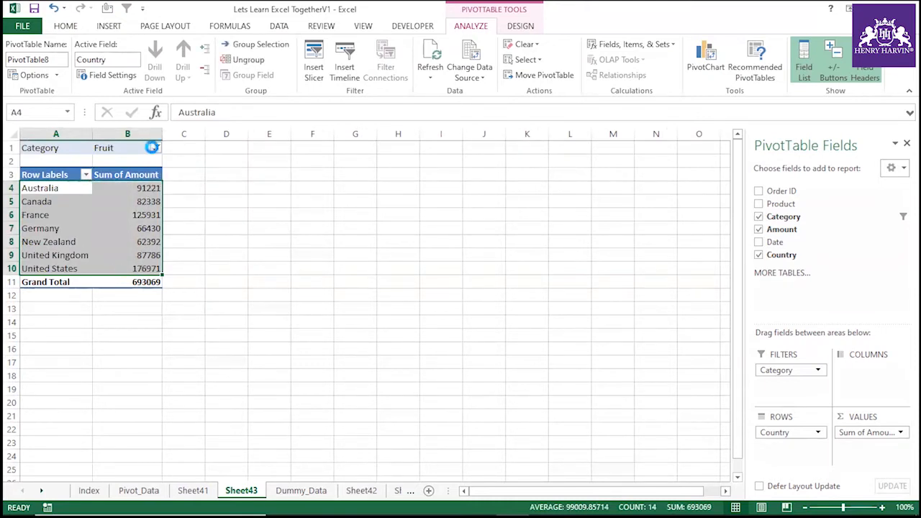
pyautogui.click(45, 192)
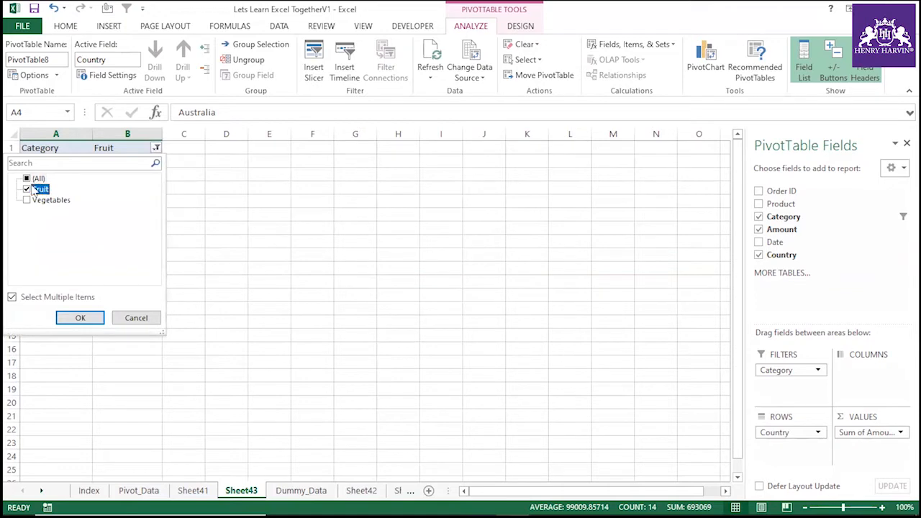
pyautogui.click(29, 188)
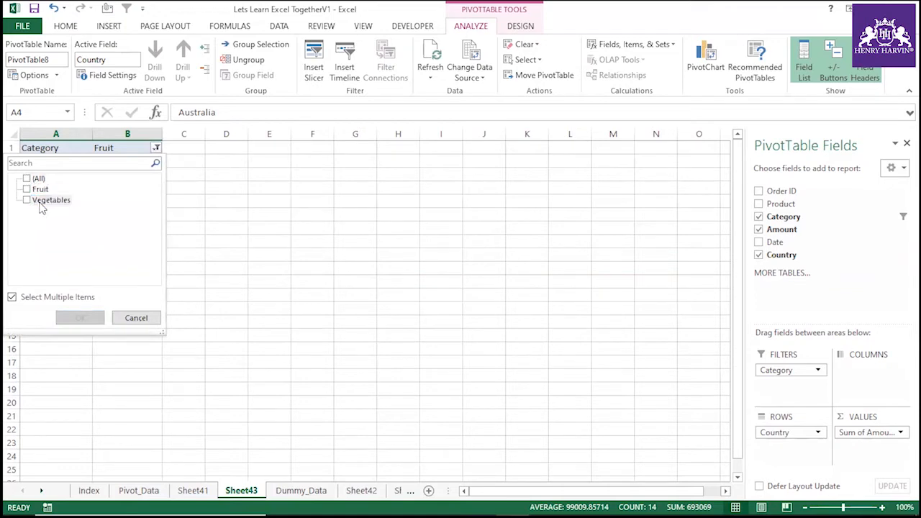
pyautogui.click(43, 202)
pyautogui.click(80, 317)
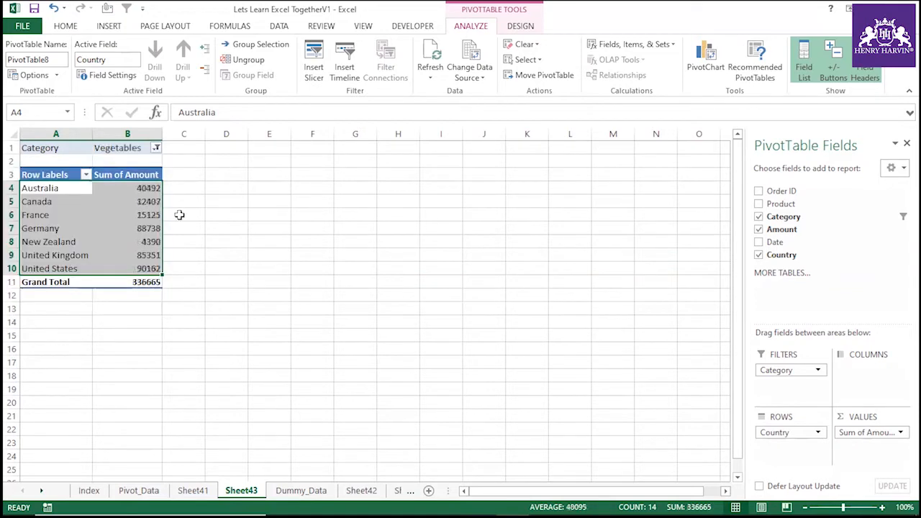
pyautogui.click(227, 225)
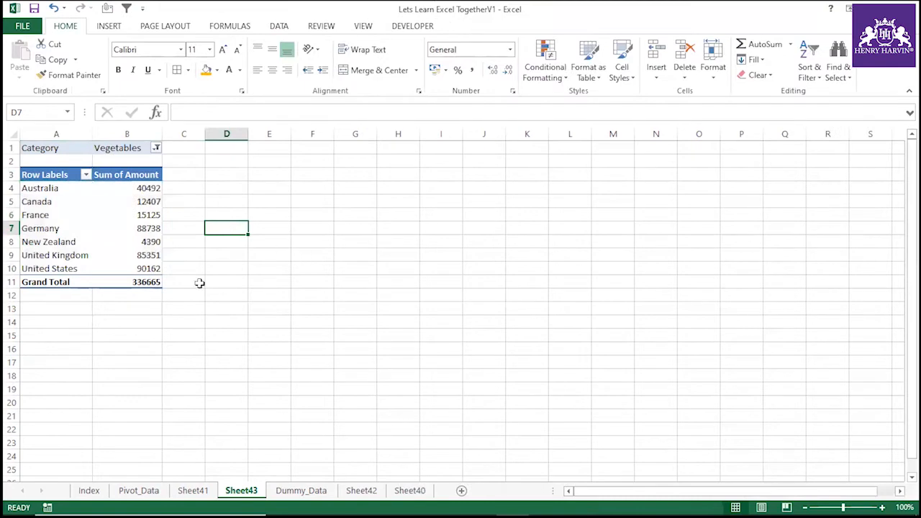
# Add Order ID and Product as nested row fields beneath Country in the PivotTable.
pyautogui.click(105, 217)
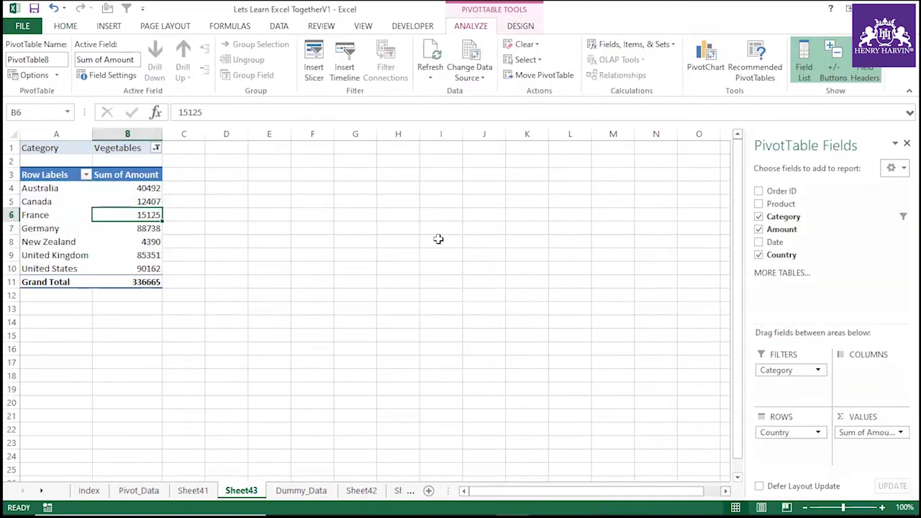
pyautogui.moveTo(781, 190); pyautogui.dragTo(780, 447)
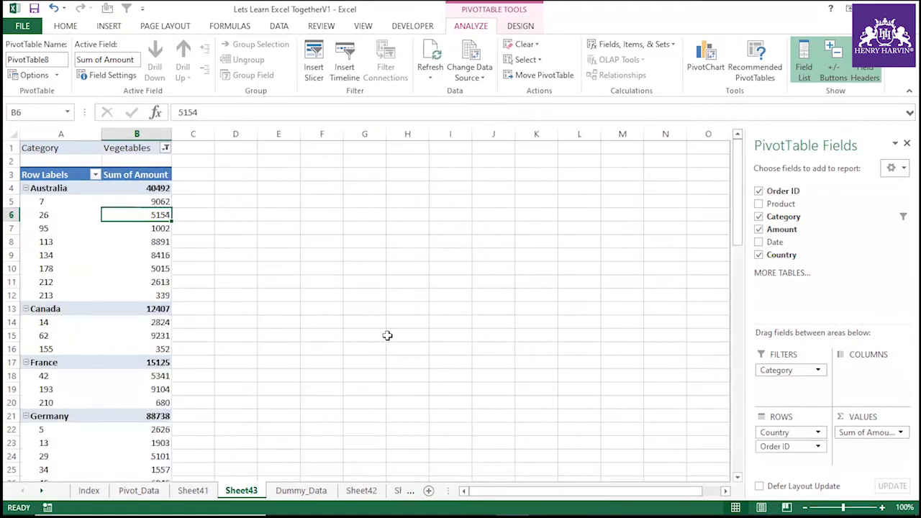
pyautogui.moveTo(783, 204); pyautogui.dragTo(792, 458)
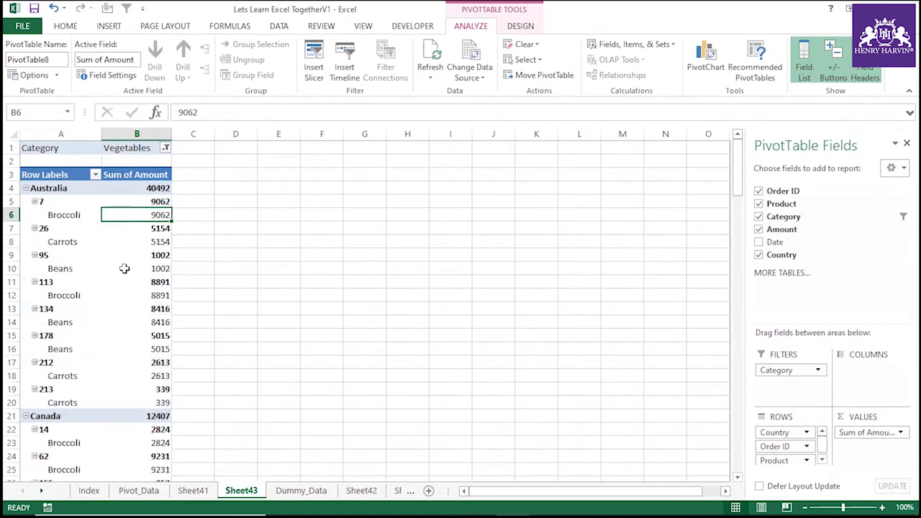
pyautogui.click(130, 269)
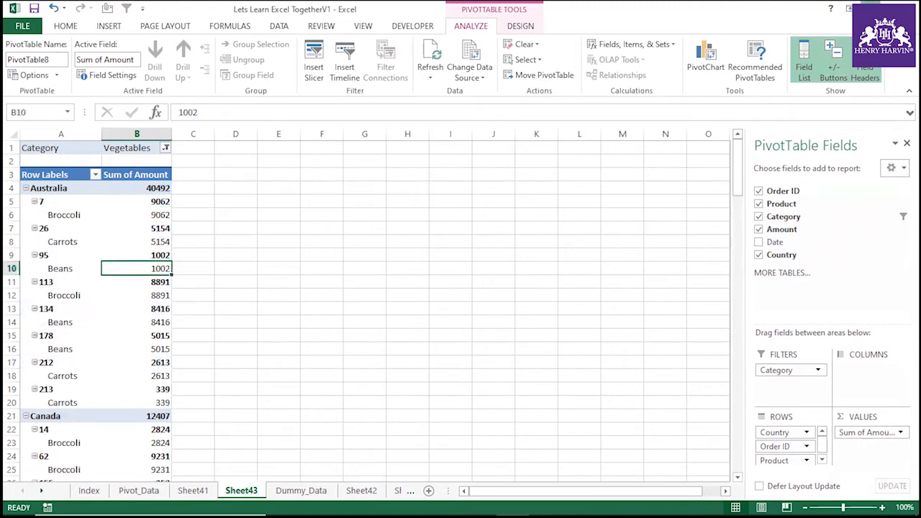
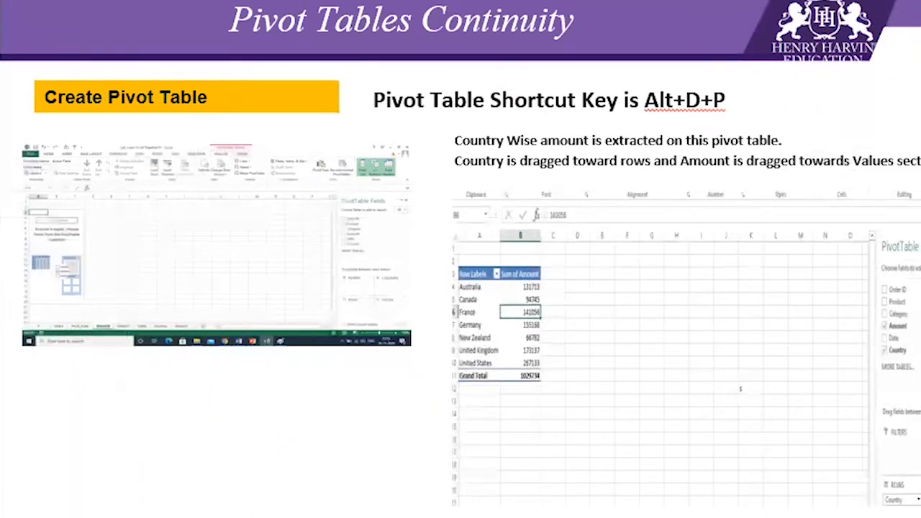
pyautogui.press('Right')
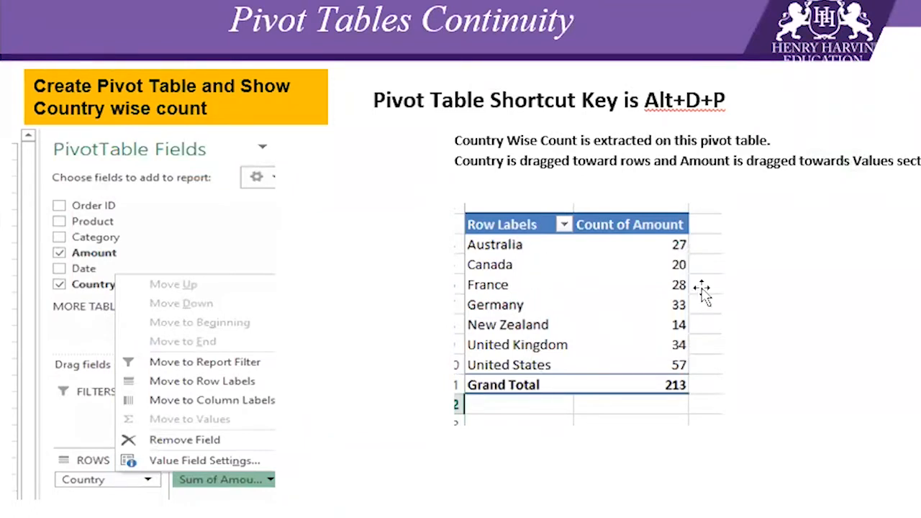
pyautogui.click(618, 272)
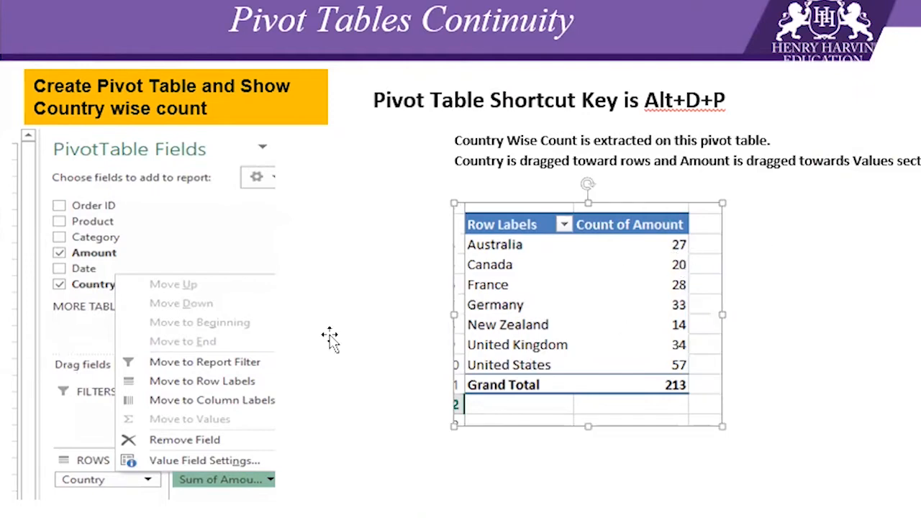
pyautogui.press('Escape')
pyautogui.press('pagedown')
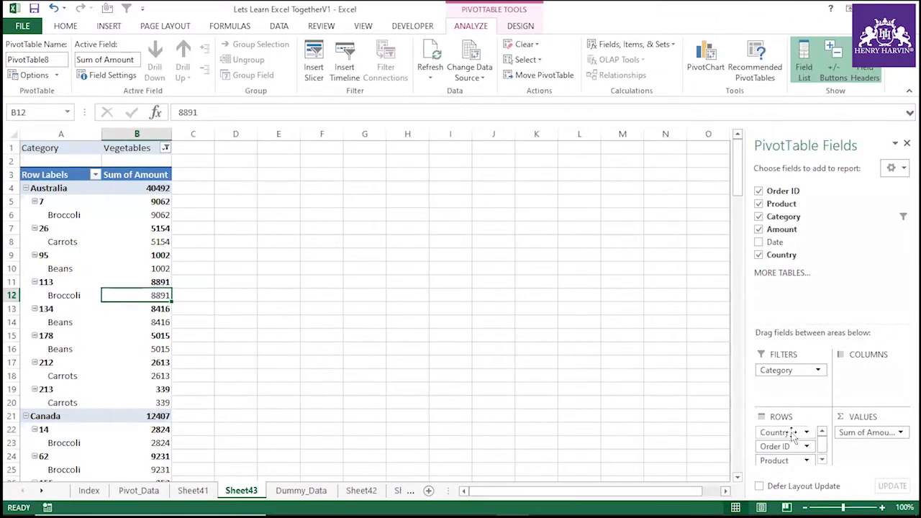
# Remove Country, Order ID, Product, Category and Amount from the PivotTable layout.
pyautogui.moveTo(794, 435); pyautogui.dragTo(837, 247)
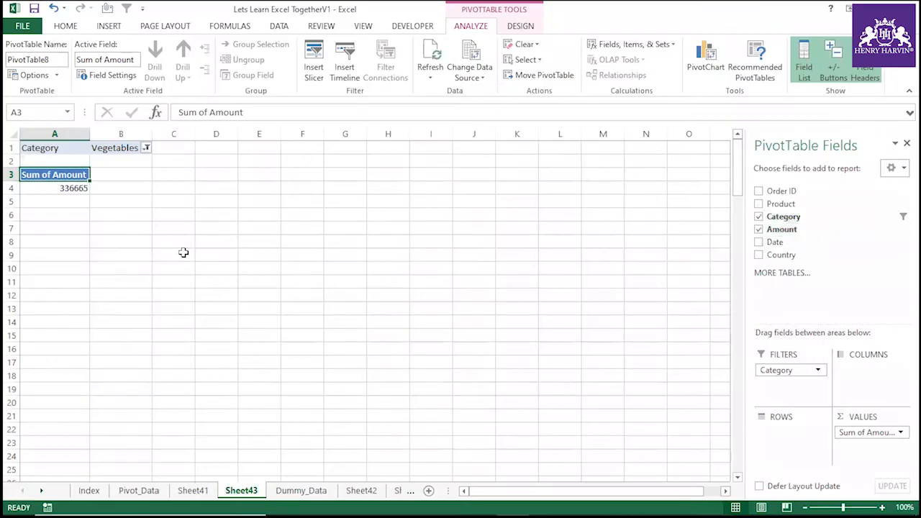
pyautogui.click(119, 223)
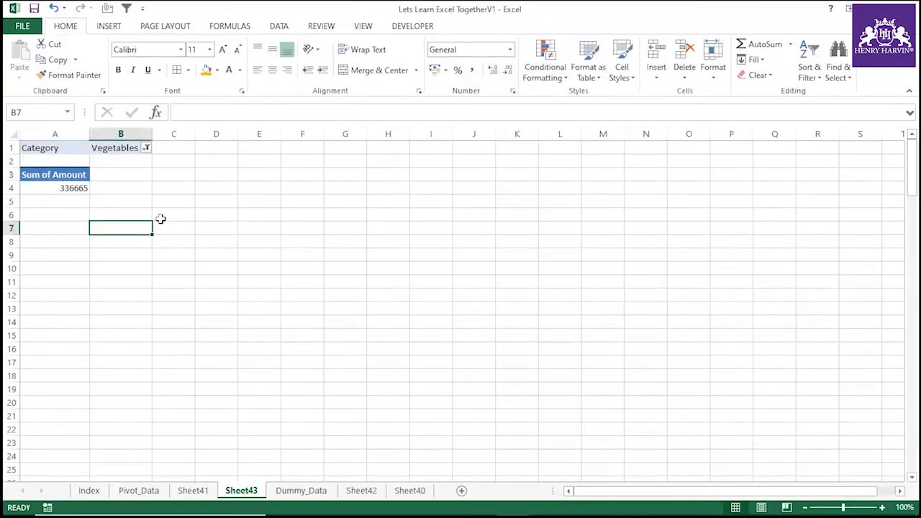
pyautogui.click(79, 175)
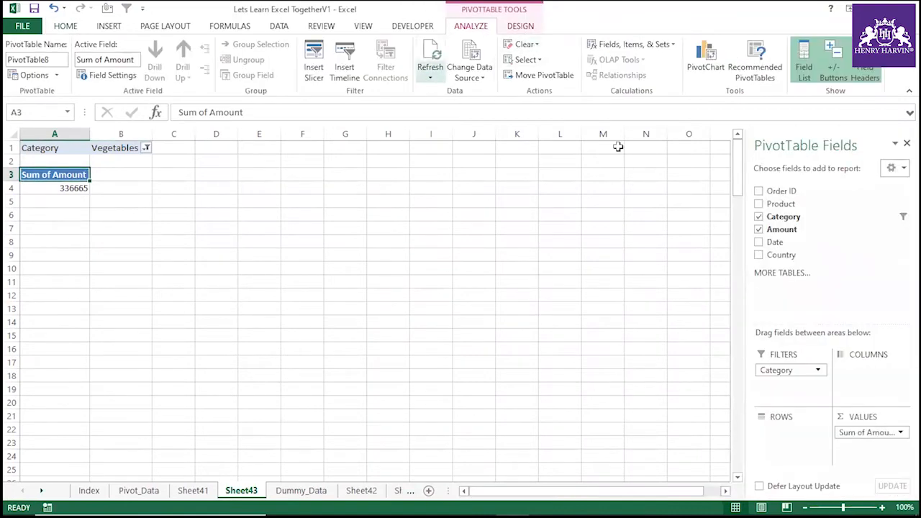
pyautogui.click(827, 217)
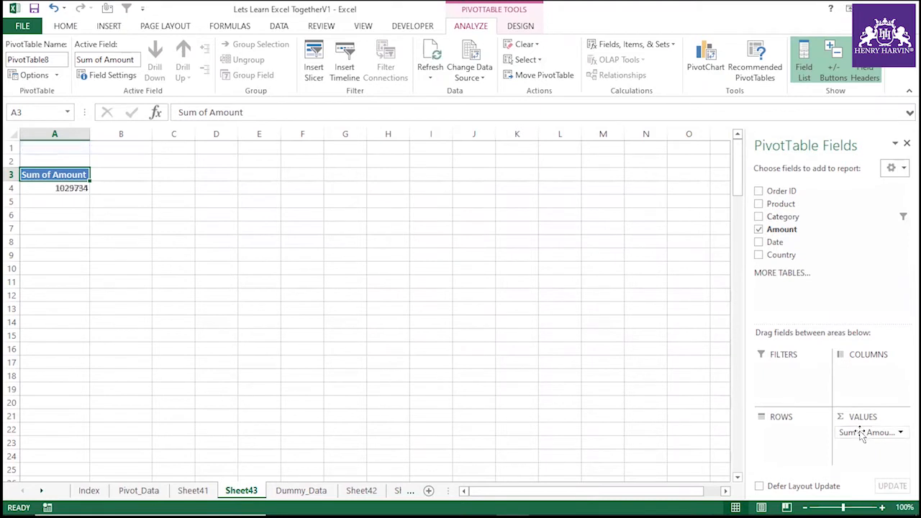
pyautogui.click(789, 228)
# Rebuild the PivotTable with Category nested beneath Country in the rows and the sum of Amount as values.
pyautogui.moveTo(790, 257); pyautogui.dragTo(765, 438)
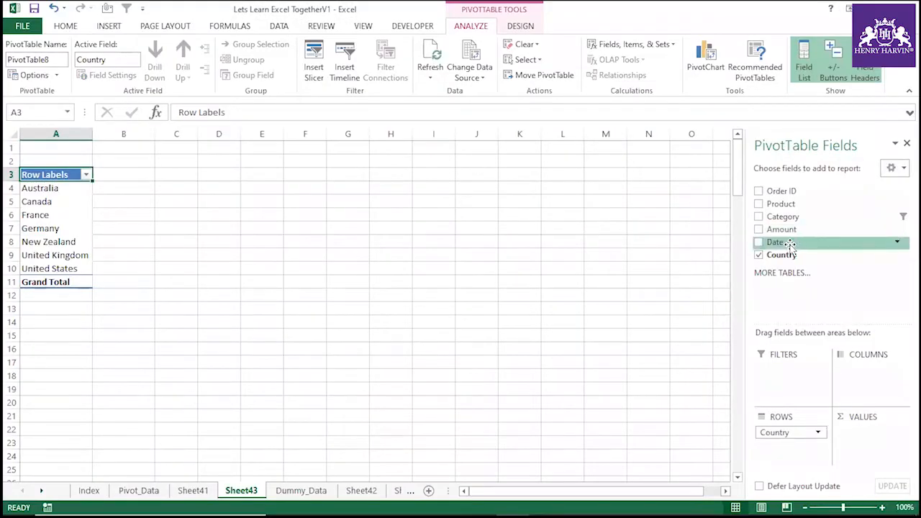
pyautogui.moveTo(788, 218); pyautogui.dragTo(781, 454)
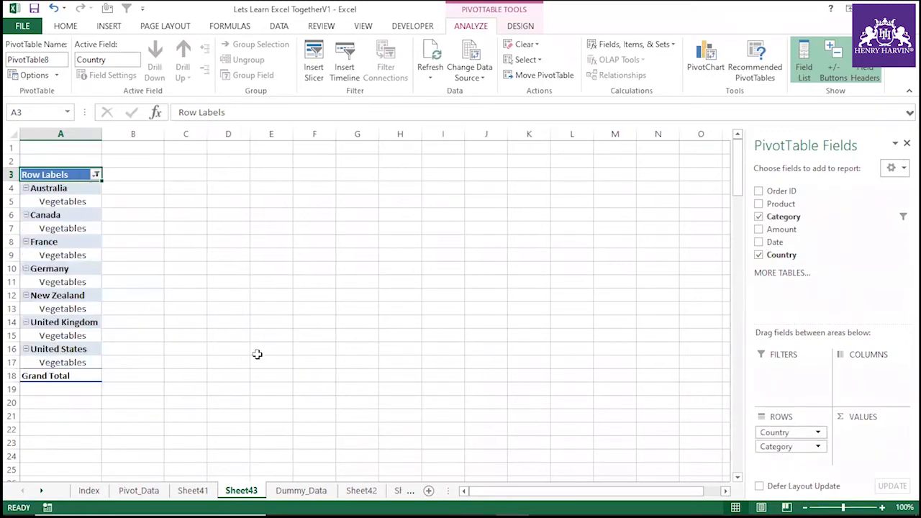
pyautogui.moveTo(782, 229); pyautogui.dragTo(867, 440)
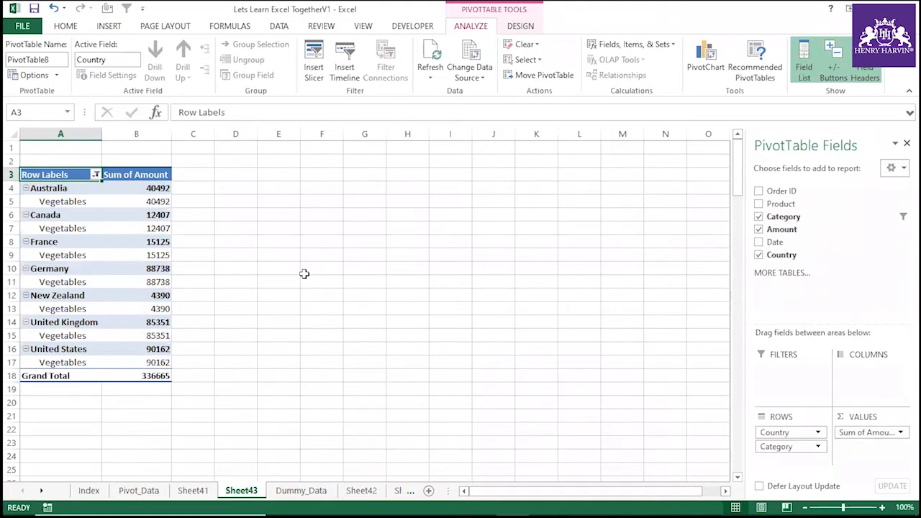
pyautogui.rightClick(62, 224)
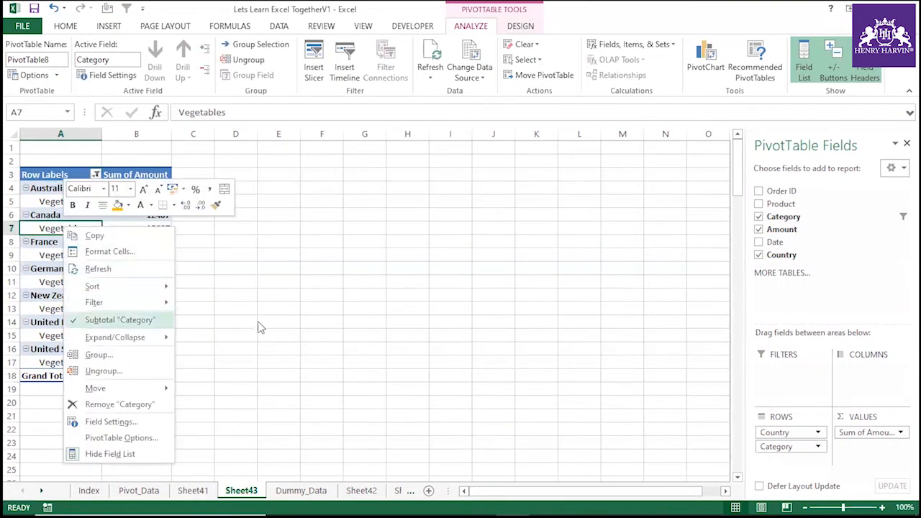
pyautogui.click(271, 292)
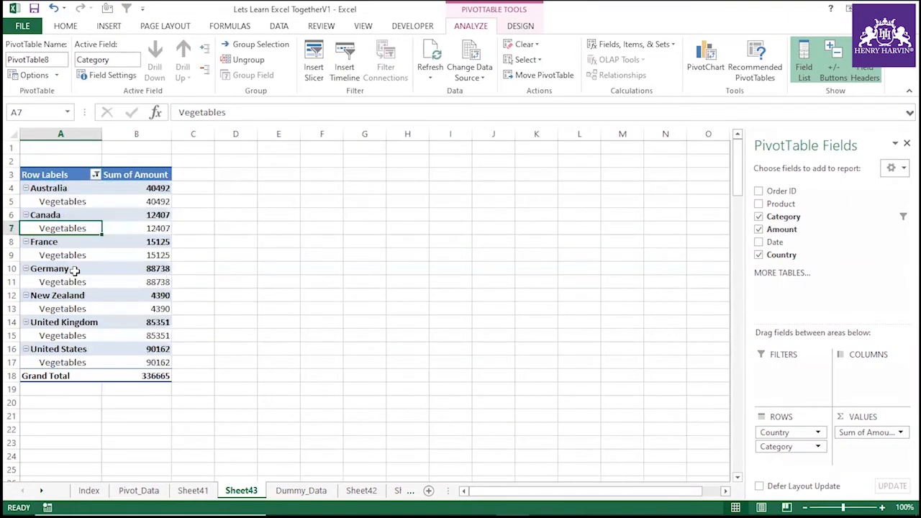
pyautogui.click(72, 269)
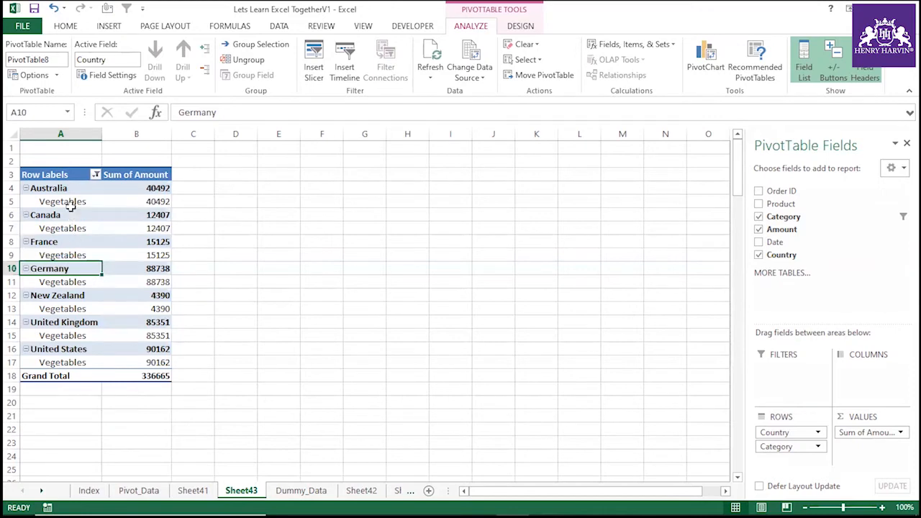
pyautogui.click(104, 175)
pyautogui.click(95, 175)
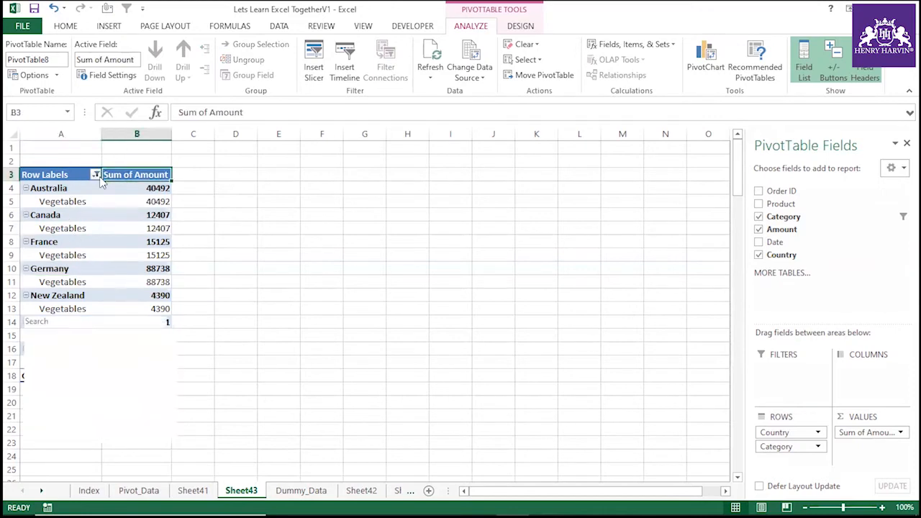
pyautogui.click(214, 229)
# Switch the PivotTable to the classic layout and widen its columns.
pyautogui.click(91, 242)
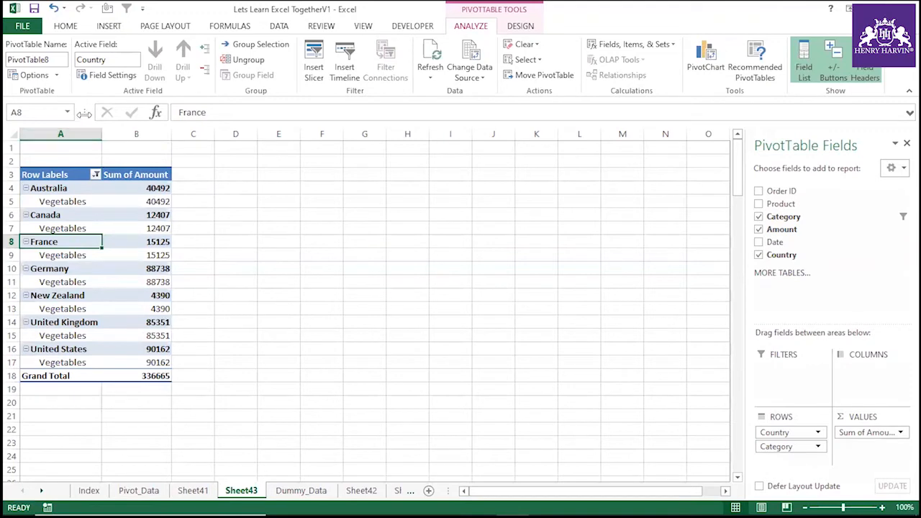
pyautogui.click(58, 92)
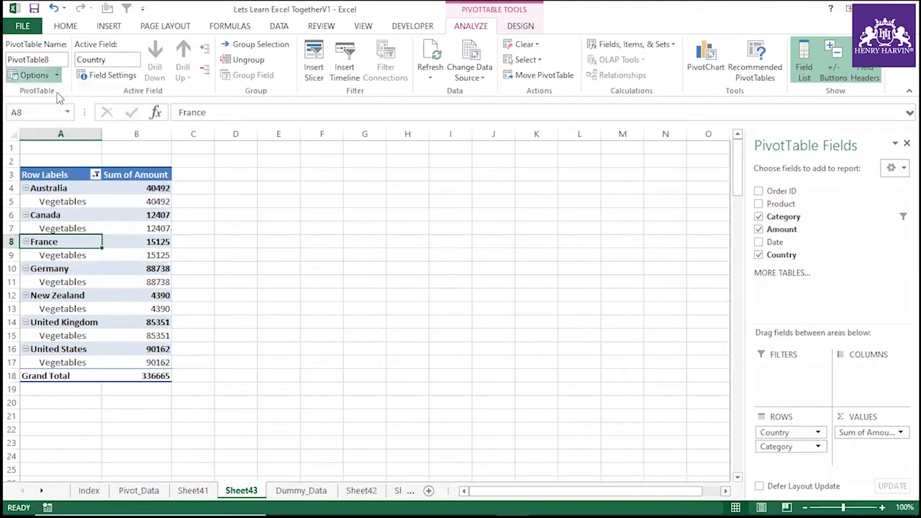
pyautogui.click(408, 126)
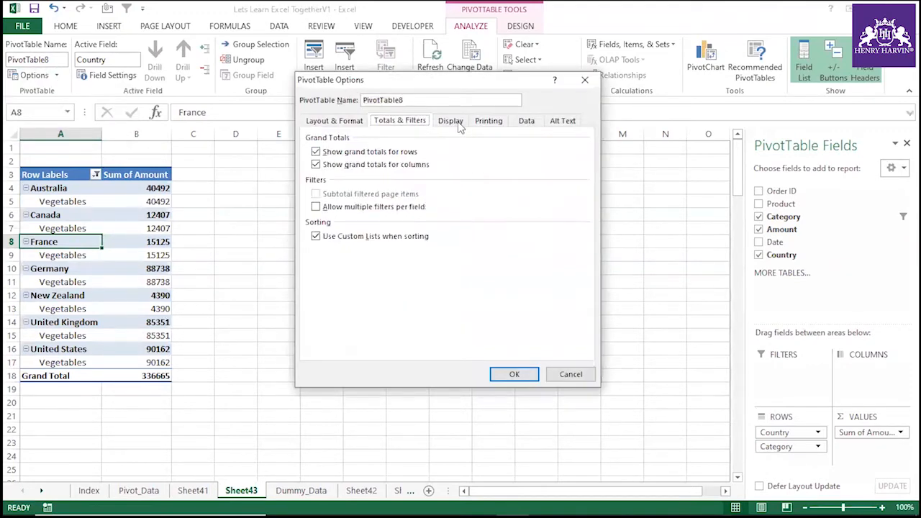
pyautogui.click(460, 125)
pyautogui.click(316, 221)
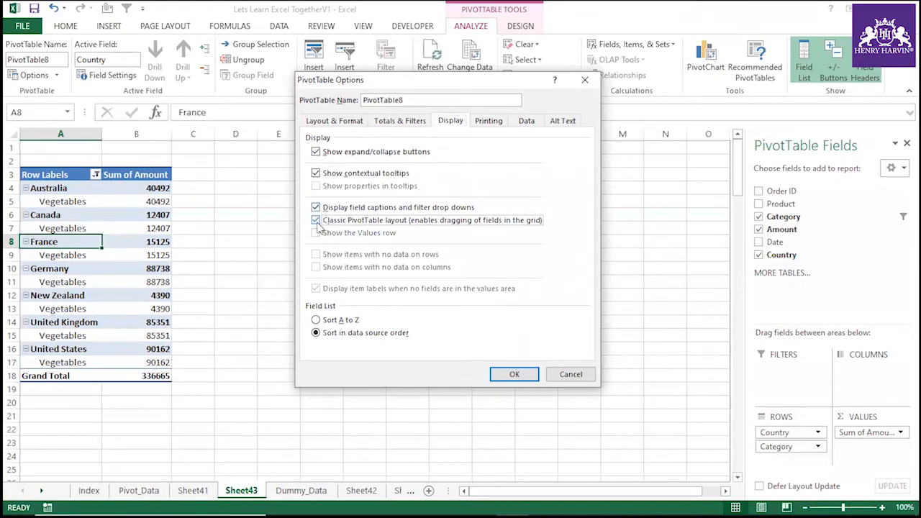
pyautogui.click(516, 373)
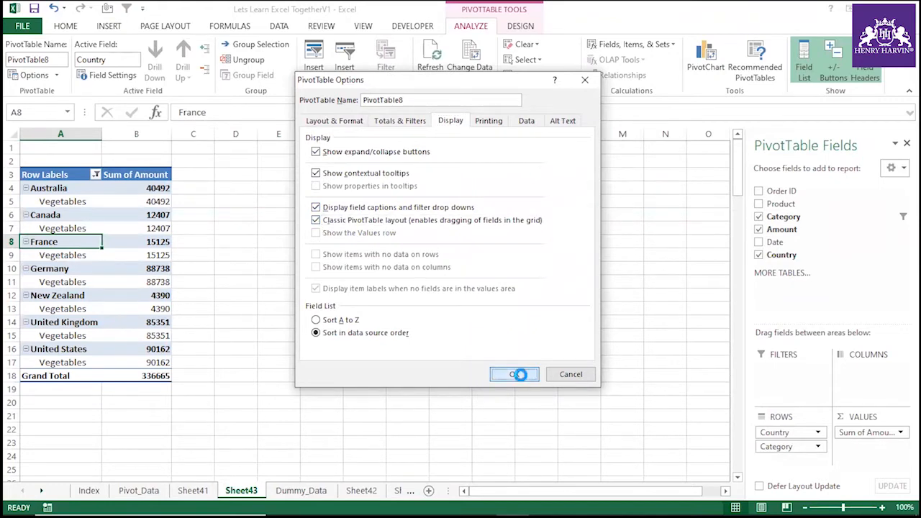
pyautogui.click(380, 308)
pyautogui.moveTo(154, 133); pyautogui.dragTo(235, 137)
# Include Fruit alongside Vegetables in the Category row filter and widen the PivotTable columns.
pyautogui.click(180, 188)
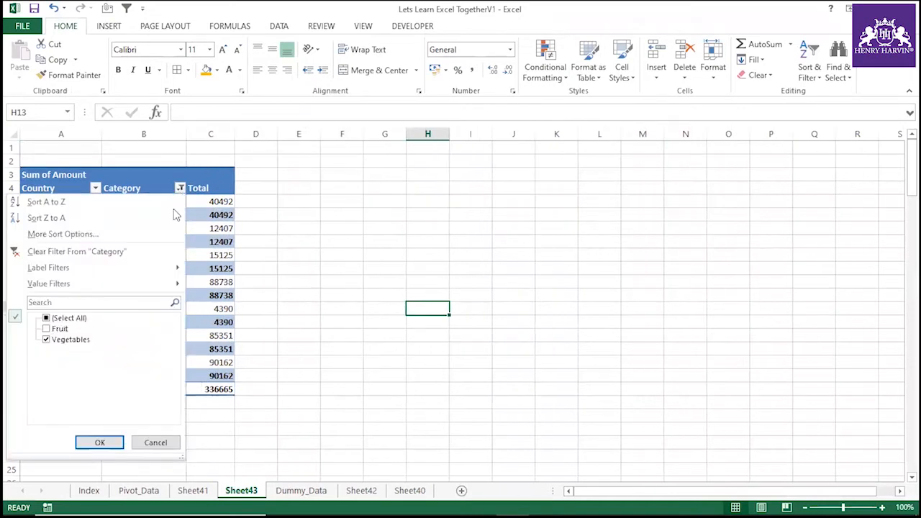
pyautogui.click(48, 329)
pyautogui.click(99, 442)
pyautogui.click(272, 304)
pyautogui.moveTo(153, 134); pyautogui.dragTo(234, 134)
# Turn off all subtotals in the PivotTable and widen its columns.
pyautogui.click(146, 287)
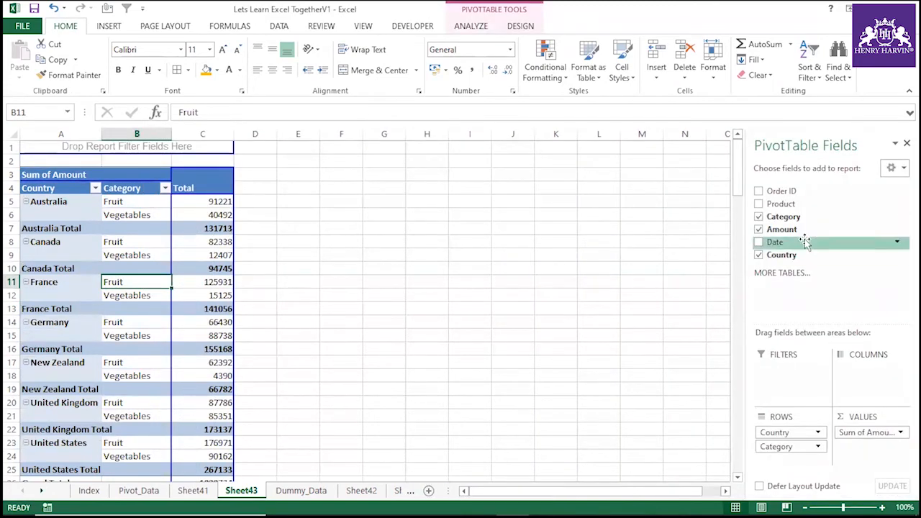
pyautogui.click(65, 241)
pyautogui.click(64, 216)
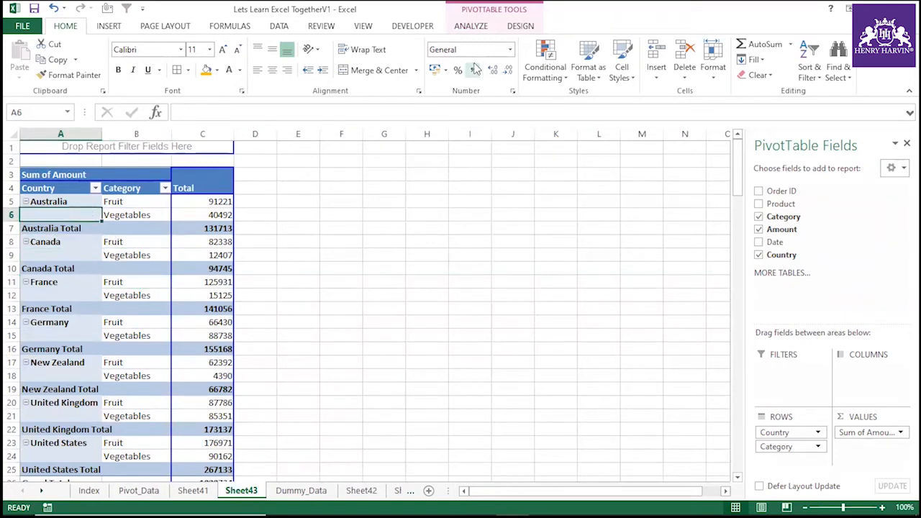
pyautogui.click(520, 27)
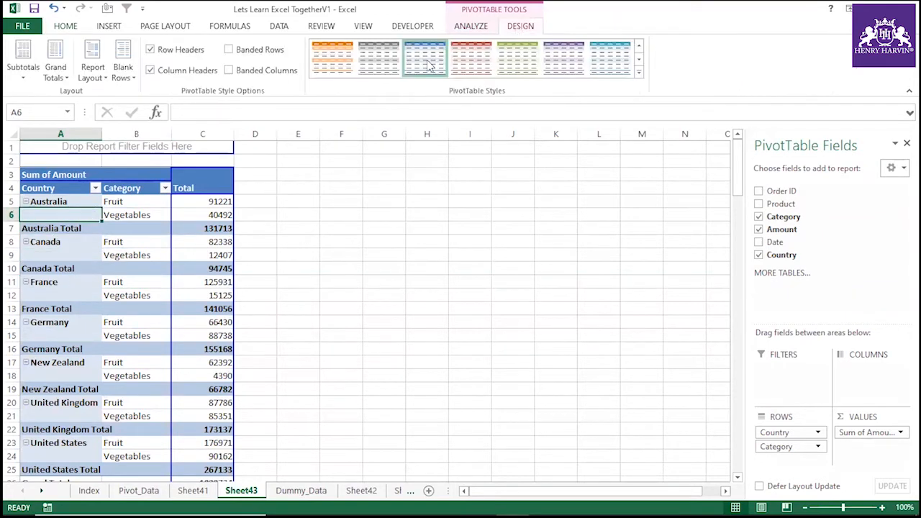
pyautogui.click(24, 72)
pyautogui.click(62, 98)
pyautogui.click(305, 293)
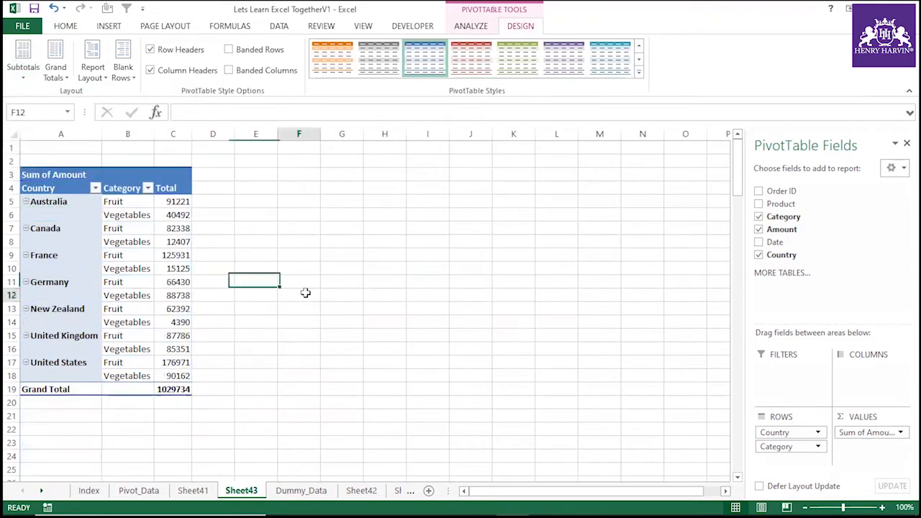
pyautogui.moveTo(101, 136); pyautogui.dragTo(264, 130)
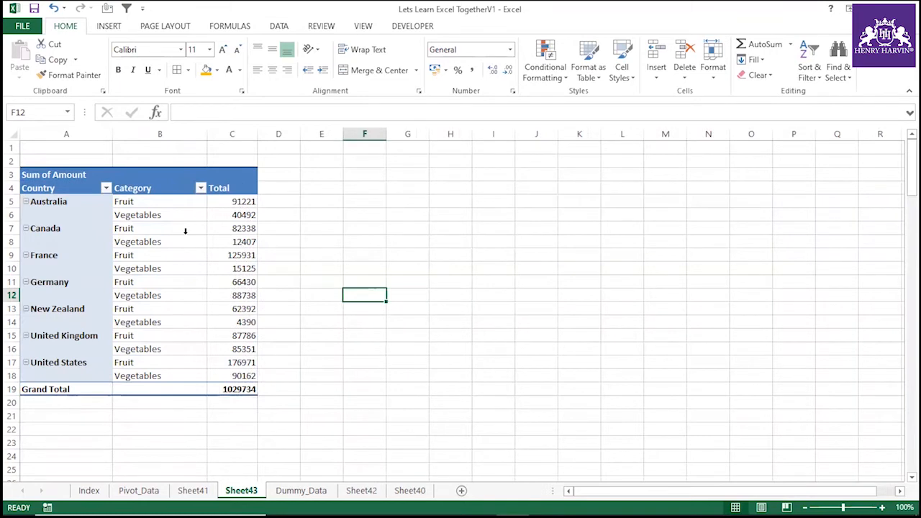
# Examine the Fruit and Vegetables amounts listed for Australia, France and the United States in the PivotTable.
pyautogui.click(195, 263)
pyautogui.click(93, 241)
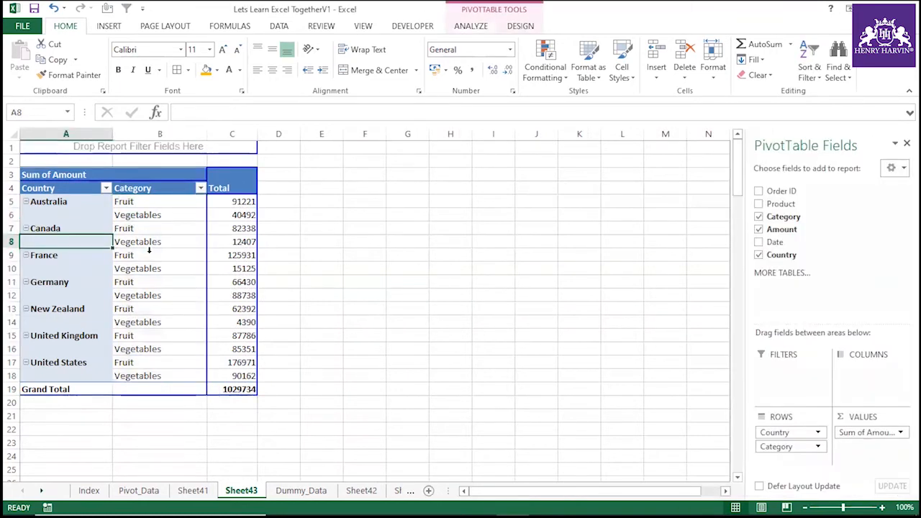
pyautogui.click(186, 296)
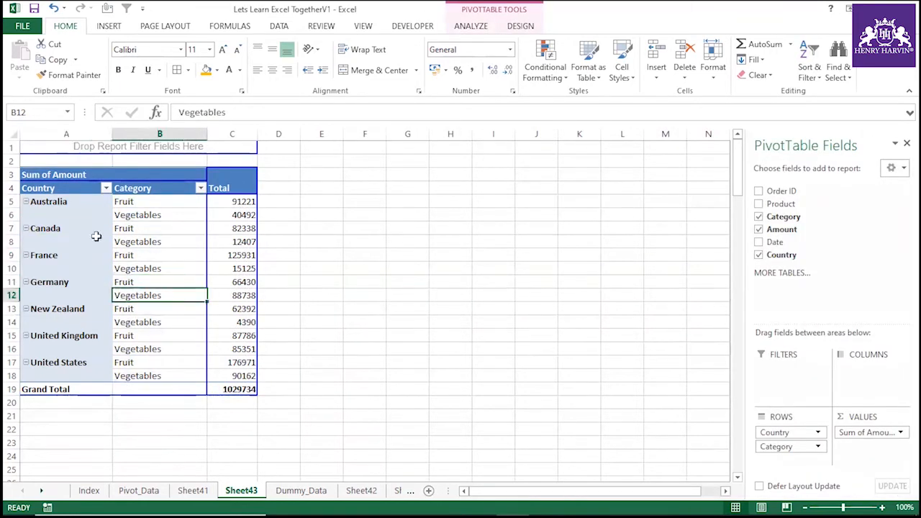
pyautogui.click(60, 206)
pyautogui.click(129, 203)
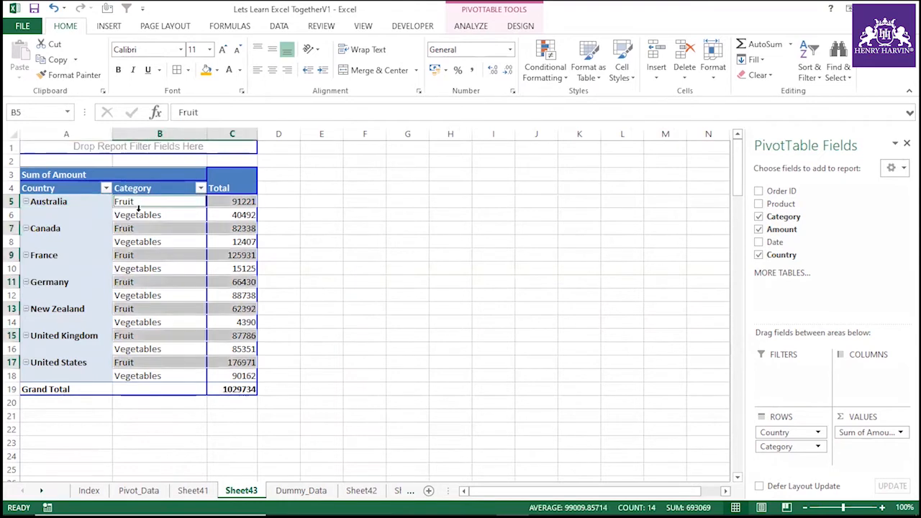
pyautogui.click(136, 216)
pyautogui.click(232, 206)
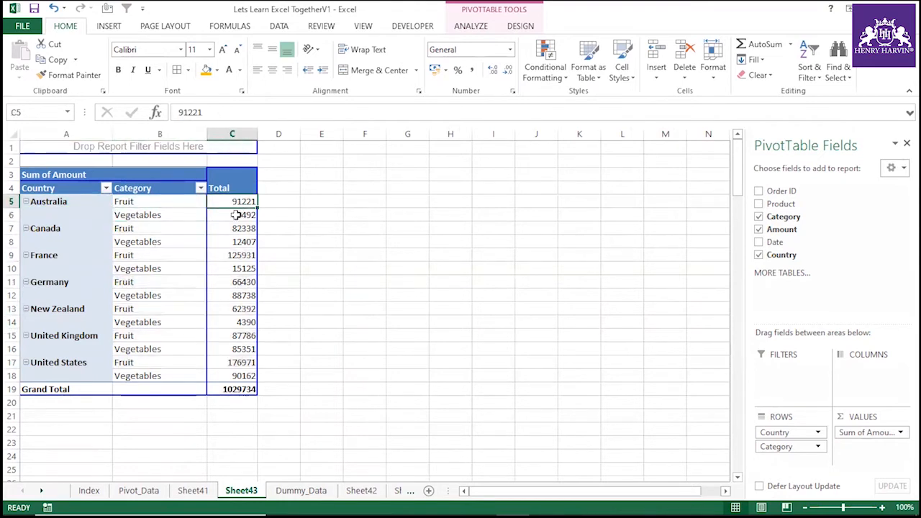
pyautogui.click(236, 217)
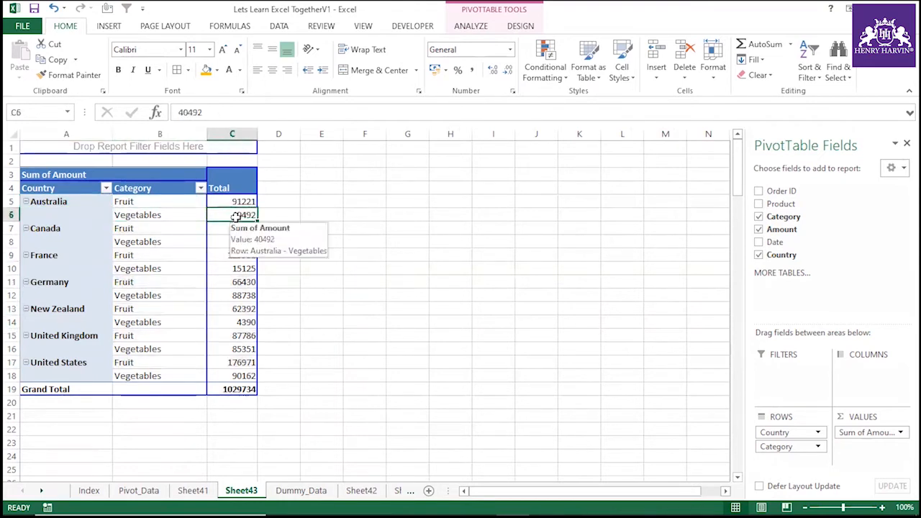
pyautogui.click(61, 257)
pyautogui.click(141, 257)
pyautogui.click(139, 269)
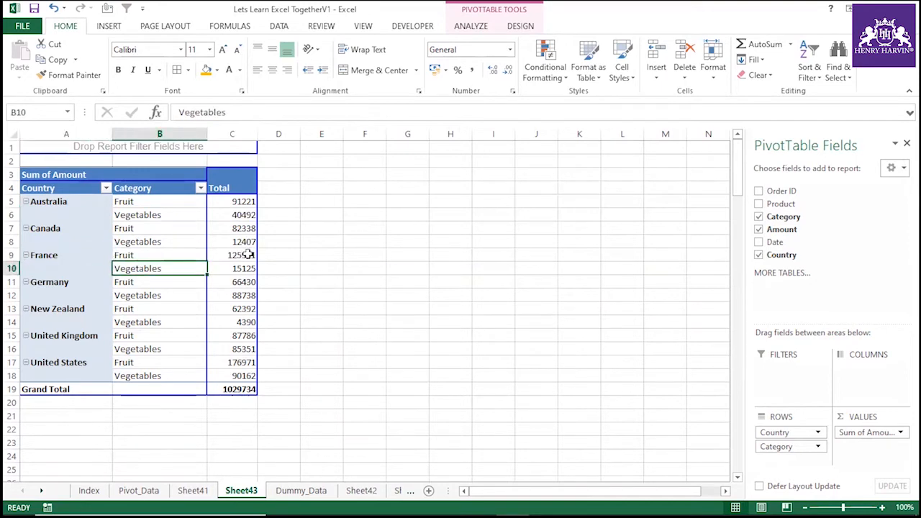
pyautogui.click(245, 256)
pyautogui.click(247, 268)
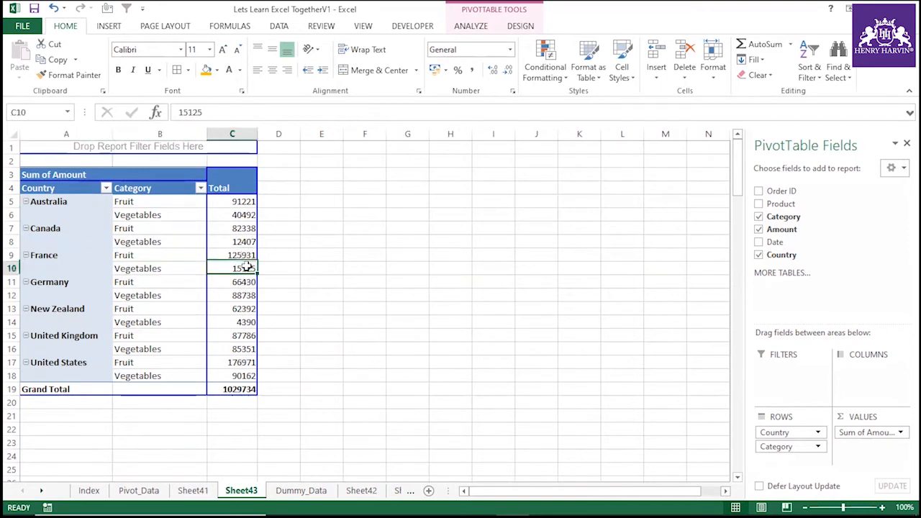
pyautogui.click(77, 364)
pyautogui.click(144, 363)
pyautogui.click(221, 365)
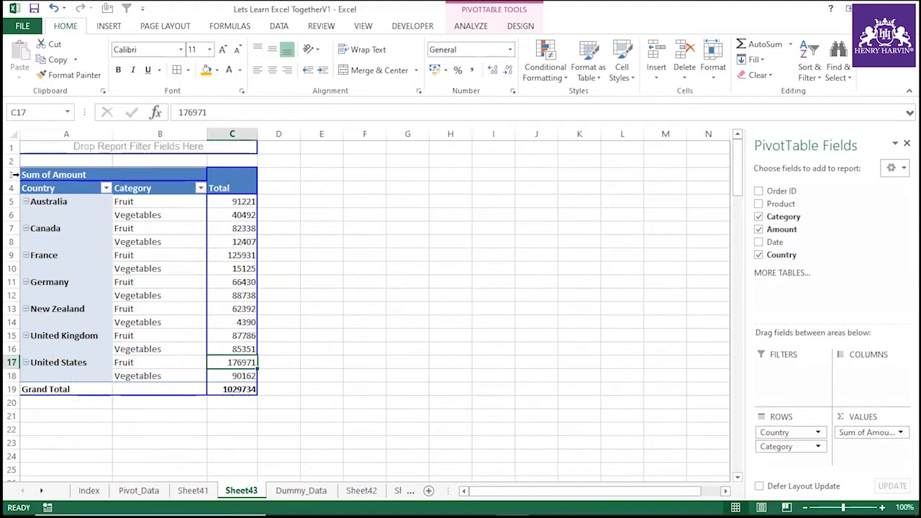
pyautogui.click(114, 244)
pyautogui.click(90, 247)
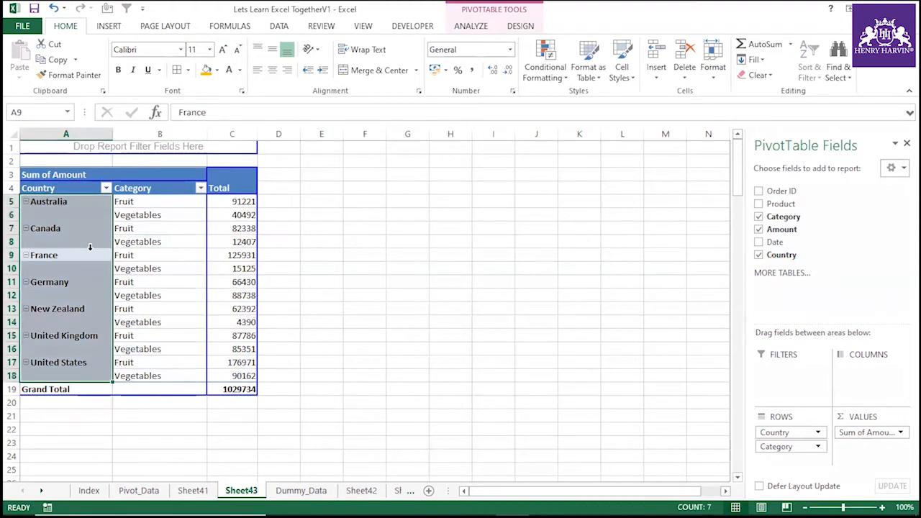
pyautogui.click(110, 252)
pyautogui.click(161, 314)
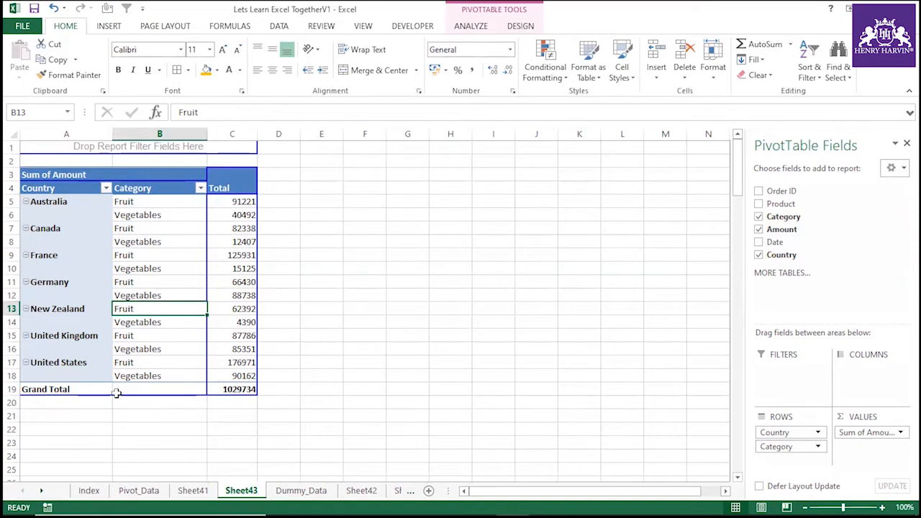
# Remove the Category, Sum of Amount and Country fields from the PivotTable's areas.
pyautogui.click(144, 268)
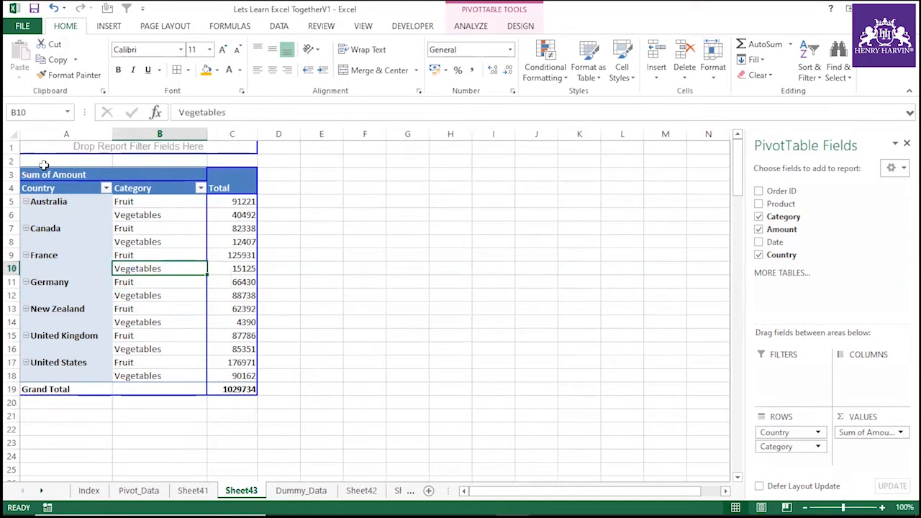
pyautogui.click(231, 283)
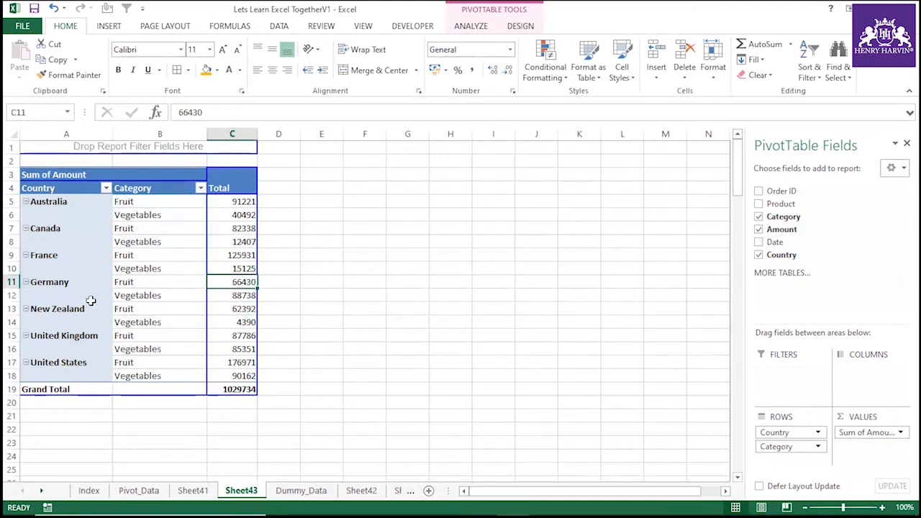
pyautogui.moveTo(786, 448); pyautogui.dragTo(815, 268)
pyautogui.moveTo(876, 432); pyautogui.dragTo(854, 255)
pyautogui.moveTo(774, 432); pyautogui.dragTo(799, 283)
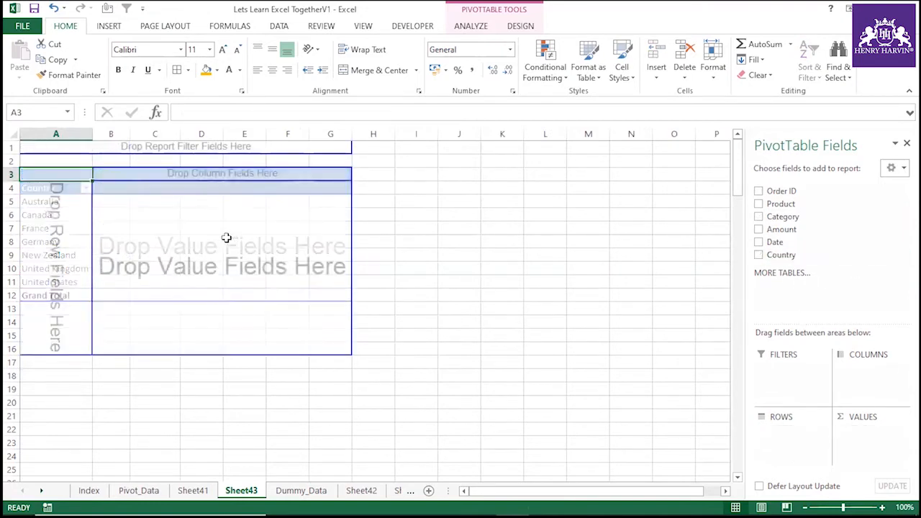
# Select the entire emptied PivotTable on Sheet43 and delete it.
pyautogui.click(160, 166)
pyautogui.click(159, 187)
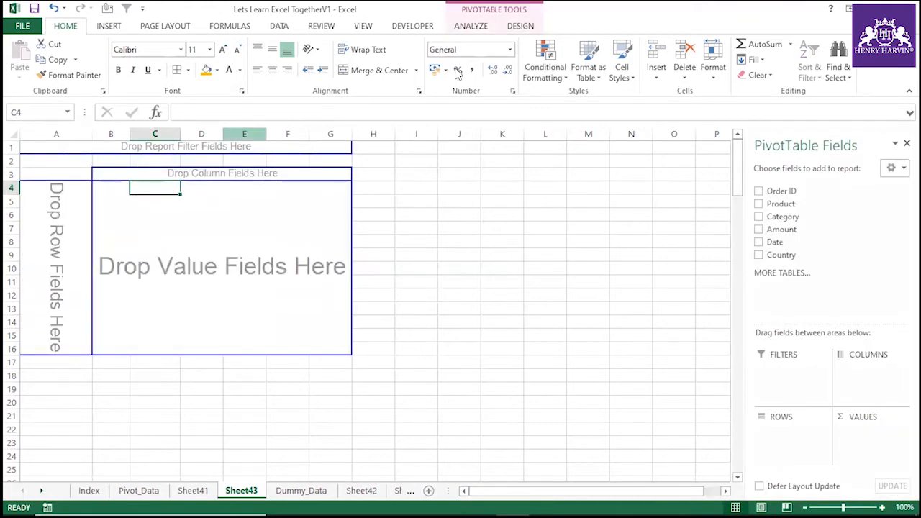
pyautogui.click(485, 31)
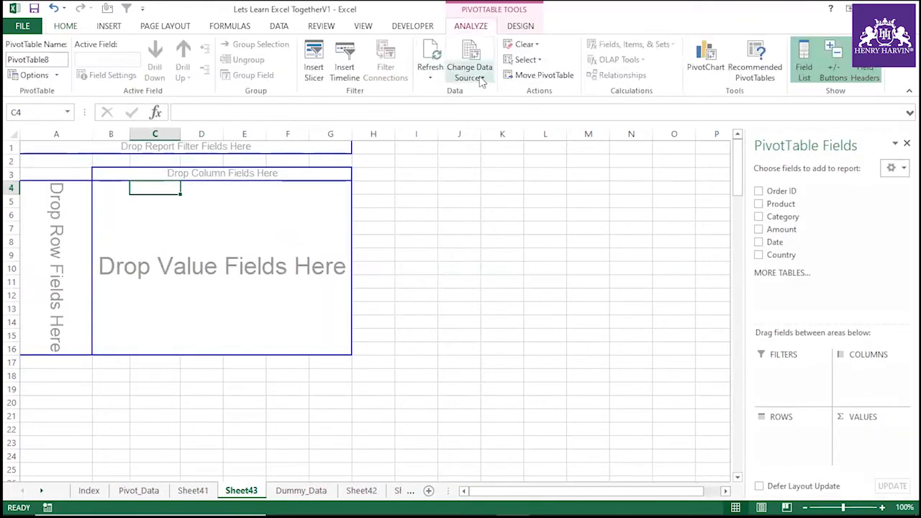
pyautogui.click(525, 60)
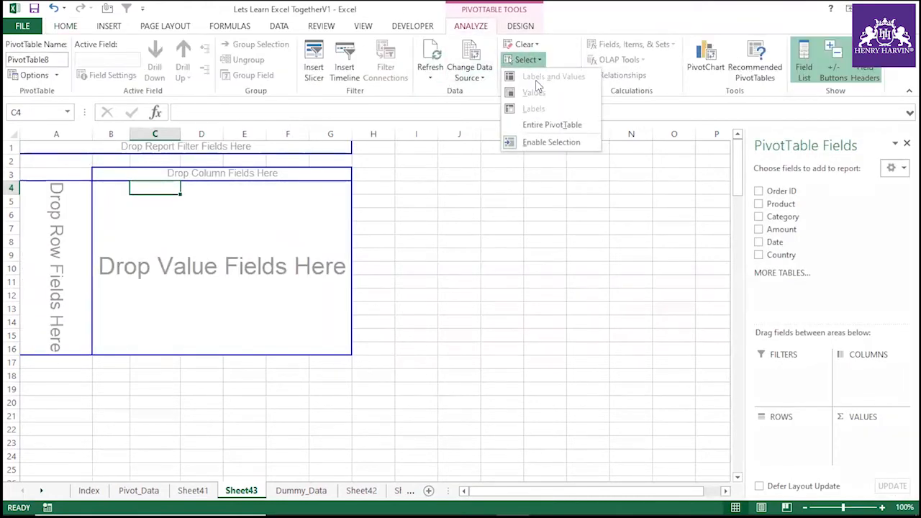
pyautogui.click(547, 126)
pyautogui.press('Delete')
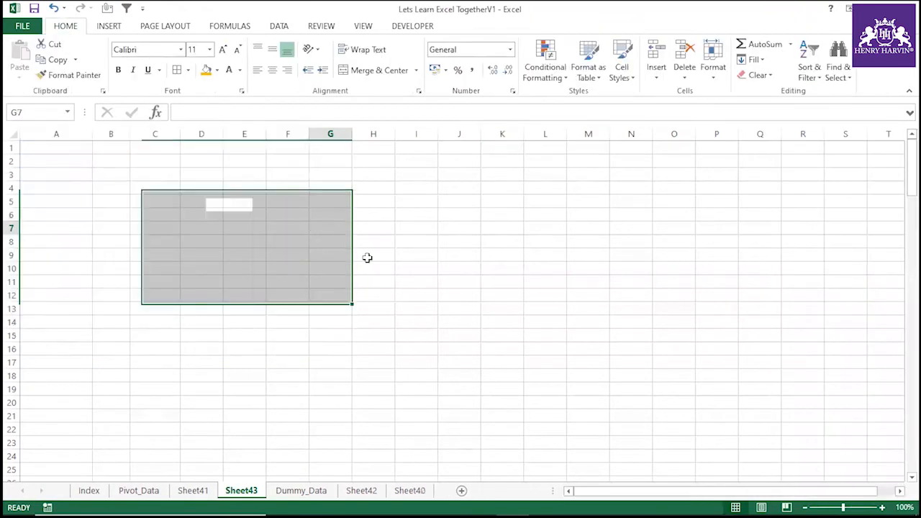
pyautogui.click(206, 253)
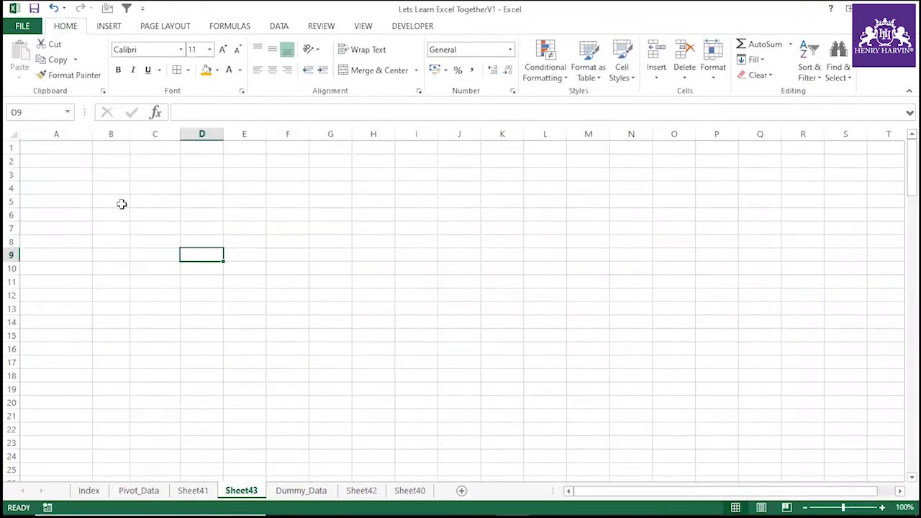
# Create a PivotTable on a new sheet from the Dummy_Data order table using the PivotTable wizard.
pyautogui.click(204, 493)
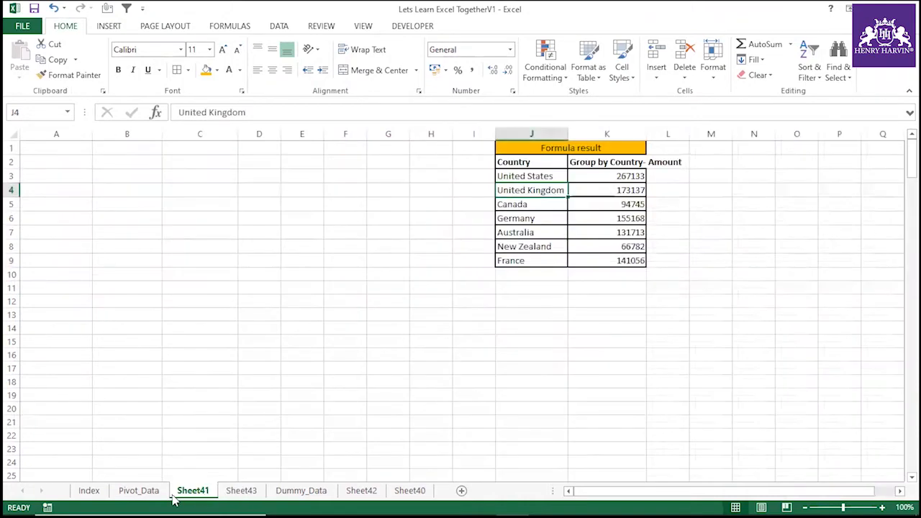
pyautogui.click(241, 491)
pyautogui.click(295, 492)
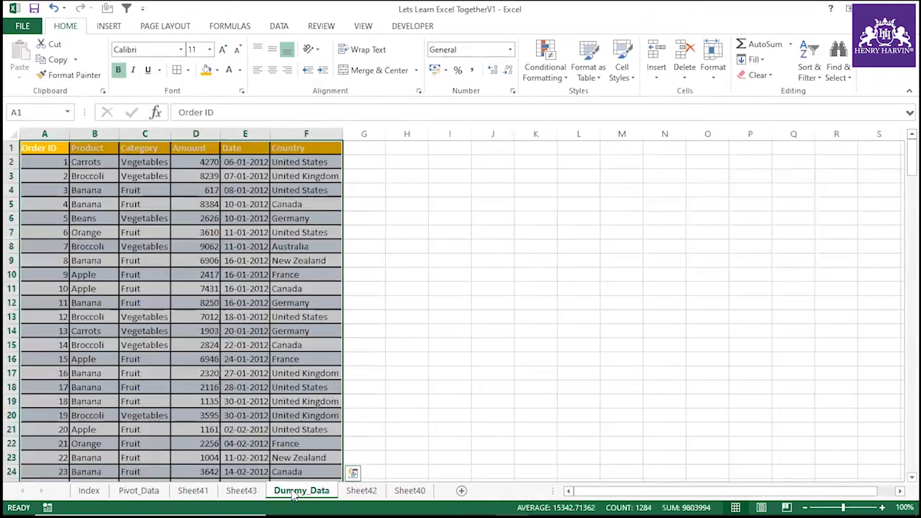
pyautogui.press('alt')
pyautogui.press('d')
pyautogui.press('p')
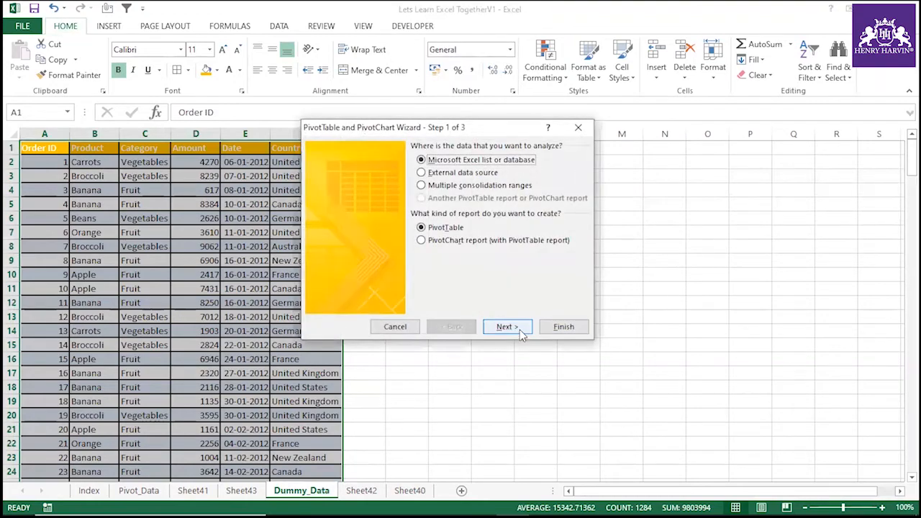
pyautogui.click(520, 331)
pyautogui.click(552, 254)
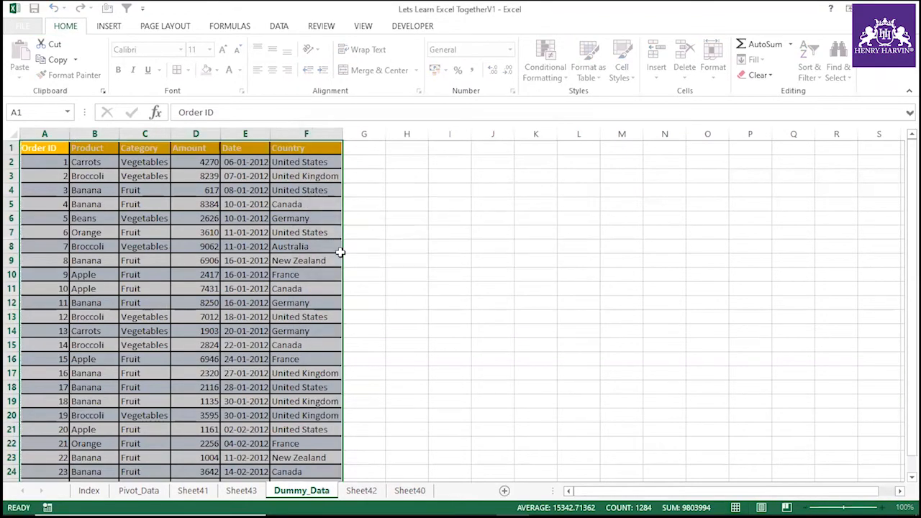
# Place Country in the rows and Amount in the values of the new PivotTable, and review the country totals.
pyautogui.moveTo(782, 258); pyautogui.dragTo(790, 435)
pyautogui.moveTo(794, 232); pyautogui.dragTo(879, 448)
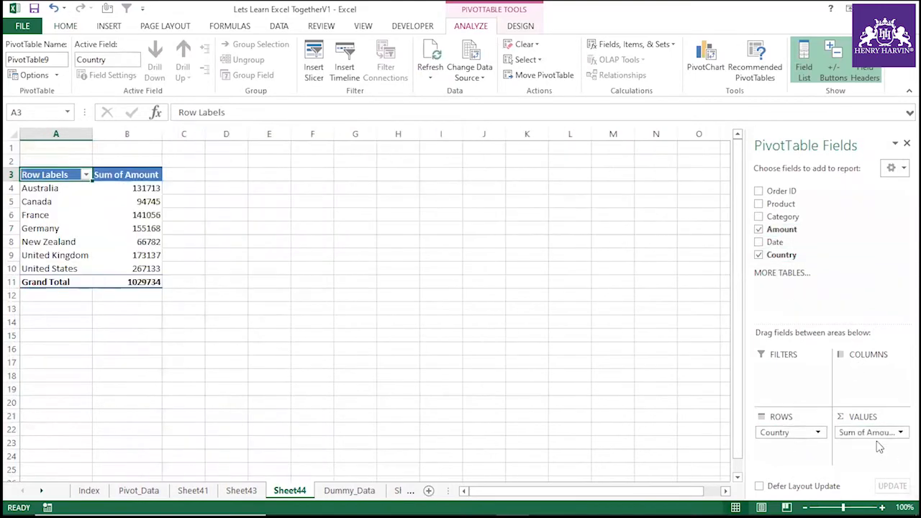
pyautogui.click(65, 223)
pyautogui.click(124, 227)
pyautogui.click(81, 209)
pyautogui.click(134, 210)
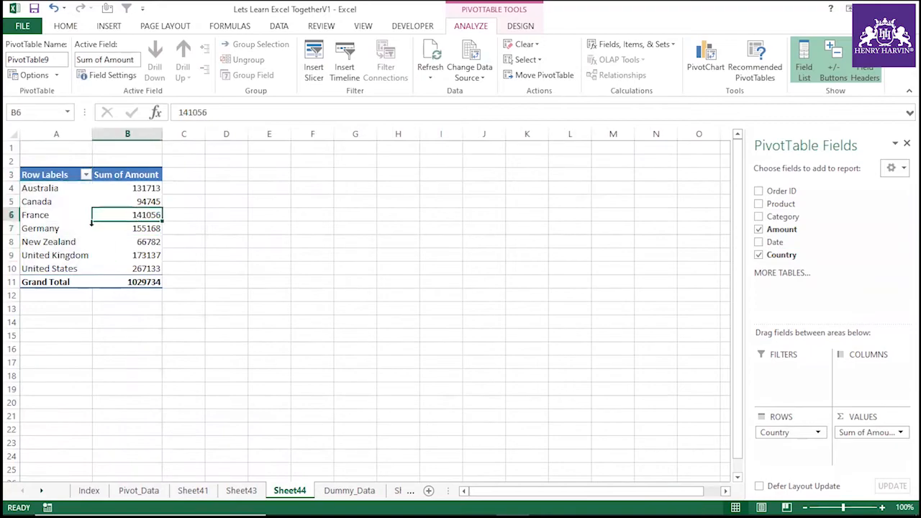
pyautogui.click(61, 230)
pyautogui.click(128, 229)
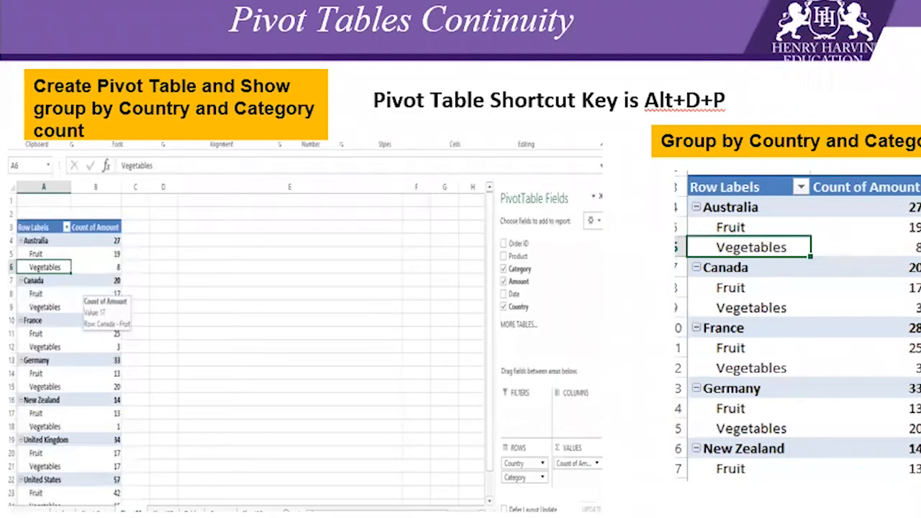
pyautogui.press('Right')
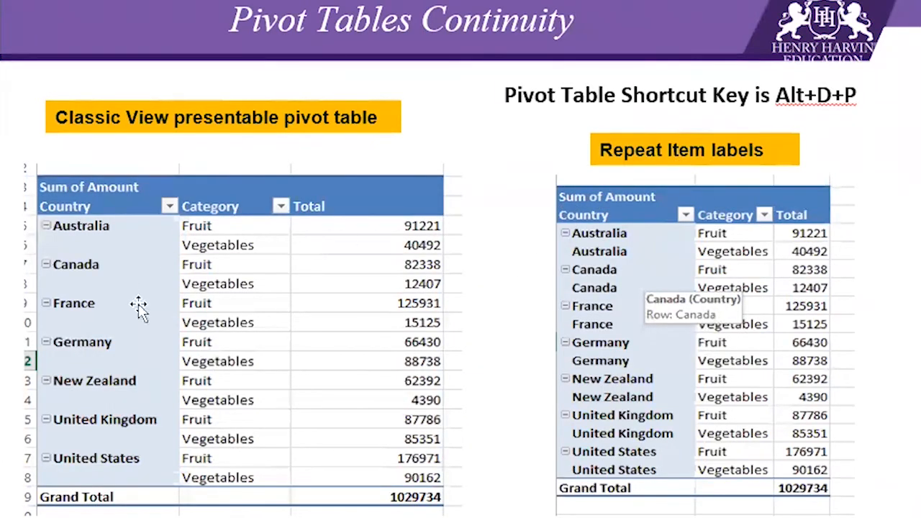
pyautogui.click(340, 112)
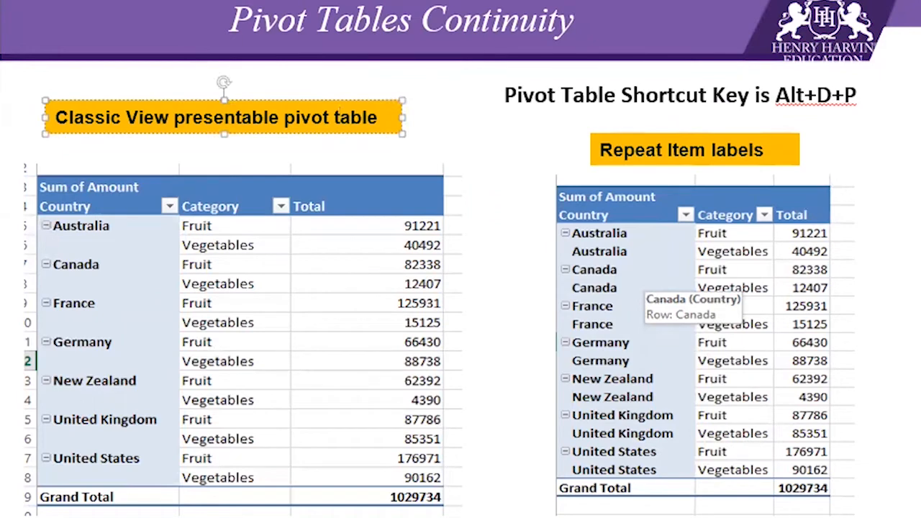
pyautogui.press('pagedown')
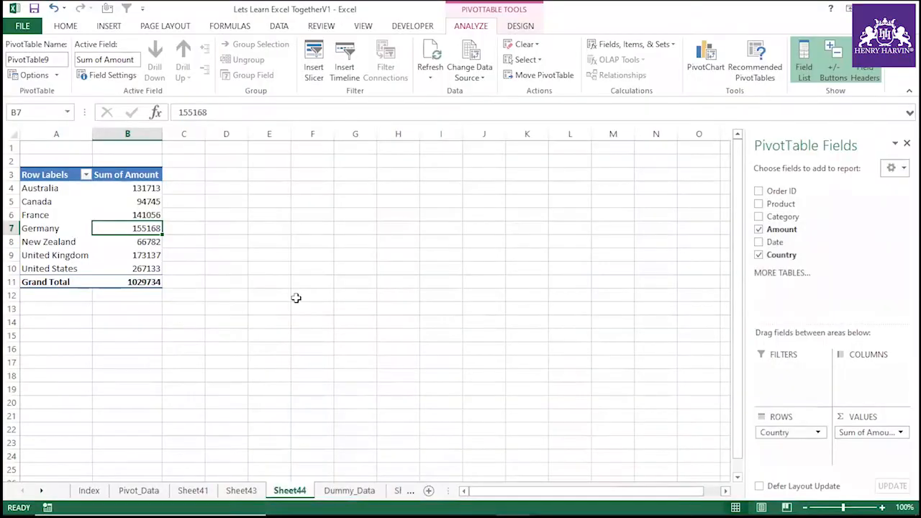
# Sort the PivotTable's Sum of Amount values from smallest to largest.
pyautogui.click(148, 202)
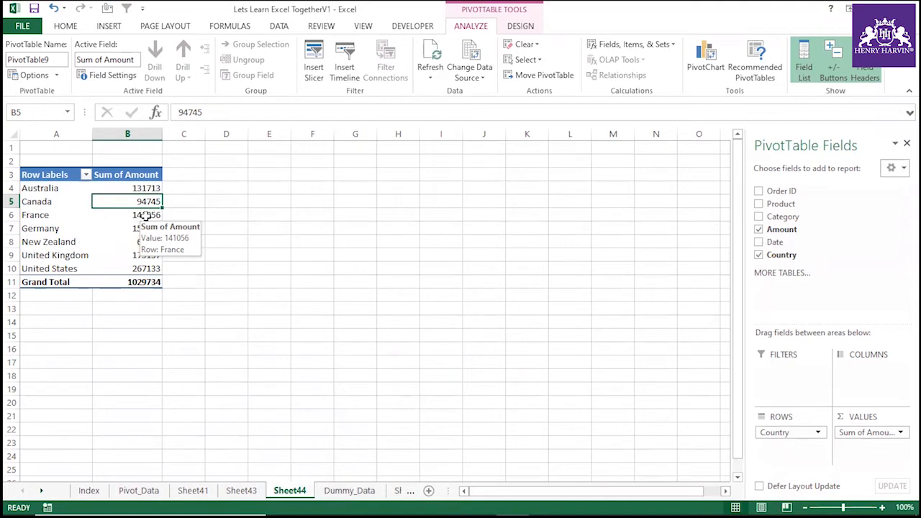
pyautogui.rightClick(147, 217)
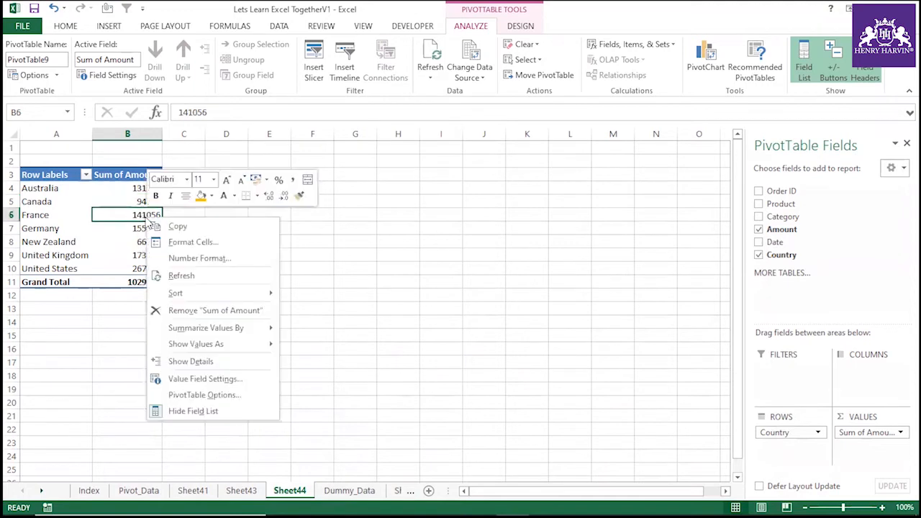
pyautogui.click(443, 192)
pyautogui.click(262, 287)
pyautogui.rightClick(137, 213)
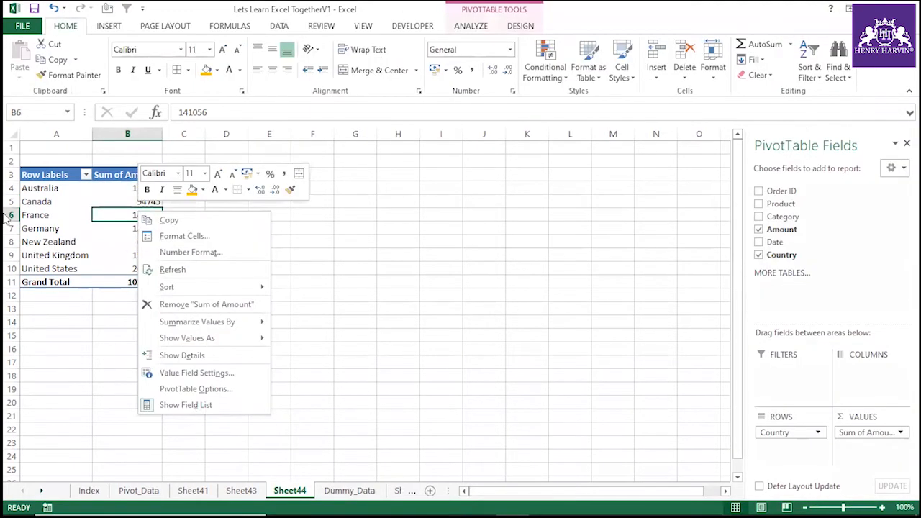
pyautogui.moveTo(191, 289)
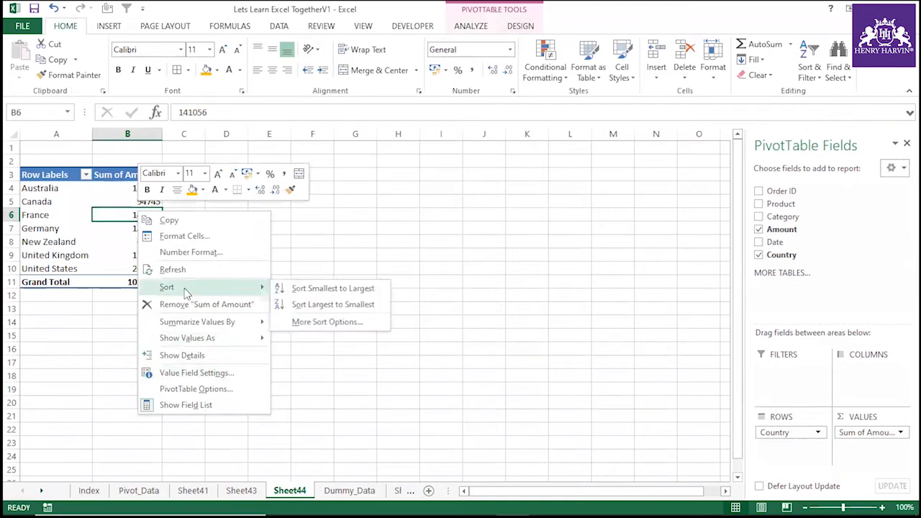
pyautogui.click(314, 288)
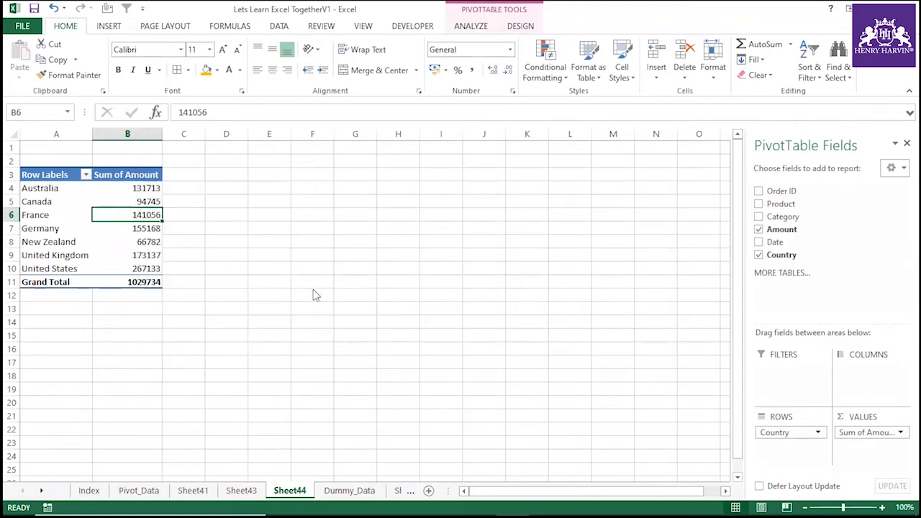
pyautogui.click(229, 258)
pyautogui.moveTo(62, 188); pyautogui.dragTo(146, 271)
pyautogui.click(226, 255)
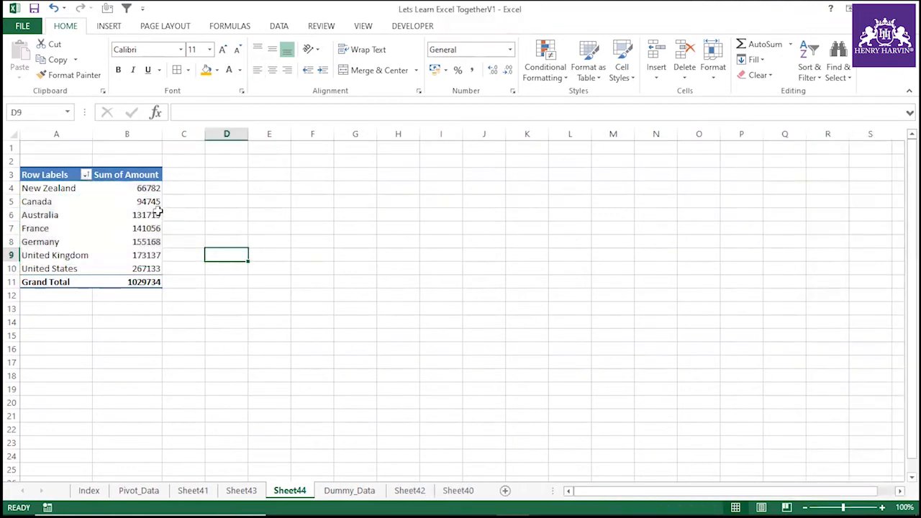
# Sort the PivotTable's Sum of Amount values from largest to smallest.
pyautogui.rightClick(159, 215)
pyautogui.moveTo(216, 288)
pyautogui.click(328, 305)
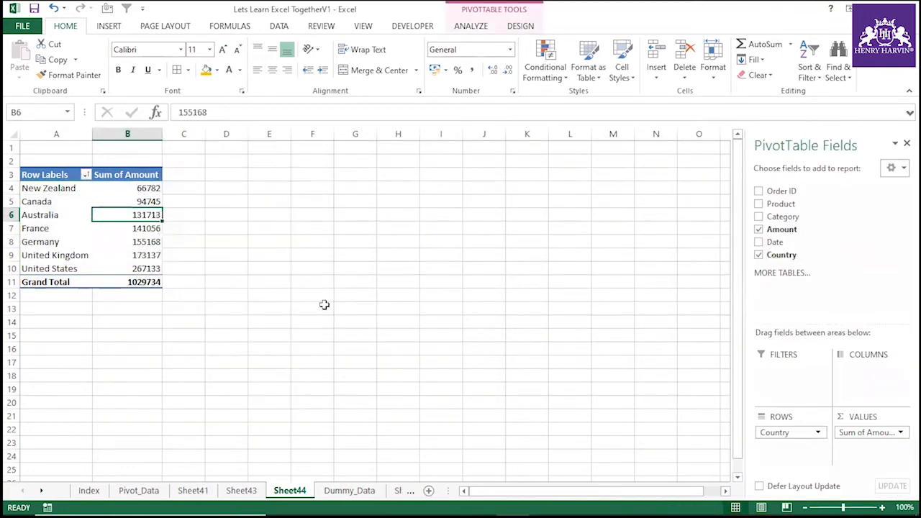
pyautogui.click(257, 281)
# Sort the PivotTable's country row labels from A to Z.
pyautogui.click(46, 215)
pyautogui.rightClick(47, 215)
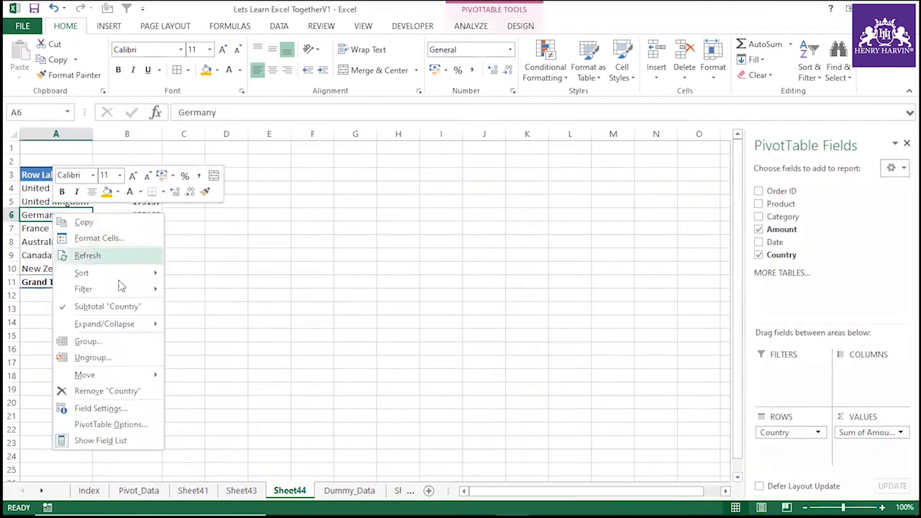
pyautogui.moveTo(107, 273)
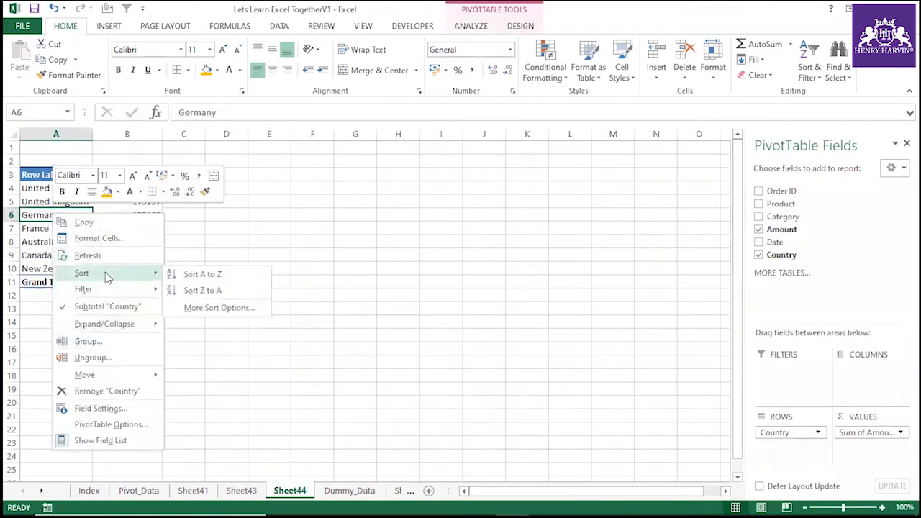
pyautogui.click(209, 273)
pyautogui.click(218, 242)
pyautogui.moveTo(55, 188); pyautogui.dragTo(115, 269)
pyautogui.click(232, 268)
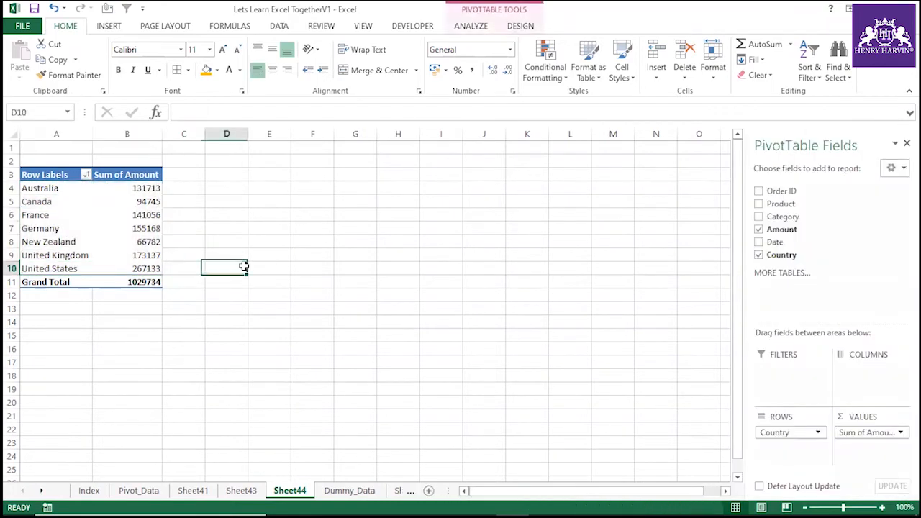
# Try showing the Sum of Amount values as % of Grand Total, and undo the change.
pyautogui.rightClick(140, 218)
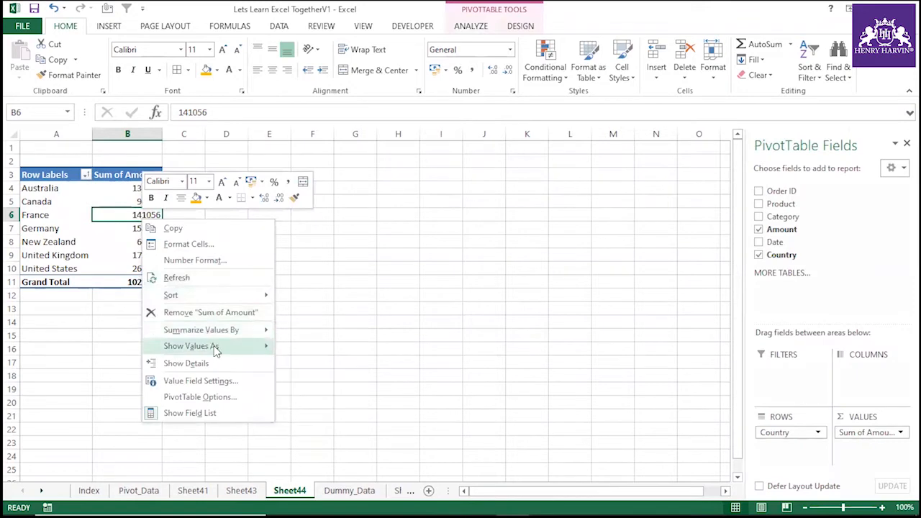
pyautogui.moveTo(214, 346)
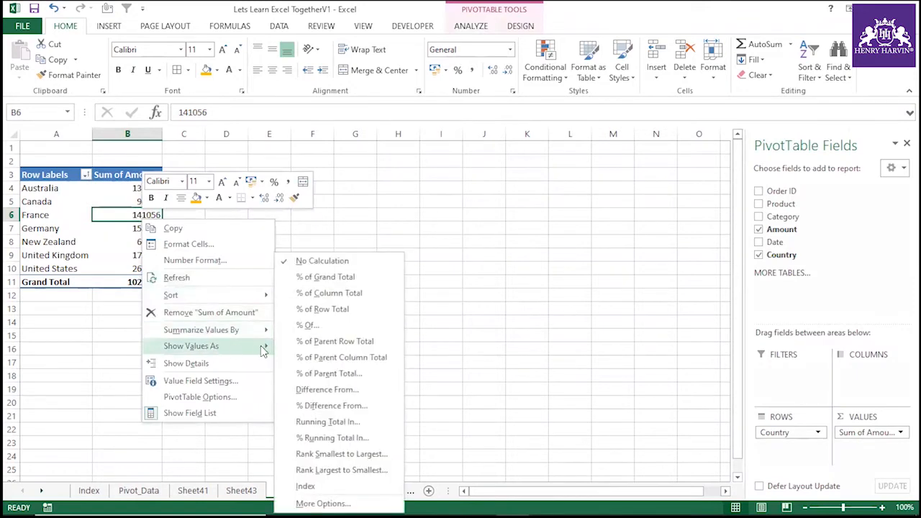
pyautogui.click(316, 278)
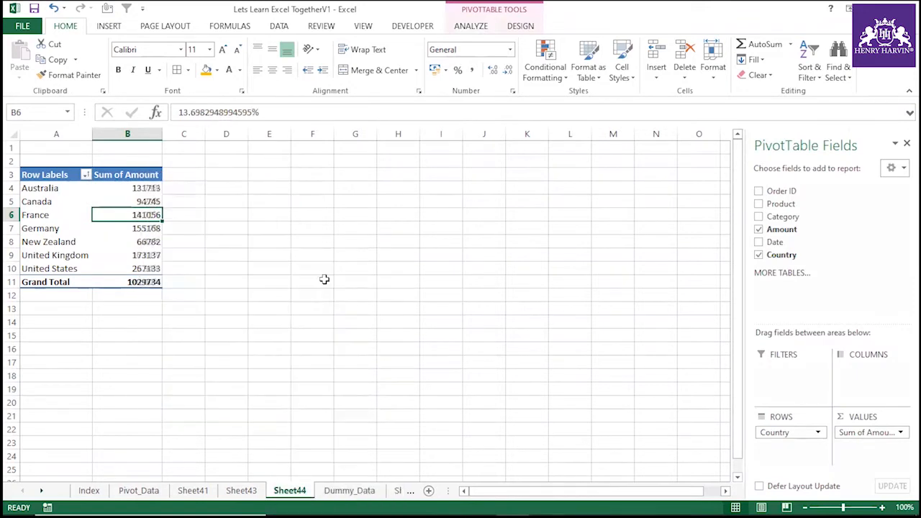
pyautogui.click(255, 288)
pyautogui.click(130, 216)
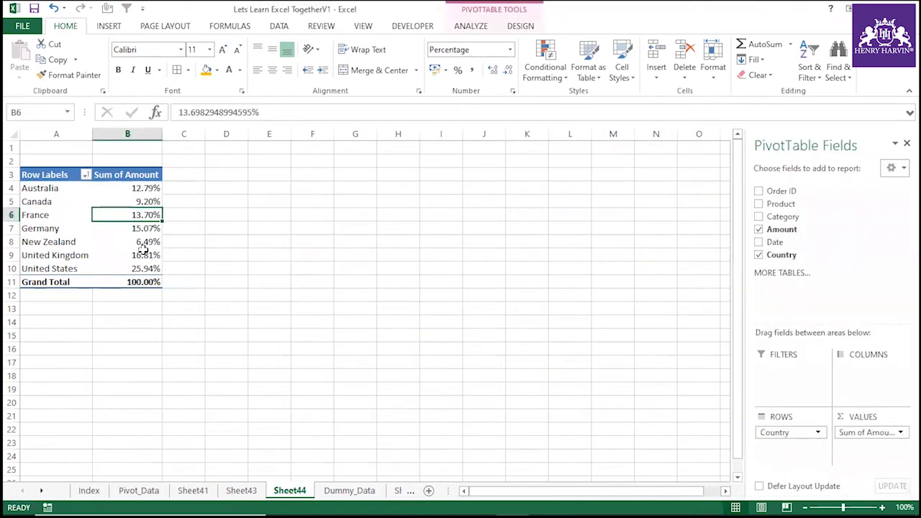
pyautogui.click(143, 253)
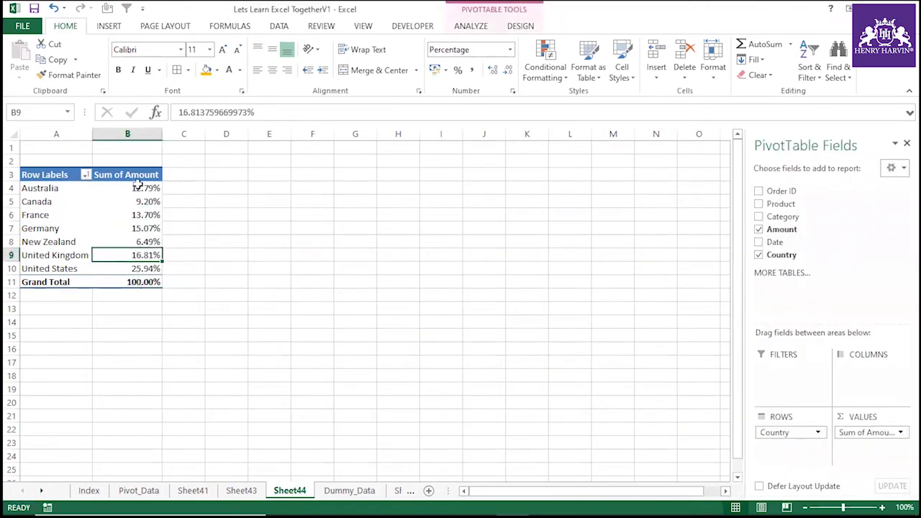
pyautogui.moveTo(137, 185)
pyautogui.hotkey('ctrl', 'z')
# Add the Amount field to the PivotTable's values a second time, beside the existing Sum of Amount.
pyautogui.click(224, 254)
pyautogui.click(154, 229)
pyautogui.moveTo(783, 233); pyautogui.dragTo(861, 457)
pyautogui.click(383, 323)
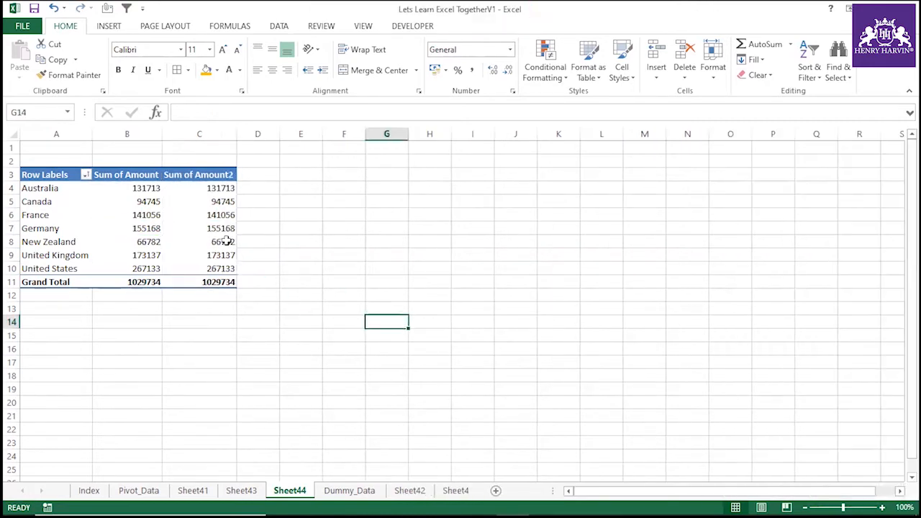
# Show the second Amount column's values as % of Grand Total.
pyautogui.click(225, 242)
pyautogui.rightClick(222, 227)
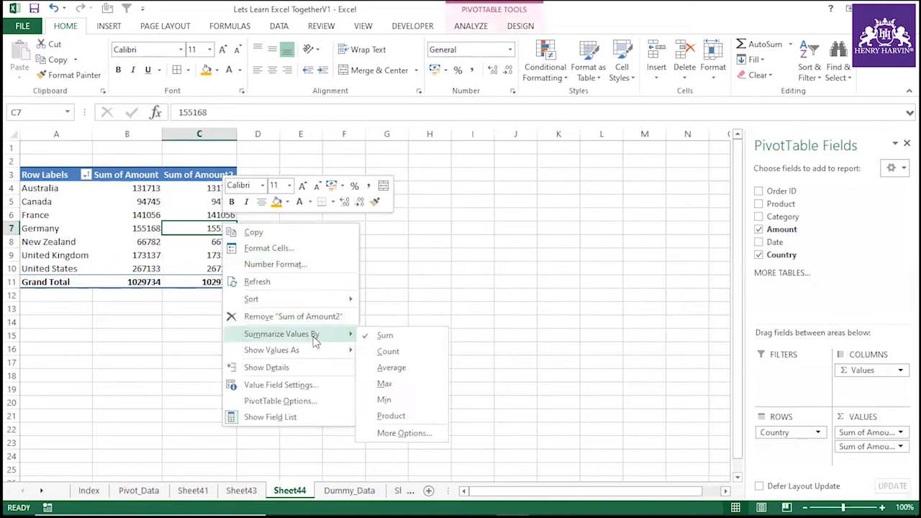
pyautogui.moveTo(309, 349)
pyautogui.click(424, 277)
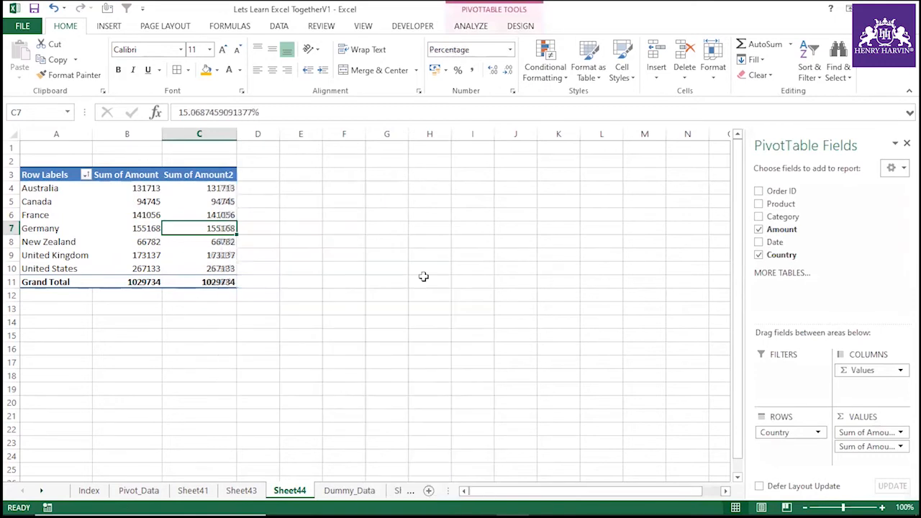
pyautogui.click(205, 333)
# Review each country's amount alongside its percentage share in the PivotTable.
pyautogui.click(208, 205)
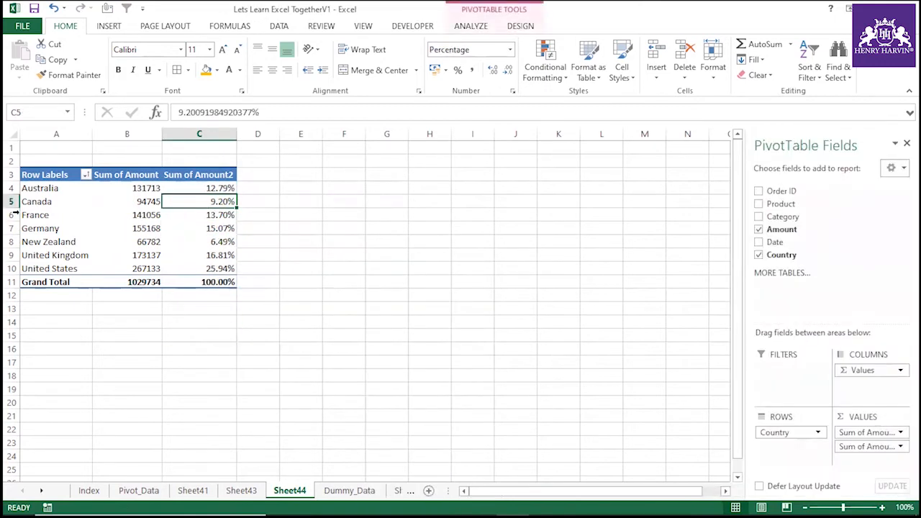
pyautogui.moveTo(44, 187); pyautogui.dragTo(230, 267)
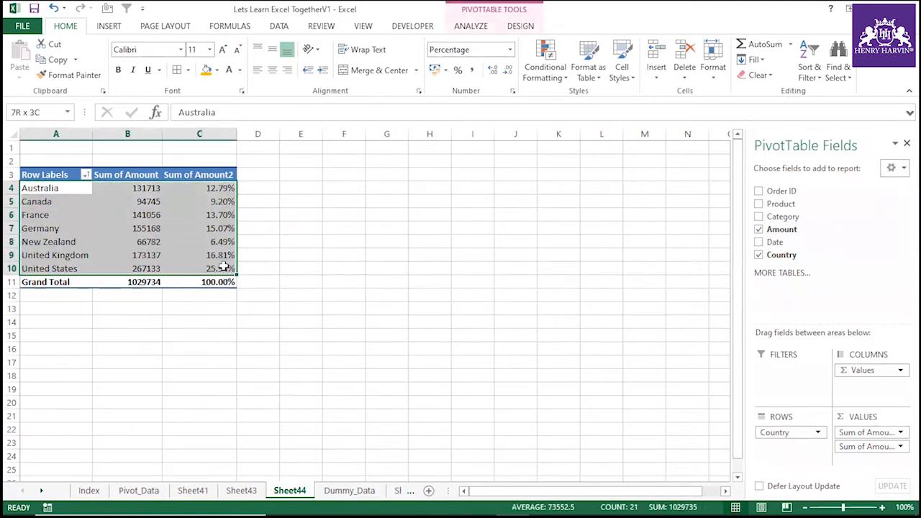
pyautogui.click(124, 308)
pyautogui.click(48, 192)
pyautogui.moveTo(47, 200); pyautogui.dragTo(43, 269)
pyautogui.moveTo(144, 189); pyautogui.dragTo(148, 282)
pyautogui.moveTo(217, 189); pyautogui.dragTo(218, 283)
# Rename the Sum of Amount2 column header to Percent.
pyautogui.click(219, 175)
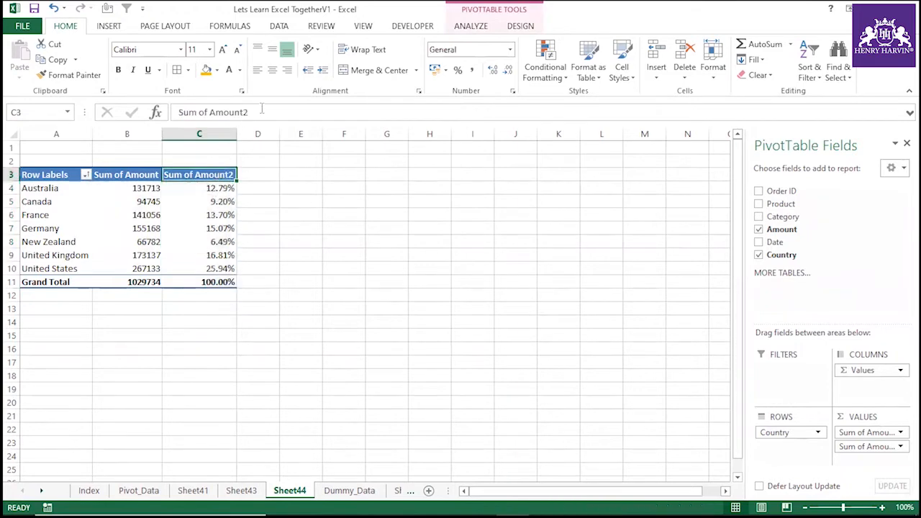
pyautogui.moveTo(260, 110); pyautogui.dragTo(126, 111)
pyautogui.press('BackSpace')
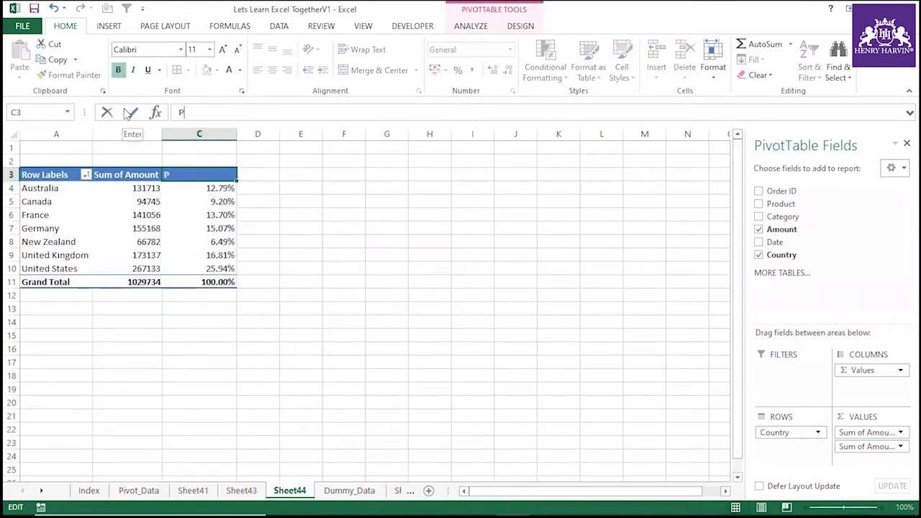
pyautogui.write('Percent')
pyautogui.press('Return')
pyautogui.click(283, 231)
pyautogui.click(233, 204)
# Sort the PivotTable by Sum of Amount from largest to smallest.
pyautogui.click(159, 214)
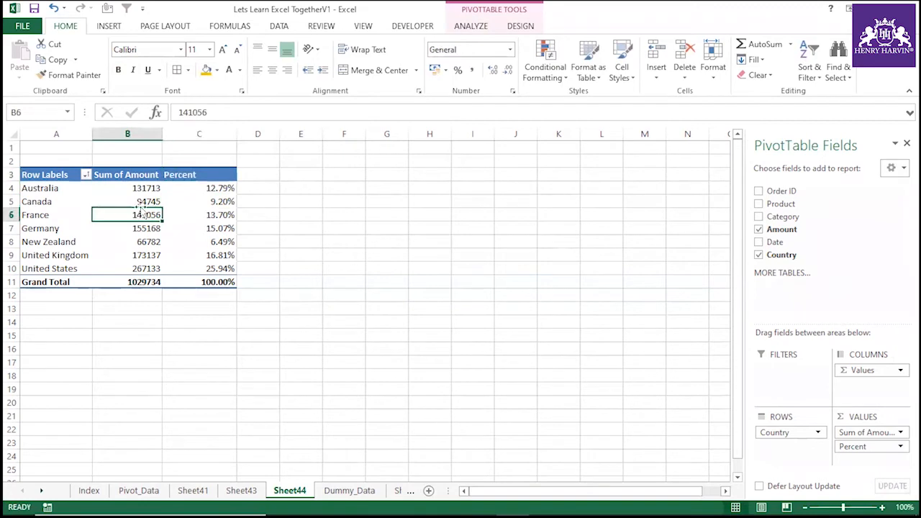
pyautogui.rightClick(147, 200)
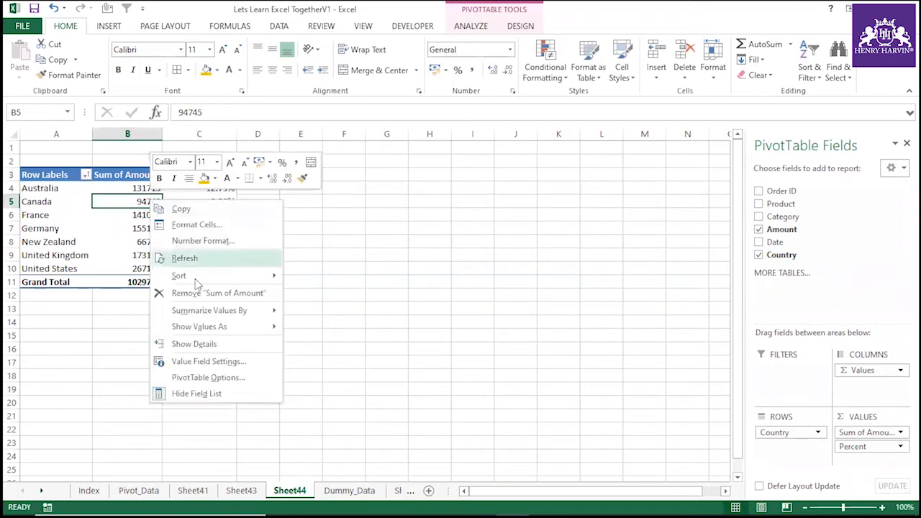
pyautogui.moveTo(197, 281)
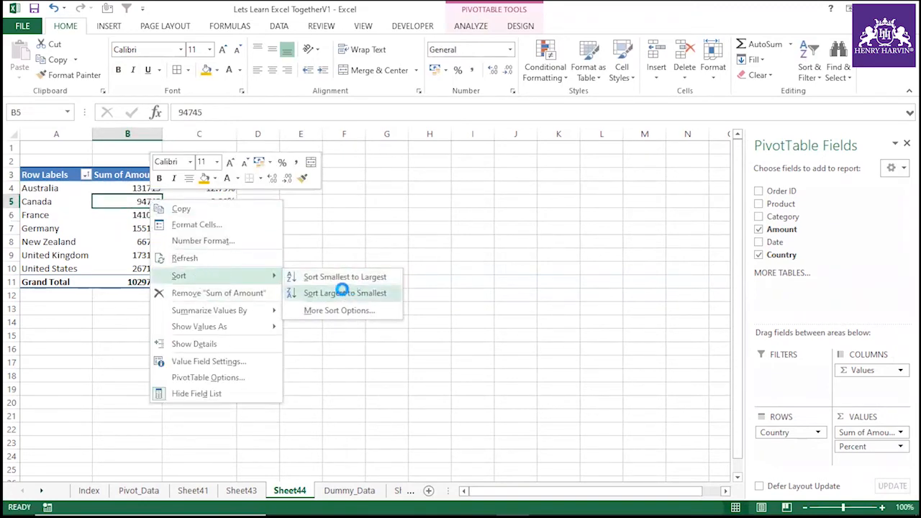
# Sort the pivot table's countries by Sum of Amount from largest to smallest.
pyautogui.click(347, 293)
pyautogui.click(207, 322)
pyautogui.click(190, 228)
pyautogui.click(188, 202)
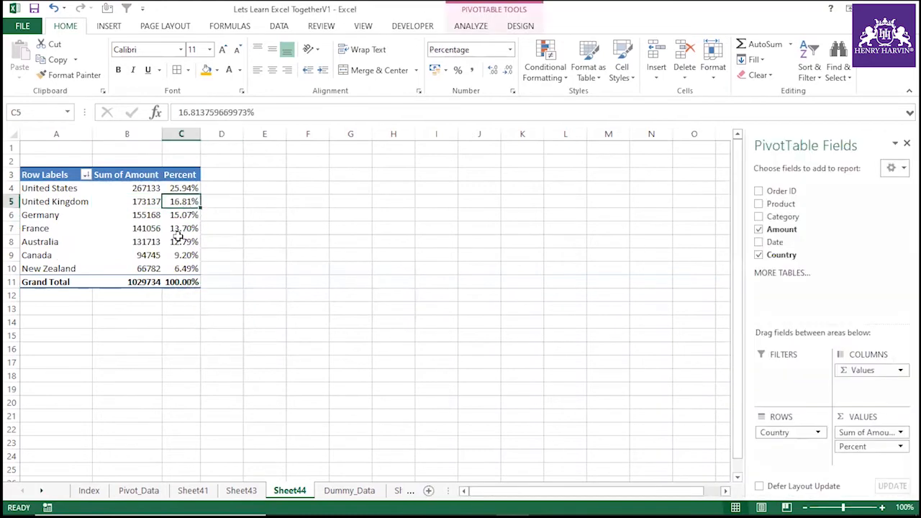
pyautogui.click(177, 239)
pyautogui.click(180, 202)
pyautogui.click(147, 188)
pyautogui.click(142, 282)
# Enter a GETPIVOTDATA formula in D4 dividing the United States amount by the grand total, referencing the pivot table cells directly.
pyautogui.click(222, 189)
pyautogui.write('=')
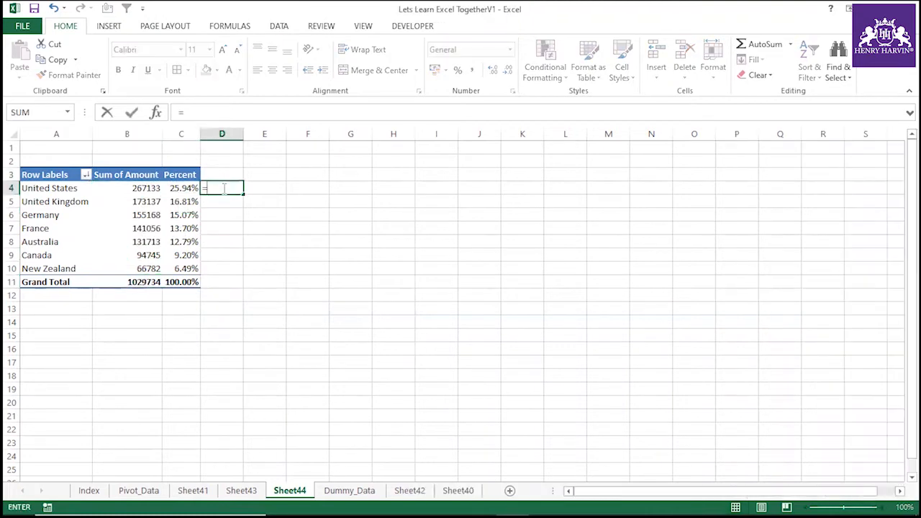
pyautogui.click(146, 189)
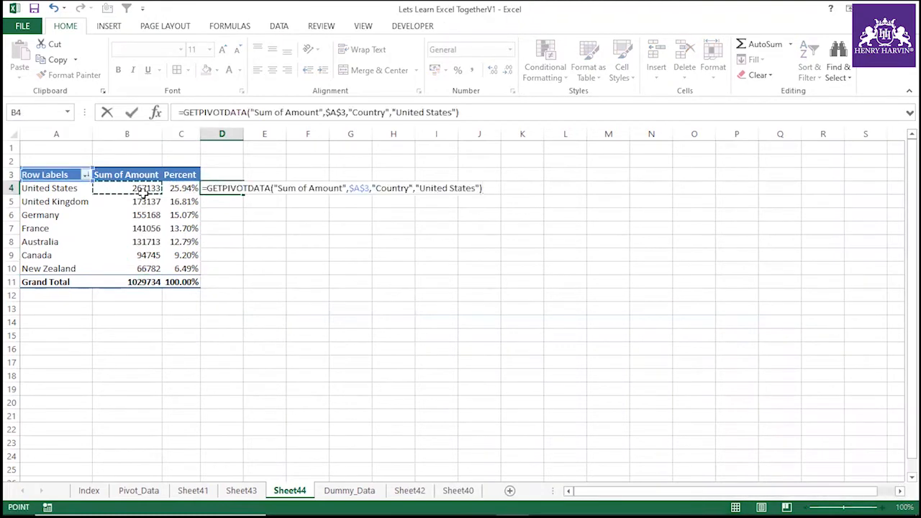
pyautogui.write('/')
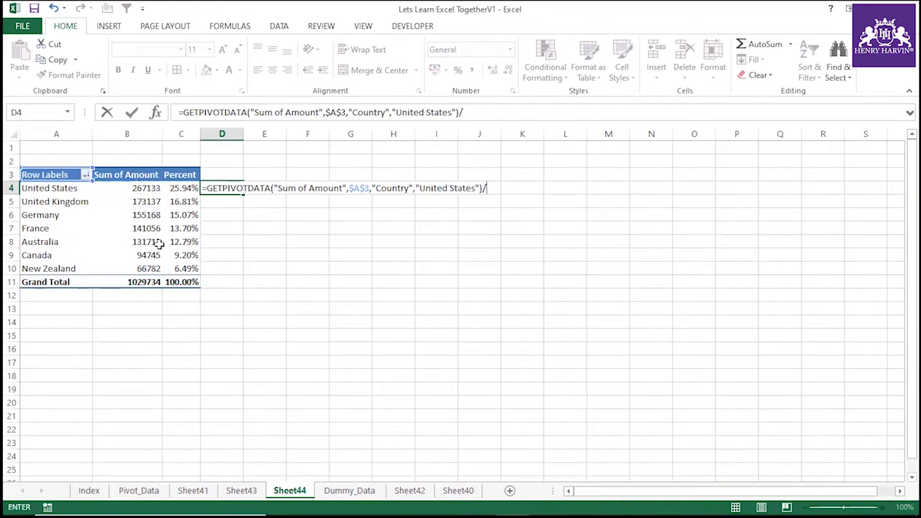
pyautogui.click(154, 282)
pyautogui.press('Return')
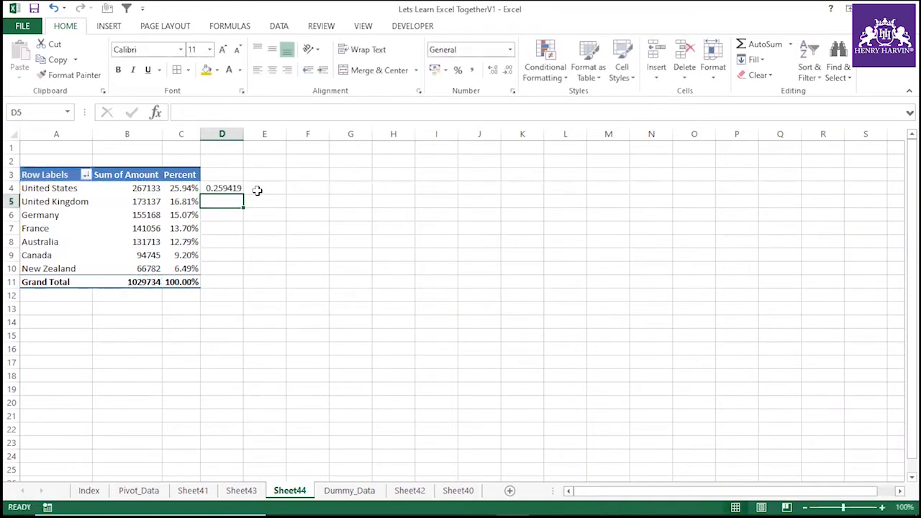
# Fill the D4 formula down to D10, format the range as percentages and check the copied formulas.
pyautogui.click(232, 187)
pyautogui.moveTo(243, 195); pyautogui.dragTo(237, 273)
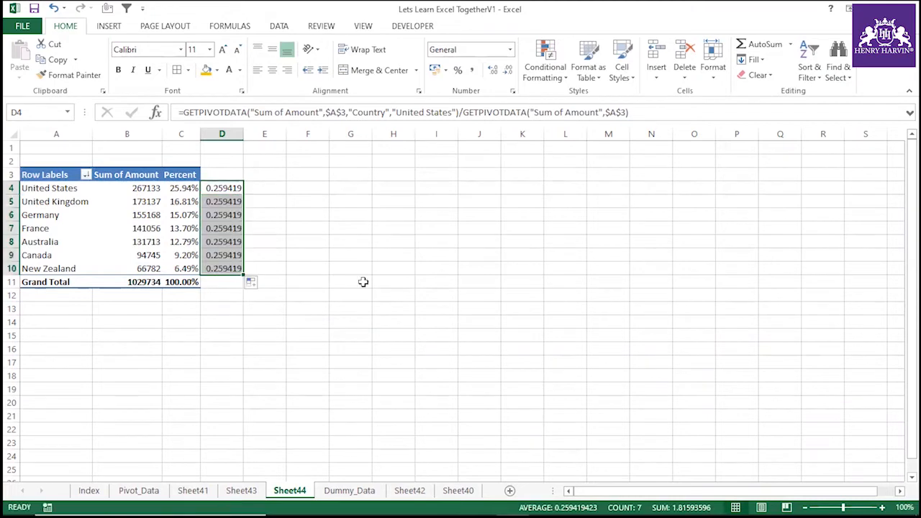
pyautogui.hotkey('ctrl', '5')
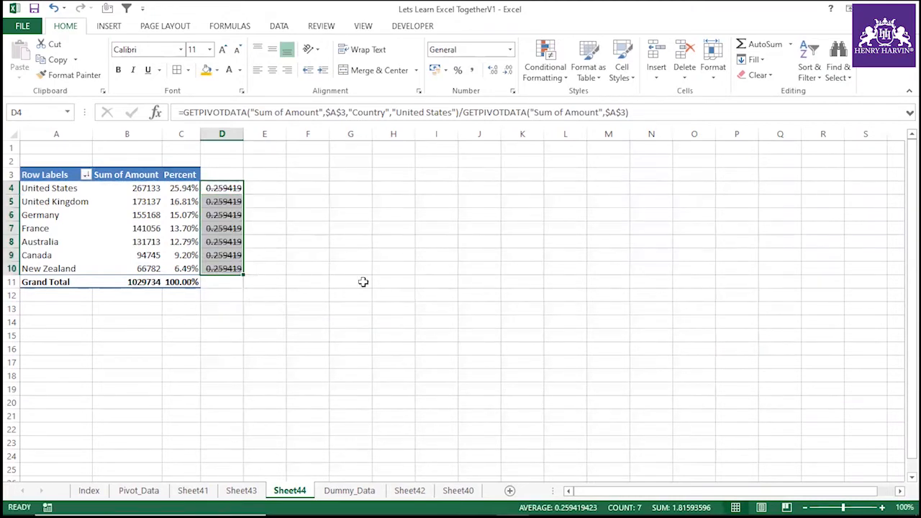
pyautogui.hotkey('ctrl', '5')
pyautogui.hotkey('ctrl', 'shift', '5')
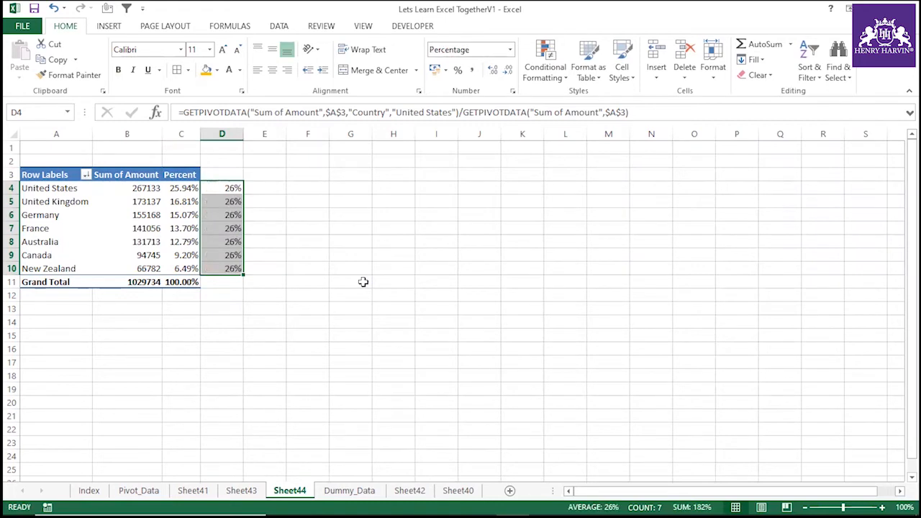
pyautogui.click(364, 282)
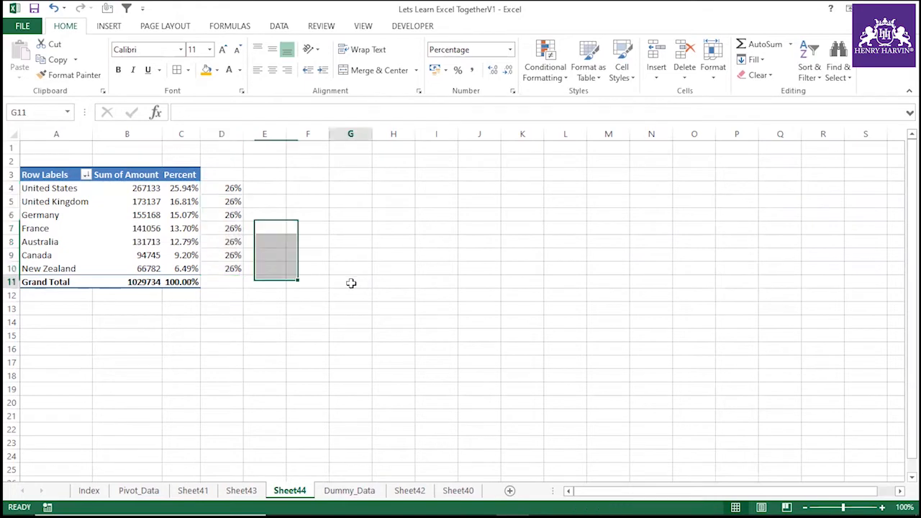
pyautogui.click(232, 203)
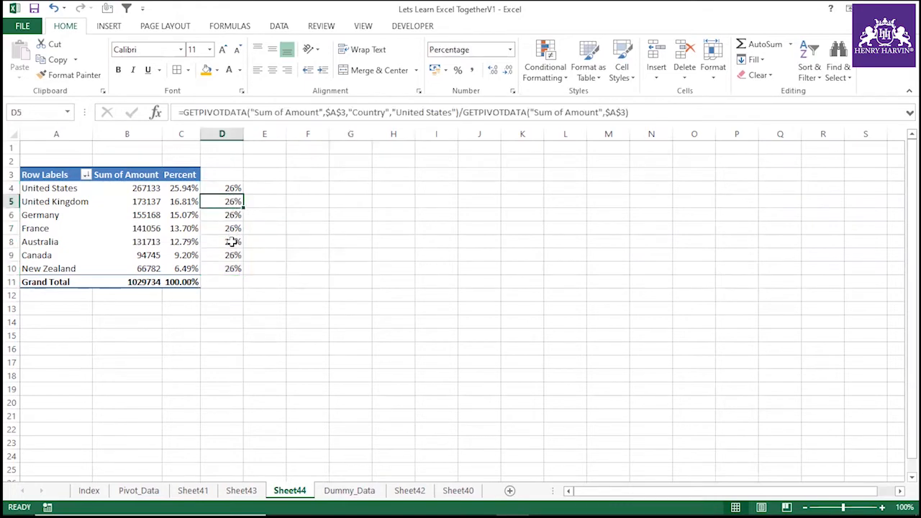
pyautogui.click(234, 229)
pyautogui.click(238, 215)
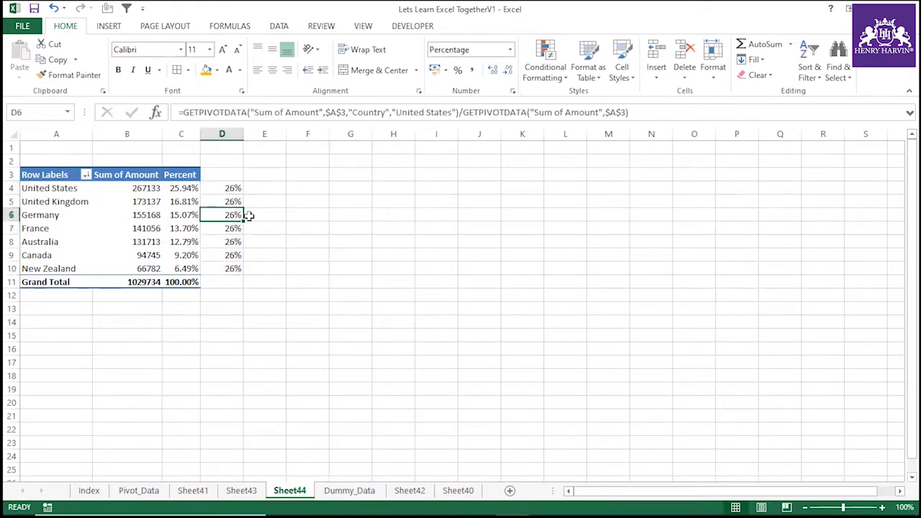
# Undo the percentage formatting and the formula fill in column D.
pyautogui.hotkey('ctrl', 'z')
pyautogui.hotkey('ctrl', 'z')
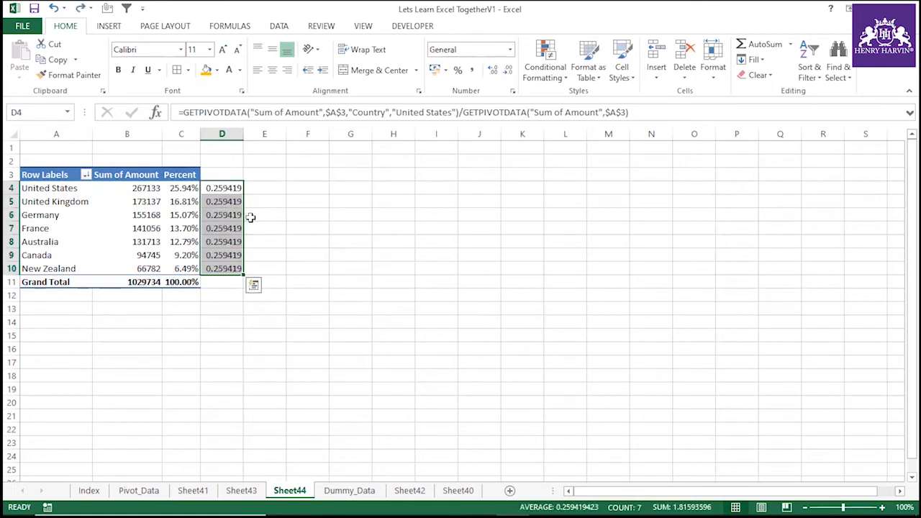
pyautogui.hotkey('ctrl', 'z')
pyautogui.click(249, 216)
# Change both $A$3 references in the D4 formula to the relative reference A3.
pyautogui.click(226, 187)
pyautogui.doubleClick(335, 113)
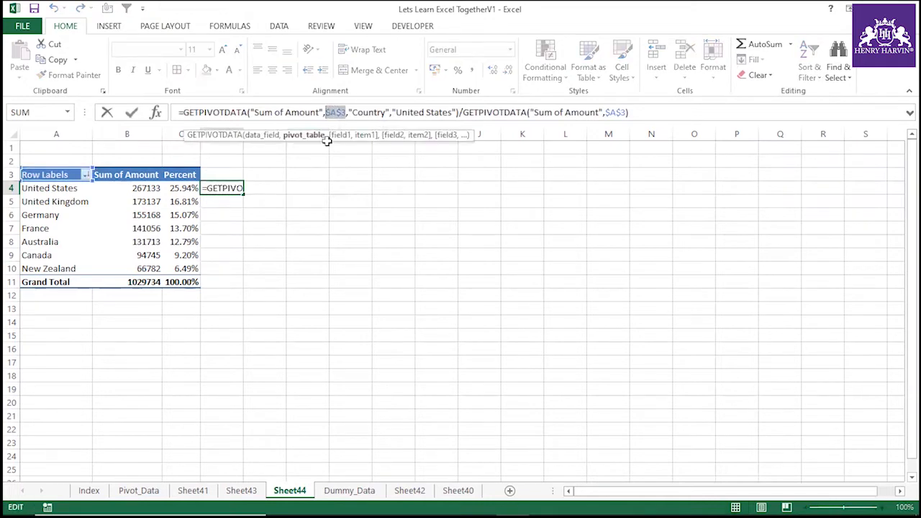
pyautogui.press('F4')
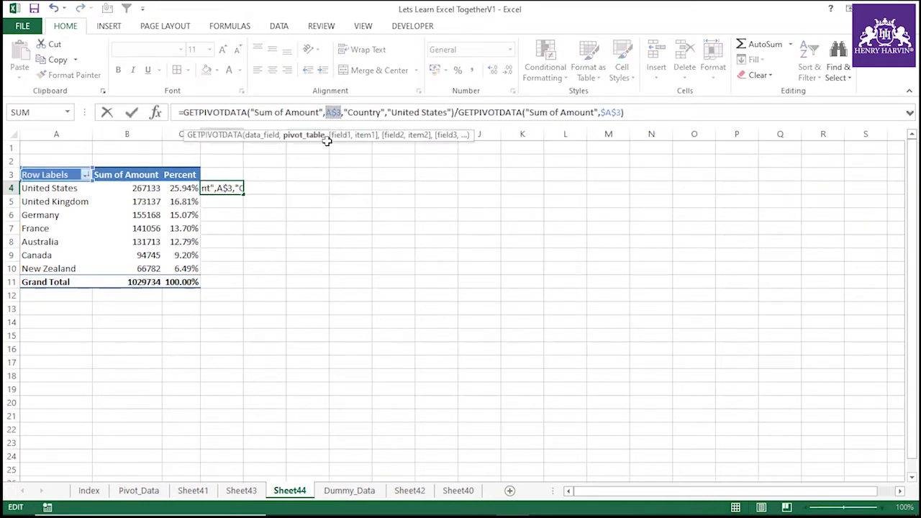
pyautogui.press('F4')
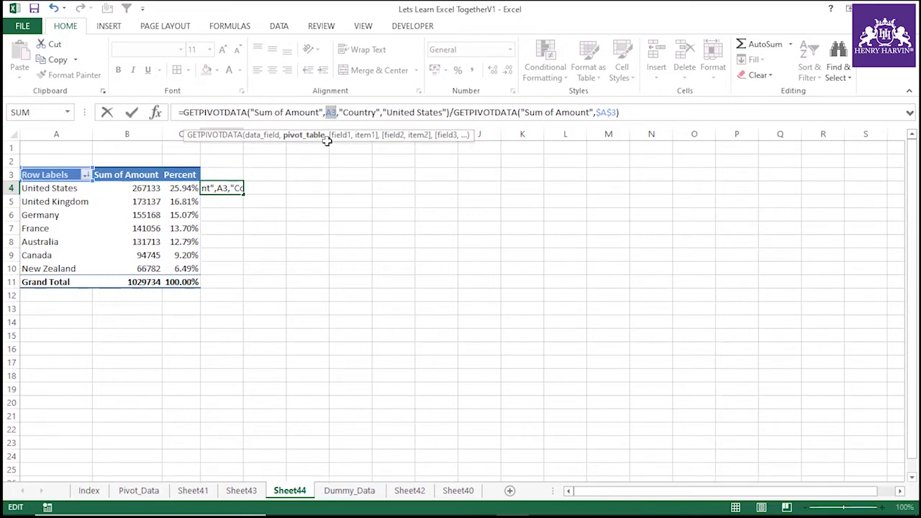
pyautogui.moveTo(616, 112); pyautogui.dragTo(597, 113)
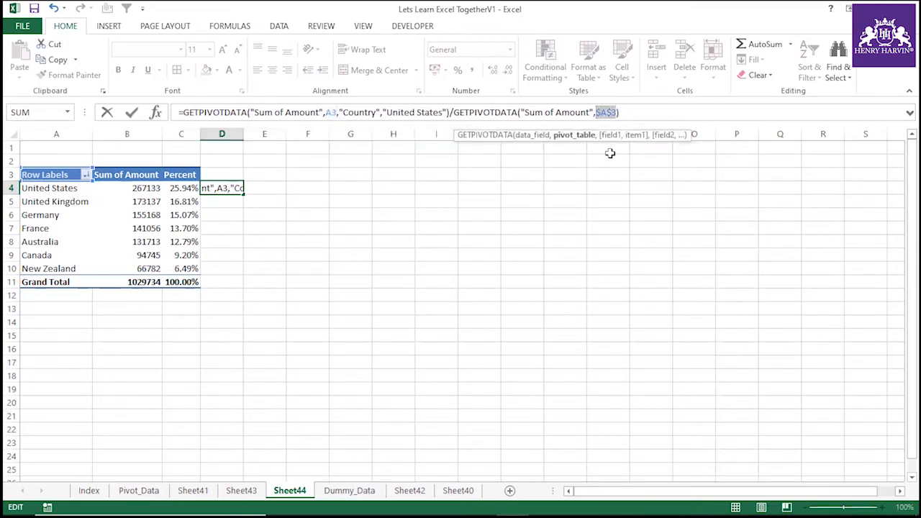
pyautogui.press('F4')
pyautogui.press('F4')
pyautogui.press('Return')
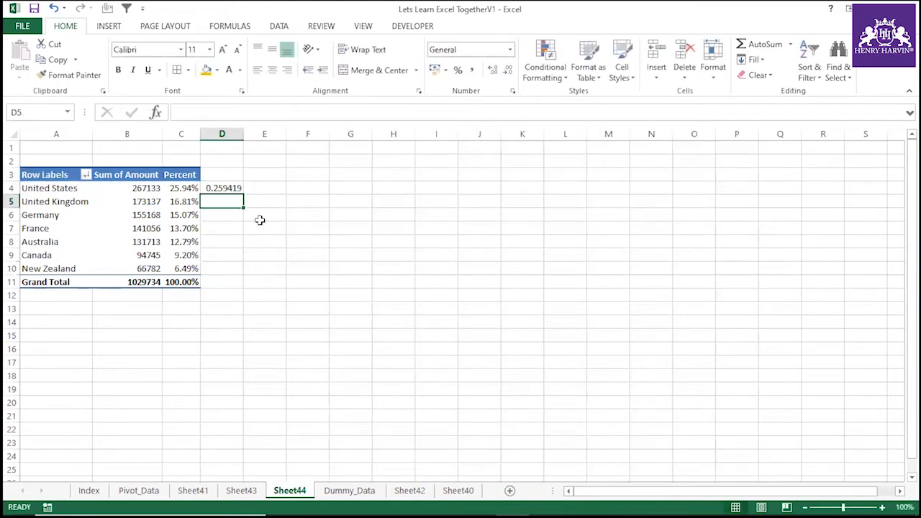
# Try copying the formula into D5, and clear both D5 and D4.
pyautogui.hotkey('ctrl', 'd')
pyautogui.press('Delete')
pyautogui.click(239, 187)
pyautogui.press('Delete')
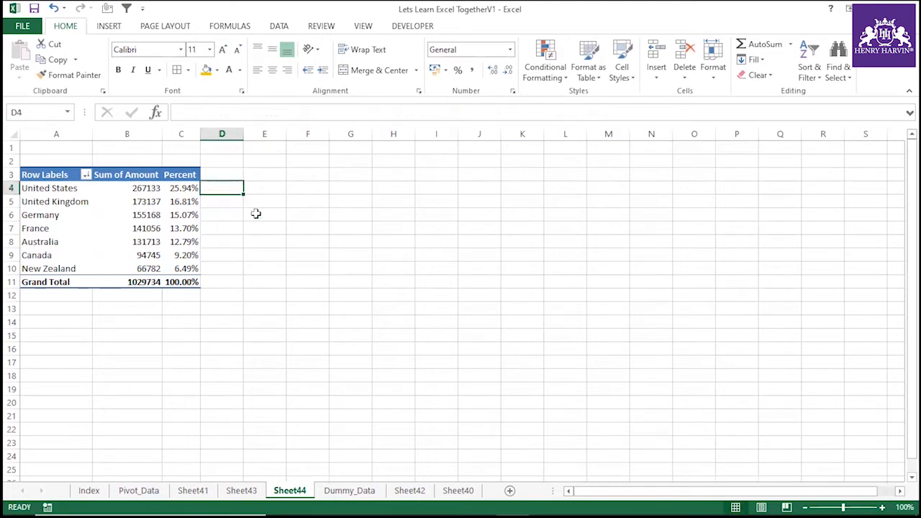
# Enter the formula =B4/B11 in cell D4 using manually written cell references.
pyautogui.write('=')
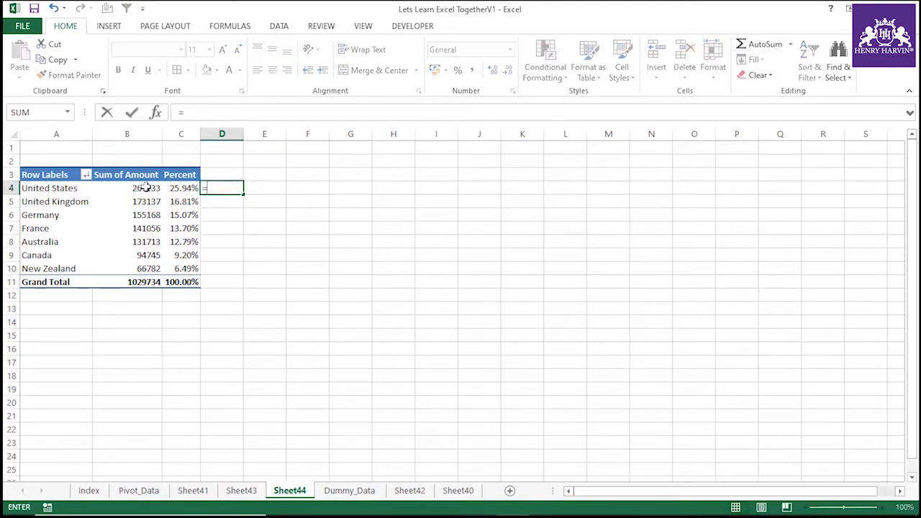
pyautogui.write('B4')
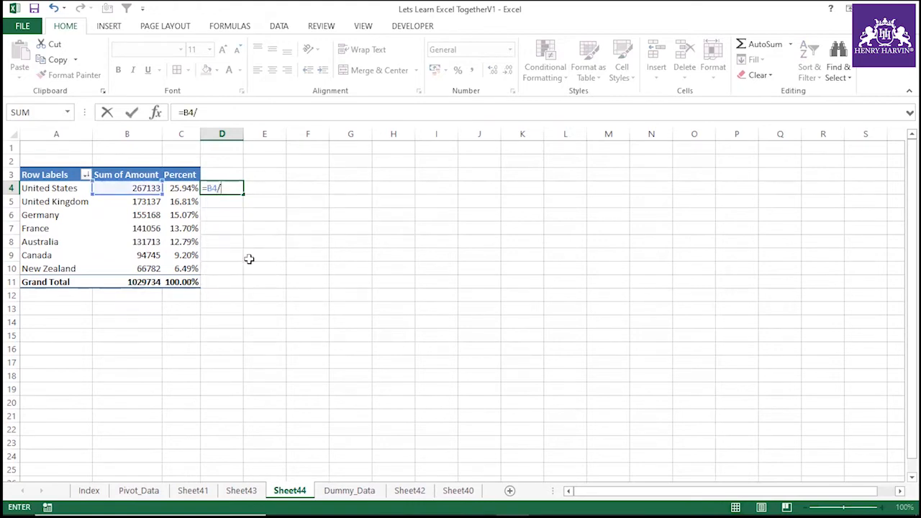
pyautogui.write('/$B$11')
pyautogui.press('Return')
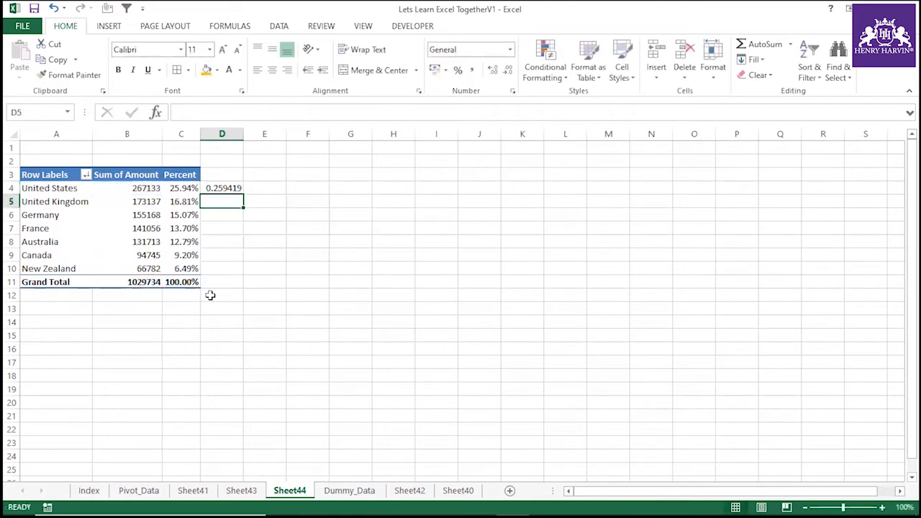
# Try filling the D4 formula with its relative B11 reference down to D10.
pyautogui.click(229, 188)
pyautogui.moveTo(243, 194); pyautogui.dragTo(335, 271)
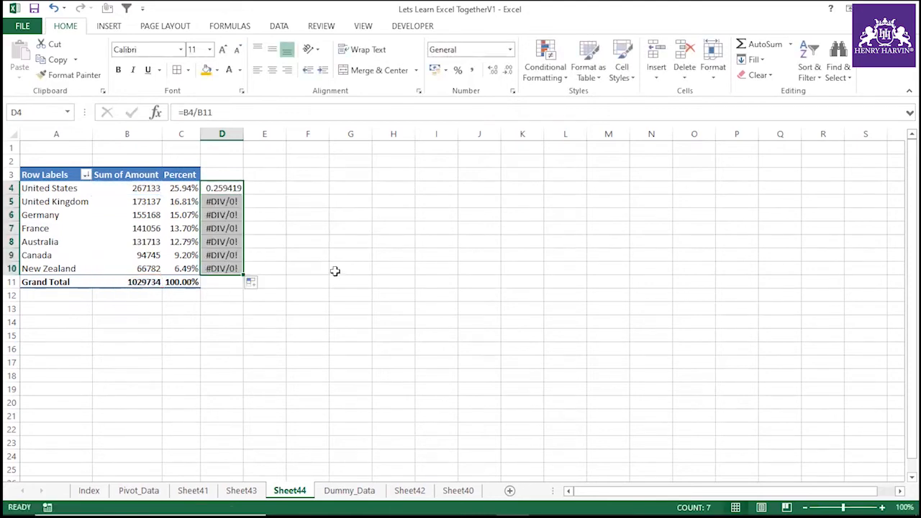
pyautogui.click(219, 201)
# Make the grand total reference in D4 absolute so the formula is =B4/$B$11.
pyautogui.click(227, 186)
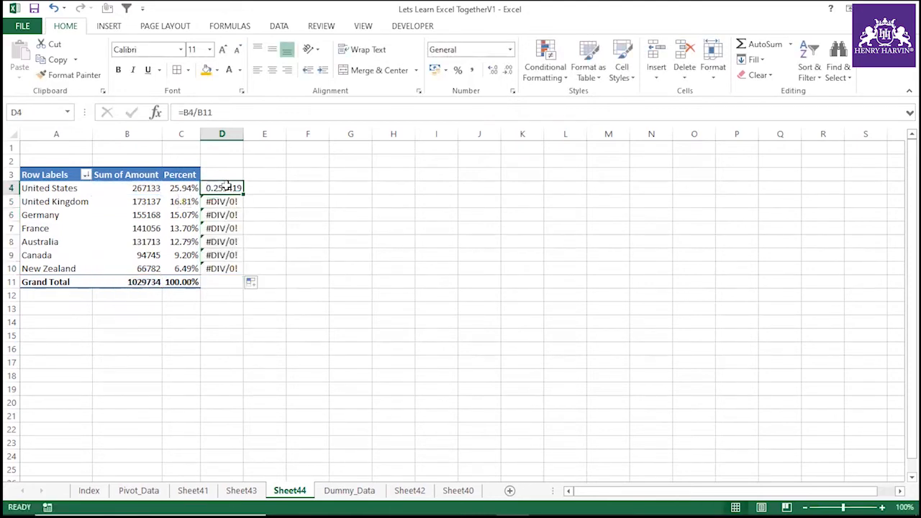
pyautogui.click(238, 113)
pyautogui.press('F4')
pyautogui.press('Return')
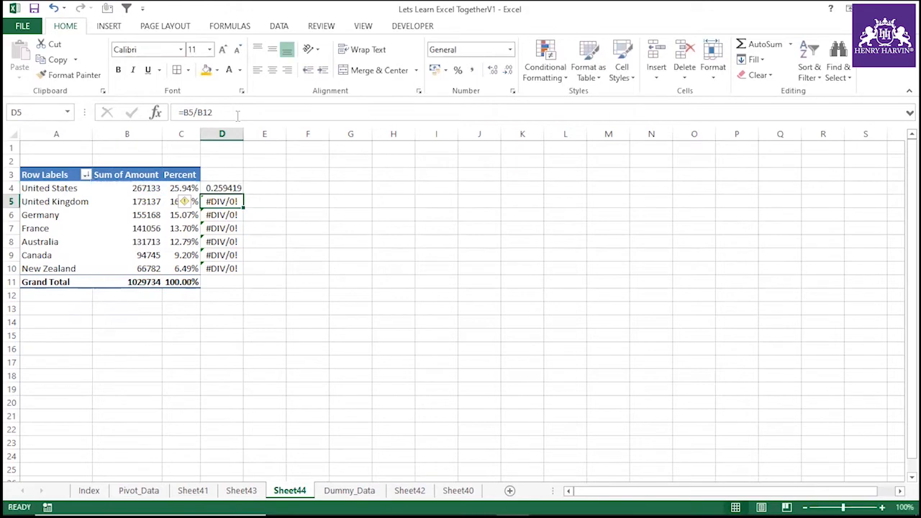
# Fill the corrected D4 formula down to D10 and format the range as percentages.
pyautogui.click(229, 186)
pyautogui.moveTo(246, 192); pyautogui.dragTo(242, 273)
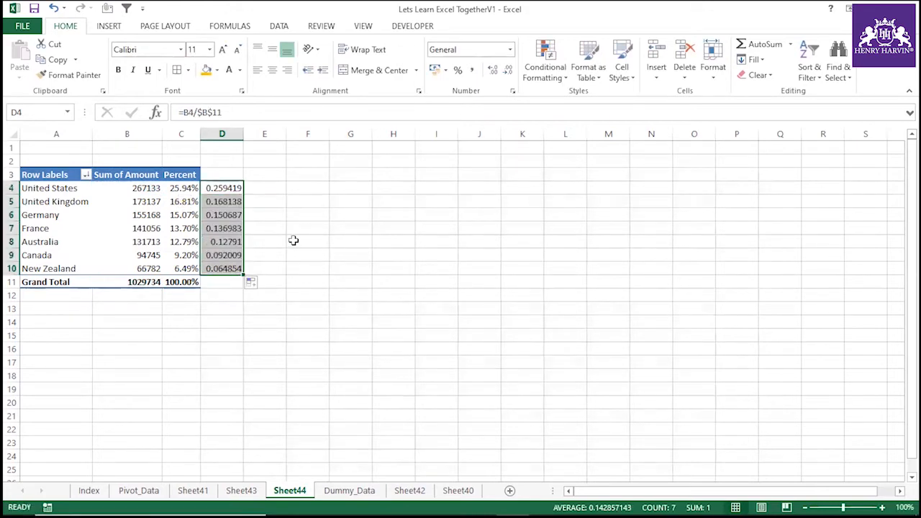
pyautogui.hotkey('ctrl', 'shift', '5')
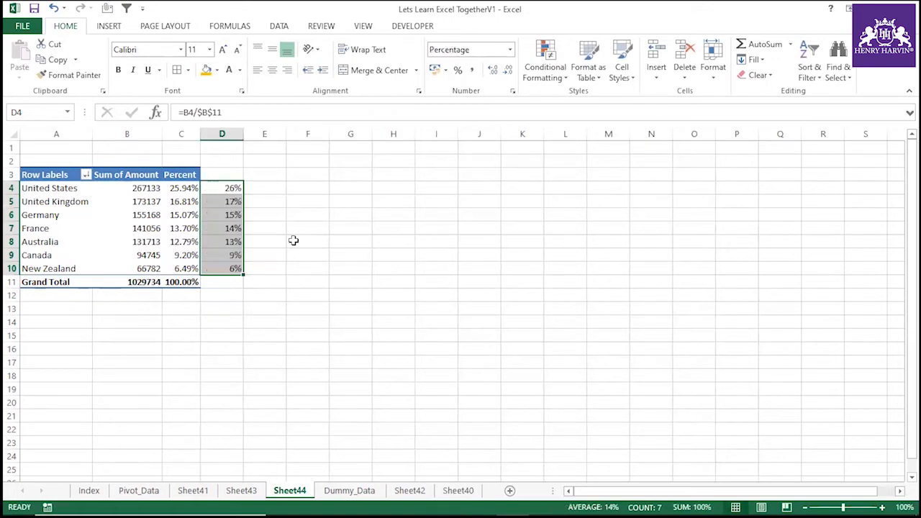
# Enter the note "ctrl+Shift+5" in F2 and autofit column F to its text.
pyautogui.click(305, 166)
pyautogui.write('cT')
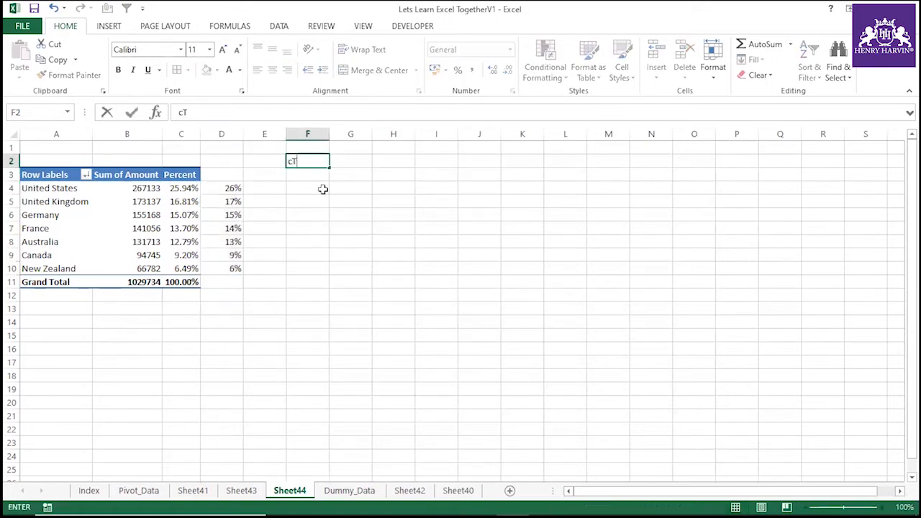
pyautogui.press('BackSpace')
pyautogui.press('BackSpace')
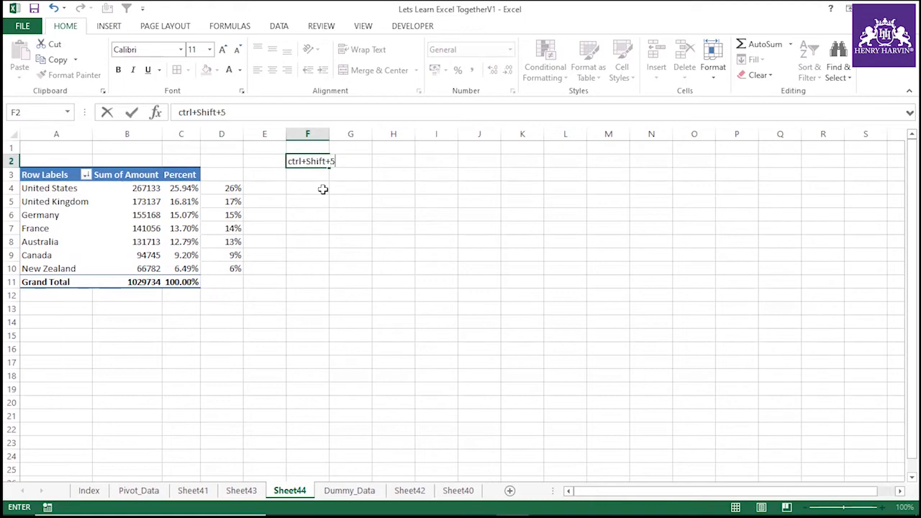
pyautogui.click(323, 191)
pyautogui.doubleClick(330, 137)
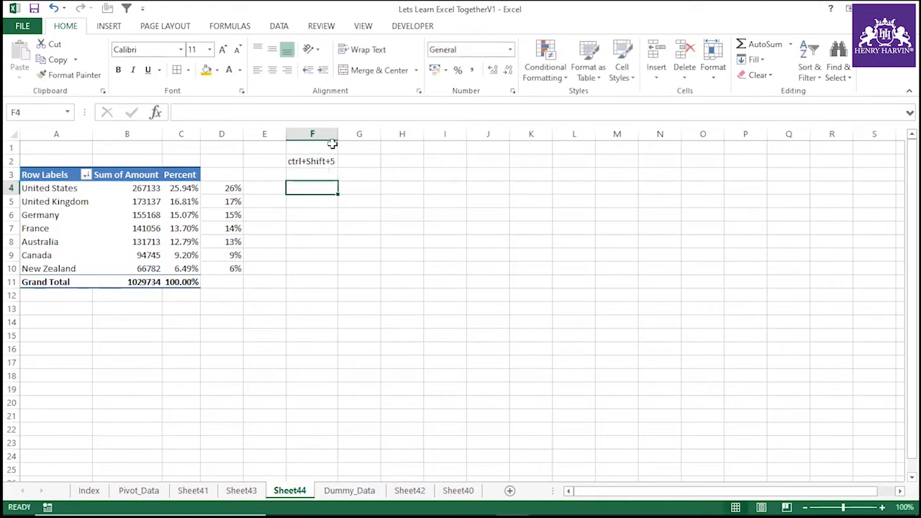
# Enter the description "% format" in G2 beside the shortcut note.
pyautogui.click(361, 161)
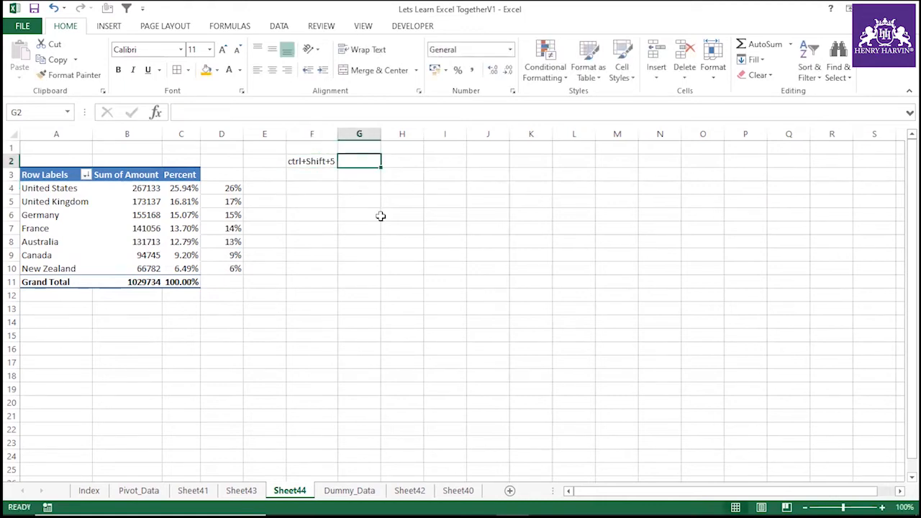
pyautogui.write('% format')
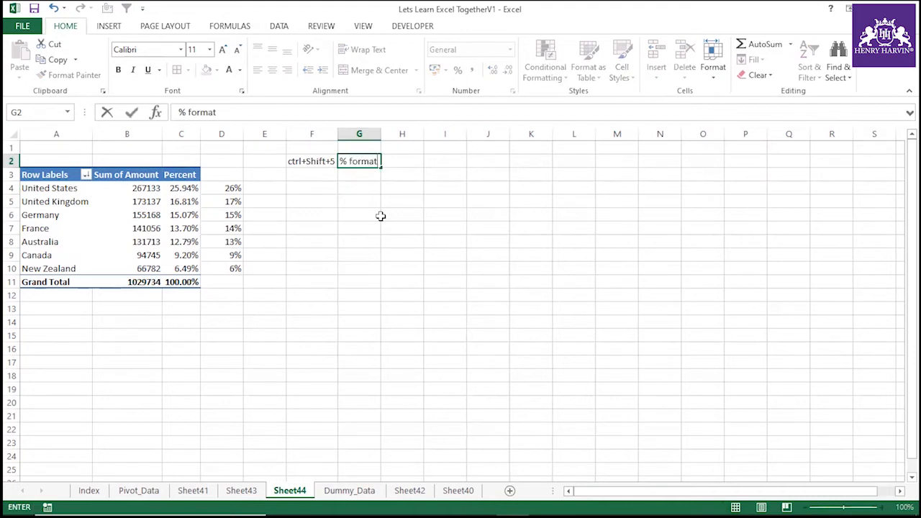
pyautogui.click(373, 216)
# Compare the pivot table's Percent values with the calculated percentages in column D.
pyautogui.click(150, 237)
pyautogui.click(154, 211)
pyautogui.click(190, 211)
pyautogui.click(100, 214)
pyautogui.click(175, 203)
pyautogui.click(128, 218)
pyautogui.click(186, 228)
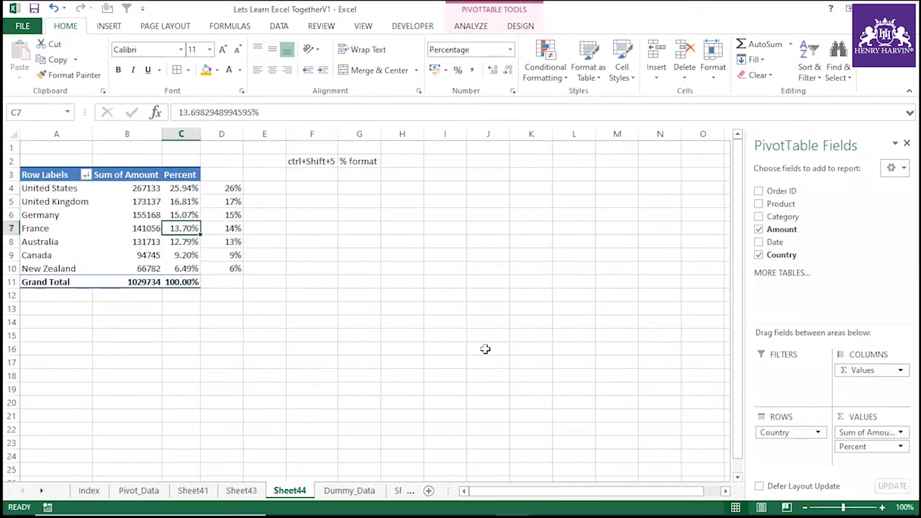
pyautogui.click(312, 295)
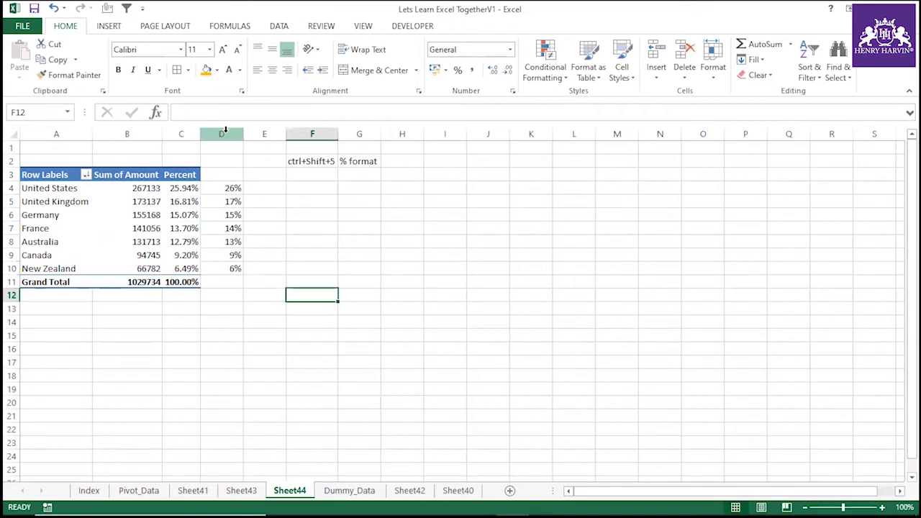
pyautogui.click(222, 134)
# Remove the Percent field from the pivot table's values.
pyautogui.click(173, 229)
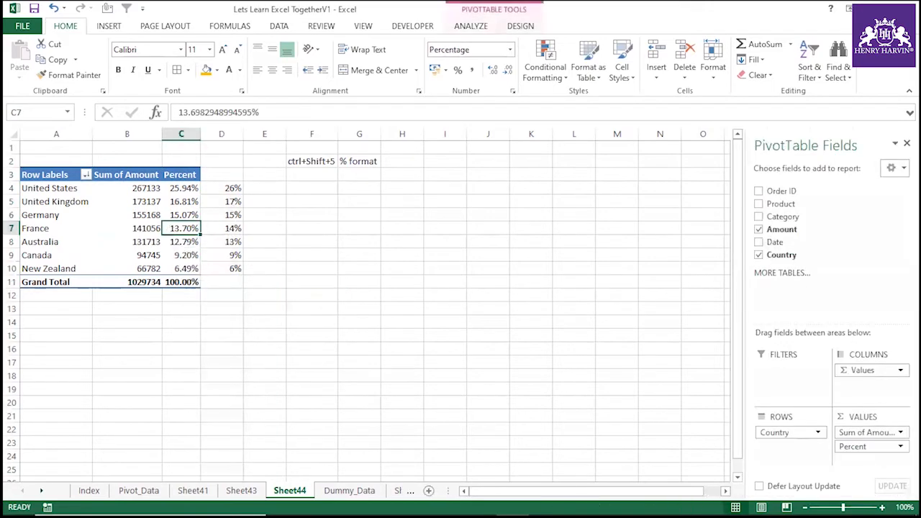
pyautogui.click(873, 447)
pyautogui.moveTo(872, 447); pyautogui.dragTo(827, 291)
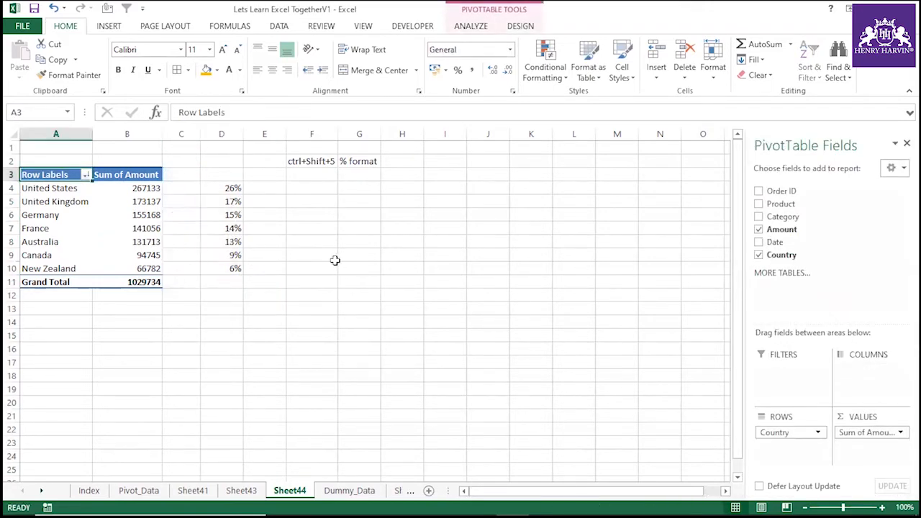
# Clear the manually calculated percentages from column D.
pyautogui.click(236, 128)
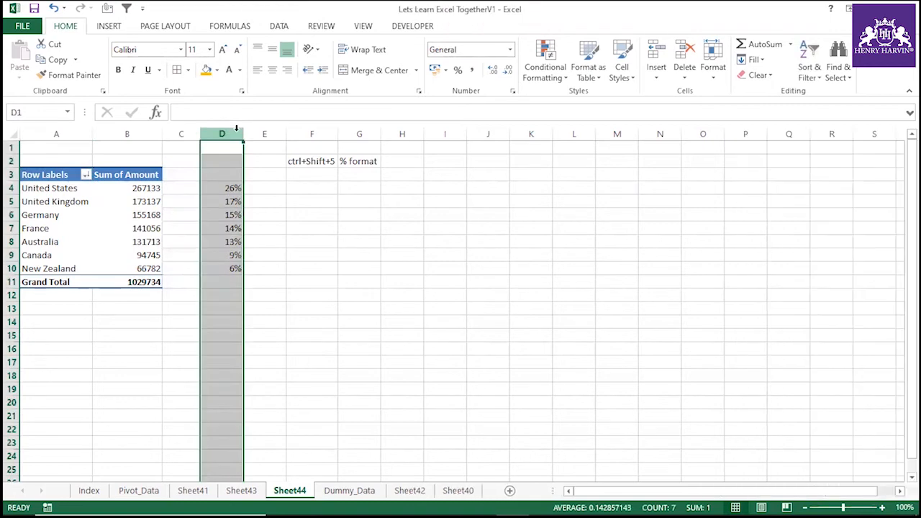
pyautogui.press('Delete')
pyautogui.click(389, 292)
pyautogui.click(145, 239)
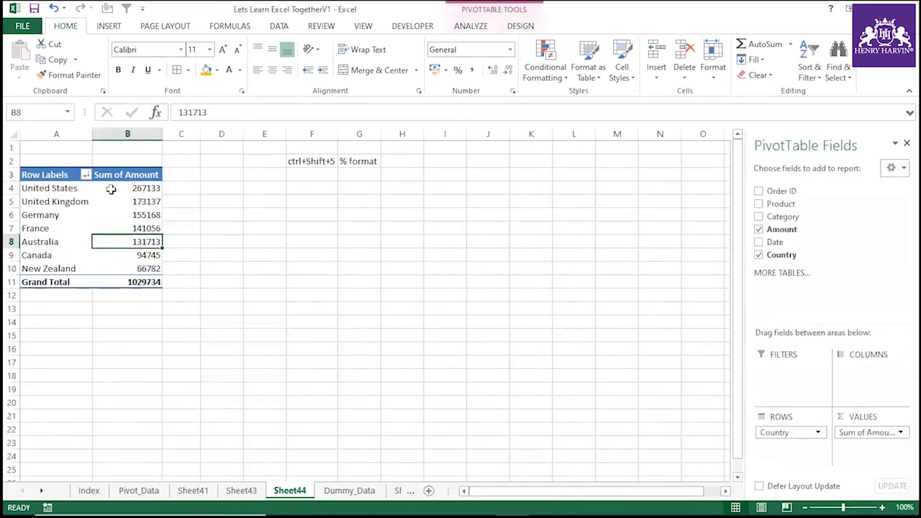
# Show the pivot table's Sum of Amount values as % of Parent Row Total and summarize them by Count.
pyautogui.rightClick(145, 201)
pyautogui.moveTo(214, 327)
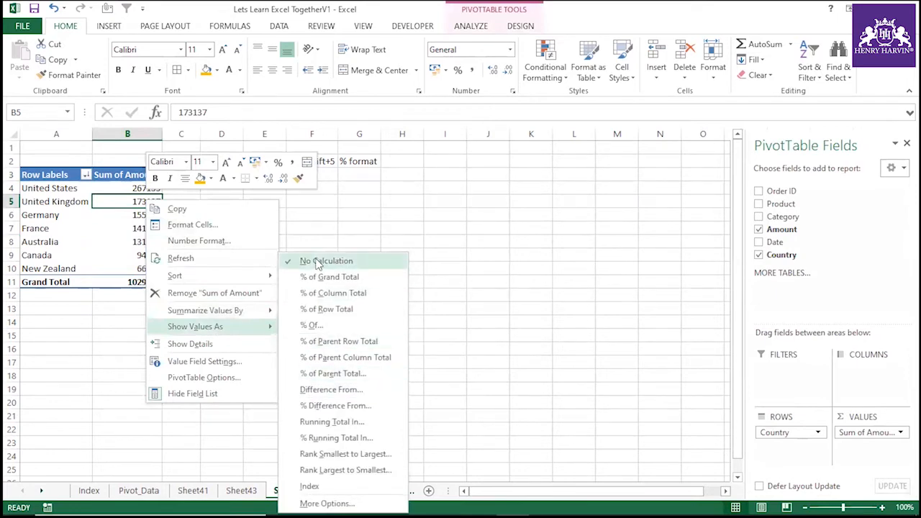
pyautogui.click(347, 344)
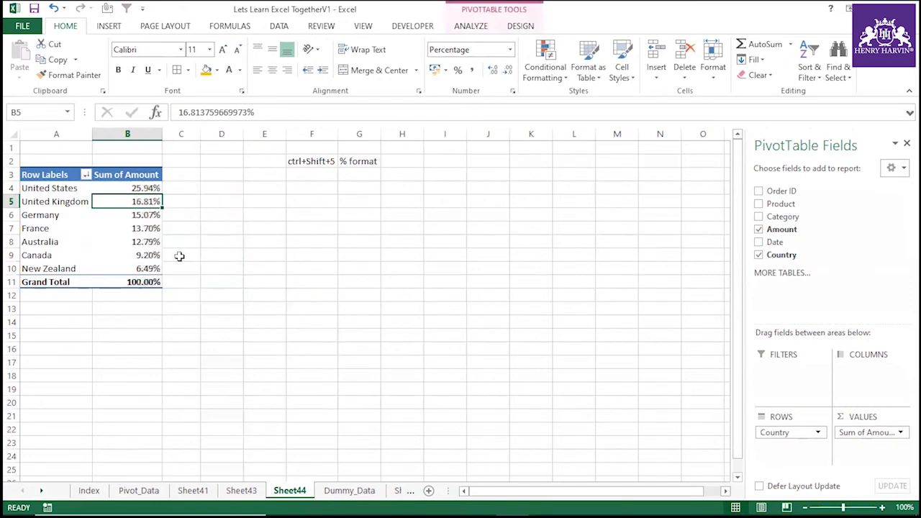
pyautogui.rightClick(150, 230)
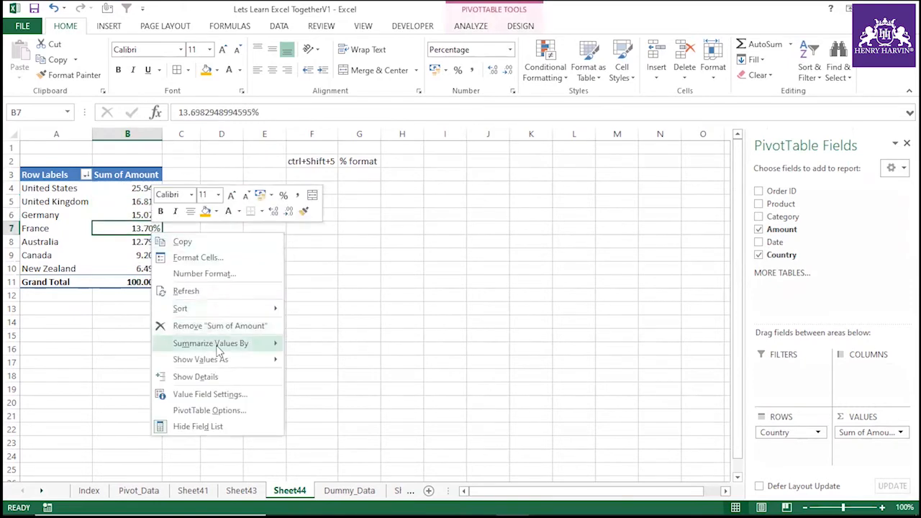
pyautogui.moveTo(218, 347)
pyautogui.click(317, 360)
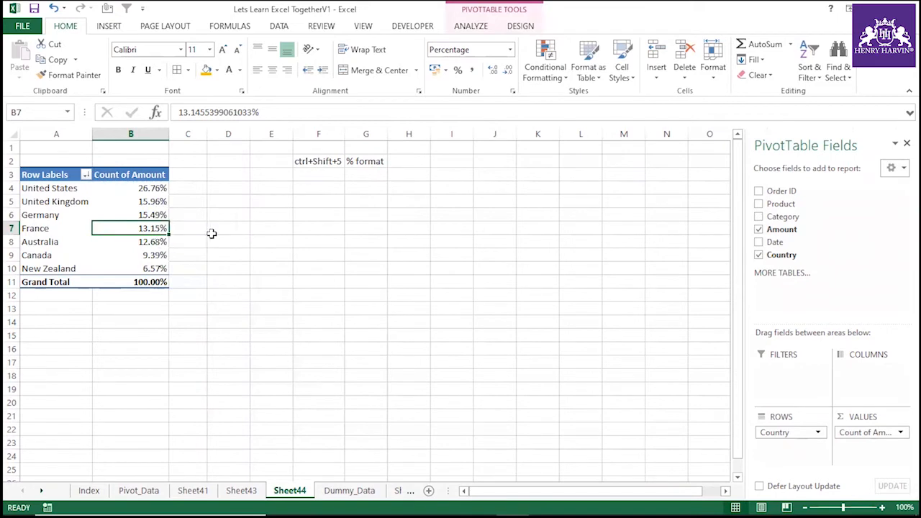
# Undo the Count summary and the percentage display of the pivot table's amounts.
pyautogui.hotkey('ctrl', 'z')
pyautogui.hotkey('ctrl', 'z')
pyautogui.hotkey('ctrl', 'z')
# Summarize the pivot table's Amount values by Count.
pyautogui.click(347, 269)
pyautogui.rightClick(139, 214)
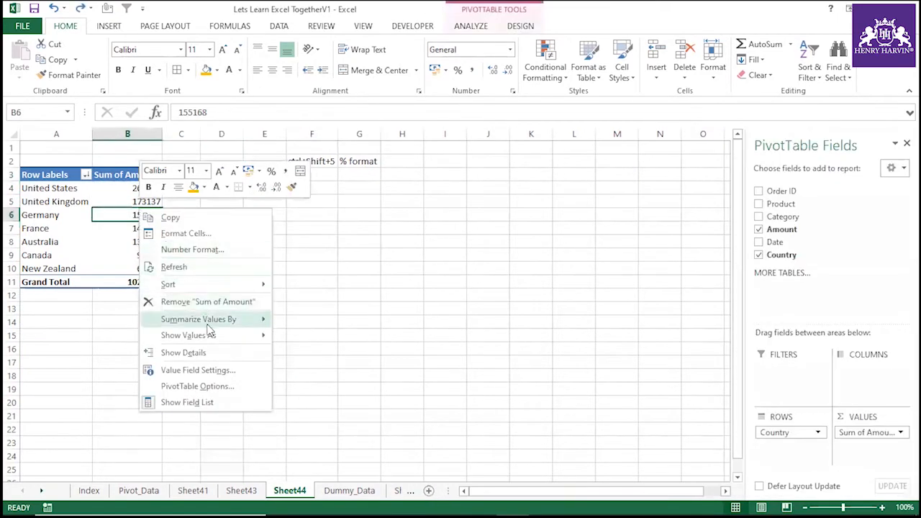
pyautogui.click(303, 336)
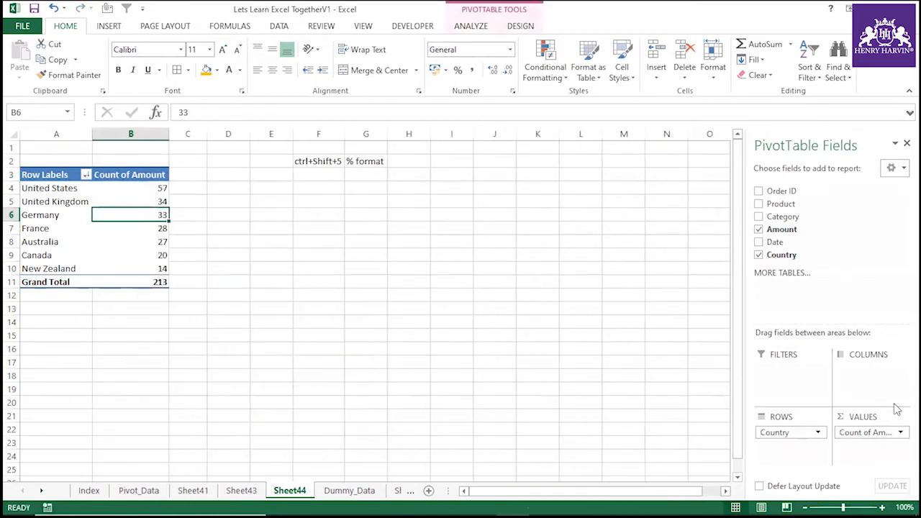
# Examine the calculation types offered in the value field settings of Count of Amount.
pyautogui.click(867, 433)
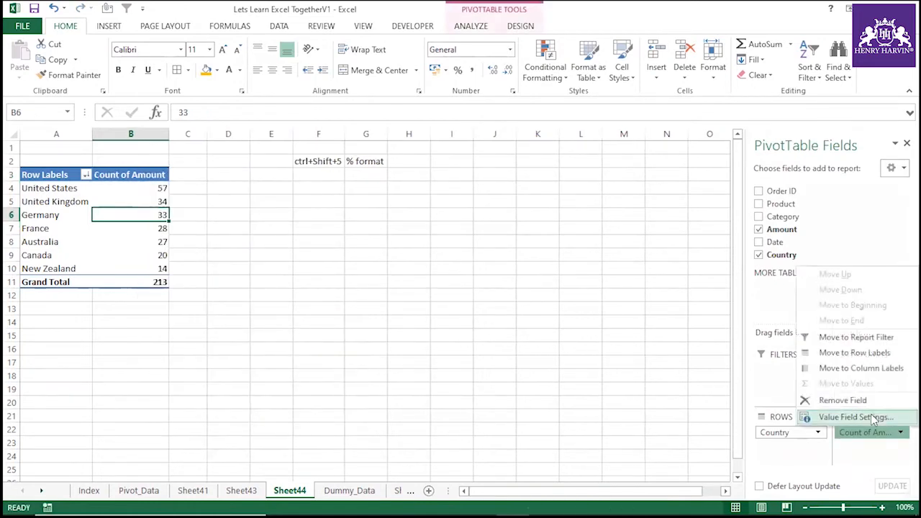
pyautogui.click(873, 418)
pyautogui.click(468, 285)
pyautogui.scroll(2, 468, 251)
pyautogui.click(540, 323)
pyautogui.click(319, 282)
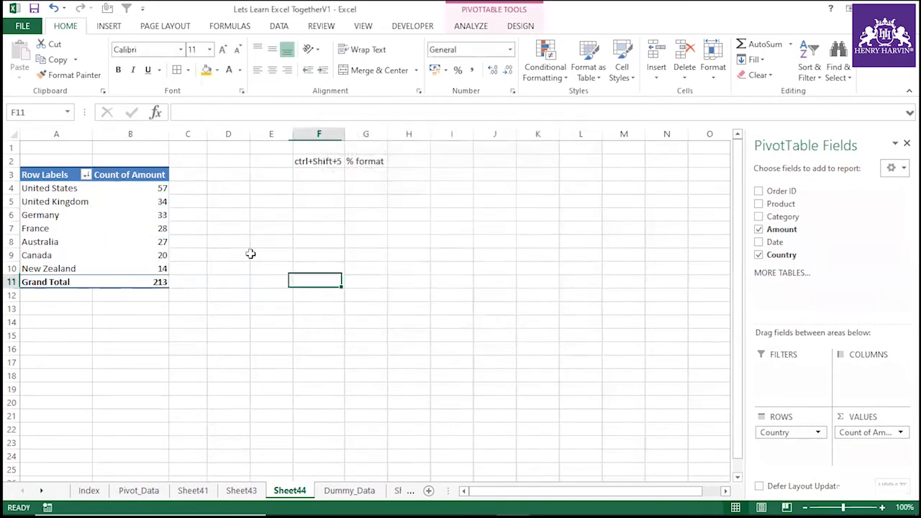
# Try summarizing the pivot table's Amount values by Max, review each country's value, and undo the change.
pyautogui.rightClick(147, 210)
pyautogui.moveTo(247, 321)
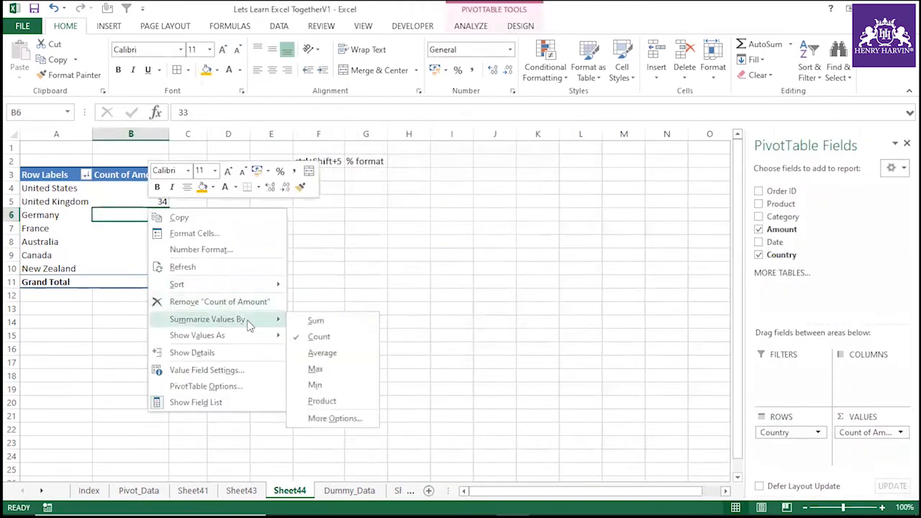
pyautogui.click(321, 368)
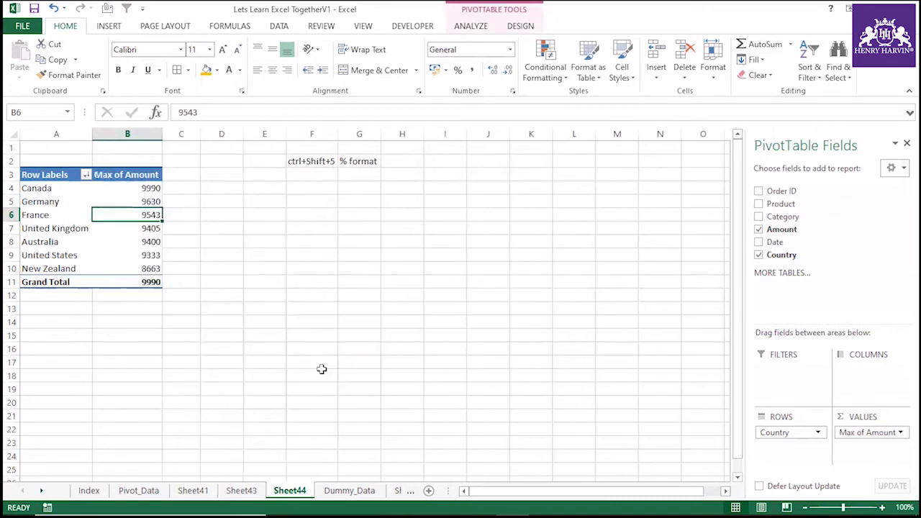
pyautogui.click(250, 297)
pyautogui.moveTo(148, 188); pyautogui.dragTo(148, 268)
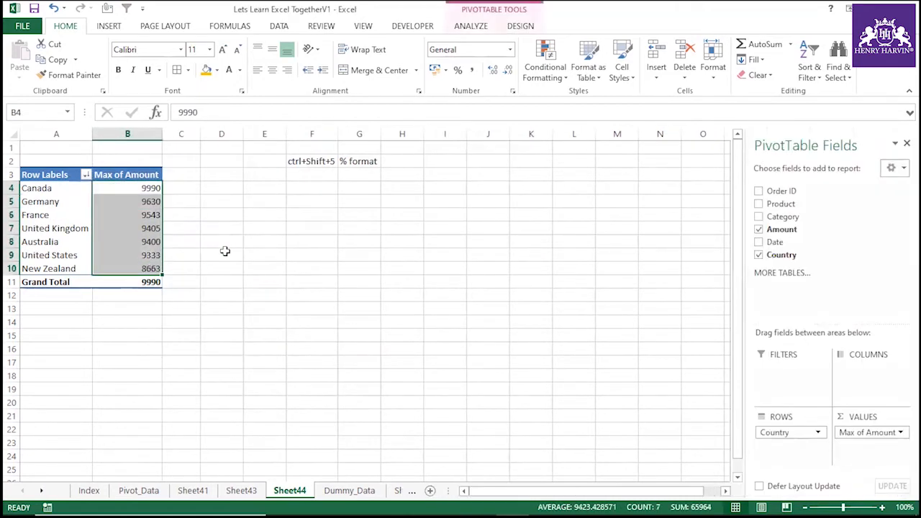
pyautogui.click(225, 251)
pyautogui.hotkey('ctrl', 'z')
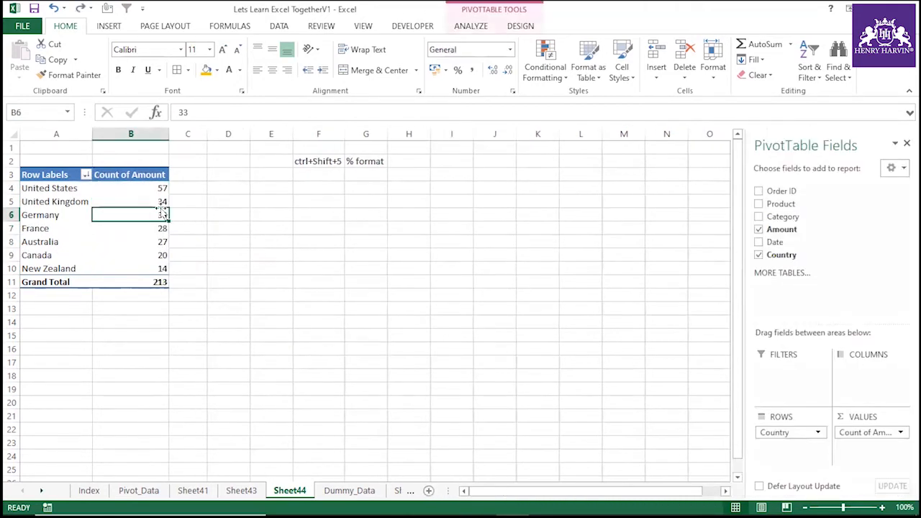
pyautogui.rightClick(159, 201)
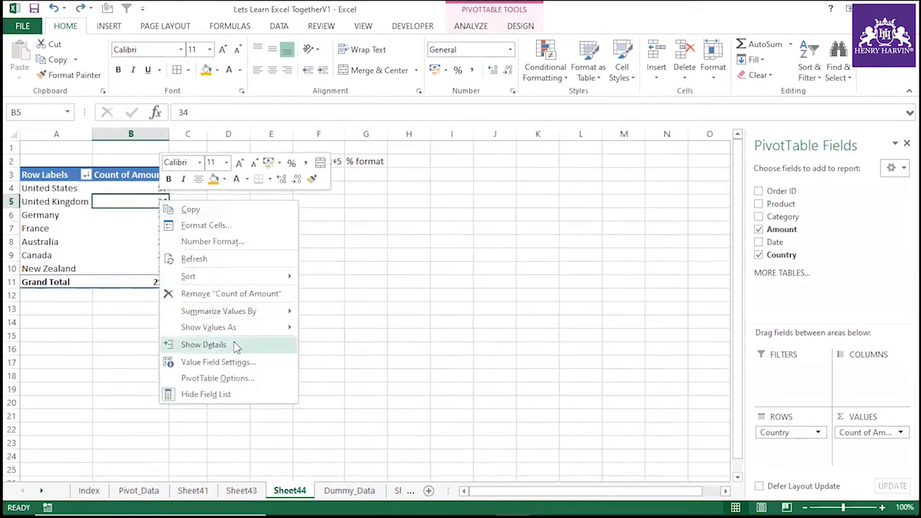
pyautogui.click(380, 329)
pyautogui.click(272, 309)
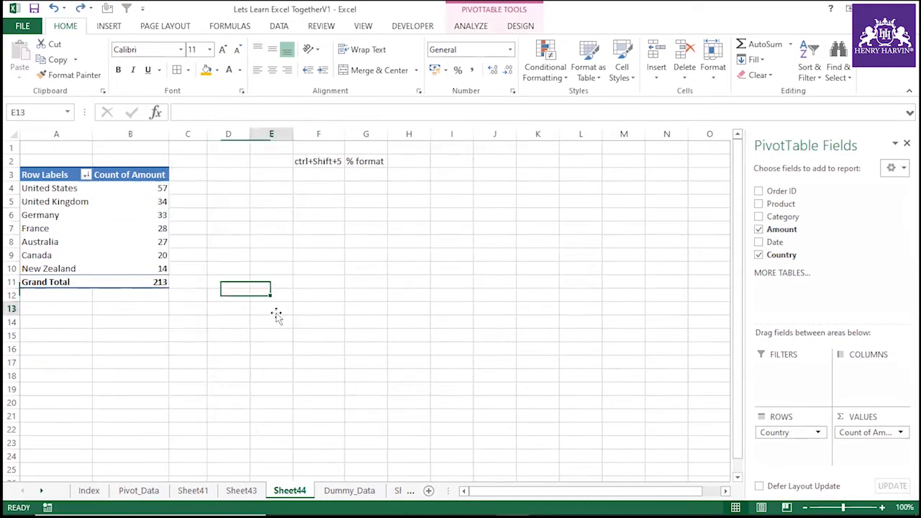
pyautogui.click(63, 164)
pyautogui.click(72, 176)
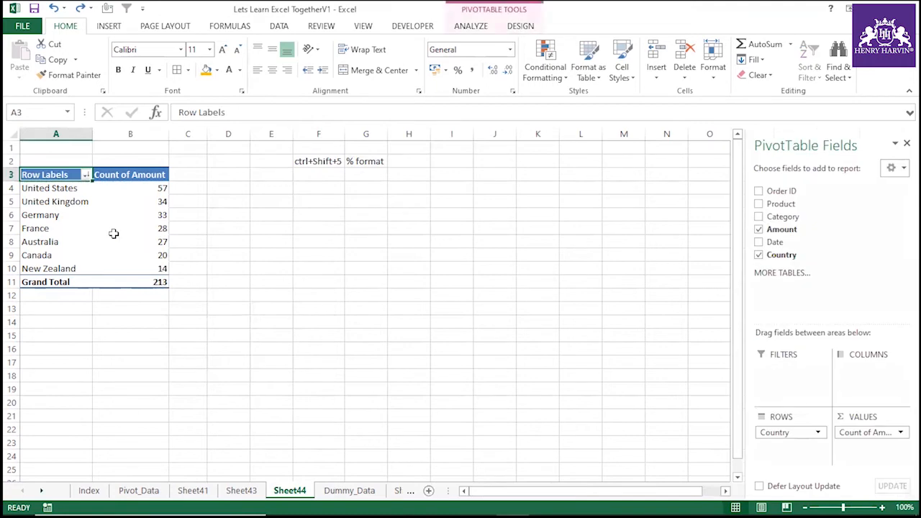
pyautogui.click(228, 241)
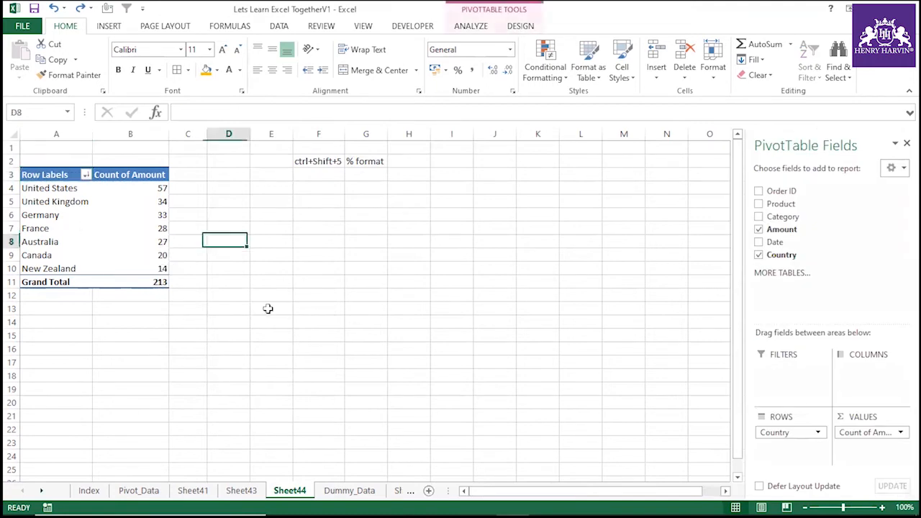
# Remove the Country field from the pivot table's rows.
pyautogui.click(120, 241)
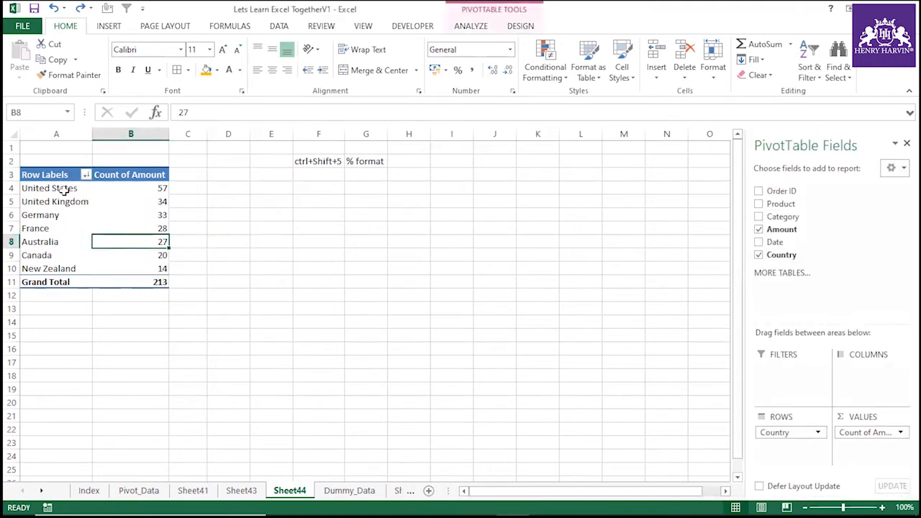
pyautogui.moveTo(783, 432); pyautogui.dragTo(832, 247)
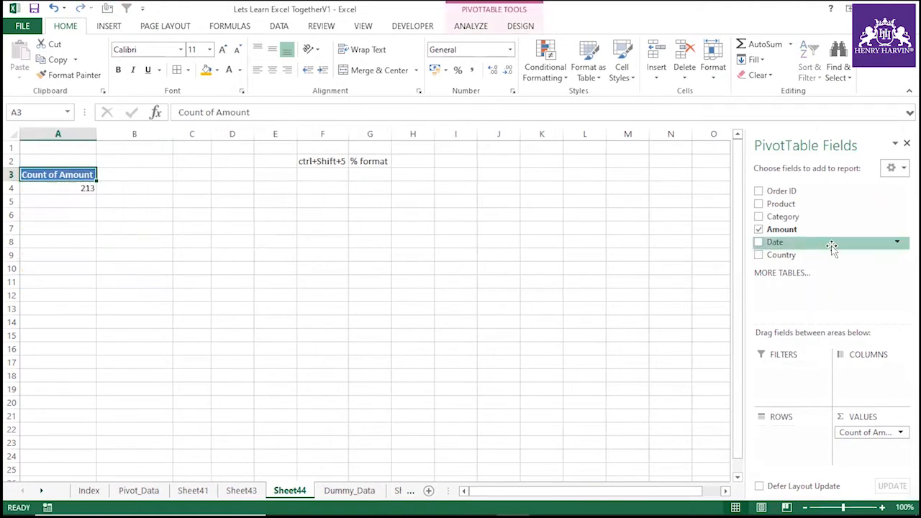
pyautogui.click(409, 310)
# Copy columns A to F of the Dummy_Data sheet into Sheet1 of a new workbook.
pyautogui.click(248, 491)
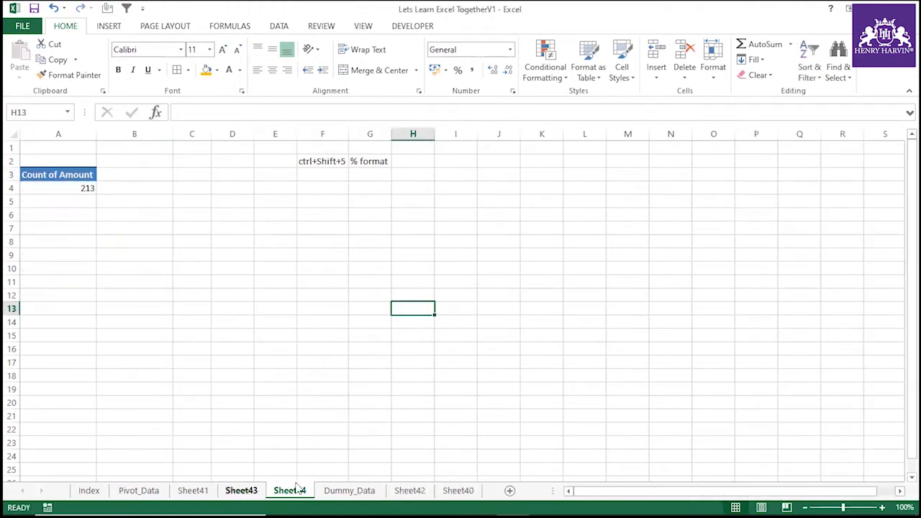
pyautogui.click(338, 491)
pyautogui.click(380, 248)
pyautogui.moveTo(58, 134); pyautogui.dragTo(295, 137)
pyautogui.hotkey('ctrl', 'c')
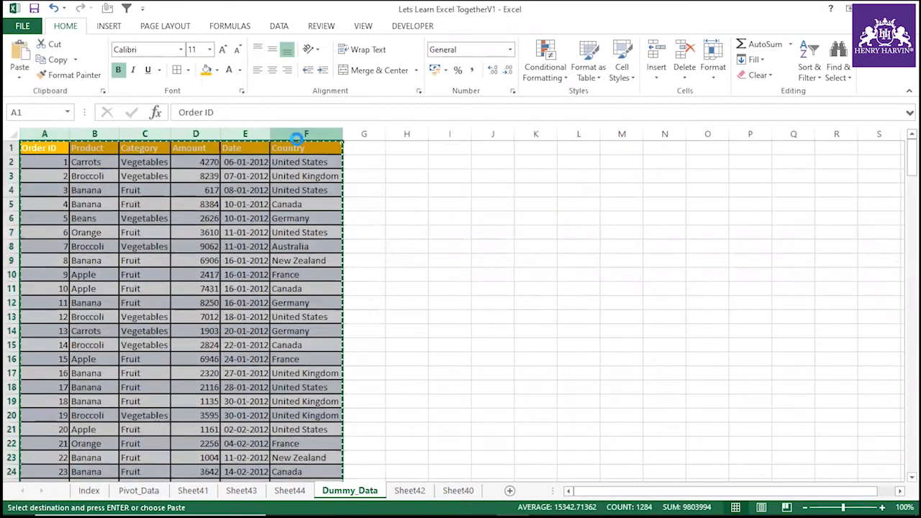
pyautogui.hotkey('ctrl', 'n')
pyautogui.hotkey('ctrl', 'v')
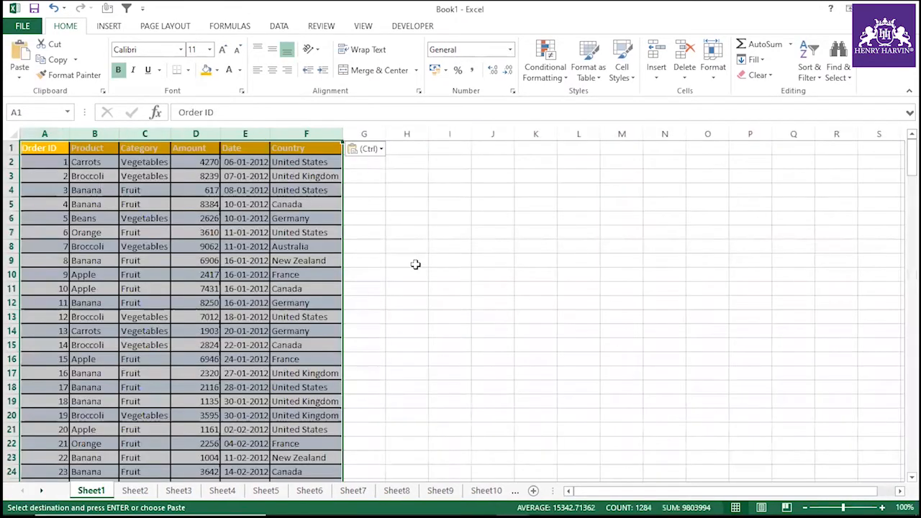
pyautogui.click(406, 261)
# Look through worksheets Sheet2 to Sheet8 of the new workbook and return to the data on Sheet1.
pyautogui.moveTo(45, 148); pyautogui.dragTo(317, 330)
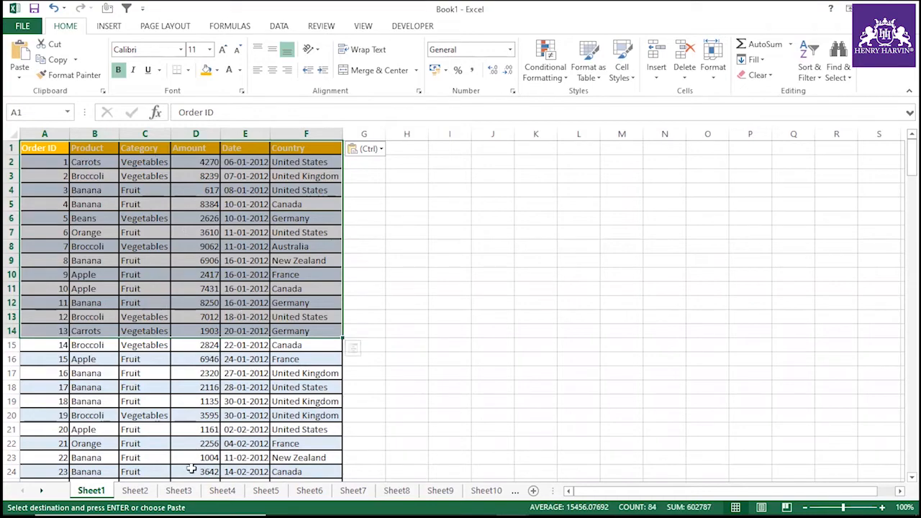
pyautogui.click(136, 491)
pyautogui.click(180, 493)
pyautogui.click(216, 494)
pyautogui.click(259, 494)
pyautogui.click(302, 494)
pyautogui.click(349, 494)
pyautogui.click(392, 496)
pyautogui.click(98, 496)
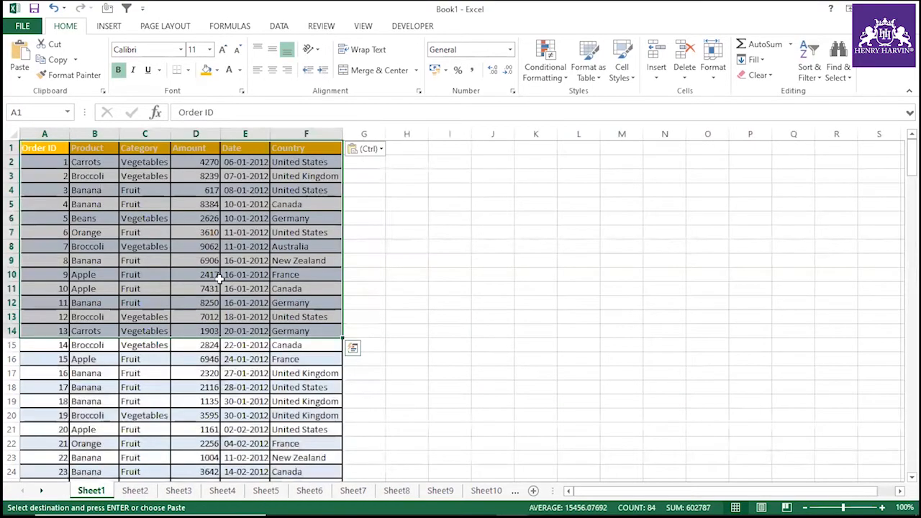
# Turn on filters for the header row of the data on Sheet1.
pyautogui.click(242, 275)
pyautogui.click(141, 147)
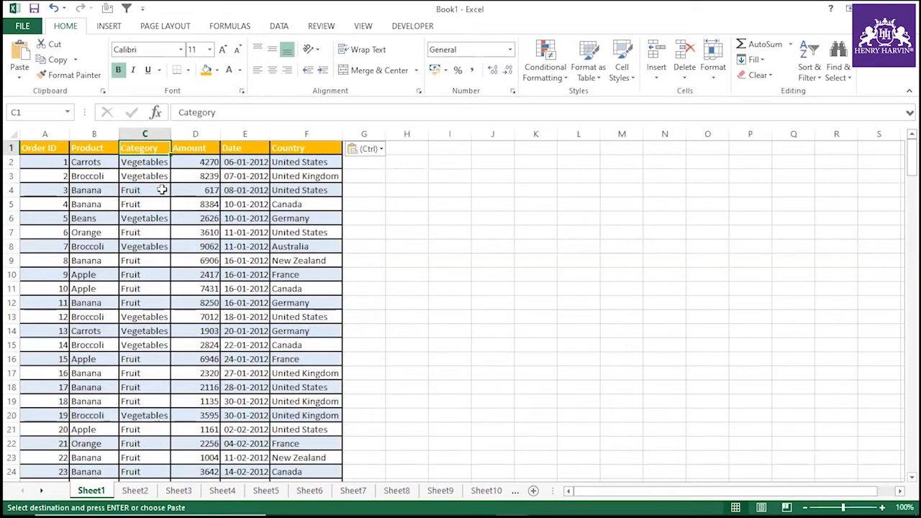
pyautogui.hotkey('ctrl', 'shift', 'l')
# Examine the filter choices of the Category and Product columns.
pyautogui.click(165, 147)
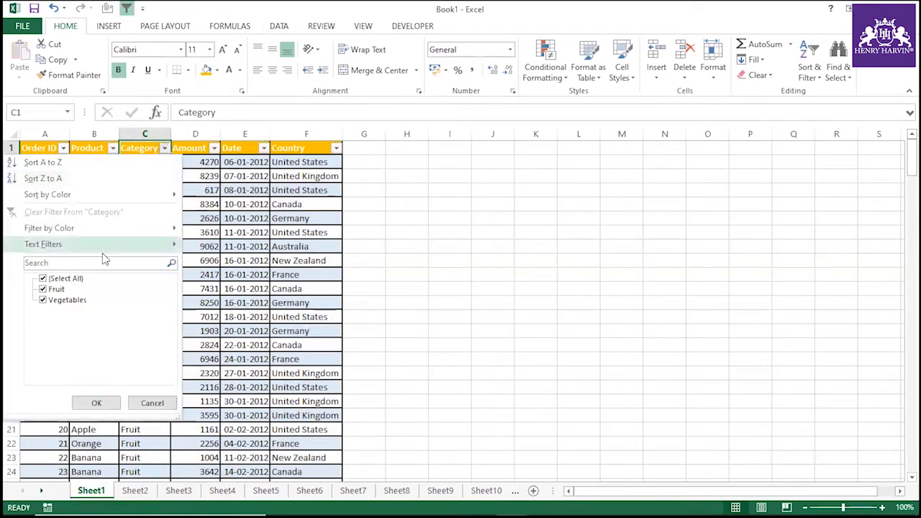
pyautogui.click(191, 209)
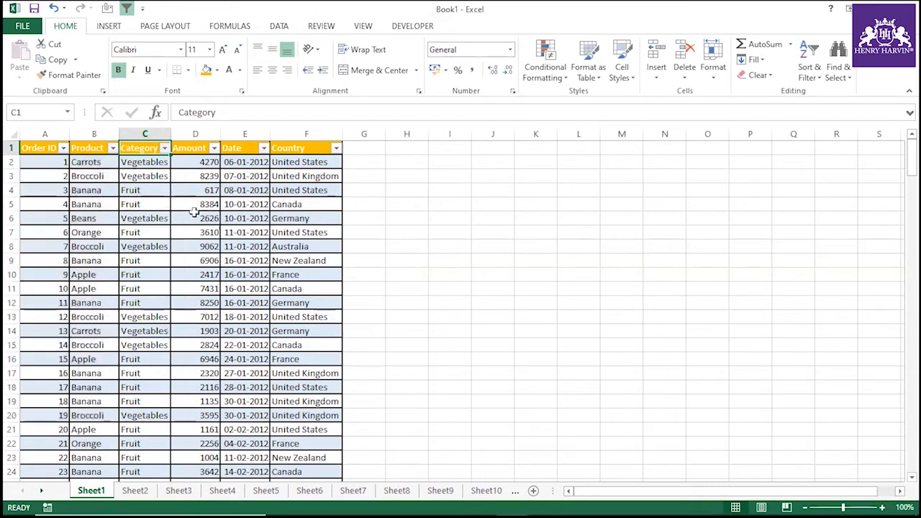
pyautogui.click(114, 150)
pyautogui.click(113, 148)
pyautogui.click(204, 233)
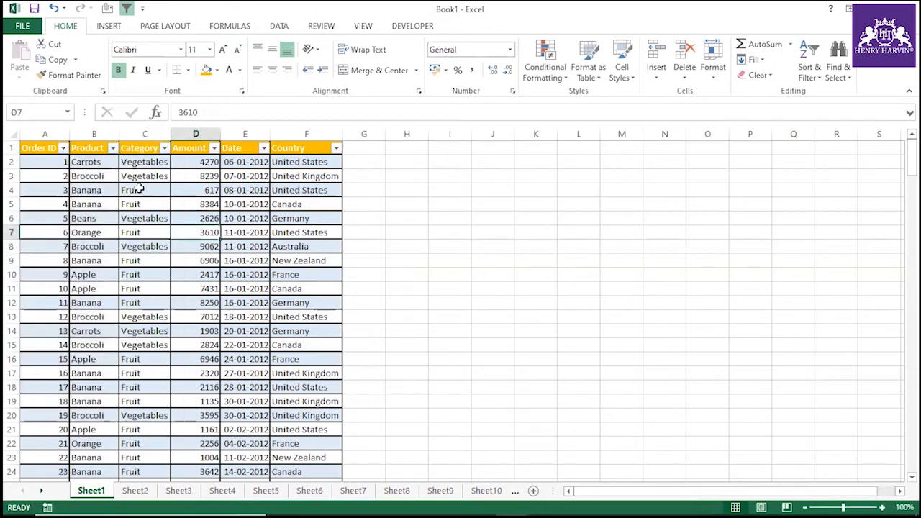
# Filter the Product column to show only Apple.
pyautogui.click(113, 148)
pyautogui.click(76, 278)
pyautogui.click(58, 289)
pyautogui.click(96, 403)
# Select the filtered Apple records with their headers and check Sheet2 as a destination for them.
pyautogui.moveTo(43, 148); pyautogui.dragTo(306, 162)
pyautogui.moveTo(307, 267); pyautogui.dragTo(208, 460)
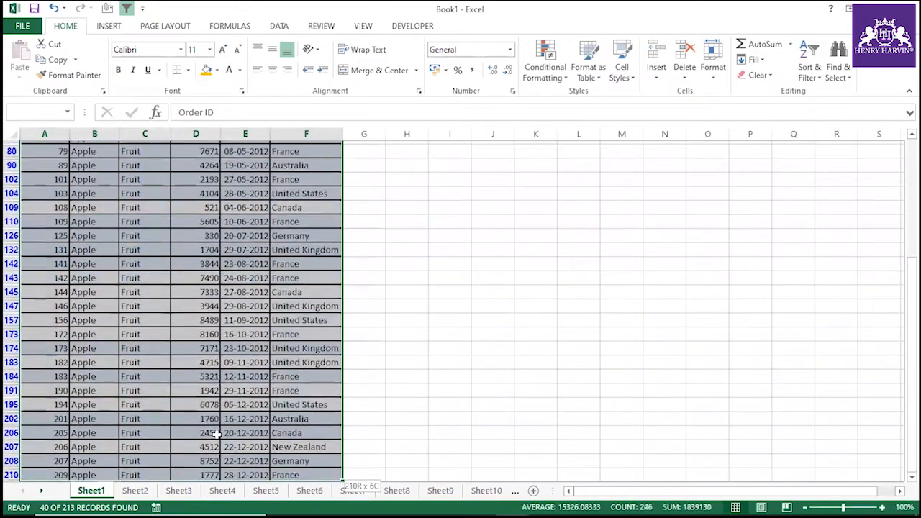
pyautogui.click(130, 493)
pyautogui.click(91, 491)
# Filter the Product column to show only Banana.
pyautogui.scroll(6, 164, 245)
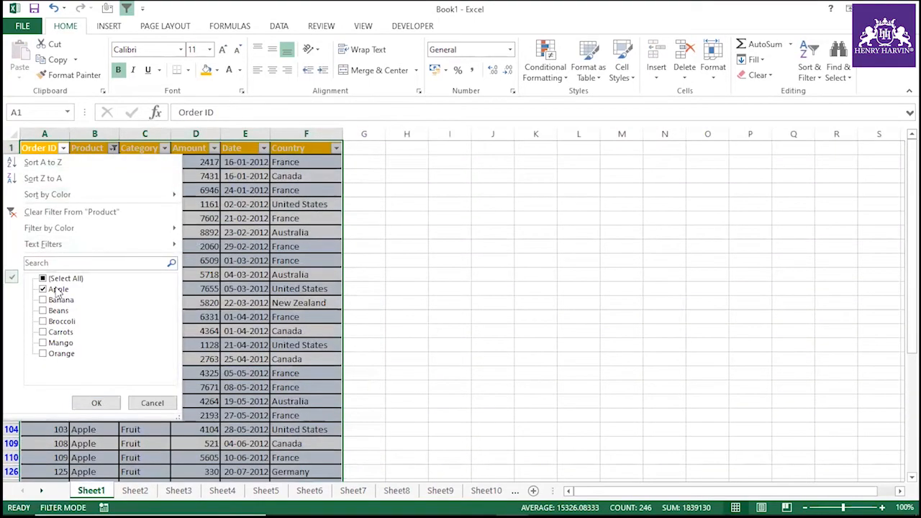
pyautogui.click(101, 406)
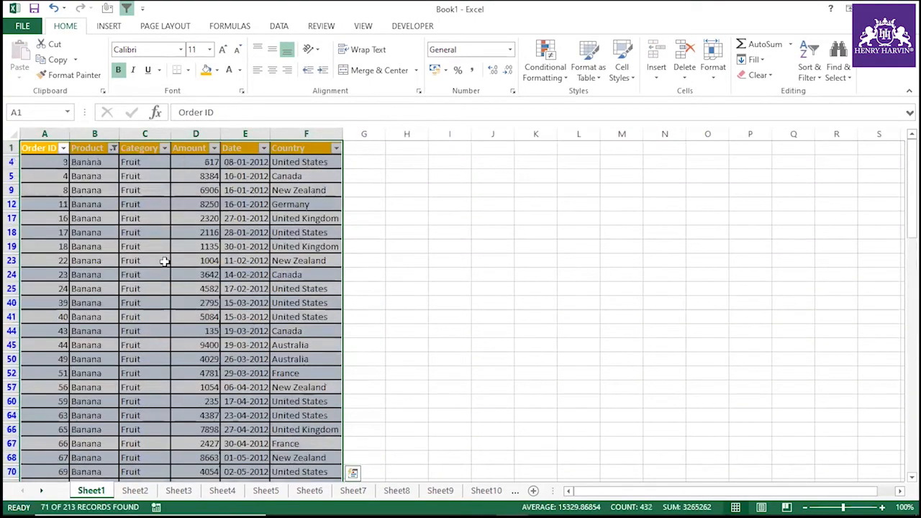
# View Sheet3 as a destination for the Banana records and review the other Product filter choices on Sheet1.
pyautogui.click(167, 494)
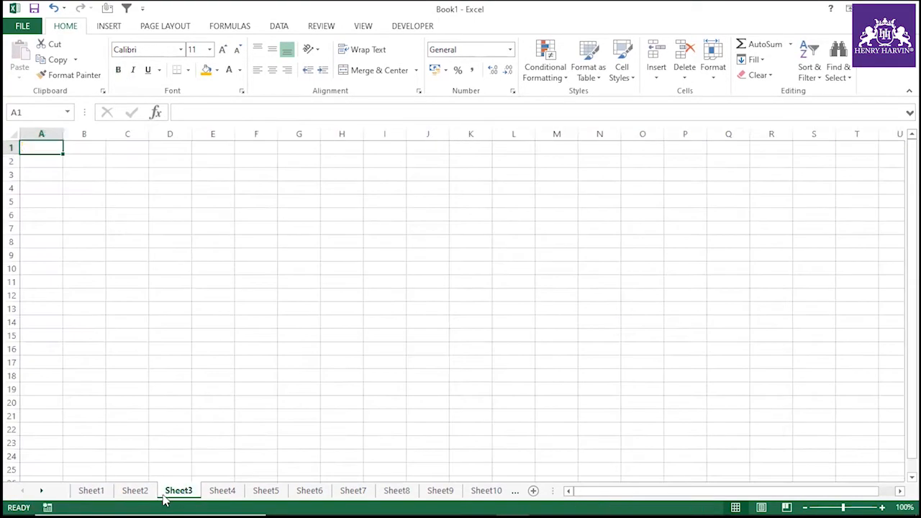
pyautogui.click(90, 490)
pyautogui.click(113, 147)
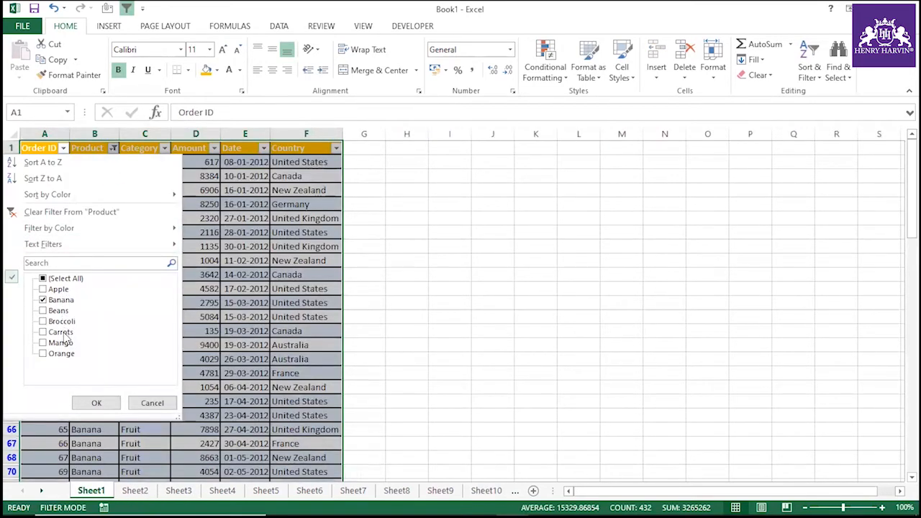
pyautogui.click(221, 309)
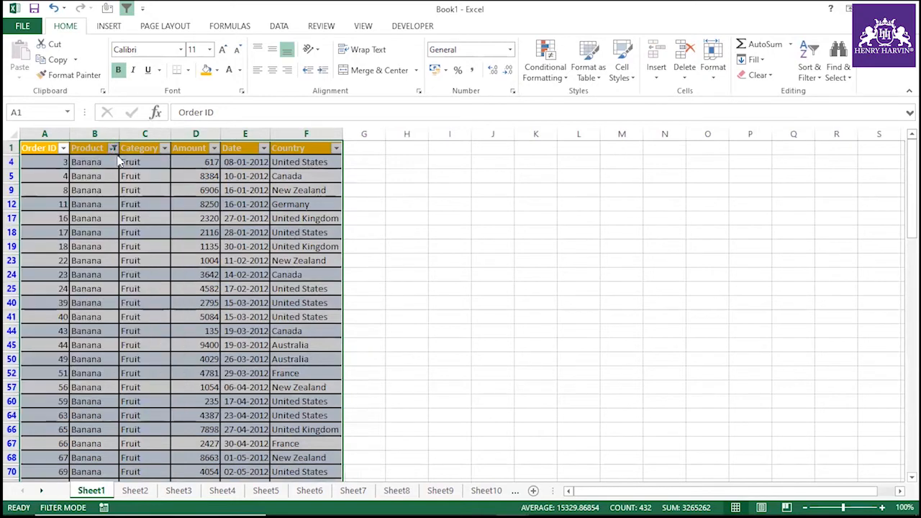
pyautogui.click(114, 149)
pyautogui.click(63, 300)
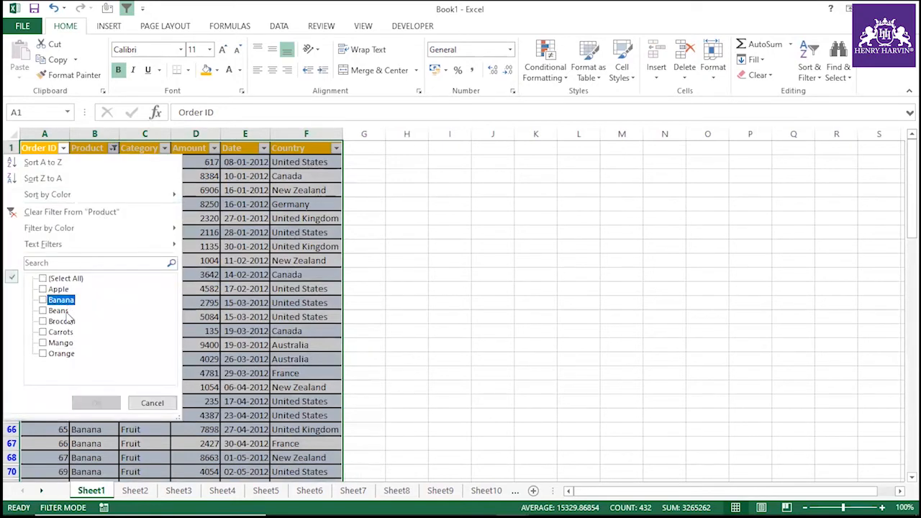
pyautogui.click(152, 403)
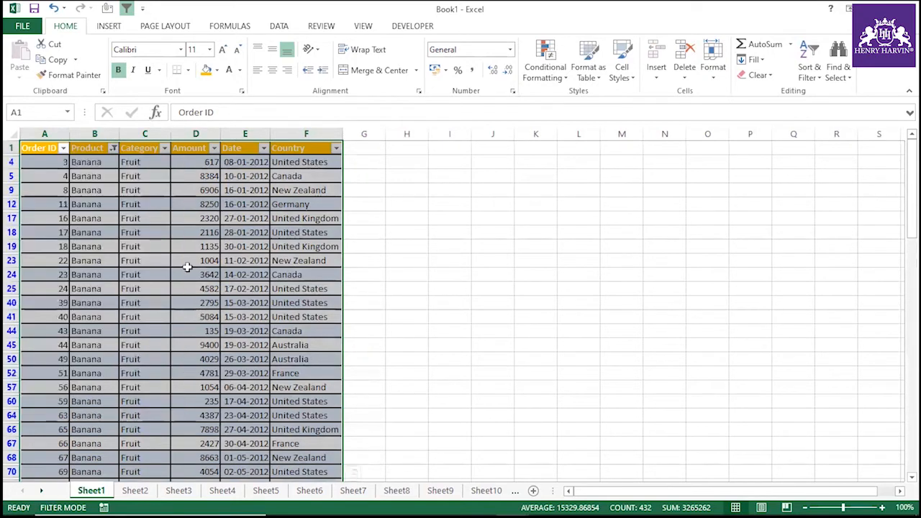
# Select all products in the Product filter on Sheet1 to show every record.
pyautogui.click(111, 149)
pyautogui.click(45, 279)
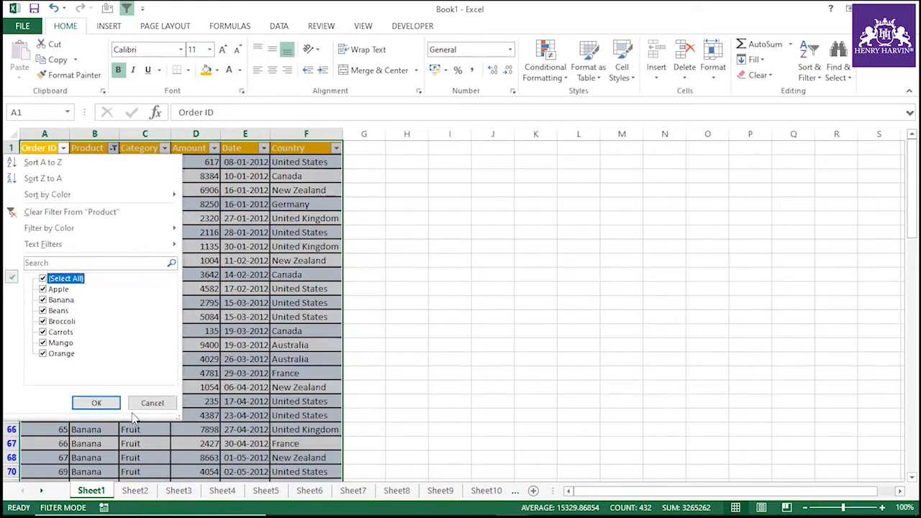
pyautogui.click(96, 403)
# Create a blank pivot table on a new sheet from the sales data range A1:F214 using the PivotTable and PivotChart Wizard.
pyautogui.click(97, 191)
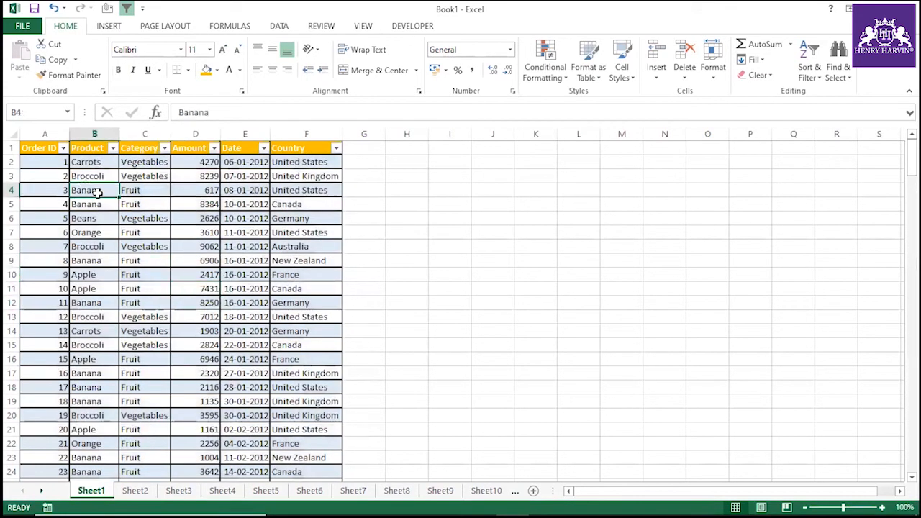
pyautogui.hotkey('alt', 'd')
pyautogui.press('p')
pyautogui.click(508, 328)
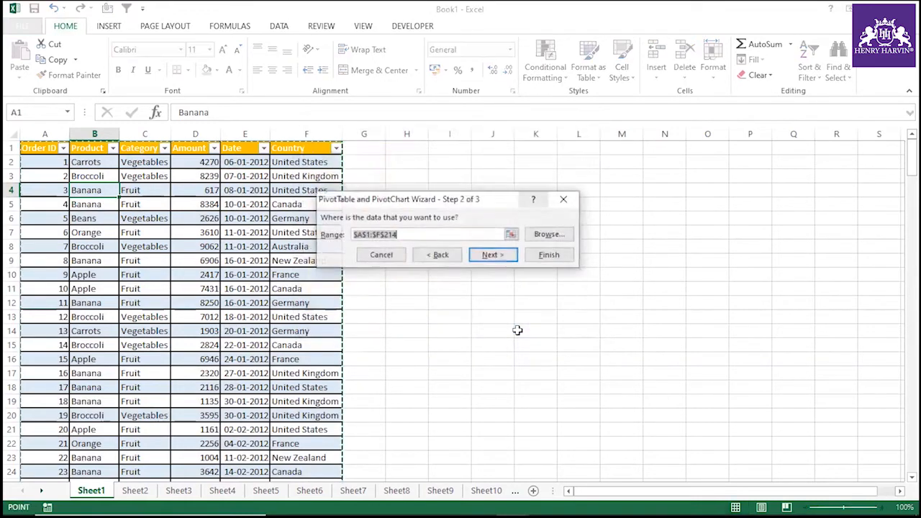
pyautogui.click(549, 255)
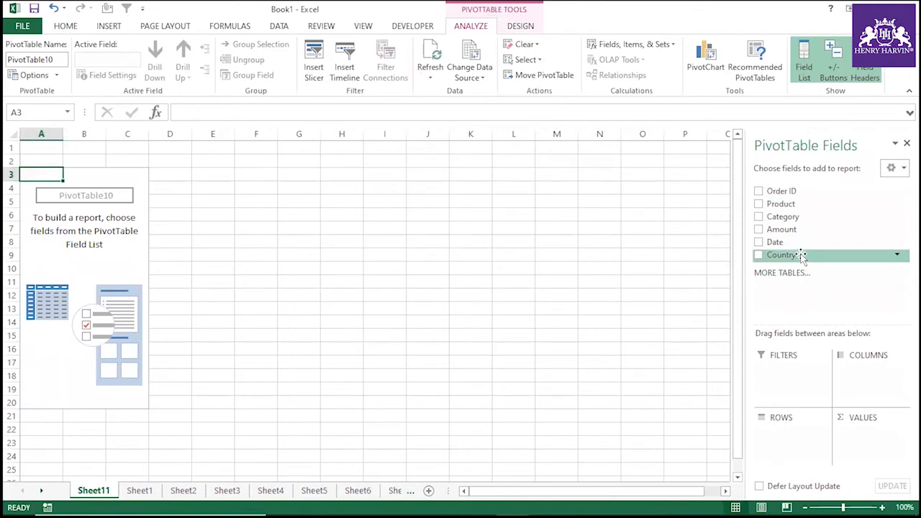
# Add Product as the report filter of the new pivot table.
pyautogui.moveTo(797, 208); pyautogui.dragTo(796, 379)
pyautogui.click(96, 149)
pyautogui.click(85, 147)
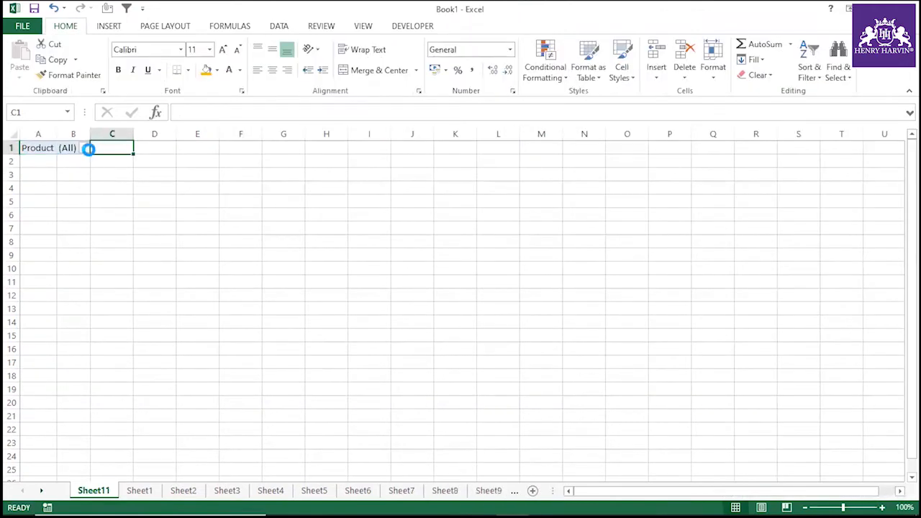
pyautogui.click(251, 243)
pyautogui.click(65, 148)
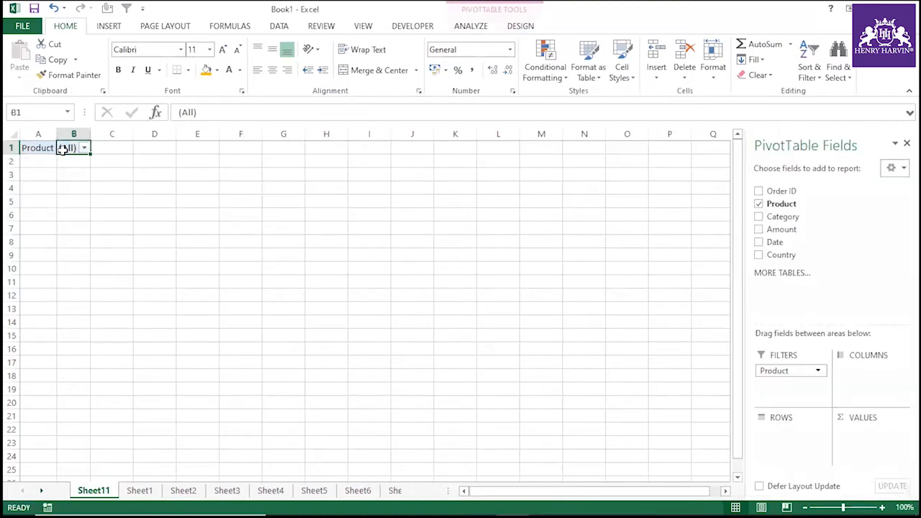
# Sum Amount in the values area and nest Country, Category and Order ID as row fields of the pivot table.
pyautogui.moveTo(787, 230); pyautogui.dragTo(868, 440)
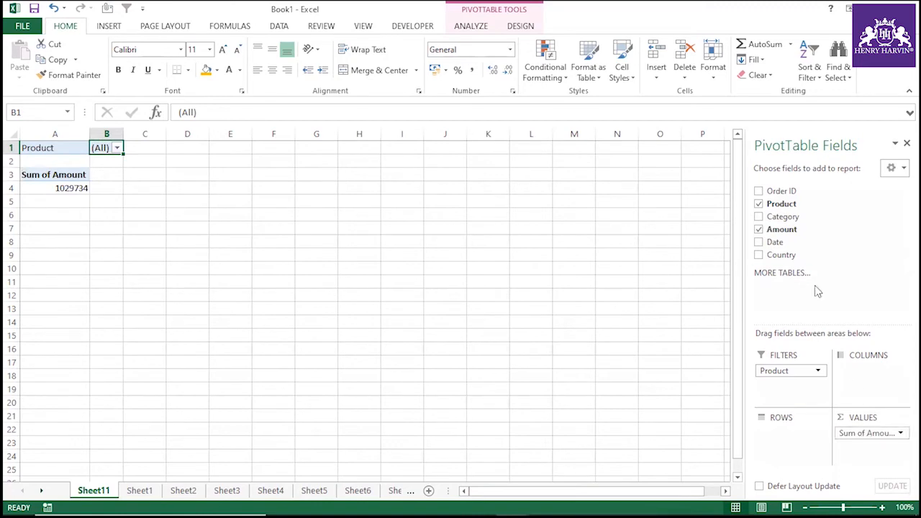
pyautogui.moveTo(783, 255); pyautogui.dragTo(801, 441)
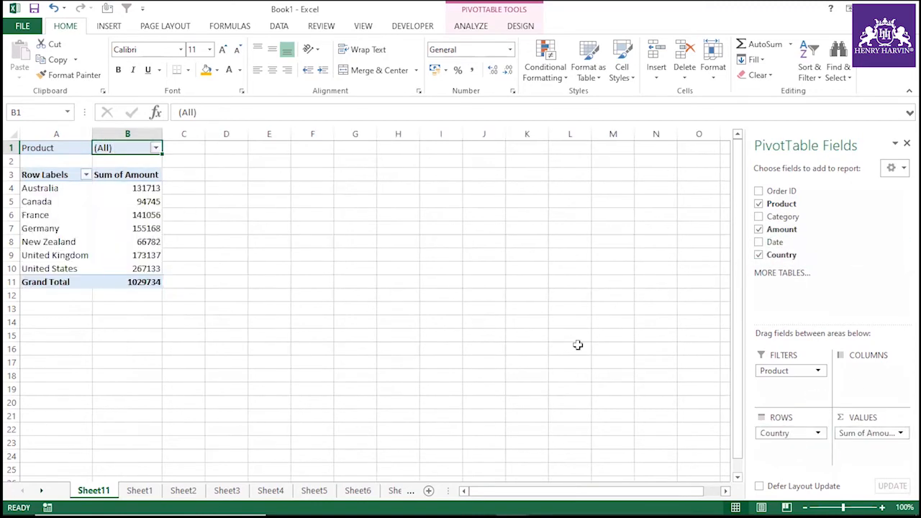
pyautogui.click(156, 147)
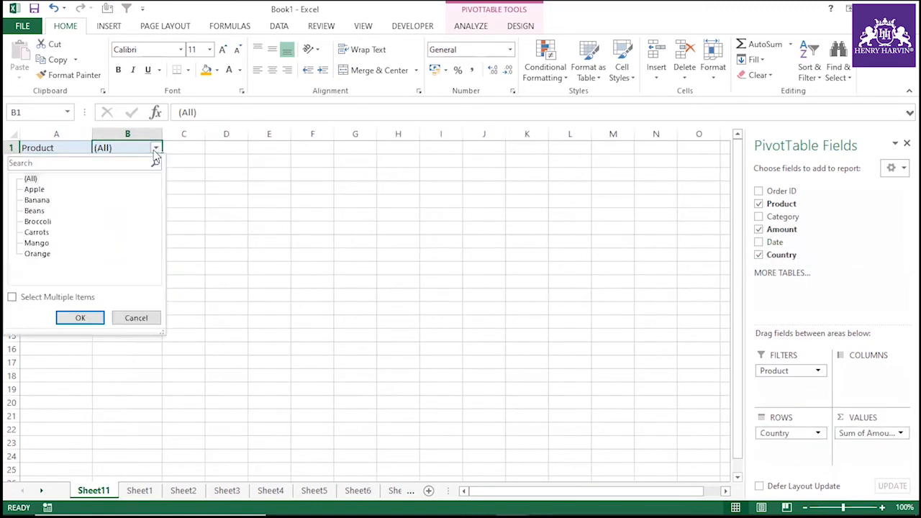
pyautogui.click(254, 224)
pyautogui.moveTo(785, 218); pyautogui.dragTo(787, 455)
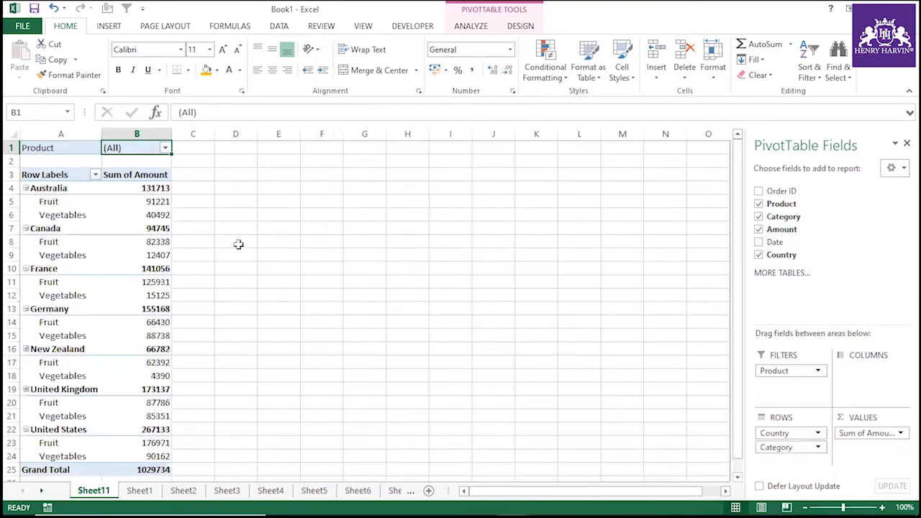
pyautogui.moveTo(779, 191); pyautogui.dragTo(787, 453)
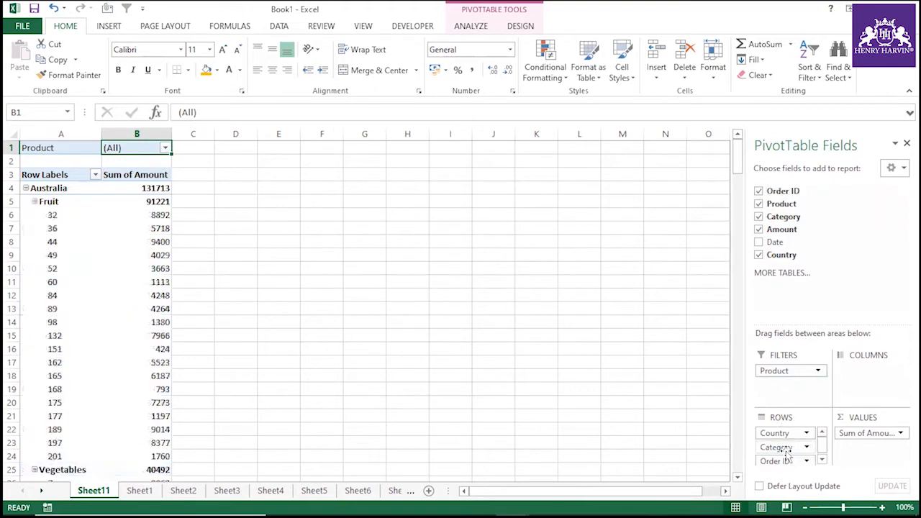
# Enable the Classic PivotTable layout in the pivot table's display options.
pyautogui.click(57, 250)
pyautogui.click(77, 238)
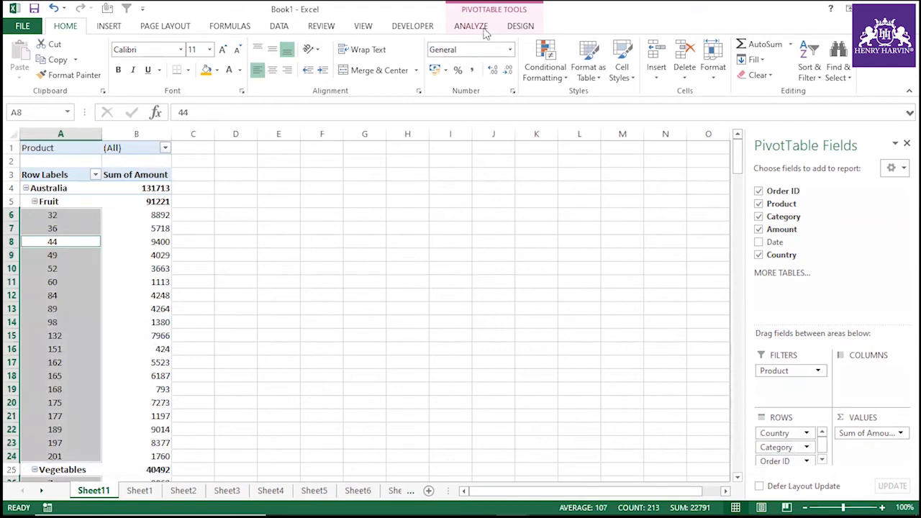
pyautogui.click(472, 27)
pyautogui.click(56, 75)
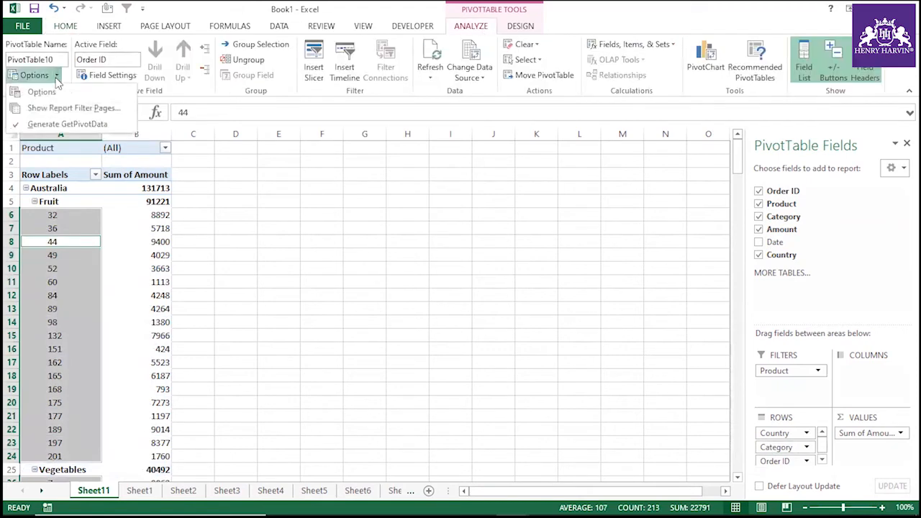
pyautogui.click(32, 88)
pyautogui.click(445, 121)
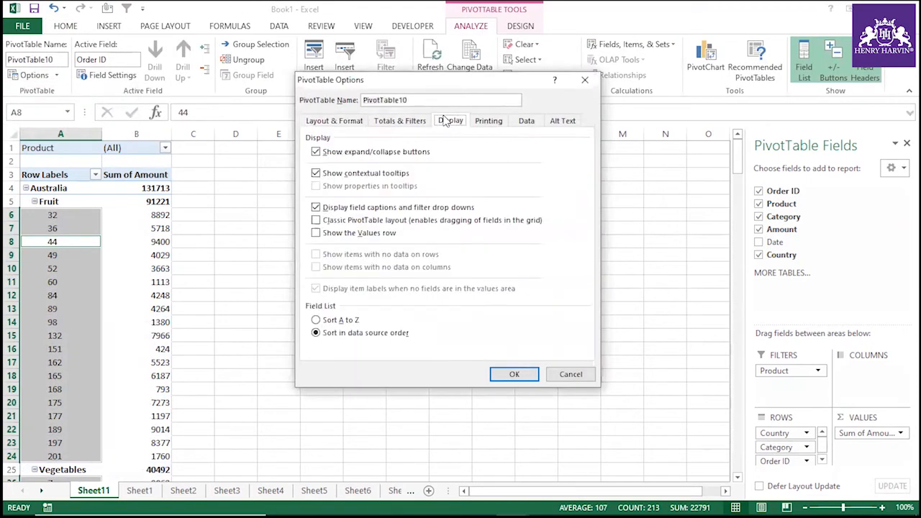
pyautogui.click(425, 121)
pyautogui.click(446, 123)
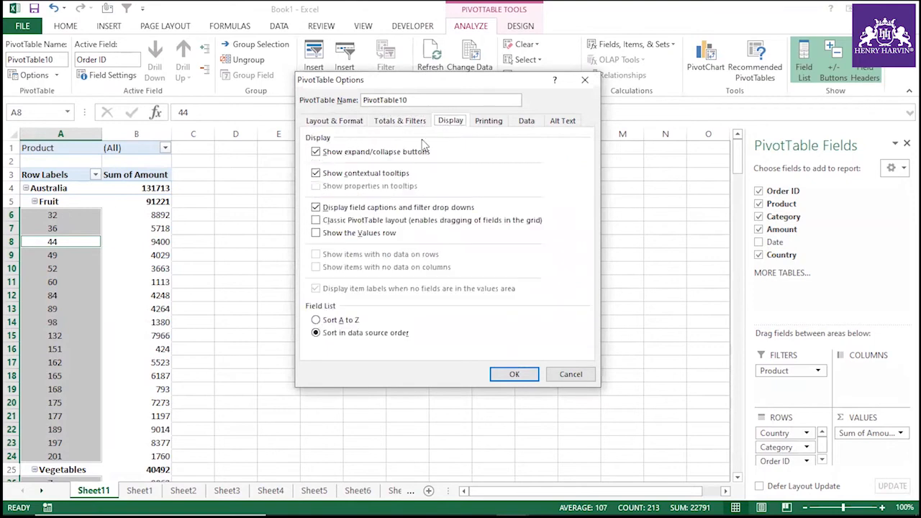
pyautogui.click(316, 220)
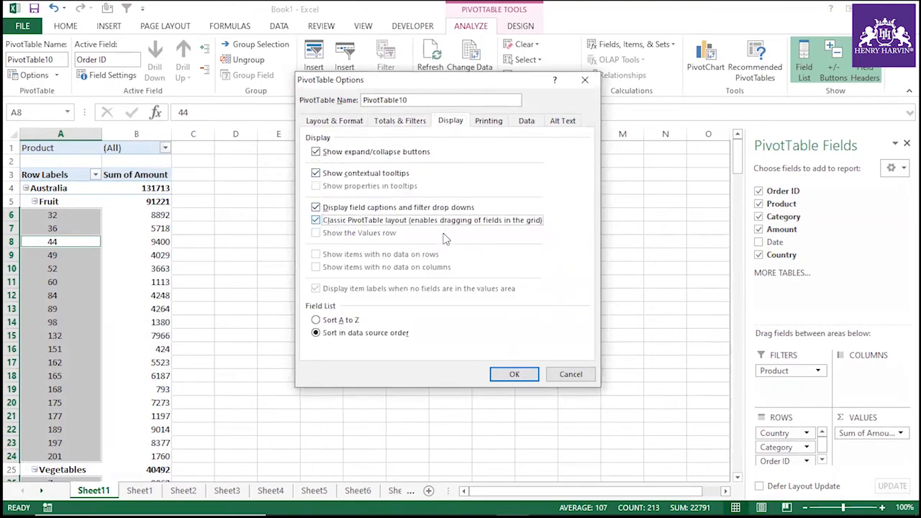
pyautogui.click(529, 374)
pyautogui.click(305, 294)
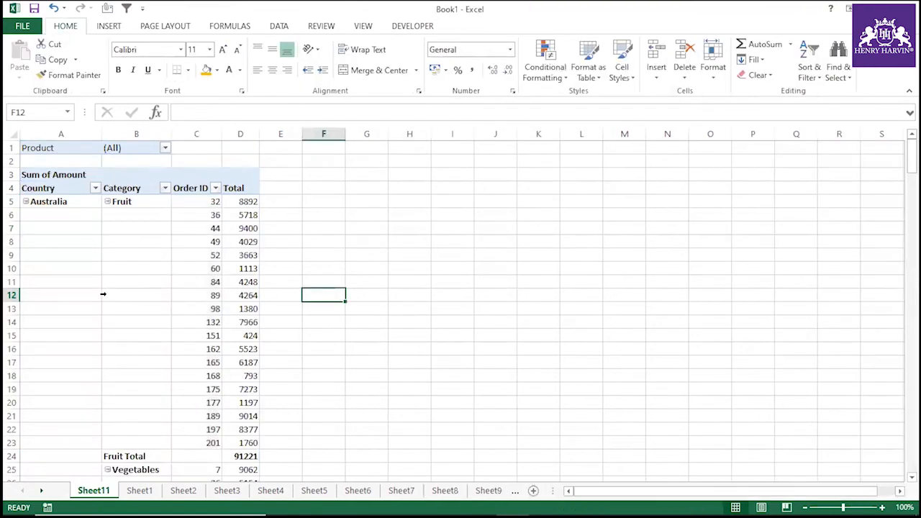
# Set the Country field to repeat its item labels in tabular form.
pyautogui.scroll(-10, 119, 291)
pyautogui.scroll(1, 130, 338)
pyautogui.scroll(-6, 131, 338)
pyautogui.scroll(15, 131, 338)
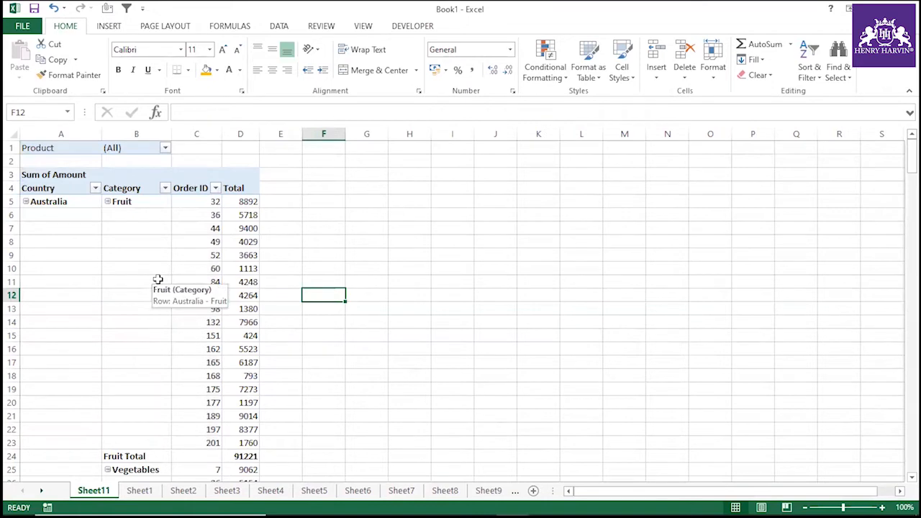
pyautogui.click(82, 223)
pyautogui.click(473, 28)
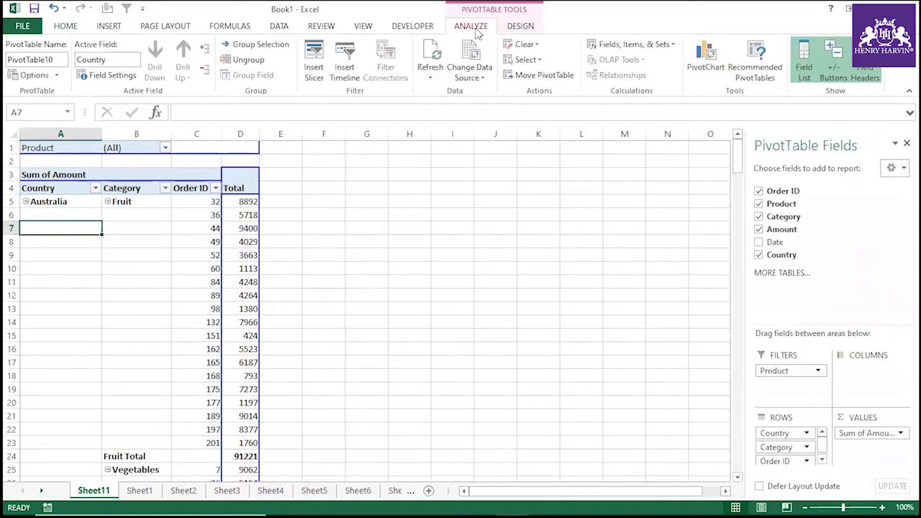
pyautogui.click(126, 77)
pyautogui.click(412, 158)
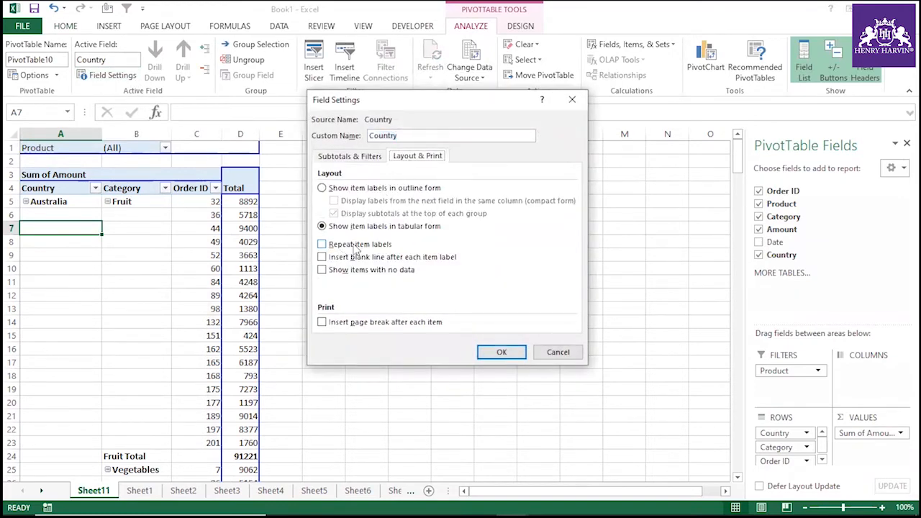
pyautogui.click(373, 246)
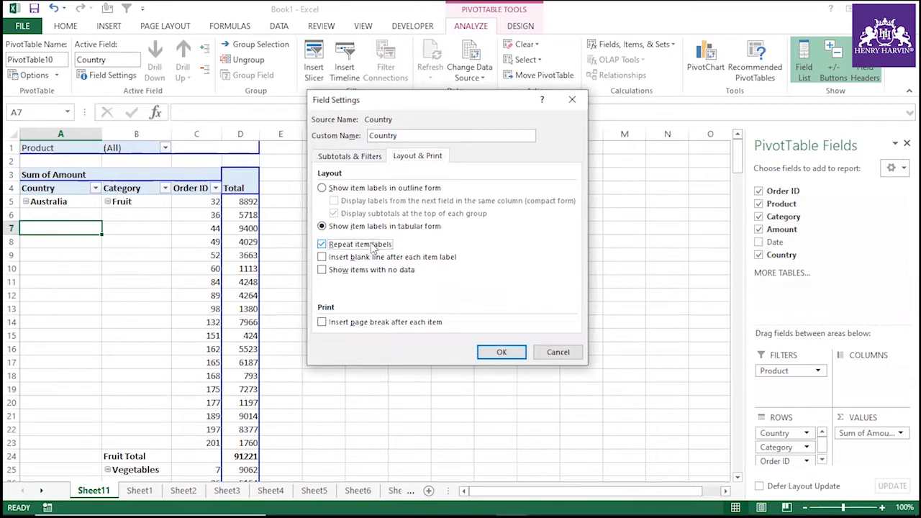
pyautogui.click(502, 352)
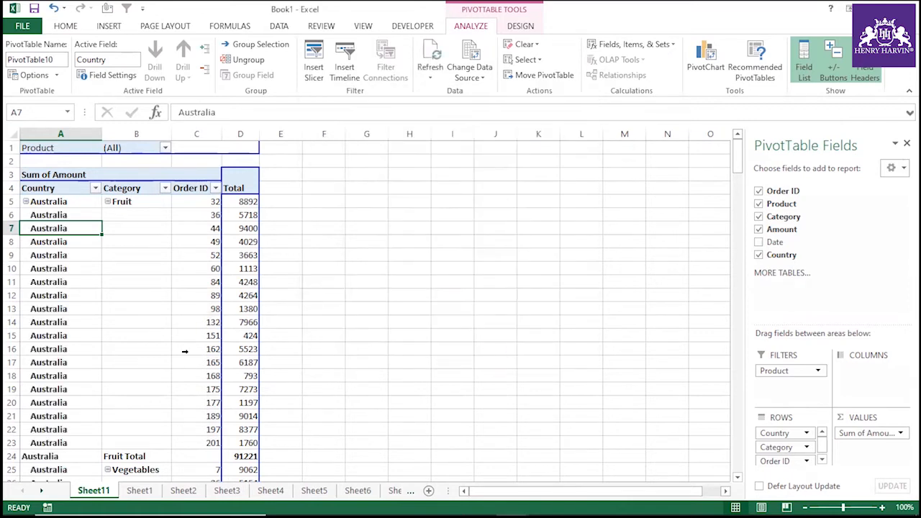
# Set the Category field to repeat its item labels on every row.
pyautogui.click(135, 224)
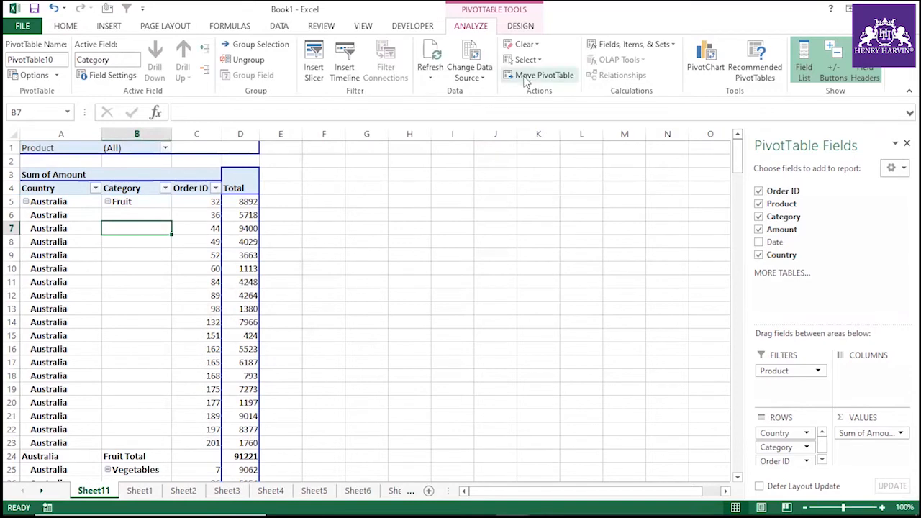
pyautogui.click(108, 75)
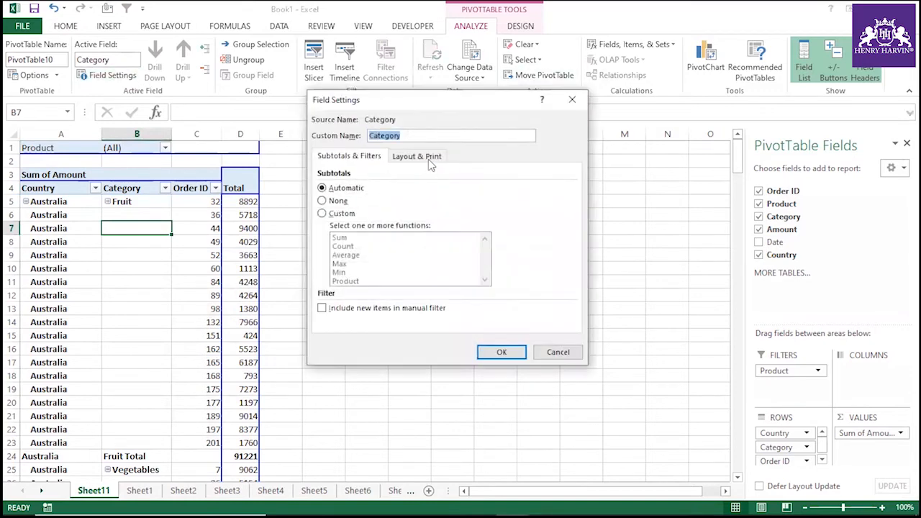
pyautogui.click(408, 158)
pyautogui.click(343, 248)
pyautogui.click(502, 352)
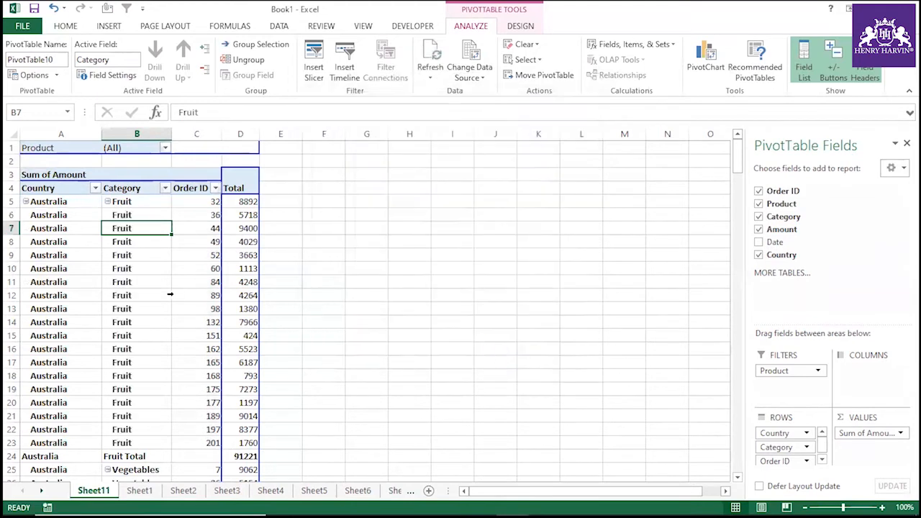
pyautogui.scroll(-5, 137, 294)
pyautogui.scroll(5, 148, 286)
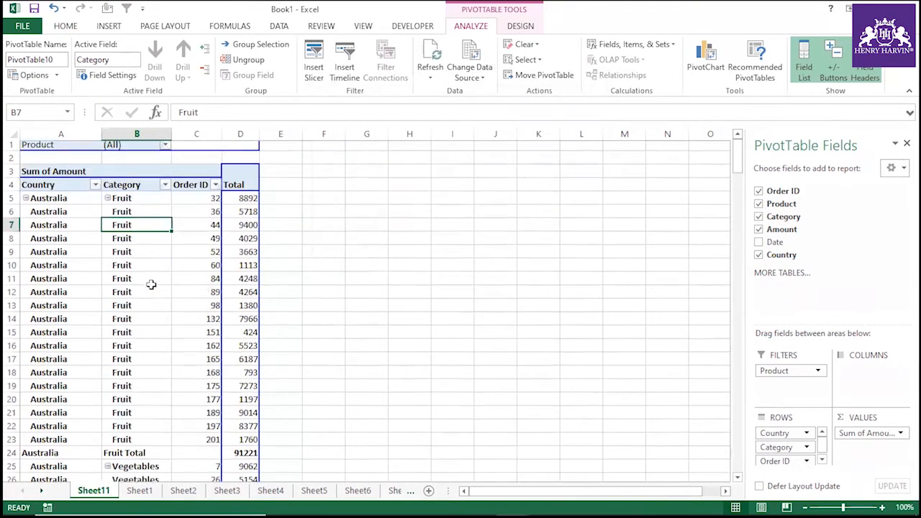
# Turn off all subtotals in the pivot table and check the Country and Category rows for them.
pyautogui.scroll(-4, 151, 285)
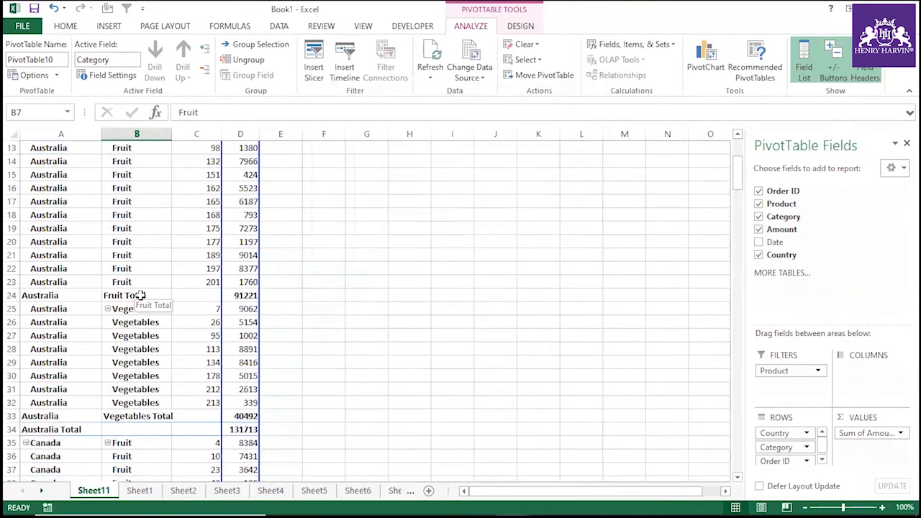
pyautogui.click(143, 295)
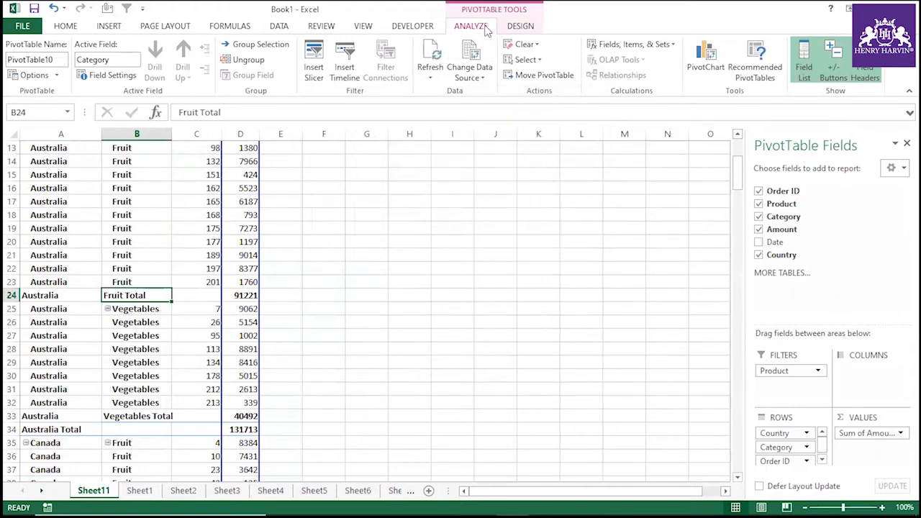
pyautogui.click(432, 261)
pyautogui.click(154, 256)
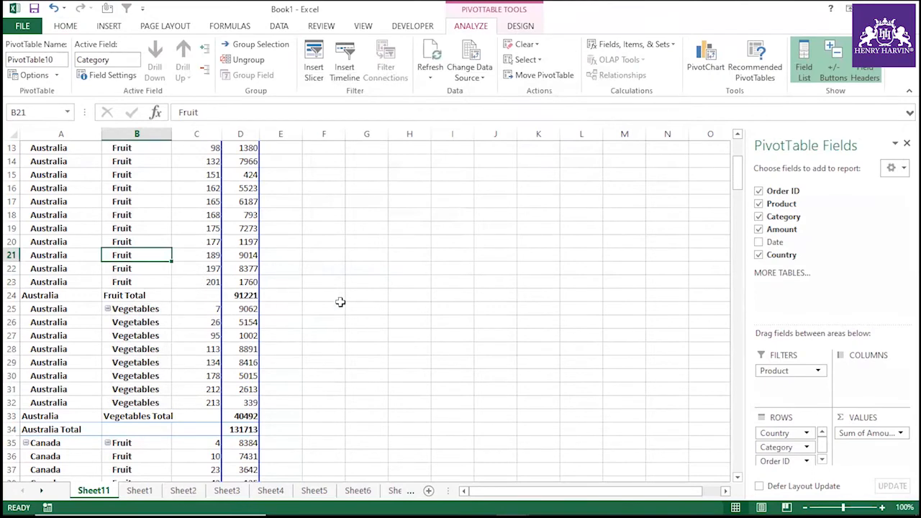
pyautogui.click(521, 26)
pyautogui.click(23, 61)
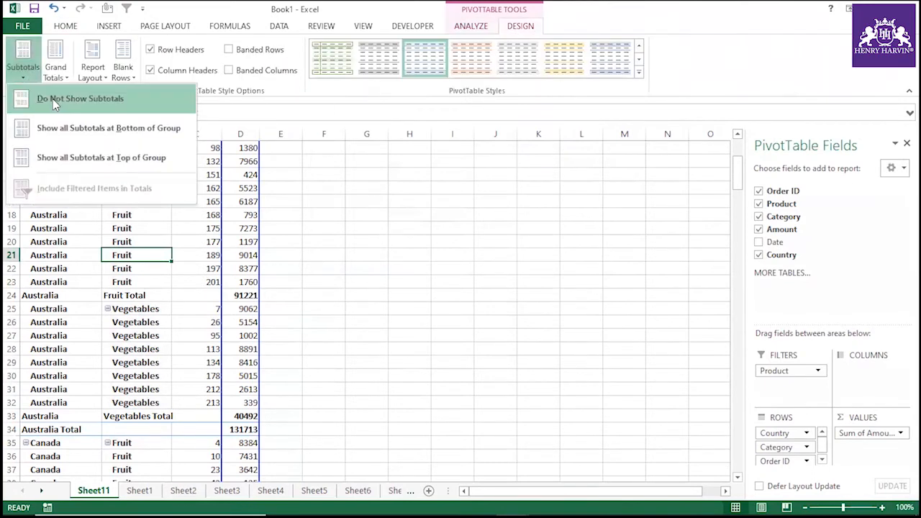
pyautogui.click(52, 99)
pyautogui.scroll(4, 190, 272)
pyautogui.scroll(-2, 191, 274)
pyautogui.scroll(-20, 188, 275)
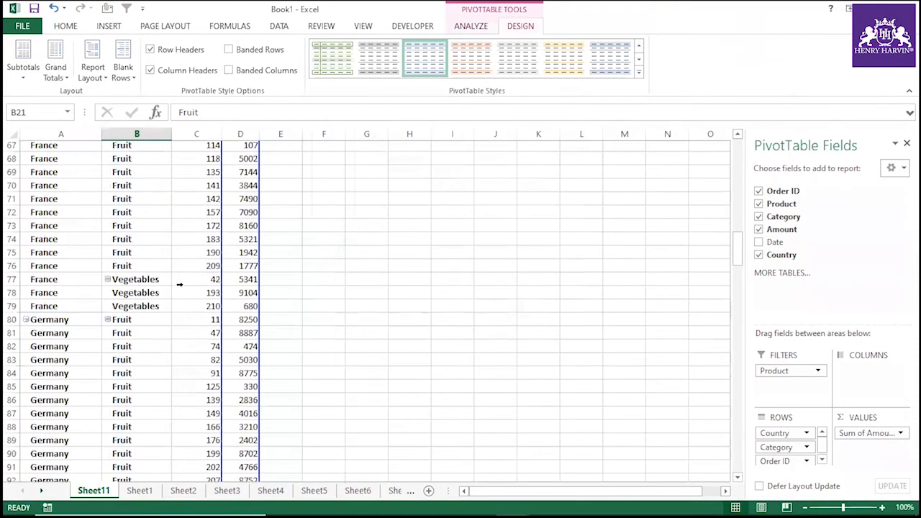
pyautogui.scroll(-5, 178, 298)
pyautogui.scroll(20, 161, 278)
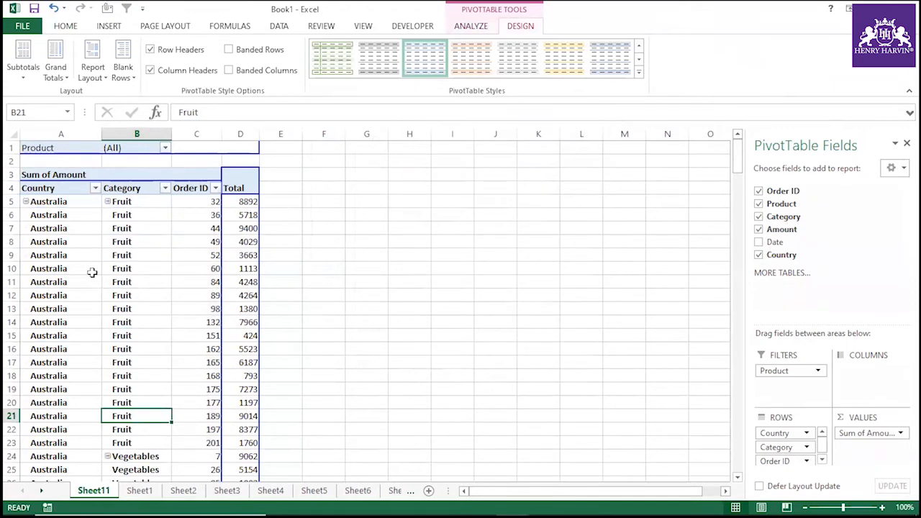
pyautogui.scroll(-20, 94, 281)
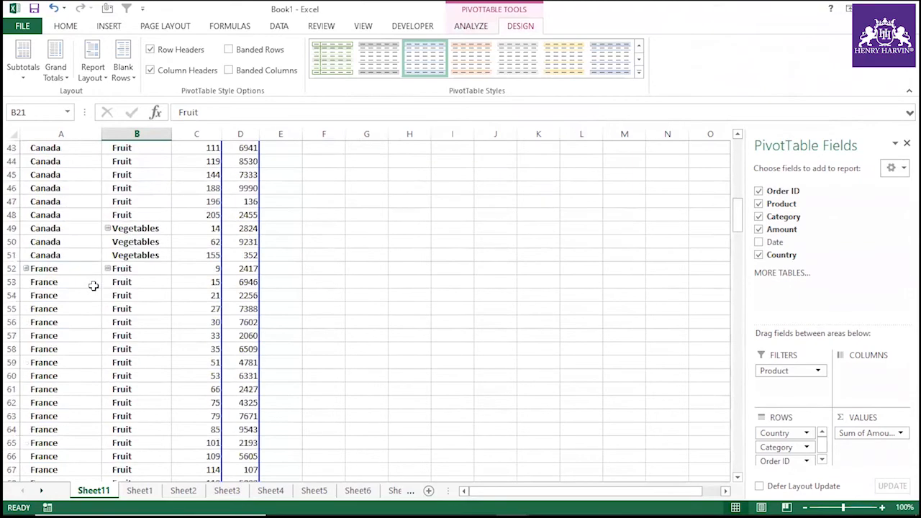
pyautogui.scroll(-17, 93, 286)
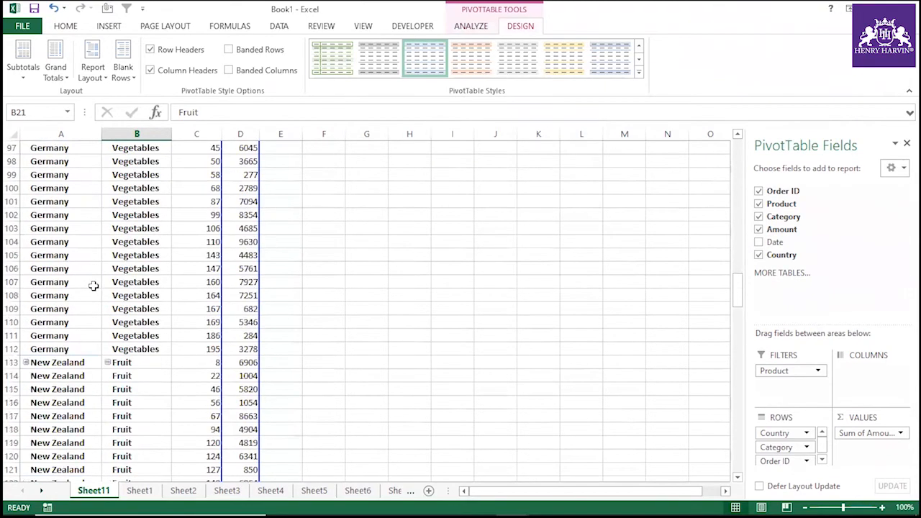
pyautogui.scroll(20, 128, 290)
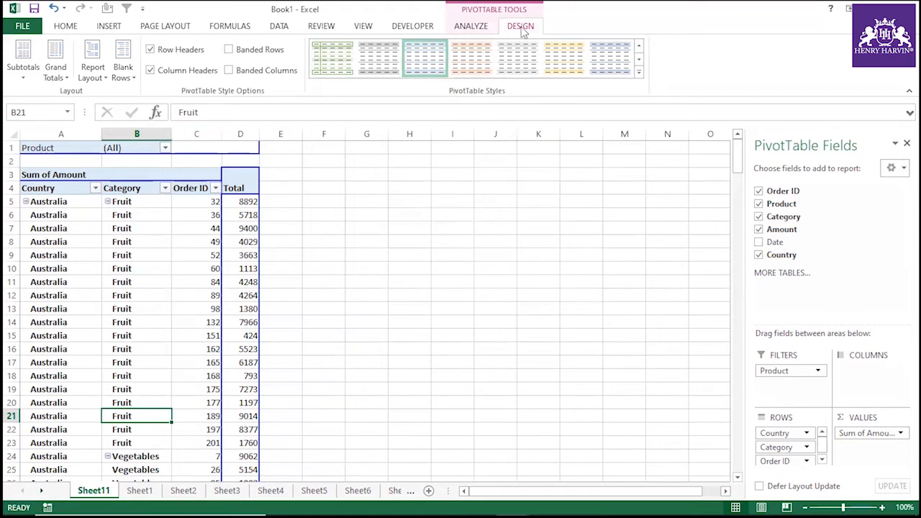
pyautogui.click(491, 26)
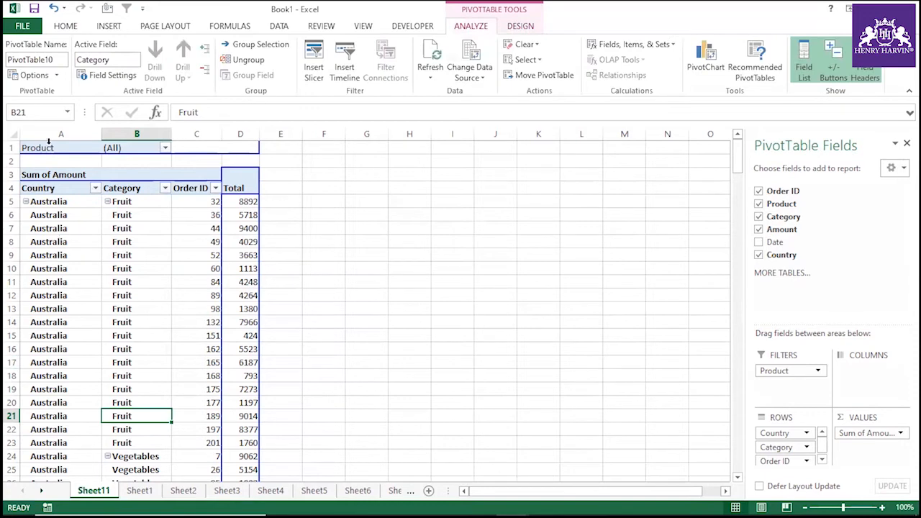
pyautogui.click(57, 75)
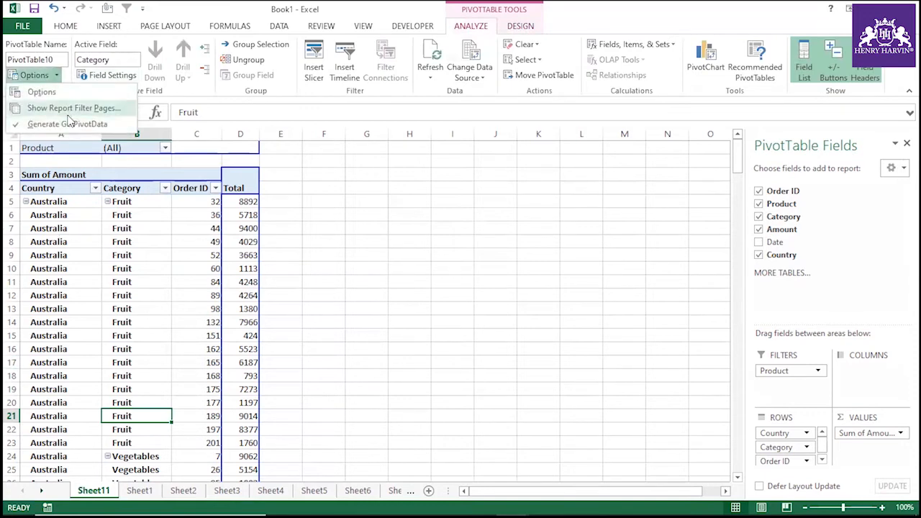
pyautogui.click(294, 223)
pyautogui.click(294, 223)
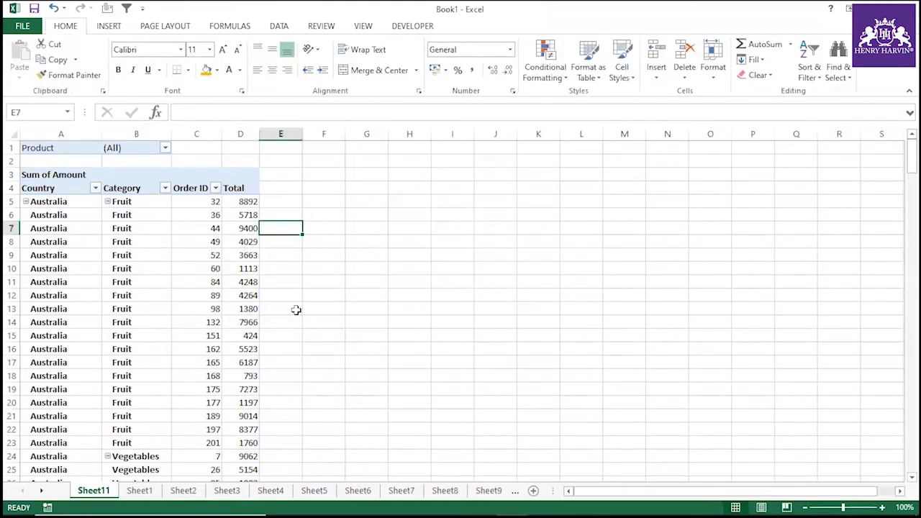
# Check which products the Product column filter on Sheet1 lists and return to the pivot table on Sheet11.
pyautogui.click(66, 281)
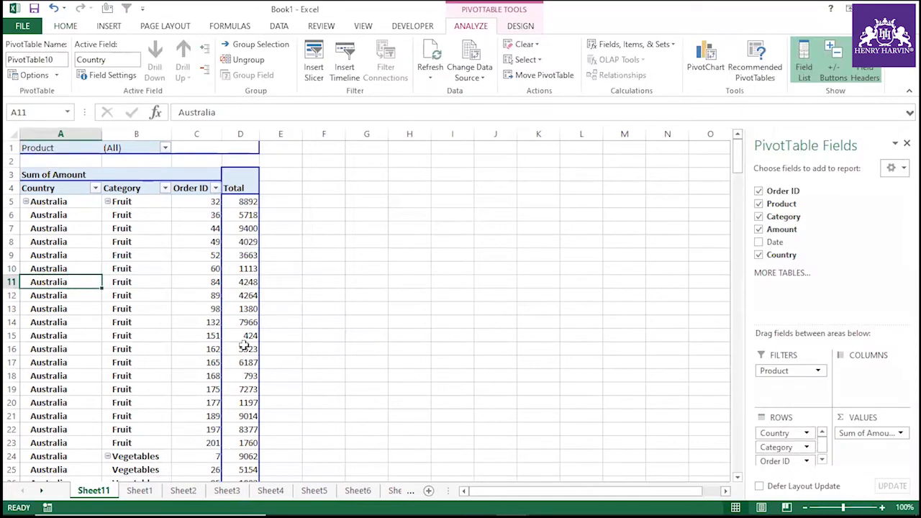
pyautogui.click(136, 490)
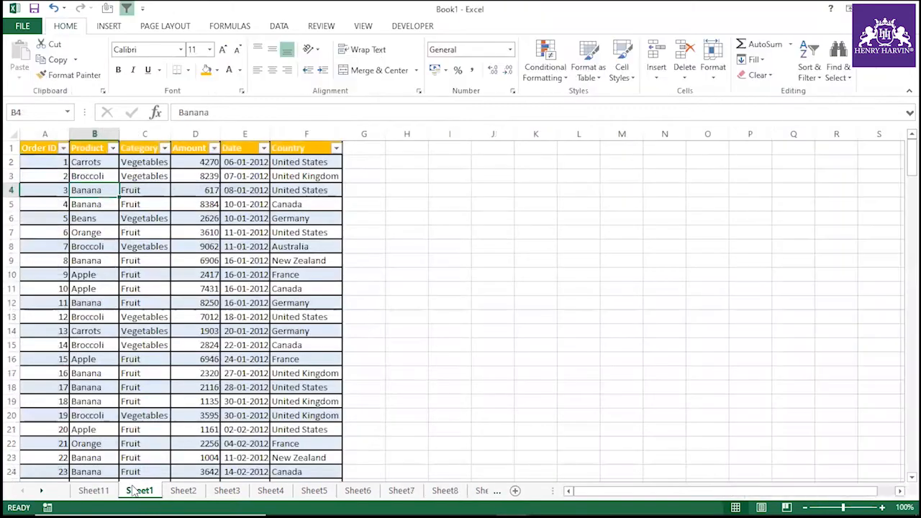
pyautogui.click(113, 148)
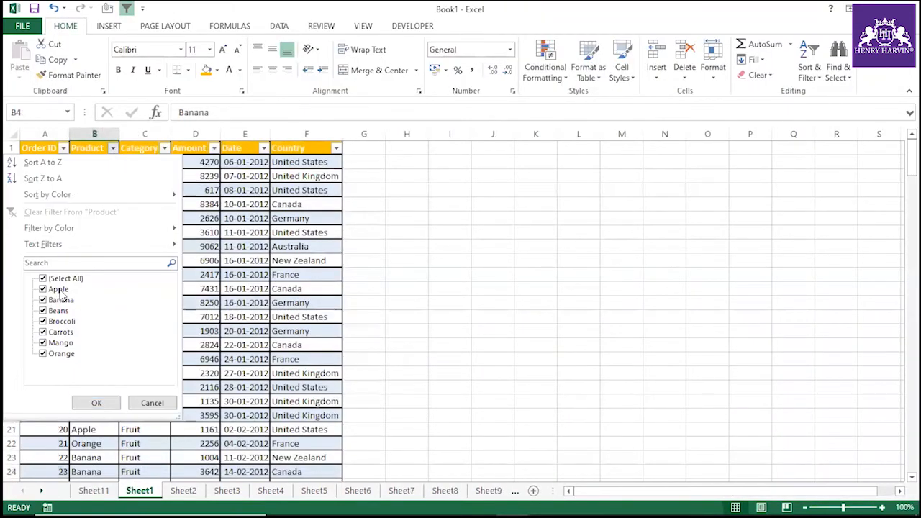
pyautogui.click(152, 403)
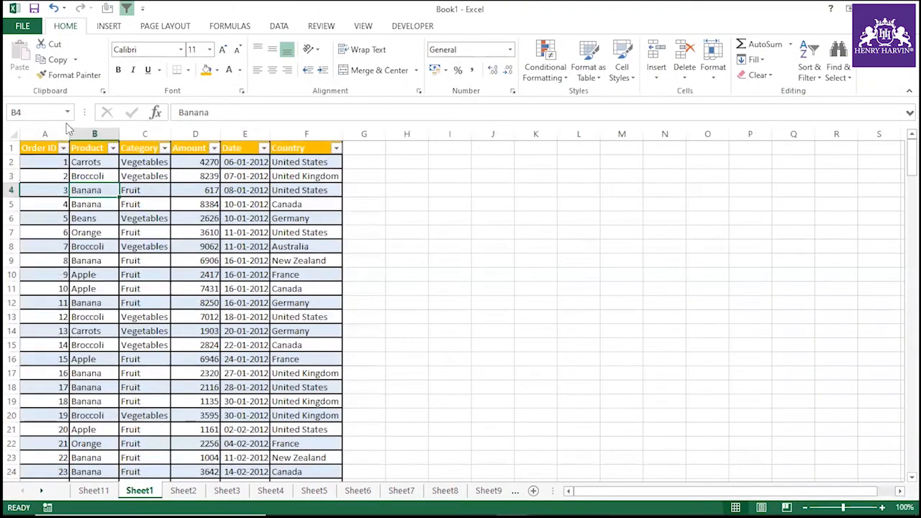
pyautogui.click(104, 493)
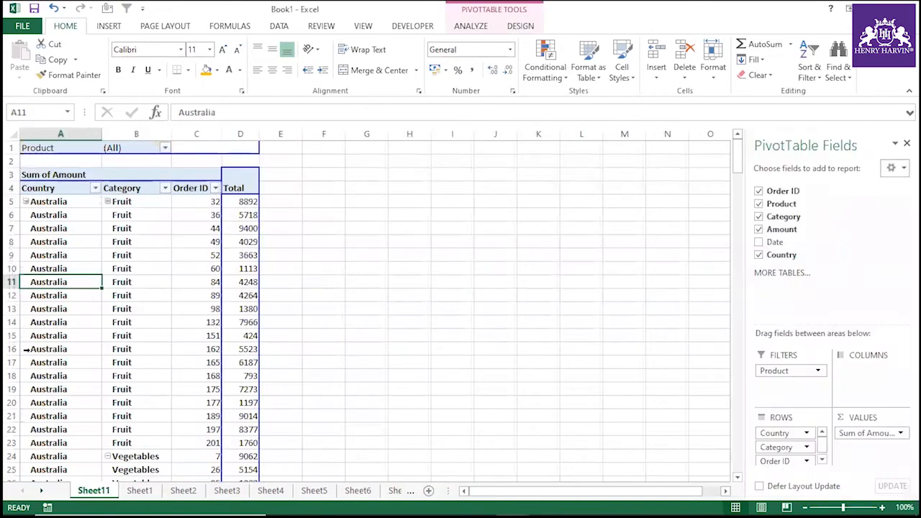
# Generate a separate pivot table sheet for every product by showing the report filter pages of the Product field.
pyautogui.click(173, 281)
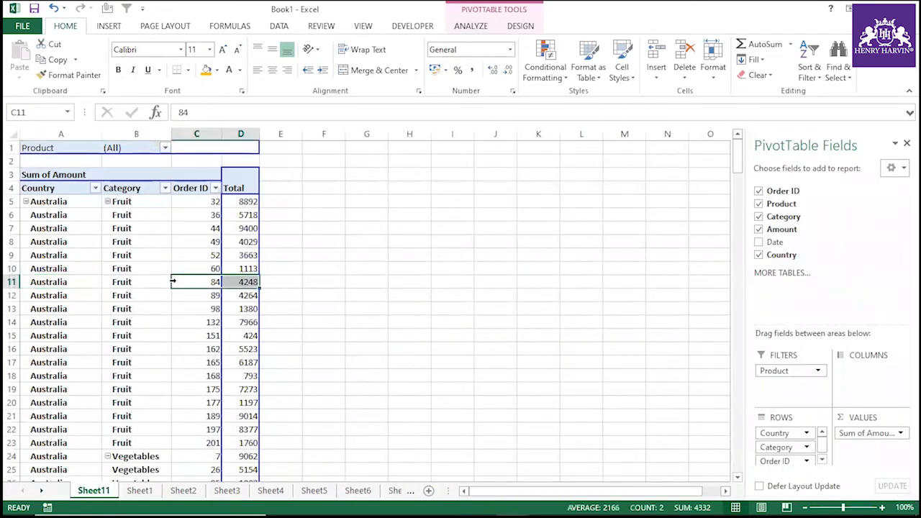
pyautogui.click(472, 29)
pyautogui.click(57, 76)
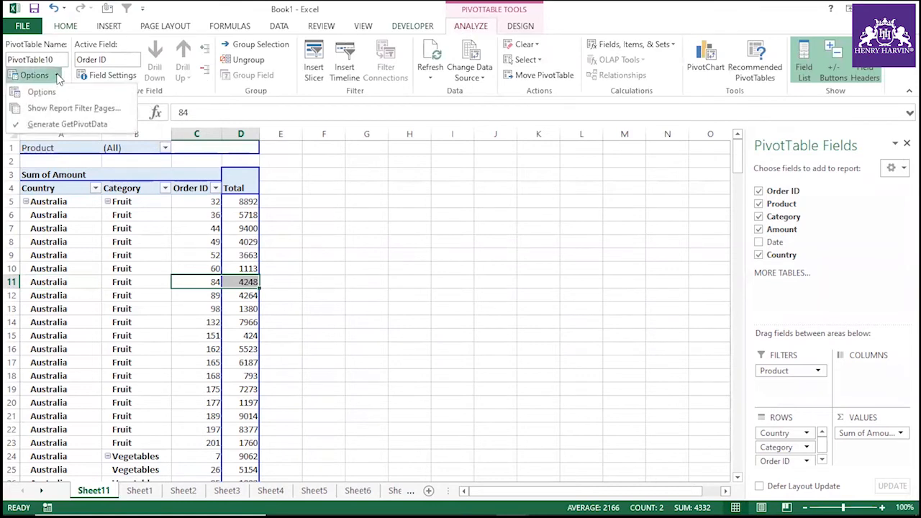
pyautogui.click(59, 110)
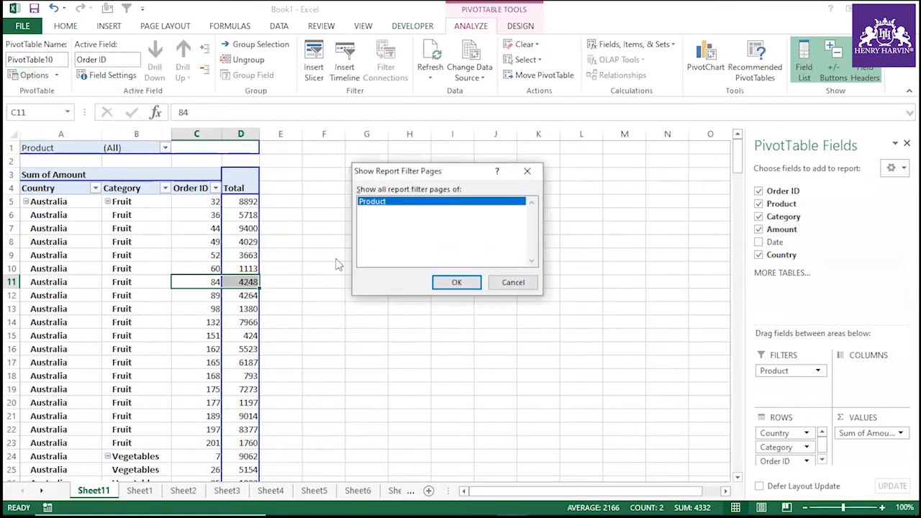
pyautogui.click(452, 283)
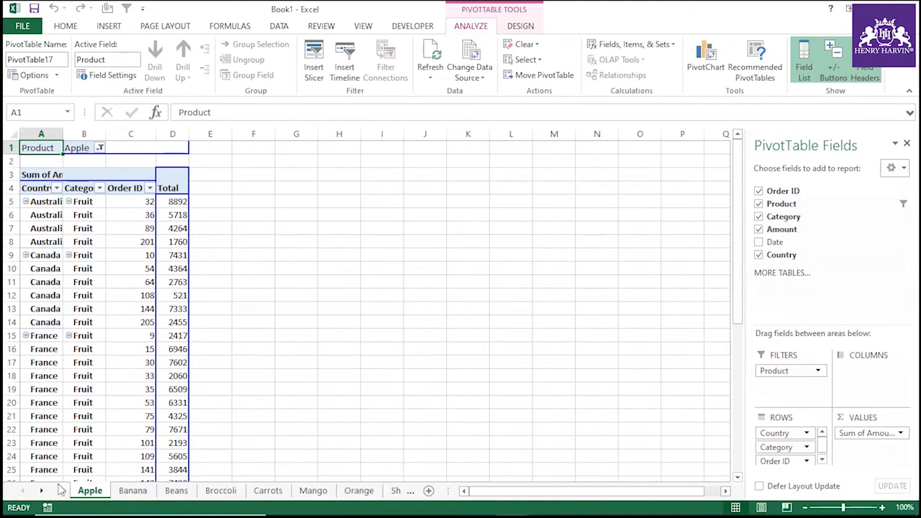
# Look through the generated product sheets from Banana to Orange and back to Apple.
pyautogui.click(129, 493)
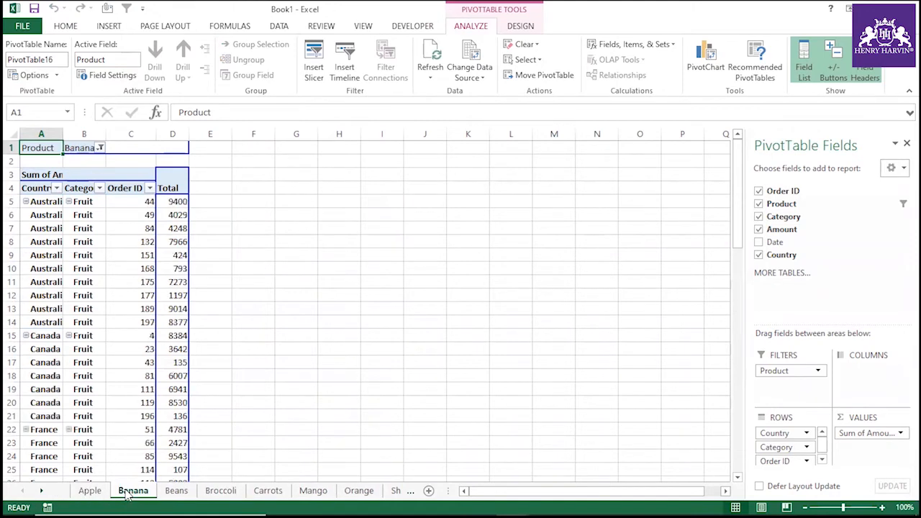
pyautogui.click(178, 492)
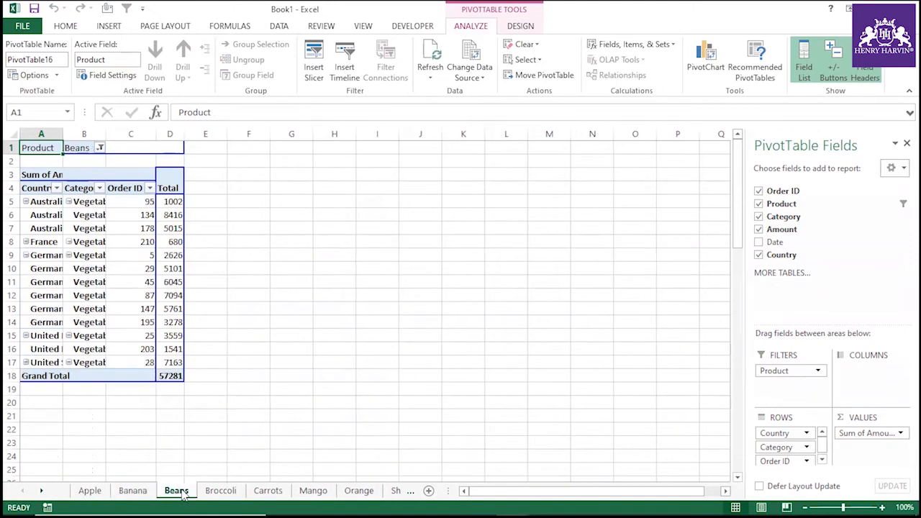
pyautogui.click(220, 492)
pyautogui.click(268, 491)
pyautogui.click(313, 492)
pyautogui.click(359, 491)
pyautogui.click(314, 492)
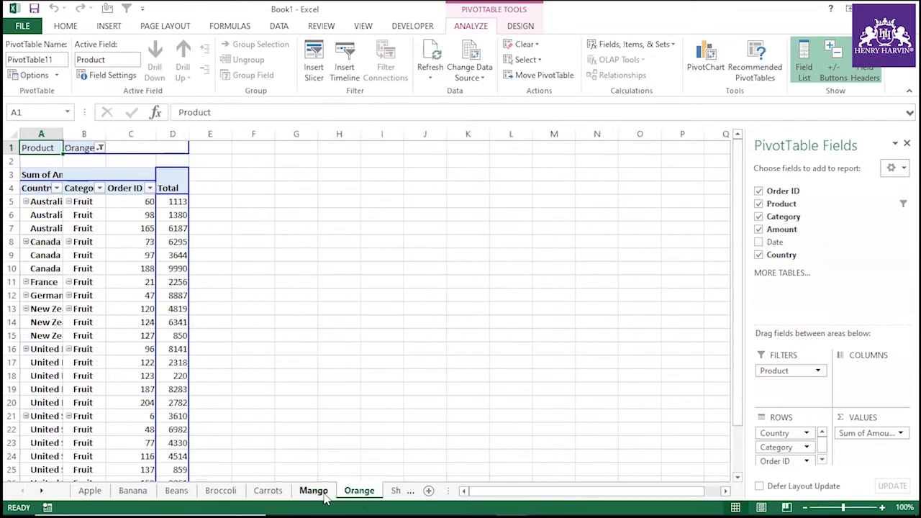
pyautogui.click(267, 491)
pyautogui.click(221, 492)
pyautogui.click(132, 492)
pyautogui.click(90, 492)
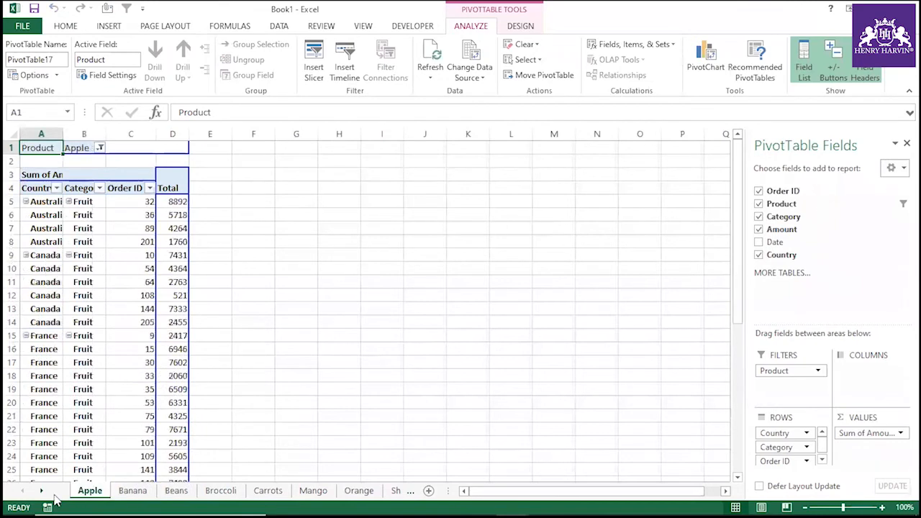
# Go through the product sheets again from Banana to Orange and compare them with the full pivot table on Sheet11.
pyautogui.click(130, 494)
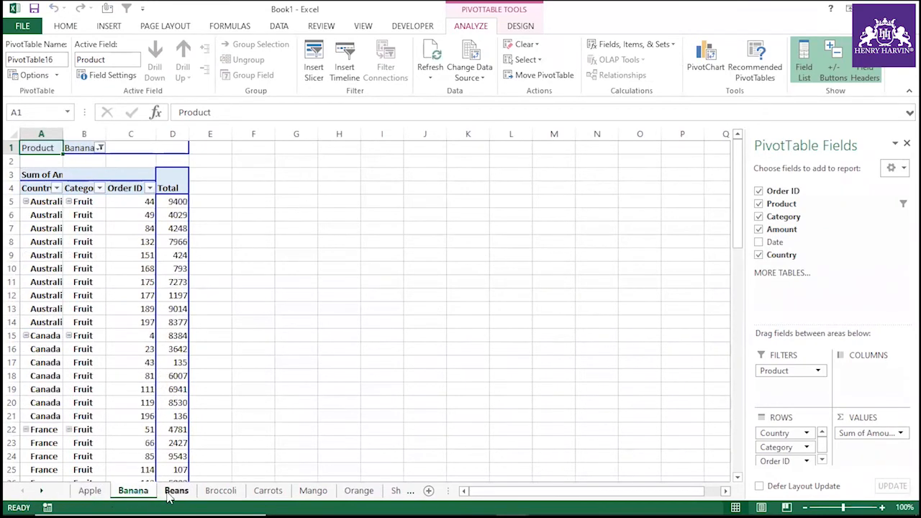
pyautogui.click(176, 492)
pyautogui.click(221, 491)
pyautogui.click(268, 492)
pyautogui.click(313, 492)
pyautogui.click(358, 492)
pyautogui.click(390, 493)
pyautogui.click(88, 495)
pyautogui.click(137, 494)
pyautogui.click(181, 493)
pyautogui.click(229, 493)
pyautogui.click(274, 492)
pyautogui.click(23, 491)
pyautogui.click(41, 491)
pyautogui.click(41, 492)
pyautogui.click(41, 492)
pyautogui.click(41, 492)
pyautogui.click(41, 492)
pyautogui.click(41, 492)
pyautogui.click(93, 492)
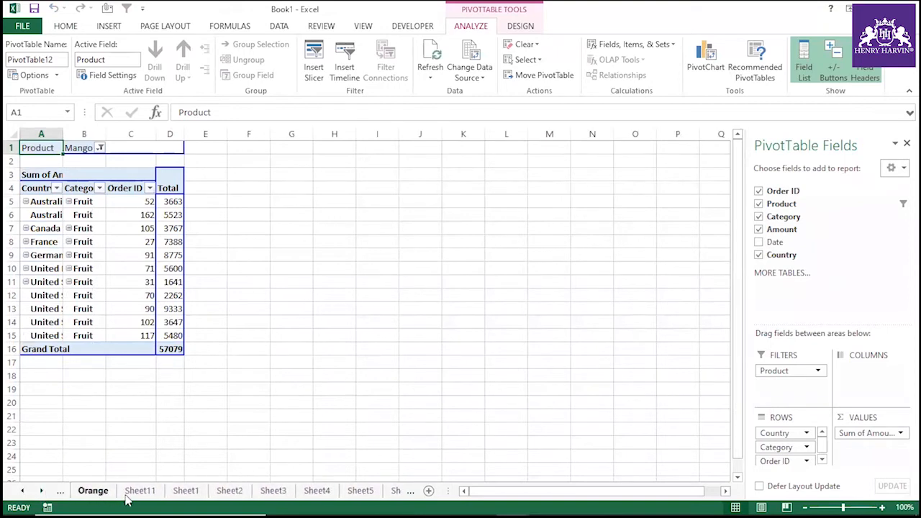
pyautogui.click(140, 492)
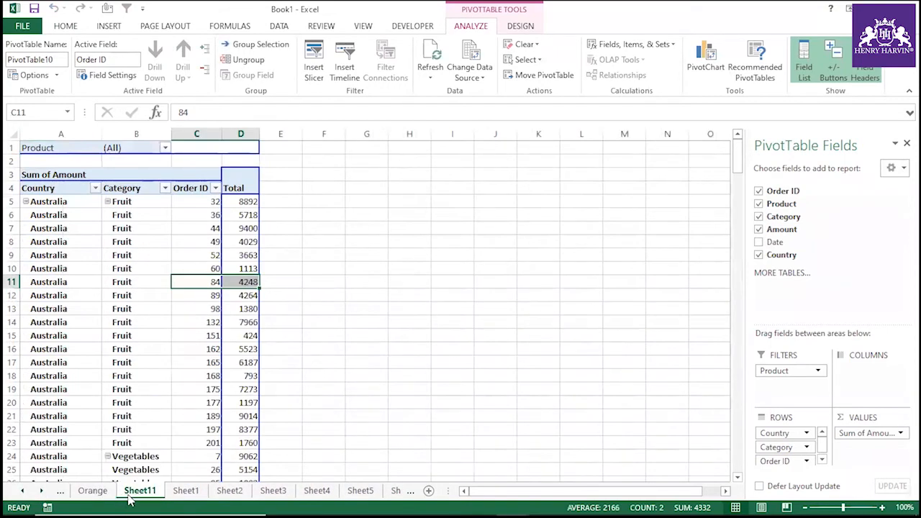
# Delete the seven product sheets from Apple to Orange together.
pyautogui.click(22, 491)
pyautogui.click(22, 492)
pyautogui.click(23, 491)
pyautogui.click(23, 492)
pyautogui.click(23, 492)
pyautogui.click(22, 492)
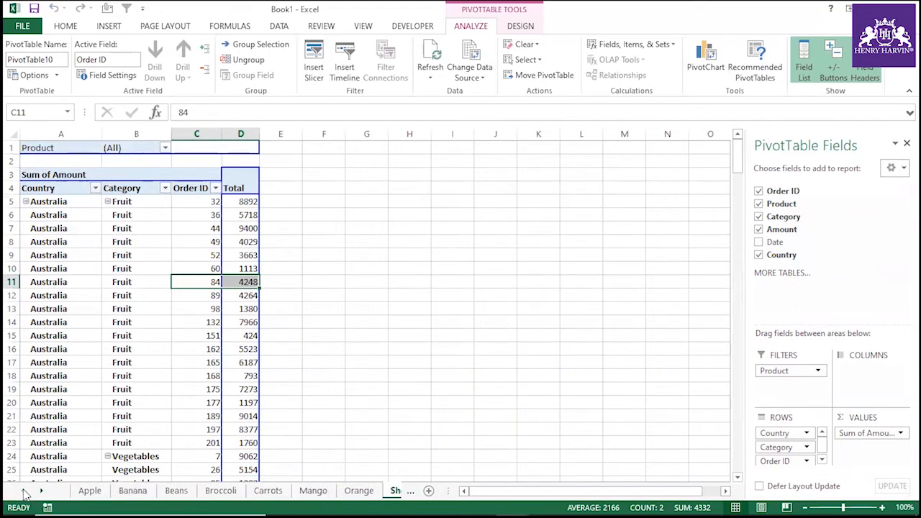
pyautogui.click(85, 493)
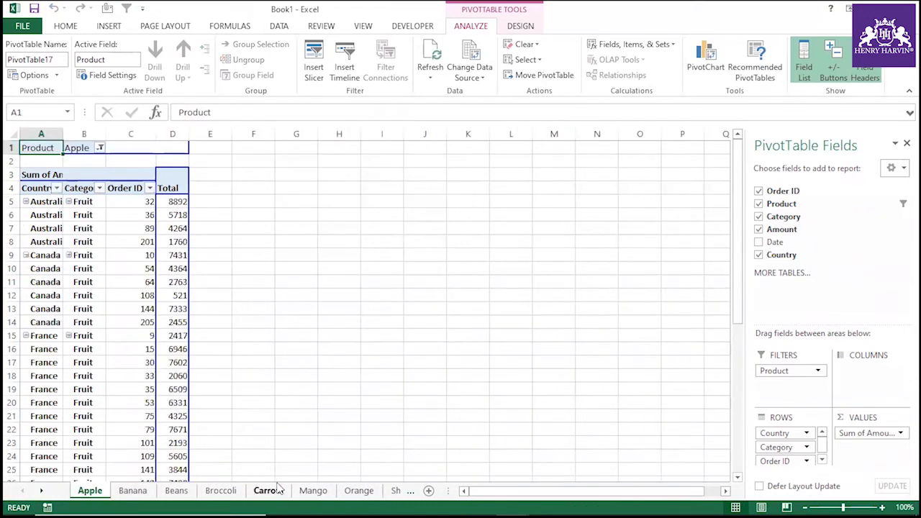
pyautogui.keyDown('shift'); pyautogui.click(348, 494); pyautogui.keyUp('shift')
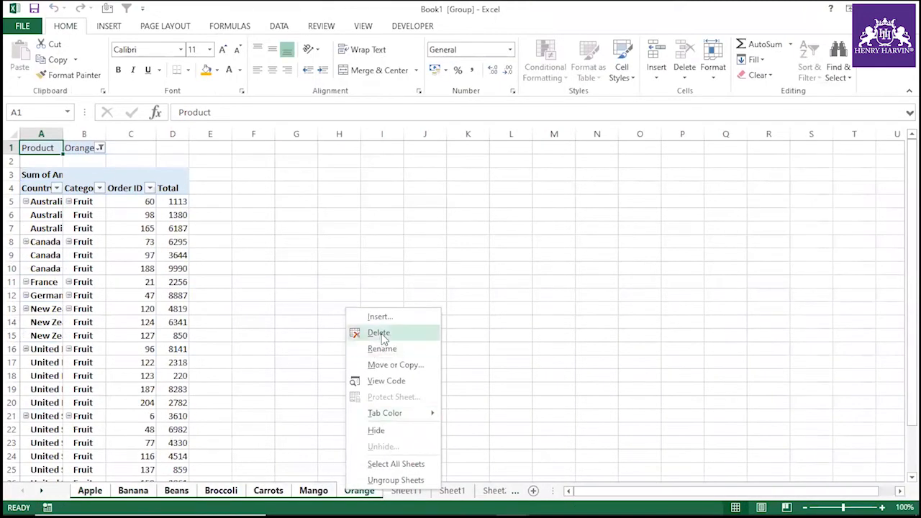
pyautogui.click(379, 333)
pyautogui.click(435, 299)
pyautogui.click(408, 307)
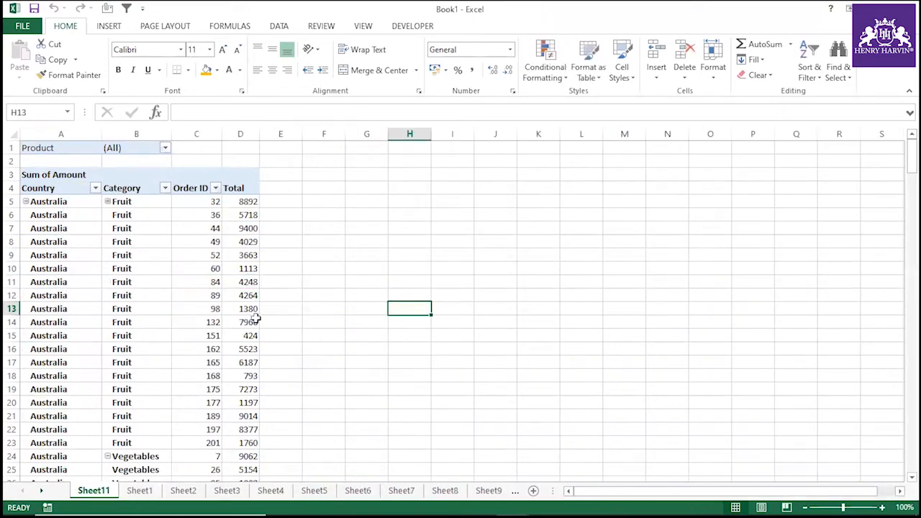
# View the items of the pivot table's Product report filter, leaving it set to all products.
pyautogui.moveTo(256, 319)
pyautogui.click(166, 150)
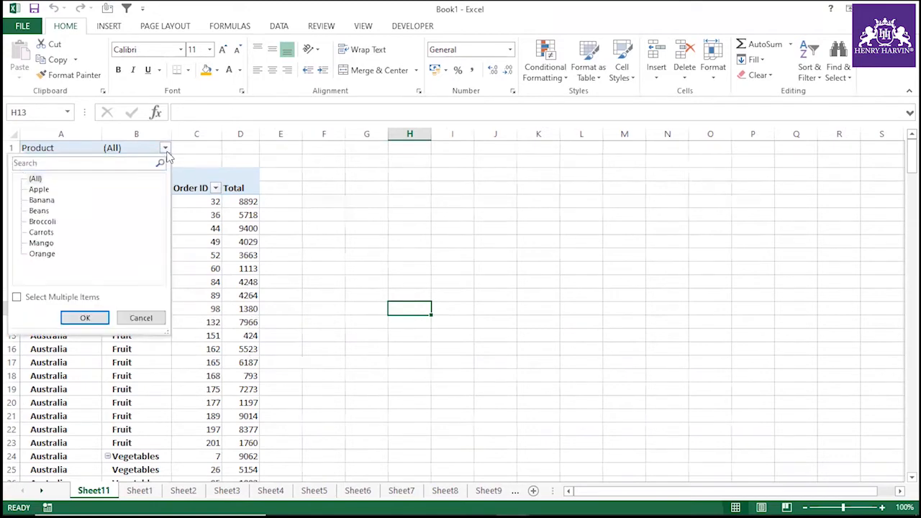
pyautogui.click(141, 317)
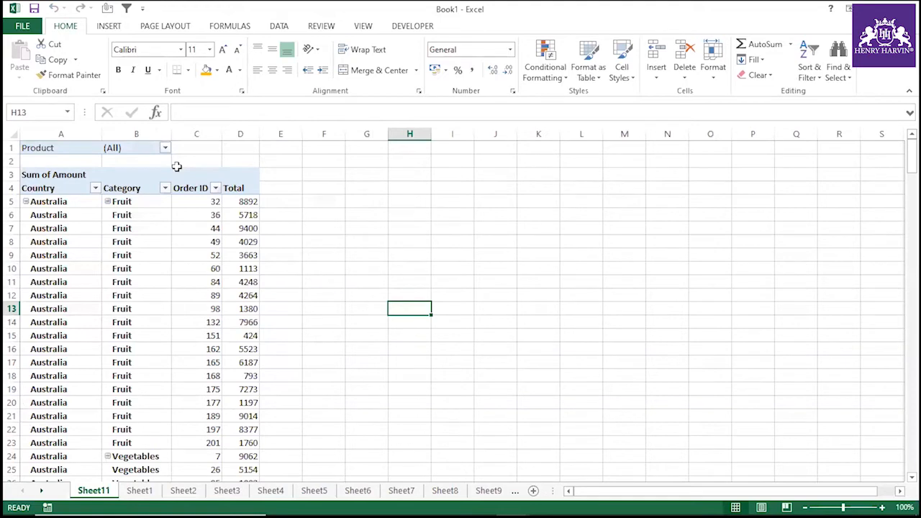
# Enter 500 as a test value in cell L1 and clear the cell again.
pyautogui.click(572, 148)
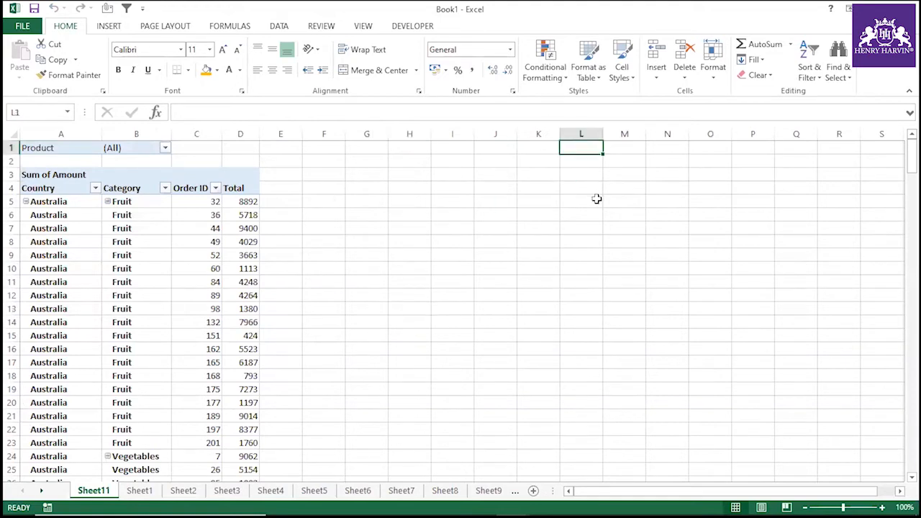
pyautogui.write('500')
pyautogui.click(597, 198)
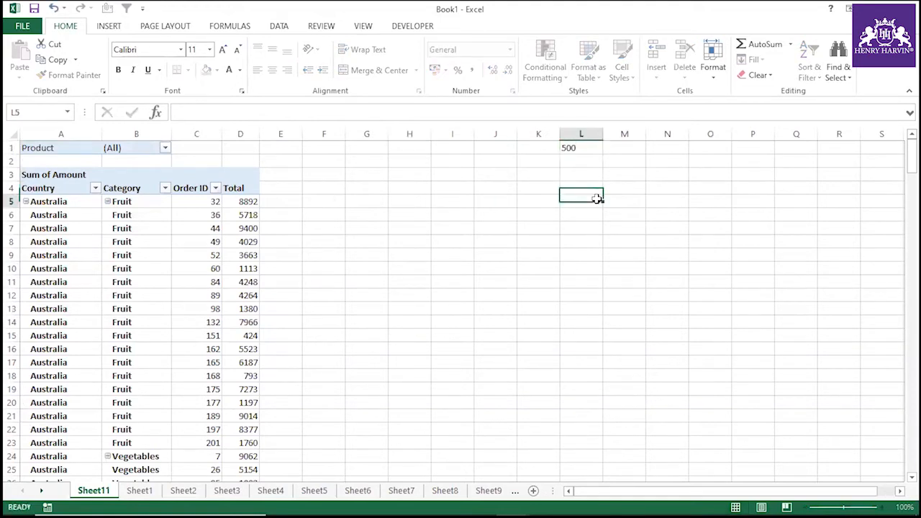
pyautogui.click(596, 147)
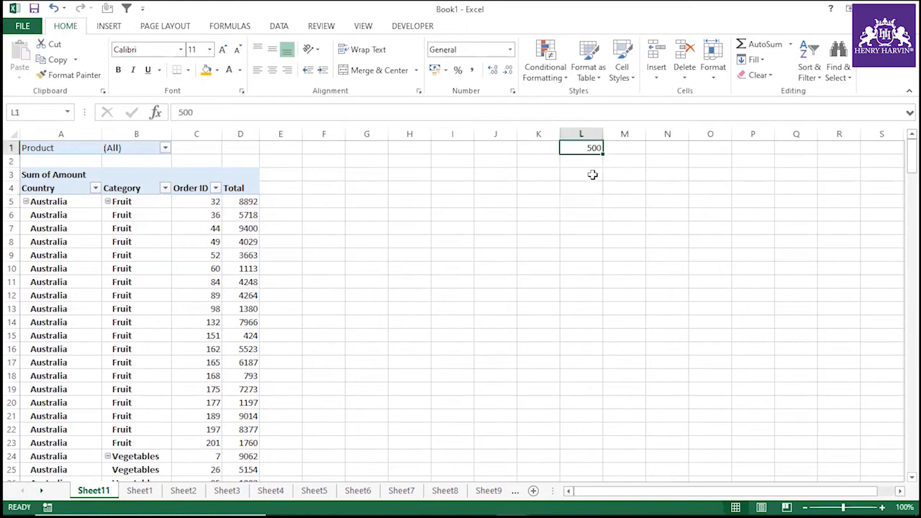
pyautogui.press('Delete')
# Review the product choices in the report filter above the pivot table without applying any of them.
pyautogui.click(113, 241)
pyautogui.click(180, 268)
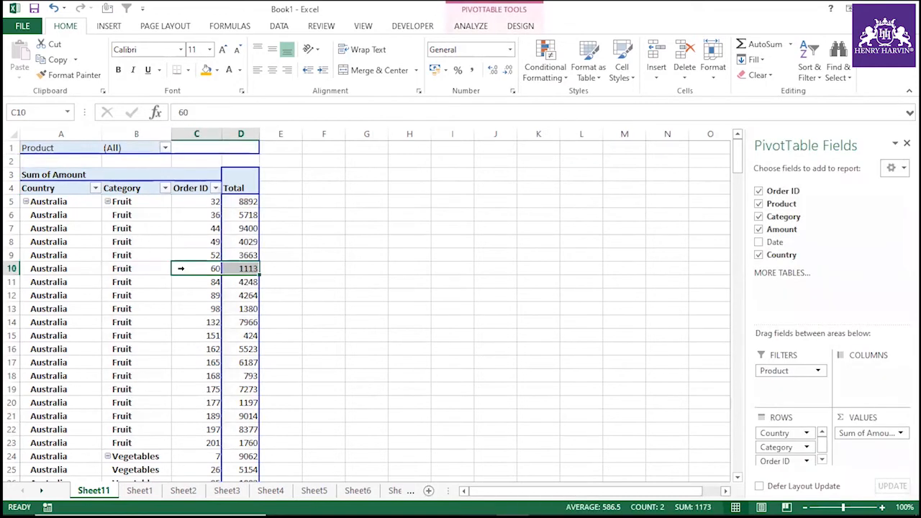
pyautogui.click(165, 147)
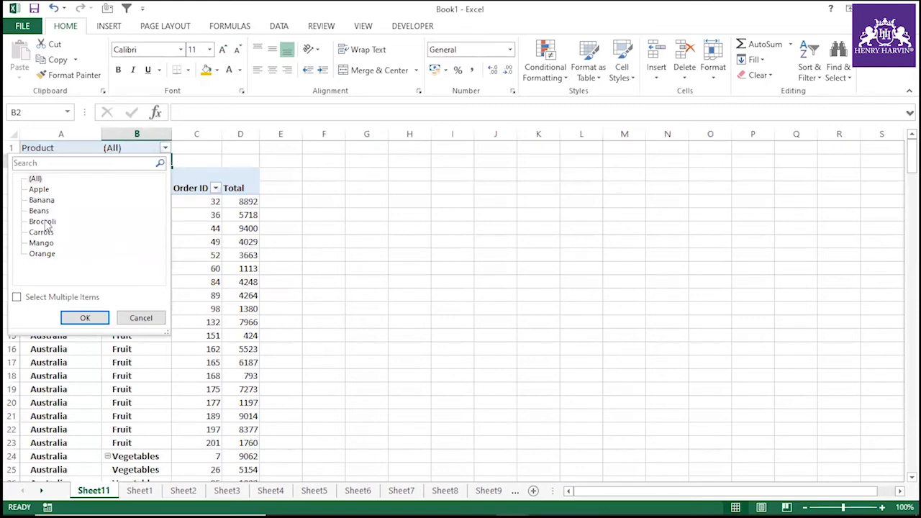
pyautogui.click(150, 319)
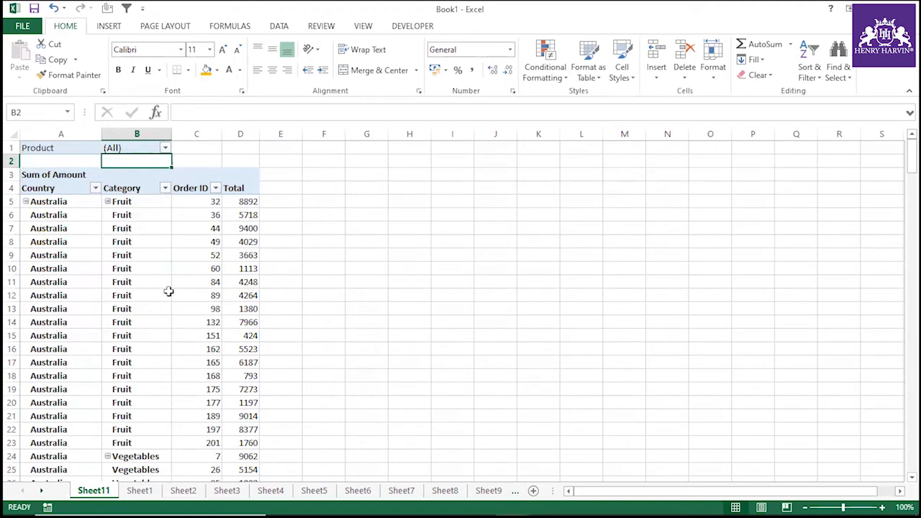
pyautogui.click(424, 279)
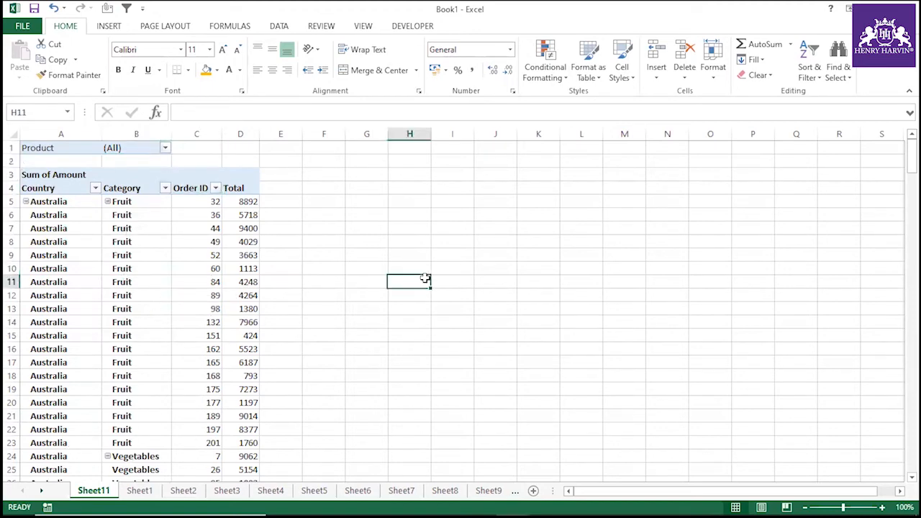
pyautogui.click(542, 284)
pyautogui.click(96, 280)
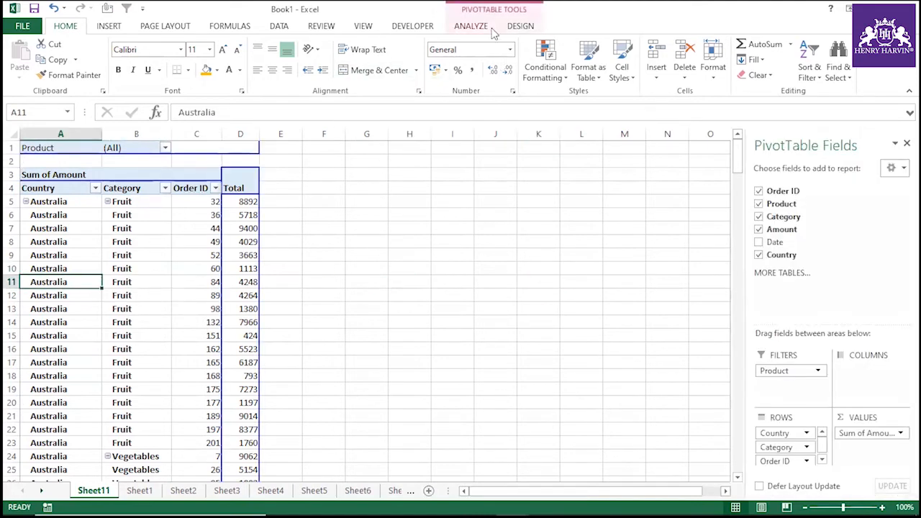
pyautogui.click(553, 228)
pyautogui.click(584, 323)
pyautogui.click(638, 310)
pyautogui.click(642, 279)
pyautogui.click(570, 298)
pyautogui.click(561, 240)
pyautogui.click(569, 202)
pyautogui.click(96, 257)
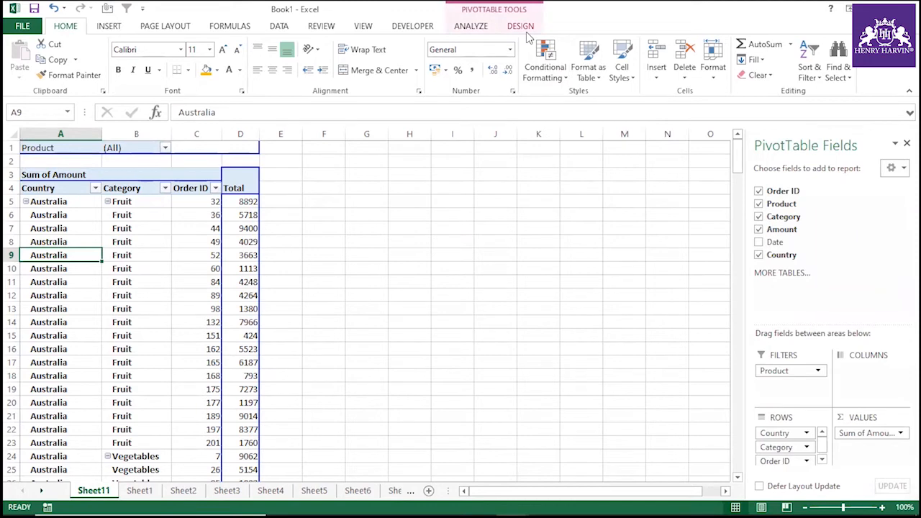
# Look at the pivot table's option for showing report filter pages without running it.
pyautogui.click(471, 26)
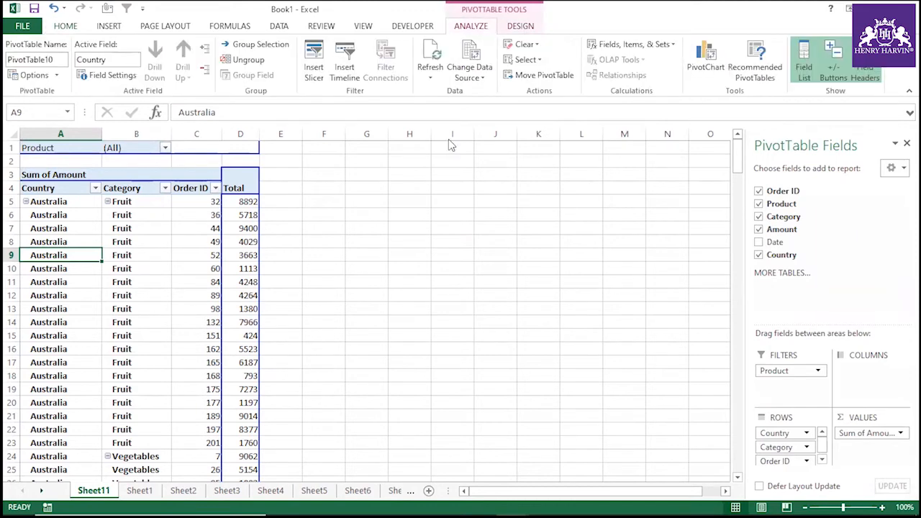
pyautogui.click(58, 76)
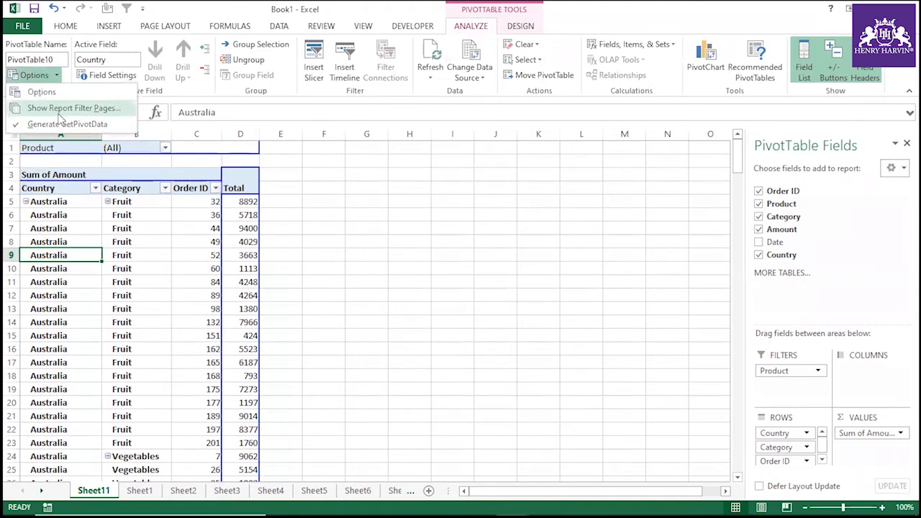
pyautogui.click(366, 282)
pyautogui.click(360, 348)
# Delete the sheets from Sheet2 to Sheet10 together.
pyautogui.click(148, 493)
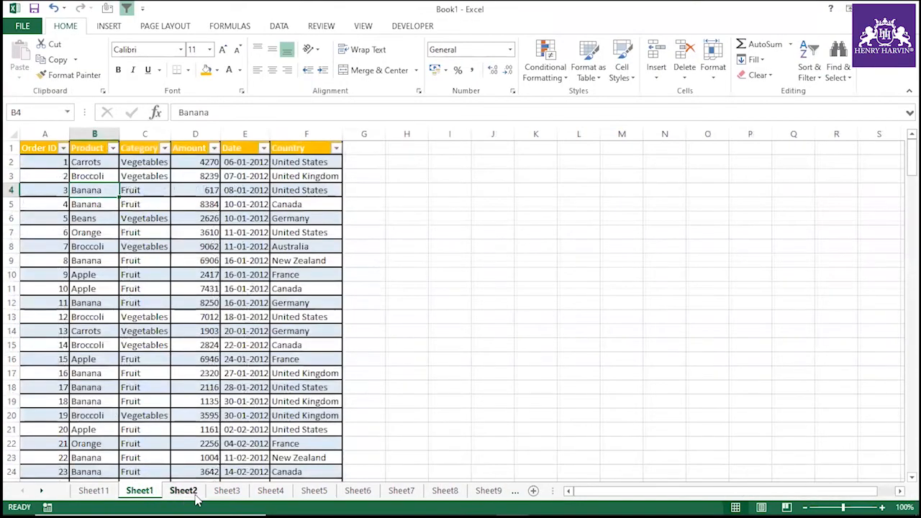
pyautogui.click(194, 495)
pyautogui.click(207, 440)
pyautogui.click(227, 492)
pyautogui.click(185, 494)
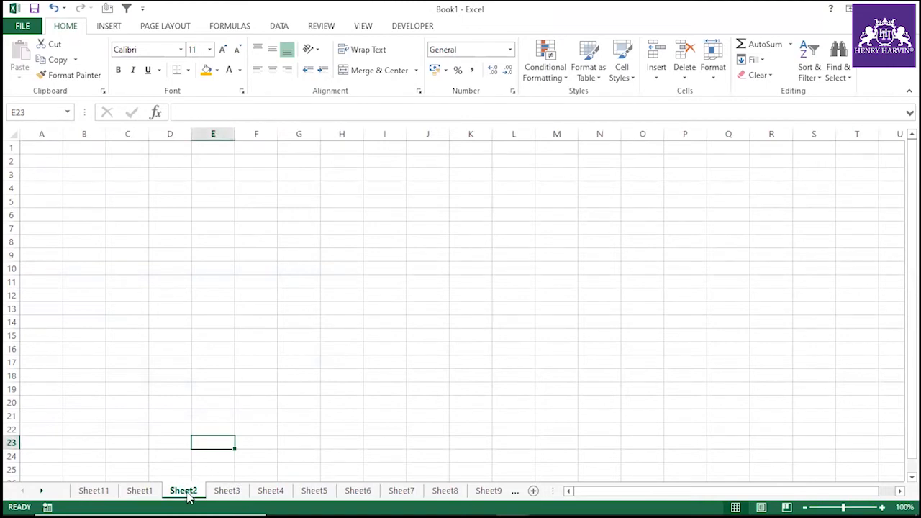
pyautogui.click(42, 490)
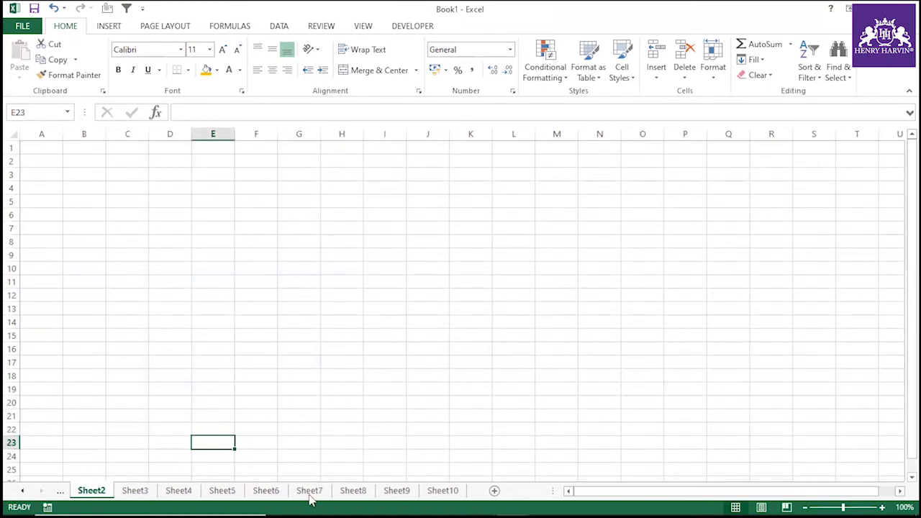
pyautogui.keyDown('shift'); pyautogui.click(437, 493); pyautogui.keyUp('shift')
pyautogui.rightClick(437, 492)
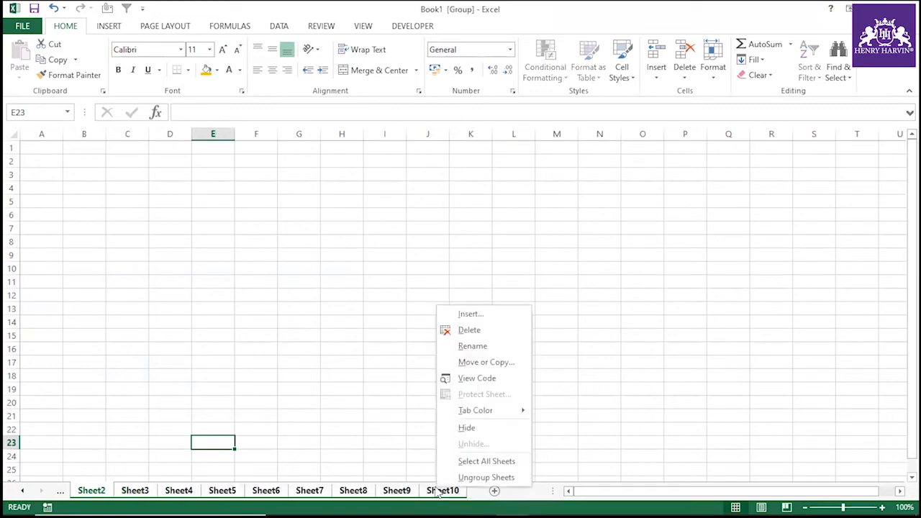
pyautogui.click(493, 331)
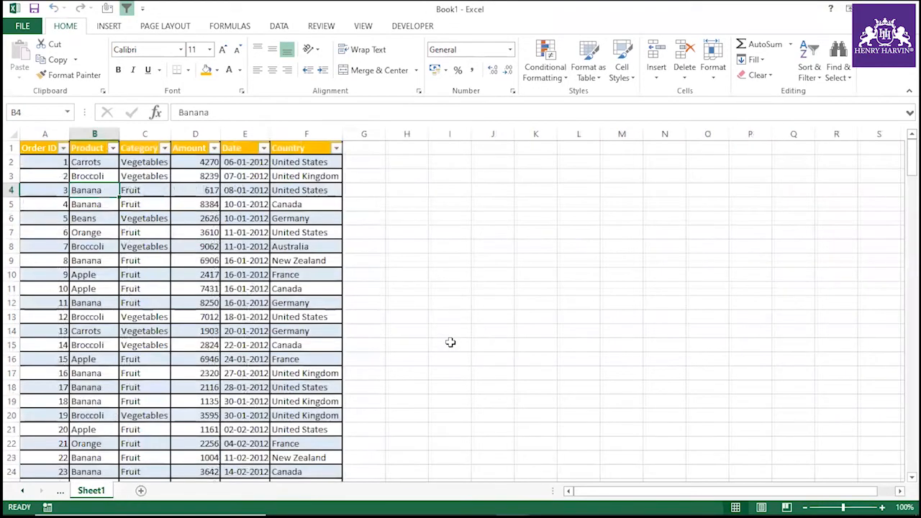
pyautogui.click(450, 344)
pyautogui.click(22, 490)
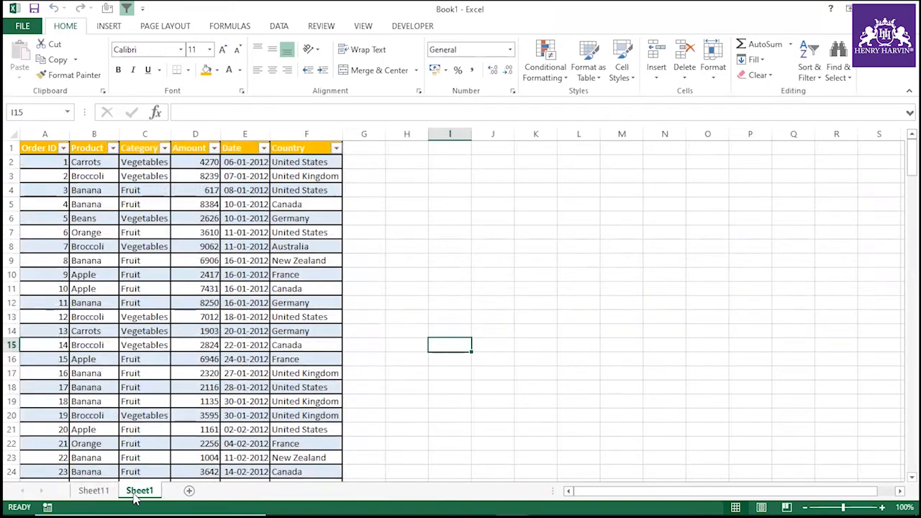
pyautogui.moveTo(55, 148); pyautogui.dragTo(263, 150)
pyautogui.click(193, 345)
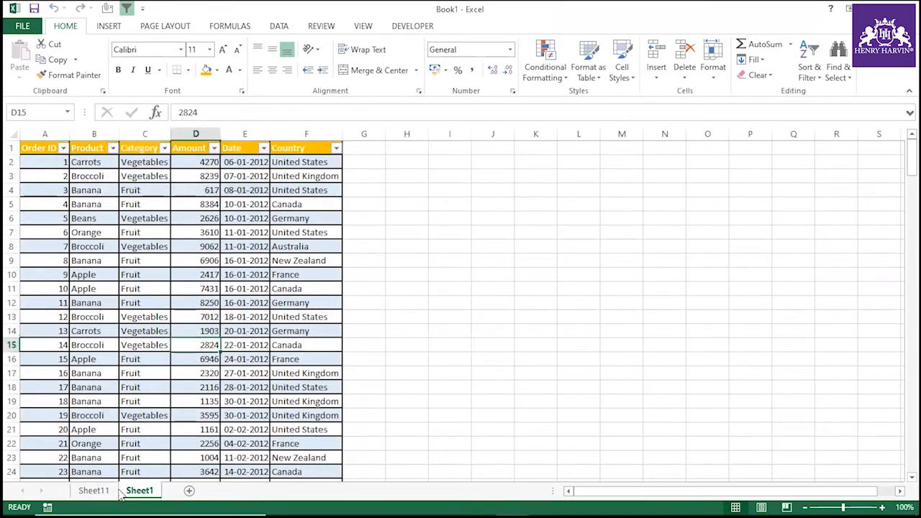
# Generate a separate sheet for each product from the Sheet11 pivot table with Show Report Filter Pages.
pyautogui.click(94, 490)
pyautogui.click(148, 322)
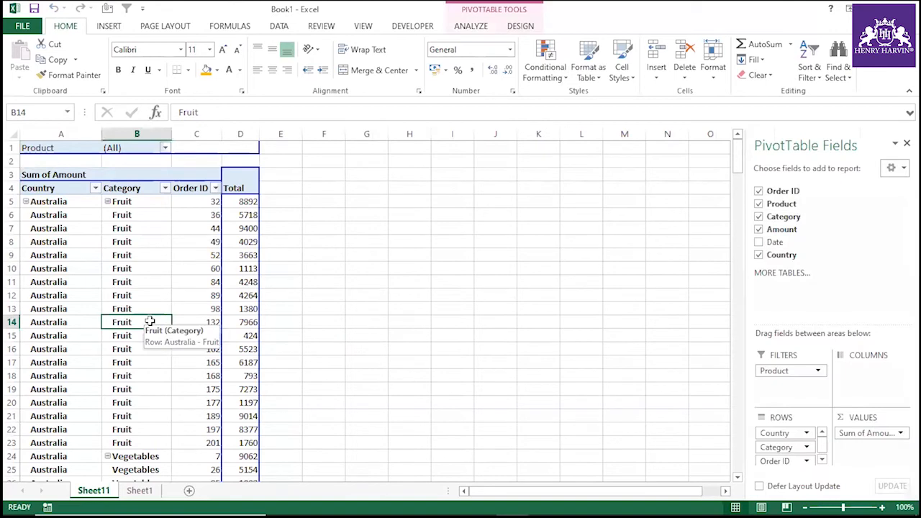
pyautogui.click(114, 244)
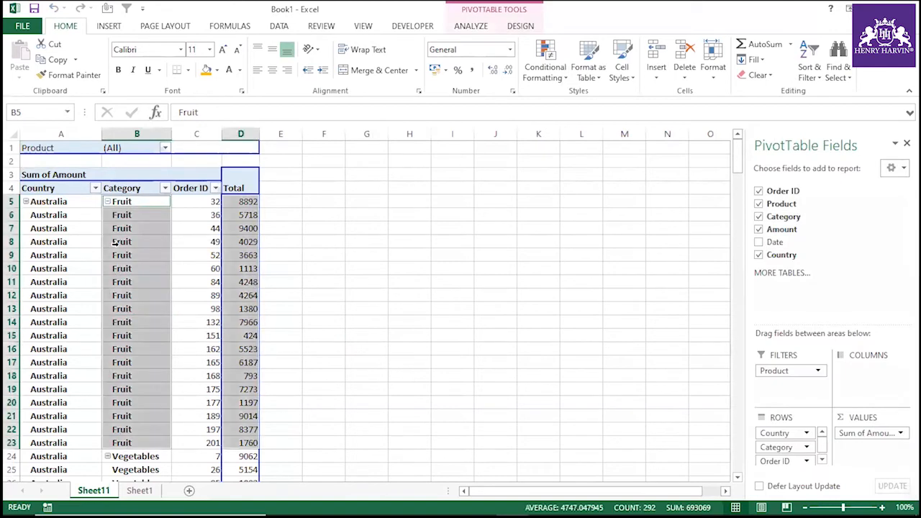
pyautogui.click(481, 30)
pyautogui.click(56, 75)
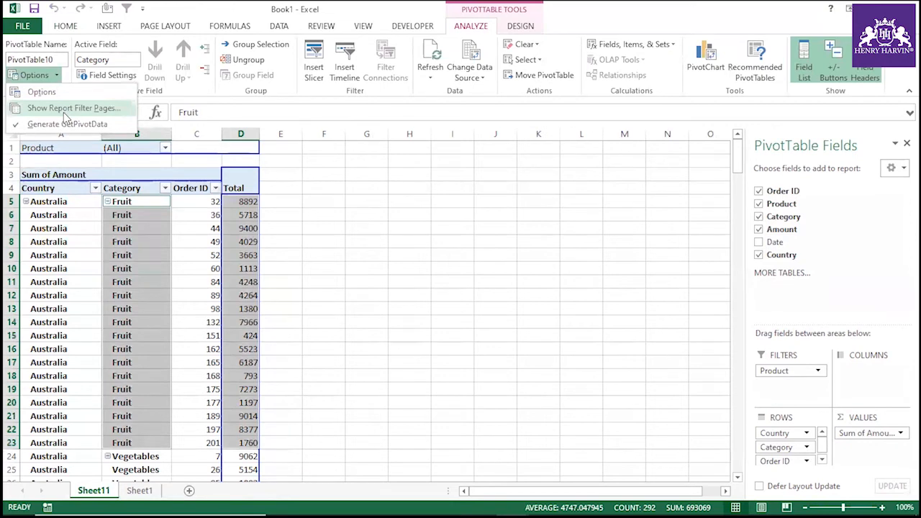
pyautogui.click(64, 108)
pyautogui.click(454, 283)
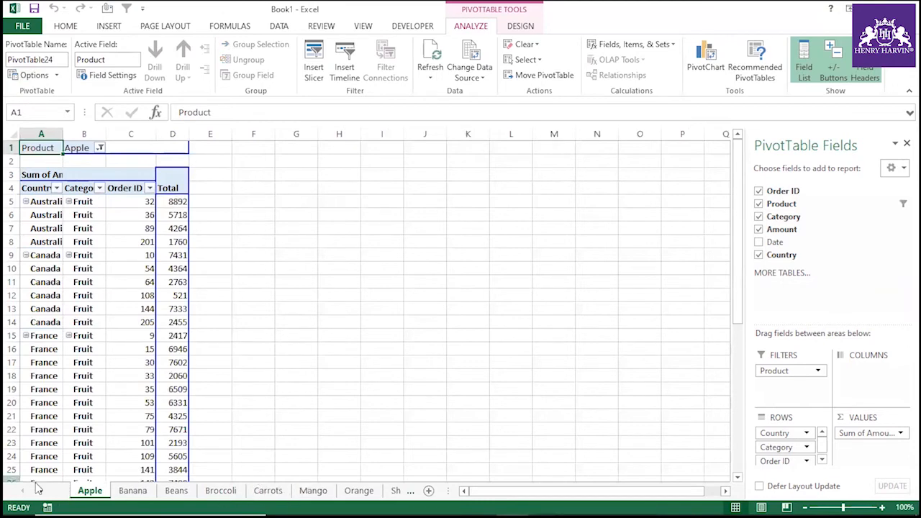
# Look through the generated product sheets one after another, from Banana to Orange.
pyautogui.click(133, 492)
pyautogui.click(177, 494)
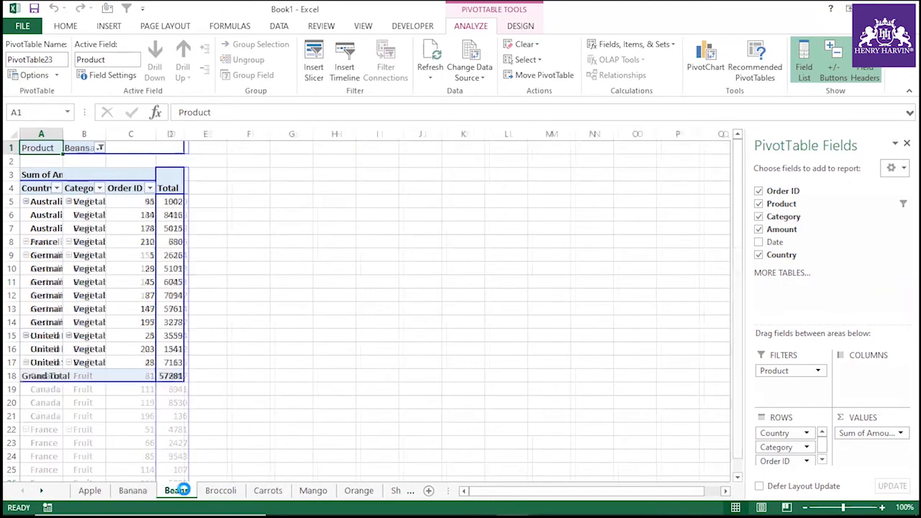
pyautogui.click(221, 493)
pyautogui.click(268, 492)
pyautogui.click(313, 492)
pyautogui.click(359, 493)
pyautogui.click(465, 228)
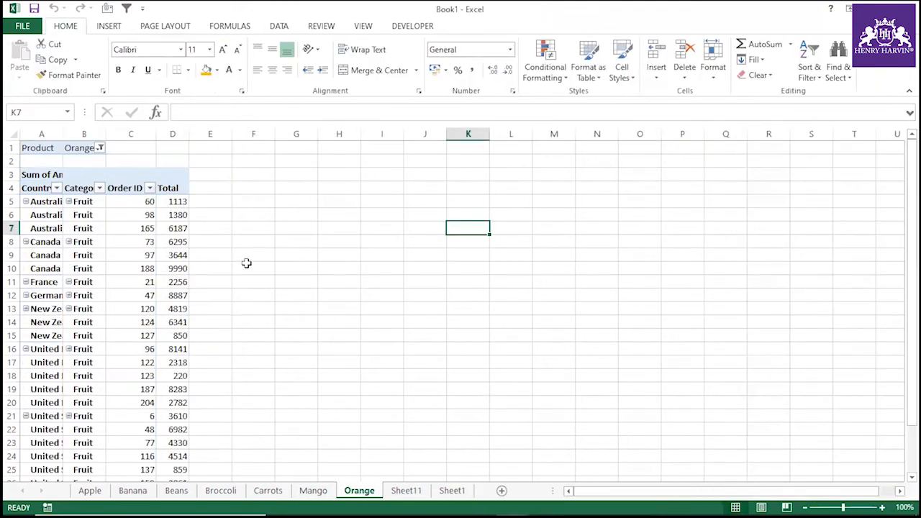
pyautogui.click(341, 273)
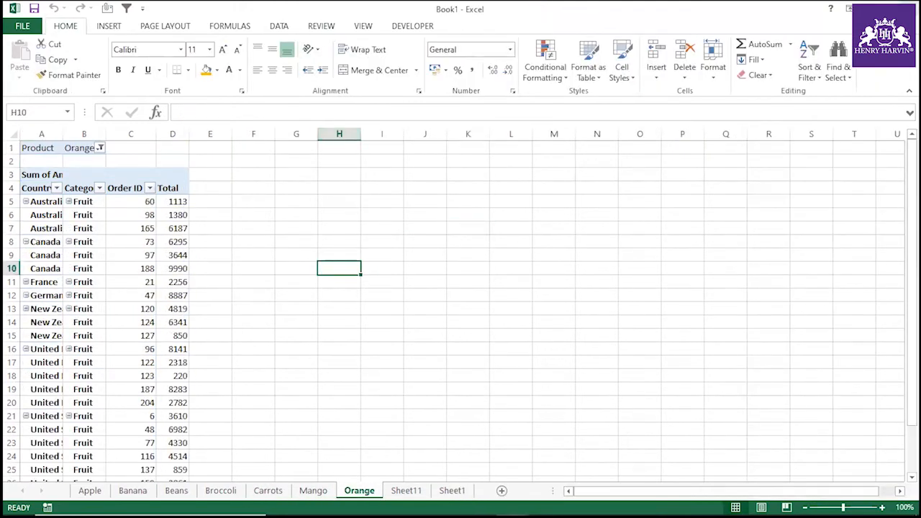
# Close the Book1 workbook and return to the Lets Learn Excel TogetherV1 workbook.
pyautogui.click(911, 8)
pyautogui.click(450, 280)
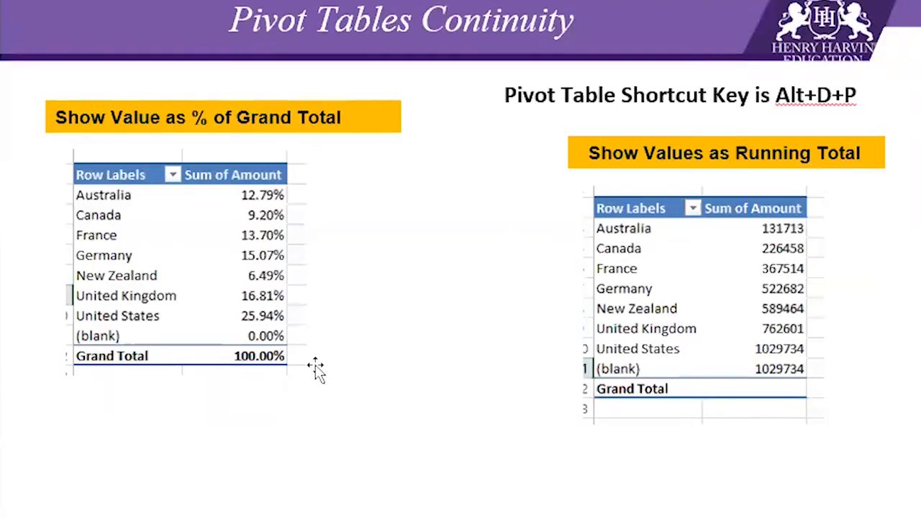
# Switch to the presentation and review the Pivot Tables Continuity slides, including the calculated field and calculated item topics.
pyautogui.click(315, 370)
pyautogui.click(320, 360)
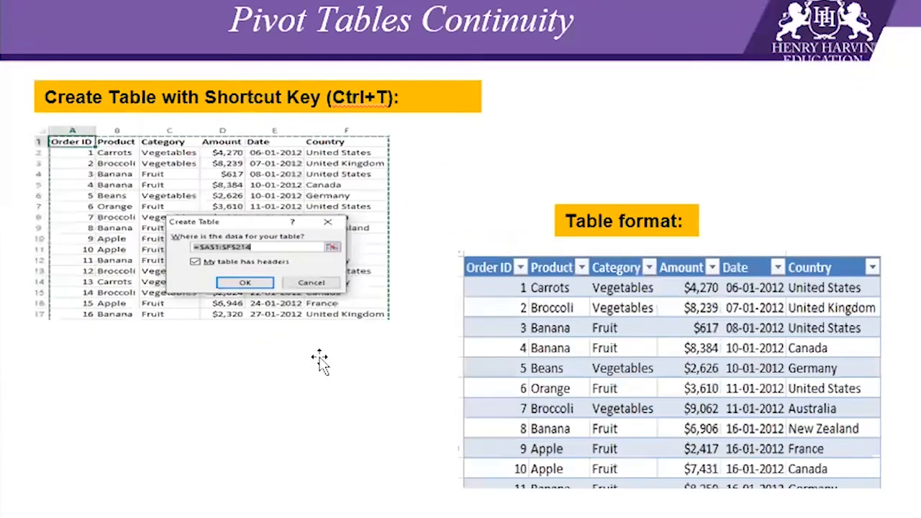
pyautogui.scroll(1, 320, 362)
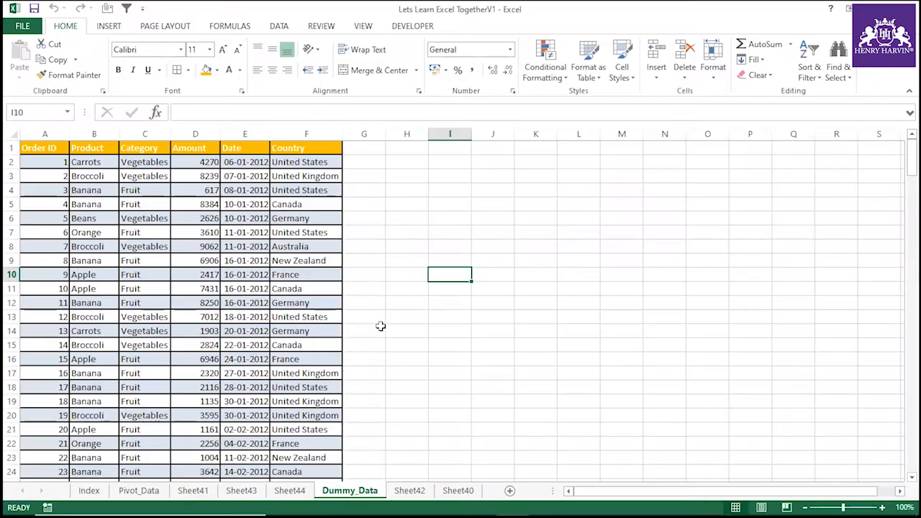
pyautogui.click(365, 330)
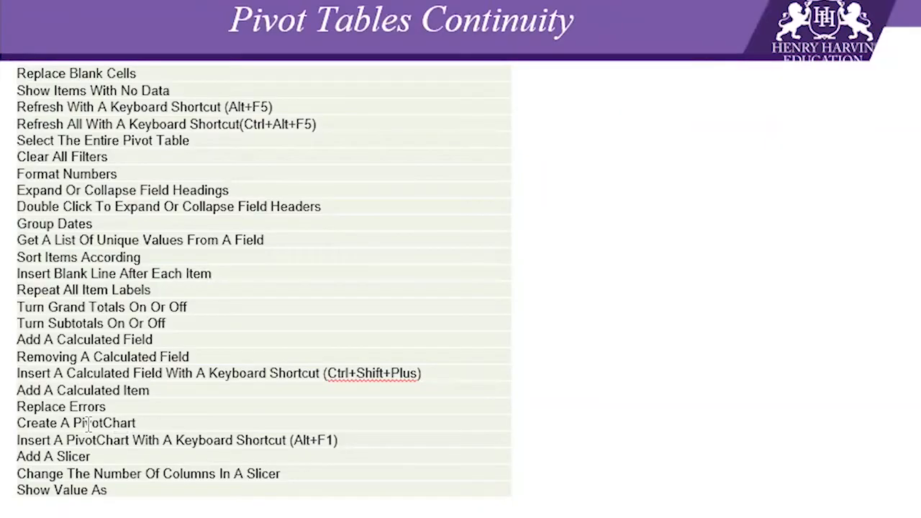
pyautogui.click(134, 423)
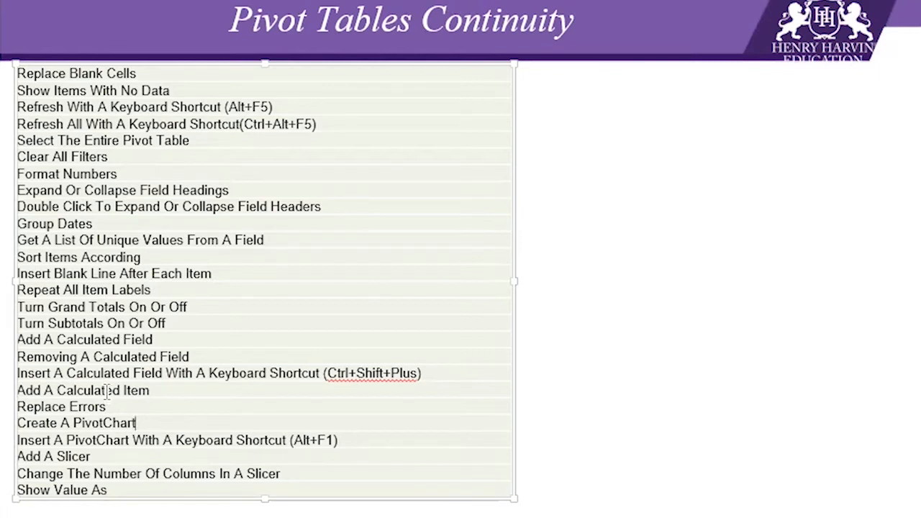
pyautogui.moveTo(153, 340); pyautogui.dragTo(82, 340)
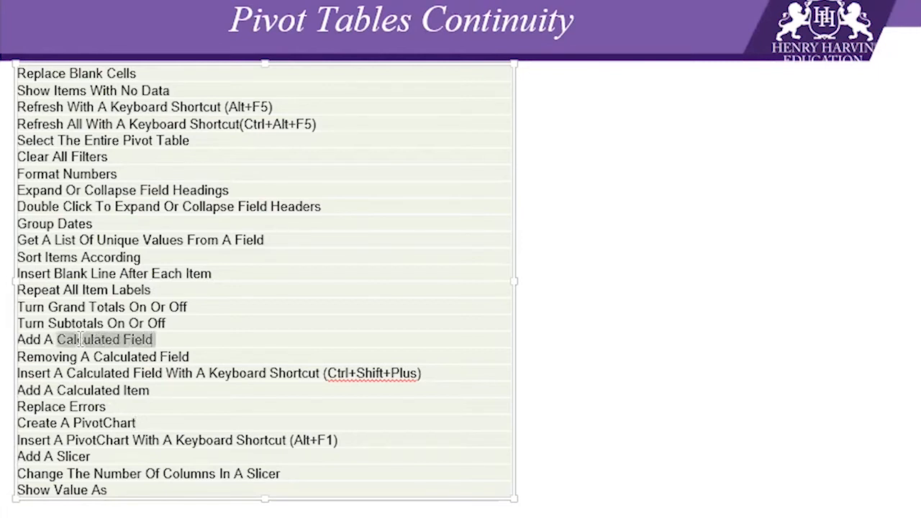
pyautogui.click(147, 390)
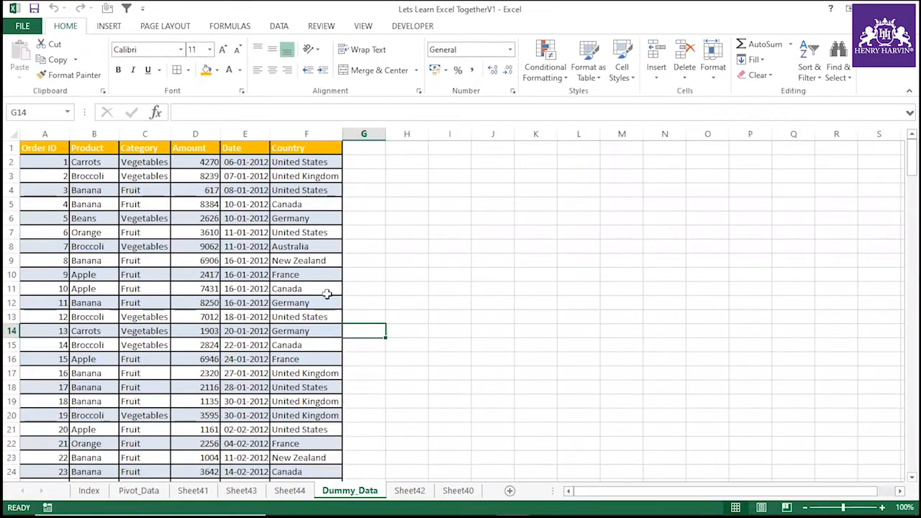
# Copy columns A to F of the Dummy_Data sheet and paste them into a new workbook.
pyautogui.moveTo(45, 134); pyautogui.dragTo(298, 142)
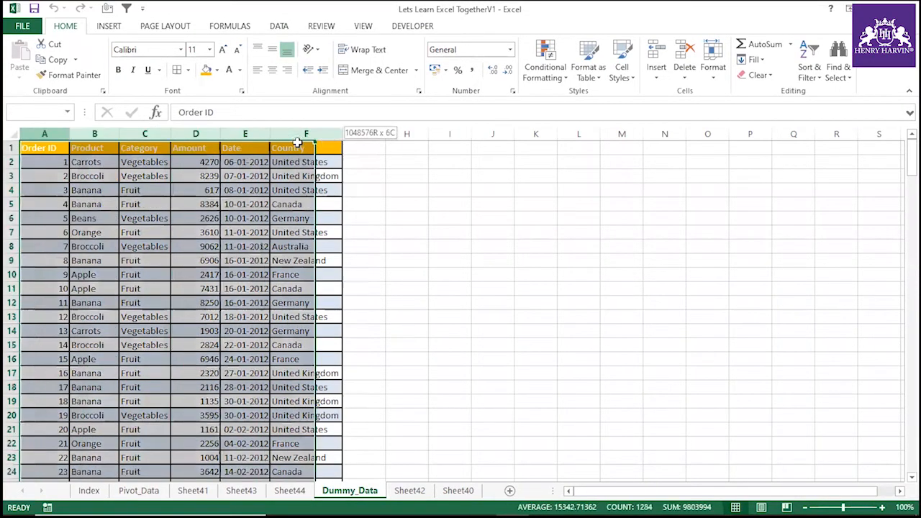
pyautogui.hotkey('ctrl', 'c')
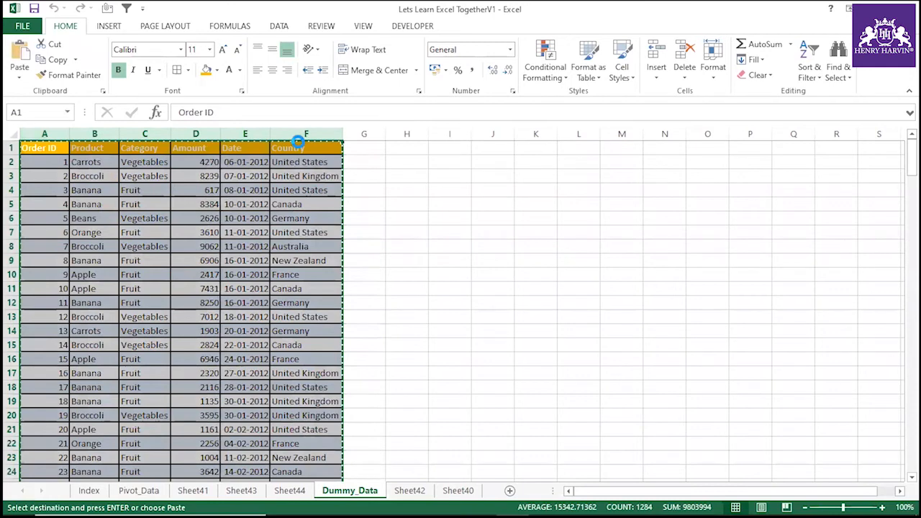
pyautogui.hotkey('ctrl', 'n')
pyautogui.hotkey('ctrl', 'v')
pyautogui.click(446, 273)
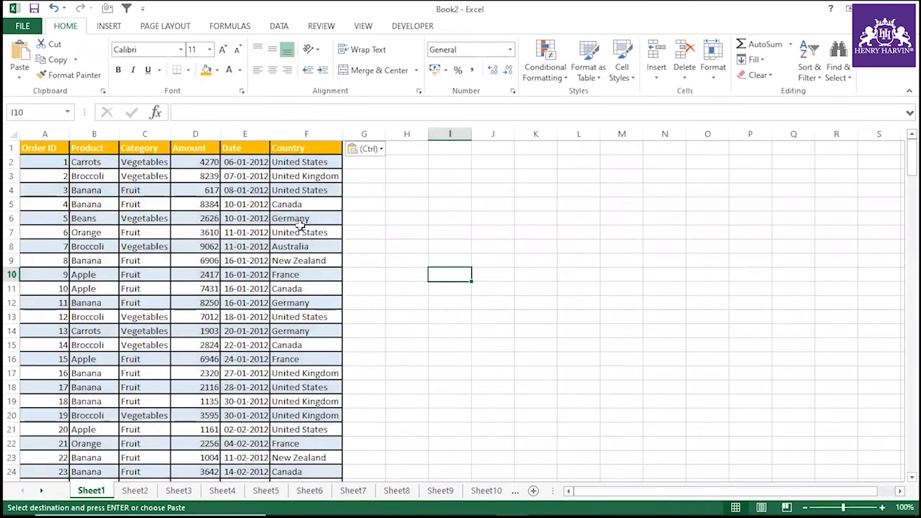
# Create a pivot table from the pasted data on a new sheet, with Country as rows and Sum of Amount as values.
pyautogui.click(153, 190)
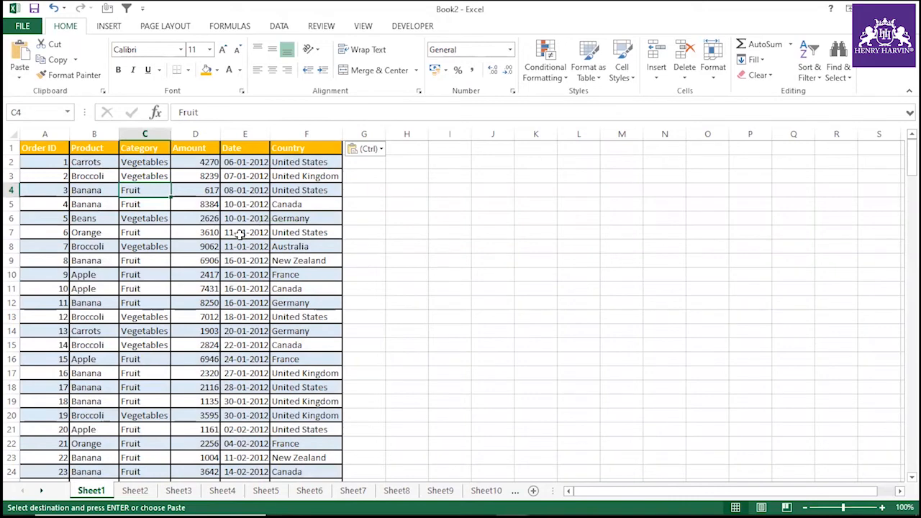
pyautogui.hotkey('alt', 'd')
pyautogui.press('p')
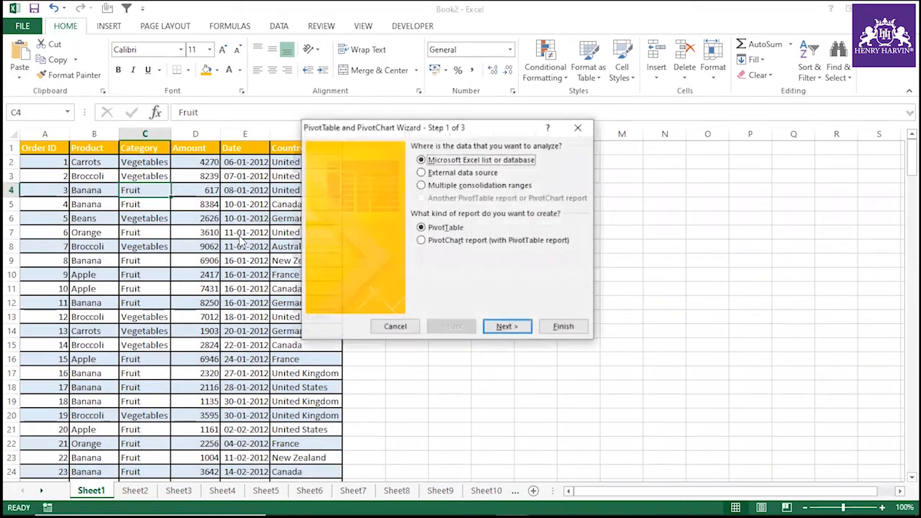
pyautogui.click(507, 326)
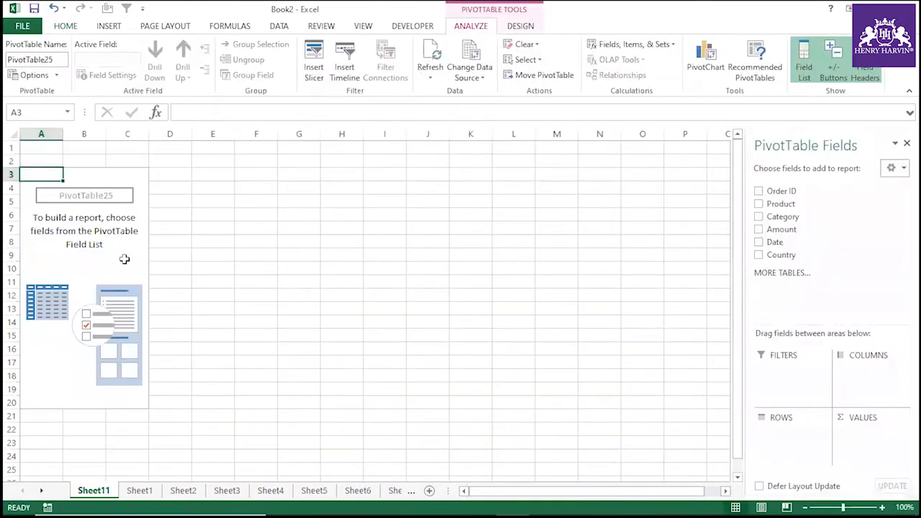
pyautogui.click(127, 255)
pyautogui.moveTo(791, 229); pyautogui.dragTo(864, 445)
pyautogui.moveTo(781, 255); pyautogui.dragTo(789, 451)
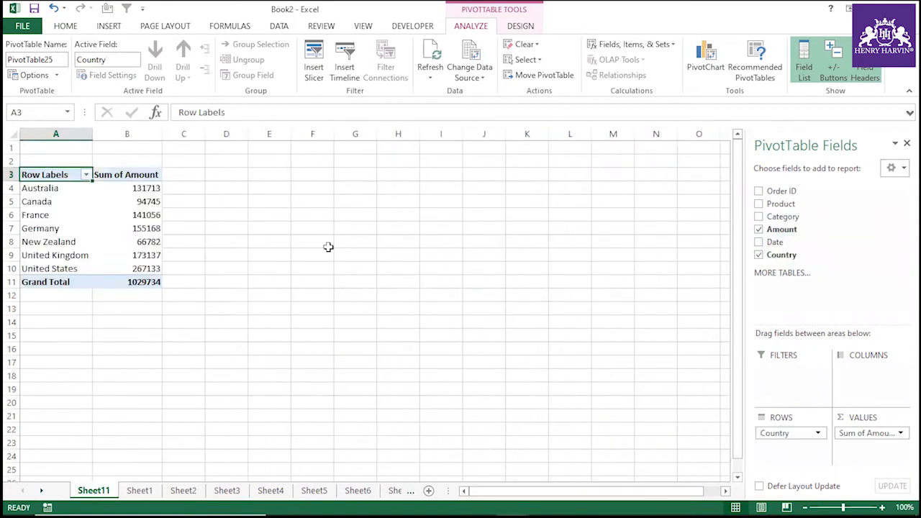
pyautogui.click(411, 324)
pyautogui.click(96, 207)
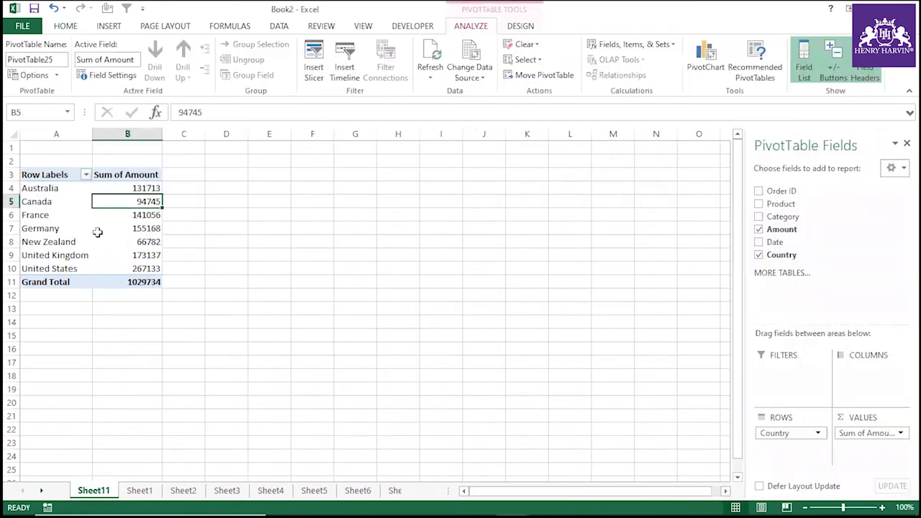
pyautogui.click(62, 229)
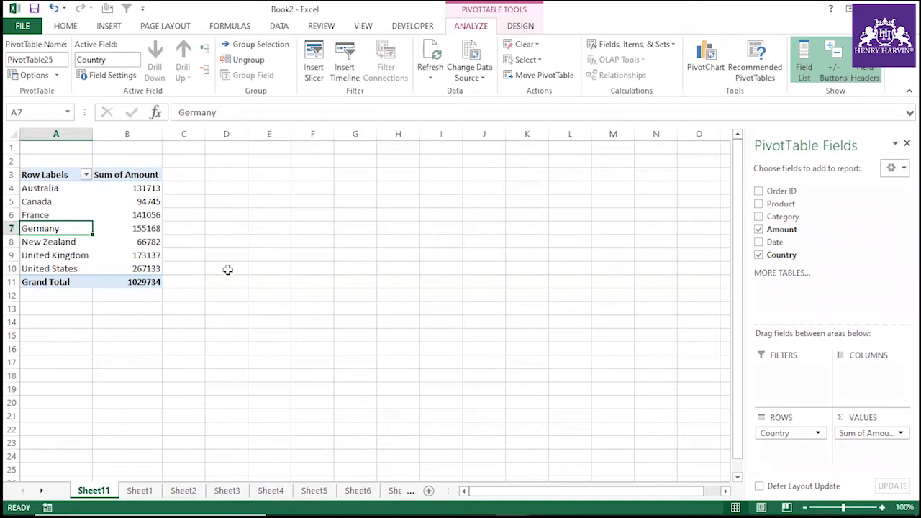
pyautogui.click(238, 267)
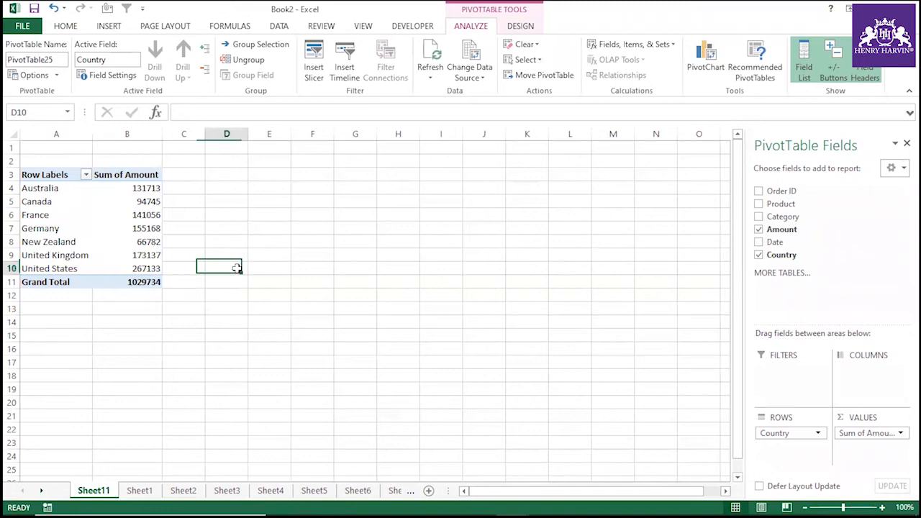
pyautogui.click(210, 231)
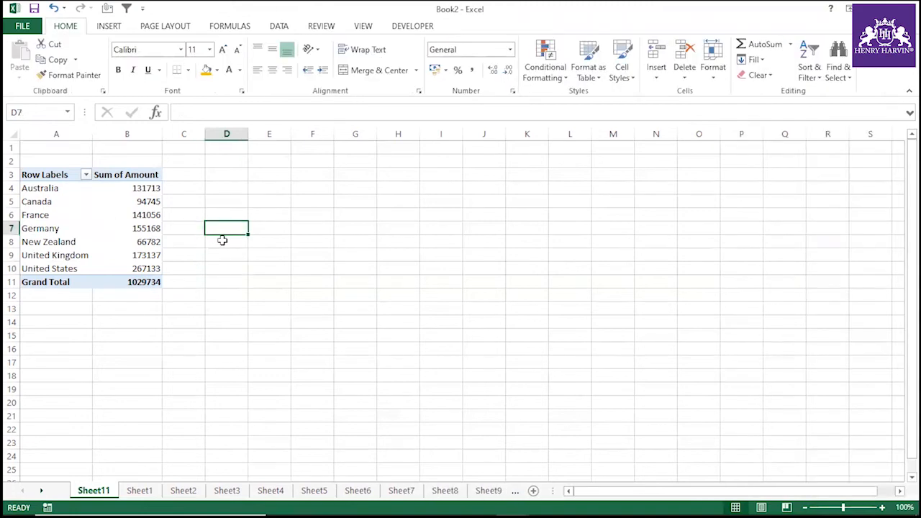
pyautogui.click(241, 311)
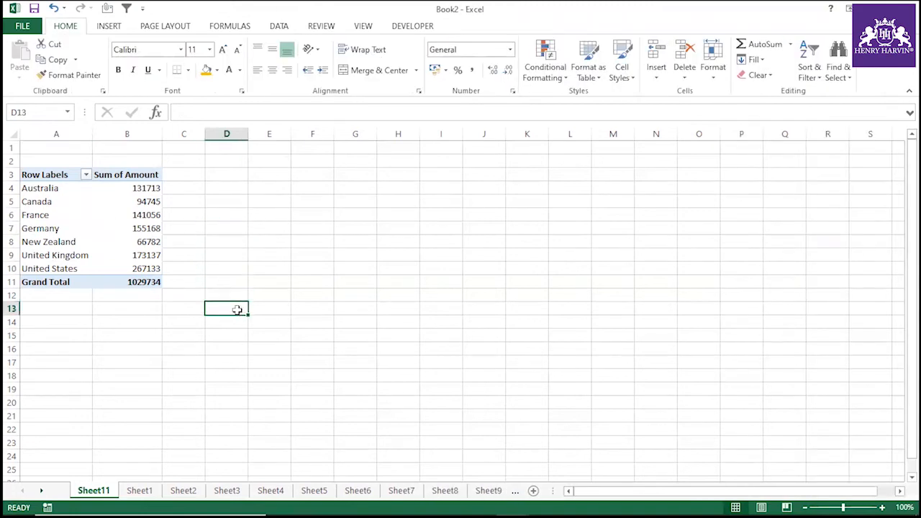
pyautogui.click(51, 222)
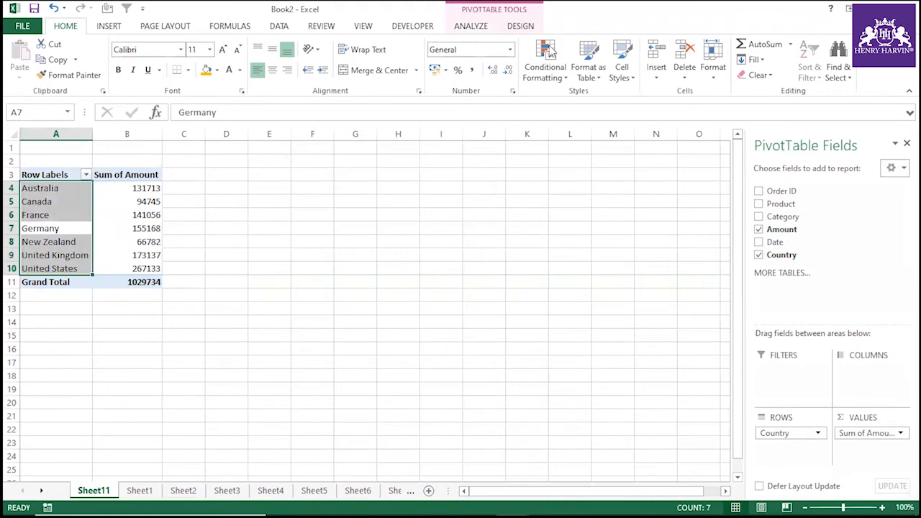
pyautogui.moveTo(413, 300); pyautogui.dragTo(412, 309)
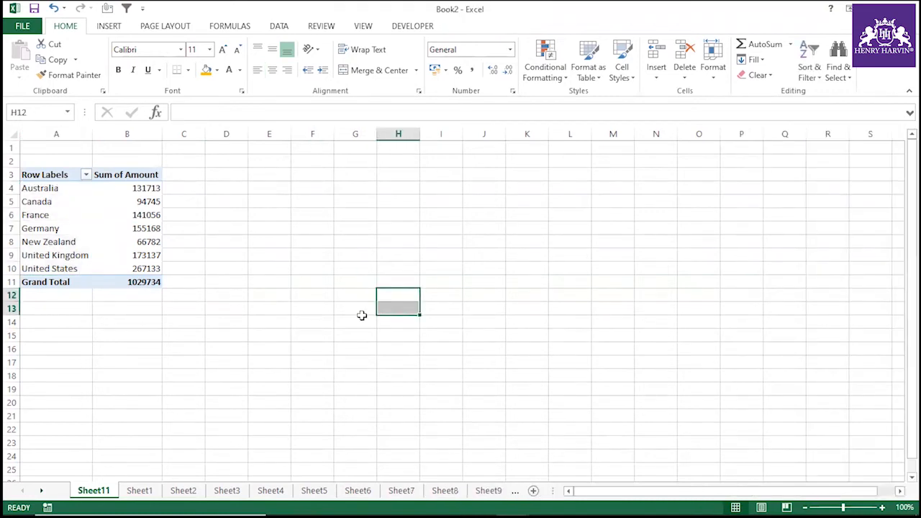
pyautogui.click(92, 229)
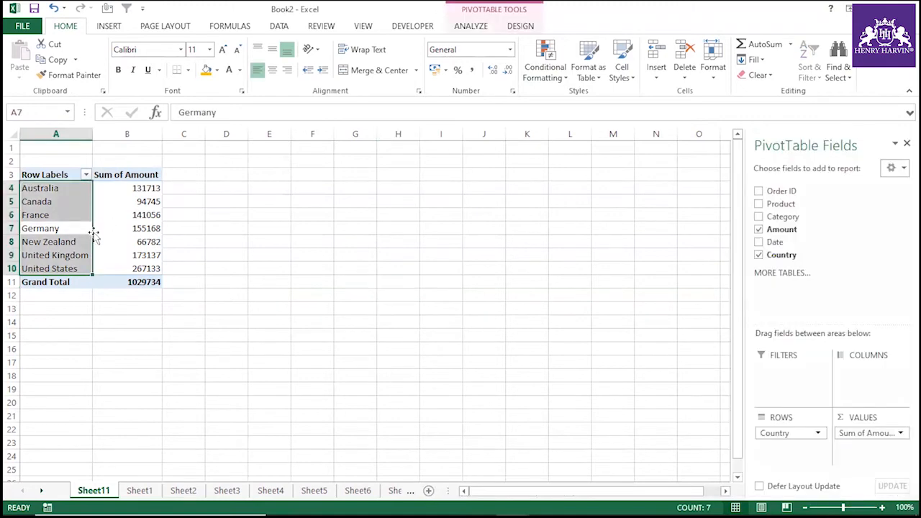
pyautogui.click(370, 241)
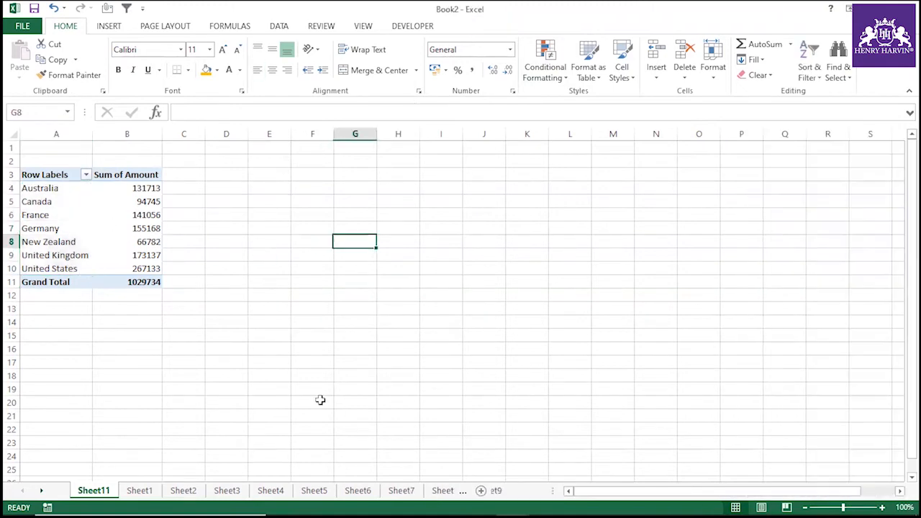
pyautogui.click(389, 279)
pyautogui.click(483, 266)
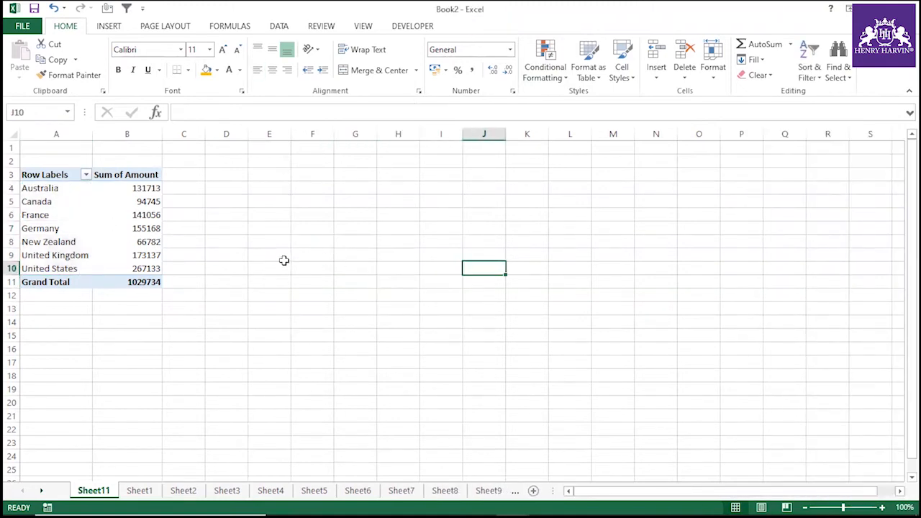
# Start a new calculated field in the Country pivot table and name it Calculated_Tax.
pyautogui.click(130, 243)
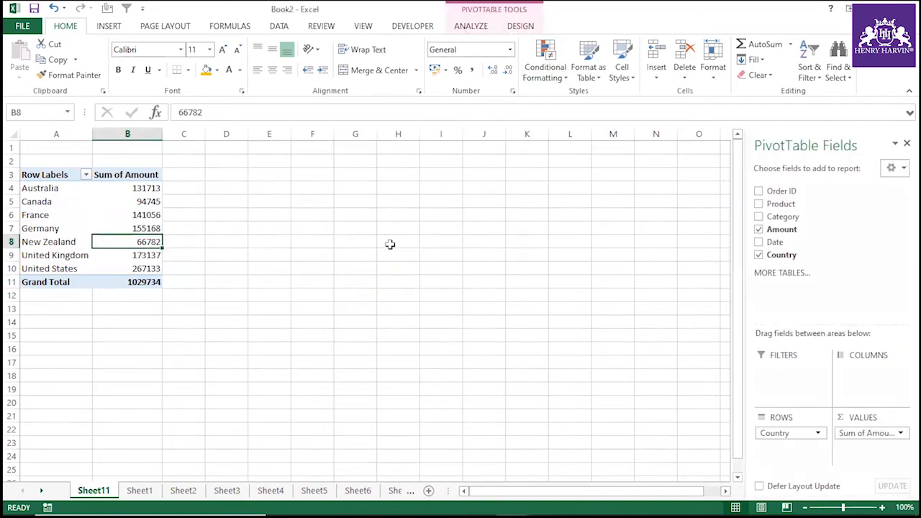
pyautogui.click(477, 28)
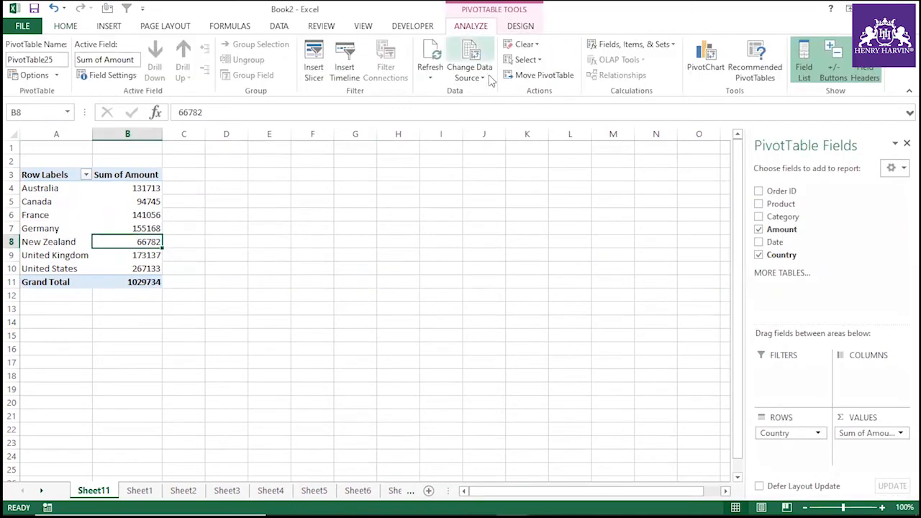
pyautogui.click(673, 45)
pyautogui.click(651, 64)
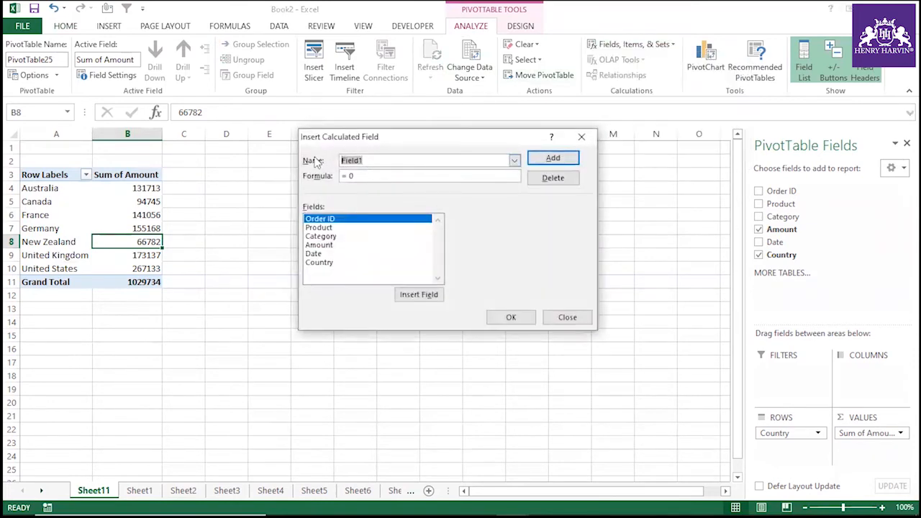
pyautogui.press('BackSpace')
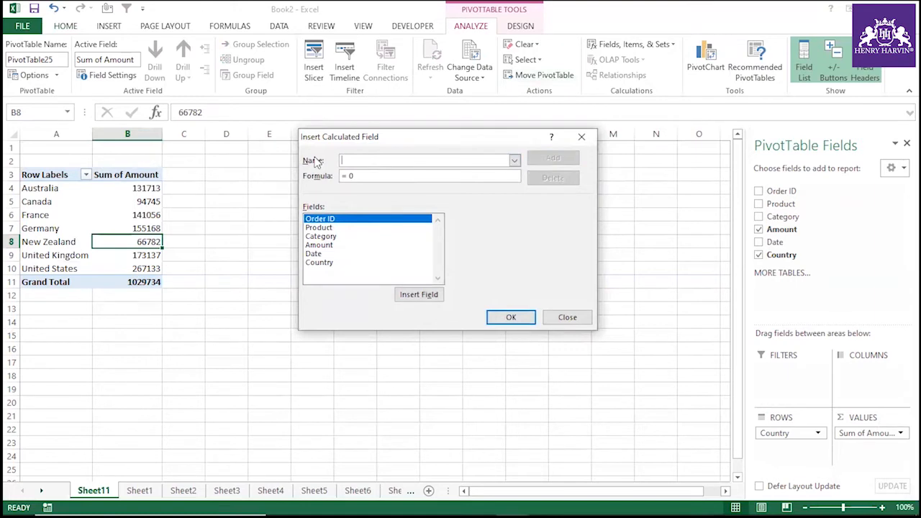
pyautogui.write('Calcu')
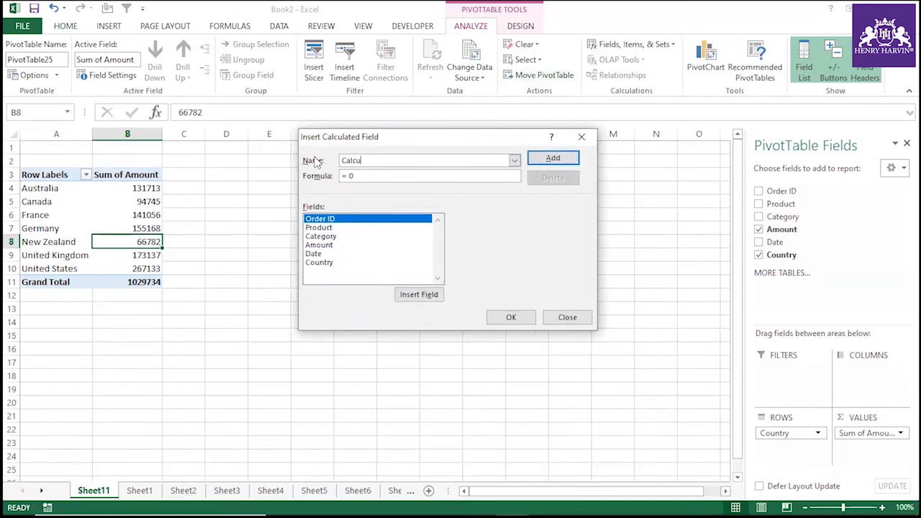
pyautogui.write('lated_Tax')
# Give Calculated_Tax the formula =if(Country="Canada", Amount*.10, Amount*.20) and insert the field into the pivot table.
pyautogui.press('BackSpace')
pyautogui.write('if(')
pyautogui.doubleClick(325, 264)
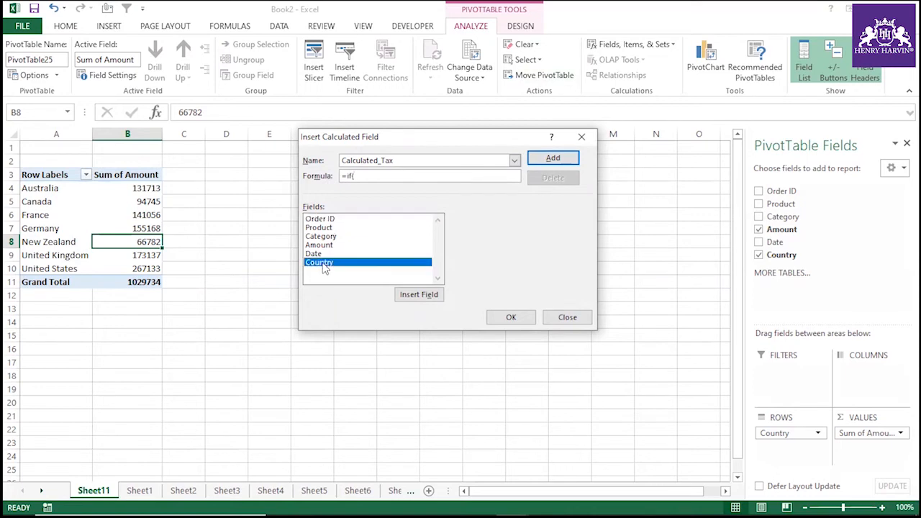
pyautogui.write('="Canada')
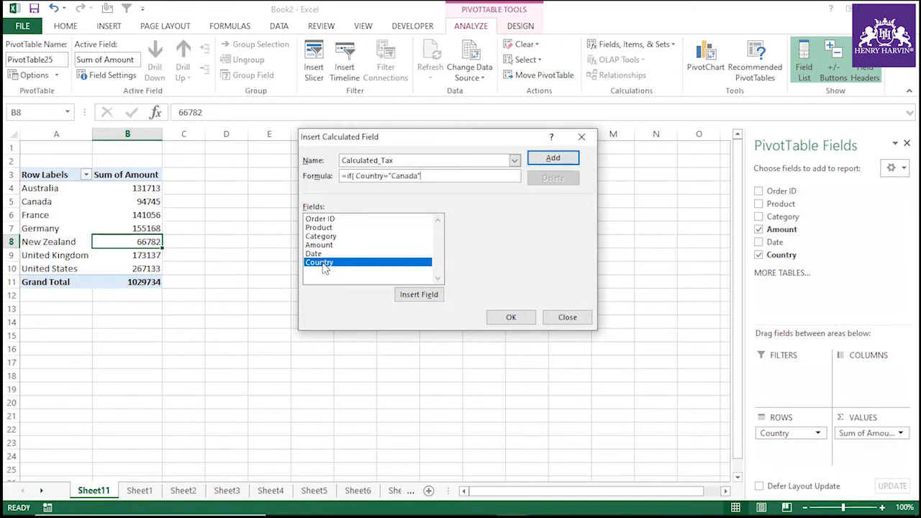
pyautogui.write('",')
pyautogui.doubleClick(331, 248)
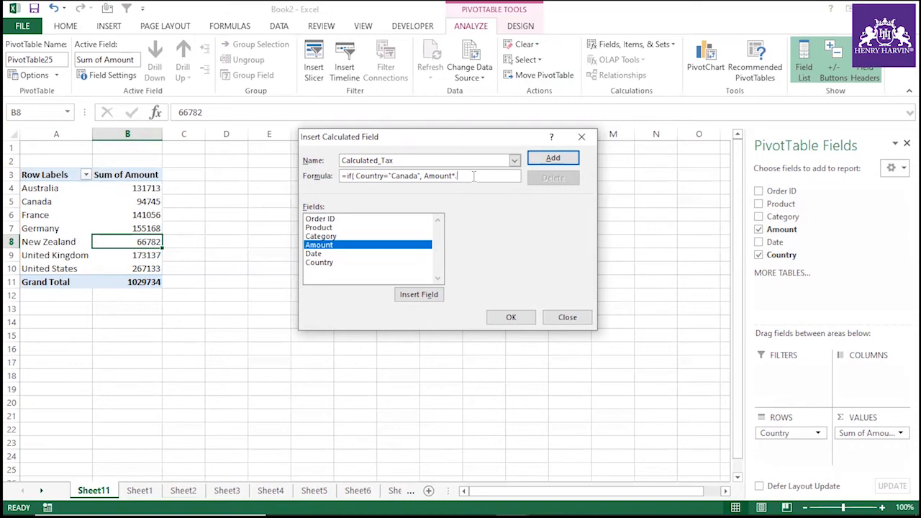
pyautogui.write('10,')
pyautogui.doubleClick(353, 247)
pyautogui.write('*.20')
pyautogui.click(526, 315)
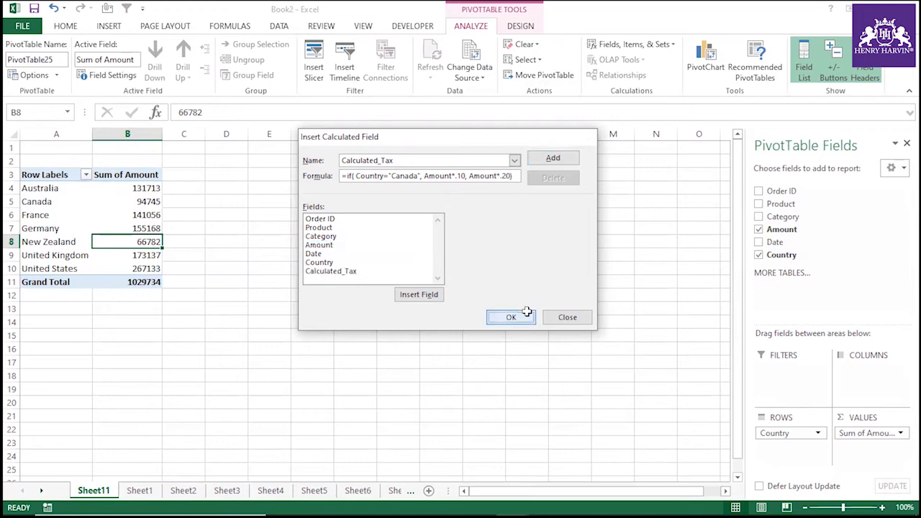
# Examine the Calculated_Tax value of each country, especially Canada, in the pivot table.
pyautogui.click(300, 186)
pyautogui.click(232, 203)
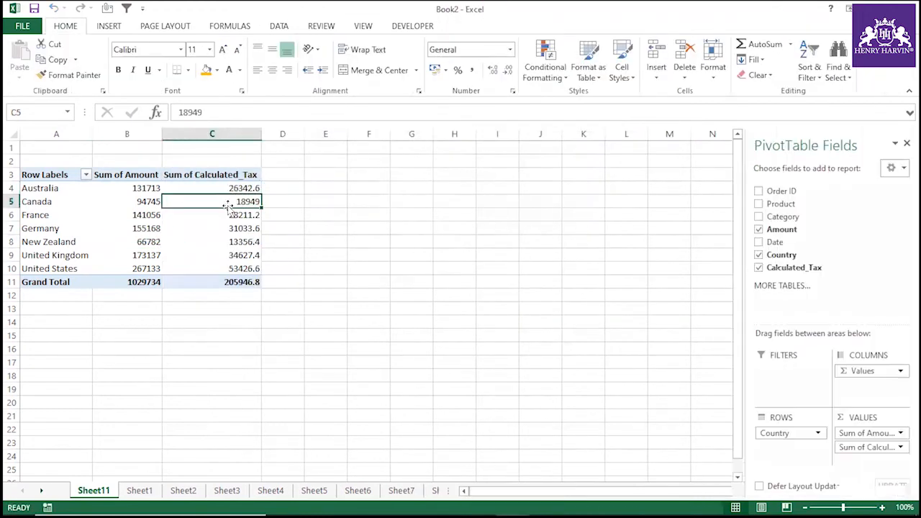
pyautogui.press('Down')
pyautogui.press('Down')
pyautogui.press('Down')
pyautogui.press('Down')
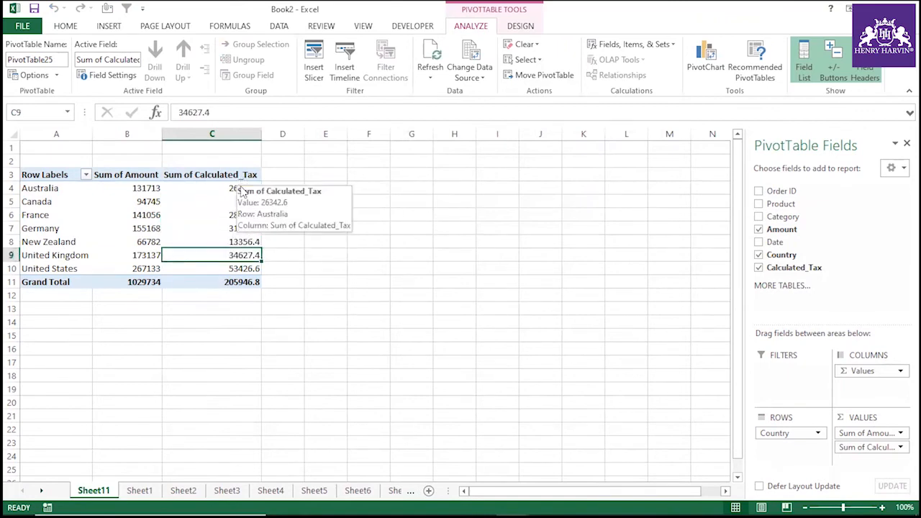
pyautogui.click(242, 188)
pyautogui.click(241, 215)
pyautogui.click(229, 242)
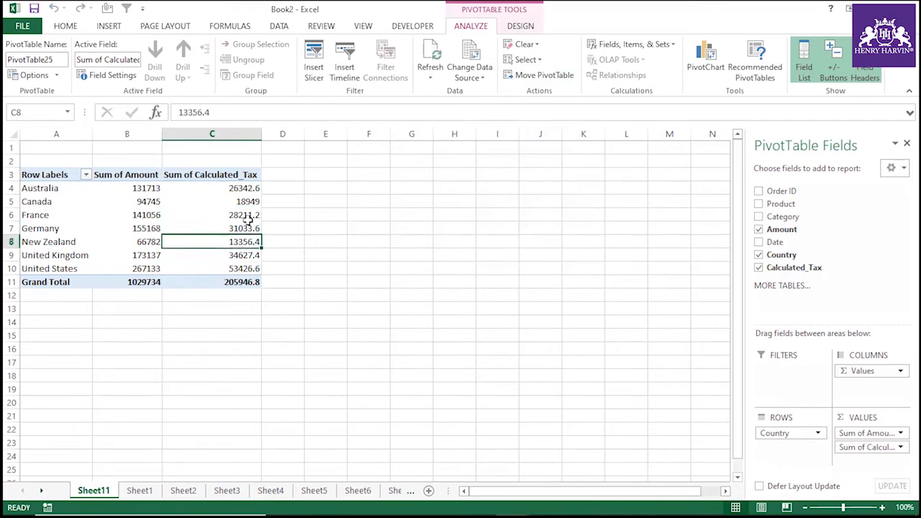
# List the pivot table's formulas on a new sheet and inspect both tax branches of the Calculated_Tax formula.
pyautogui.click(673, 46)
pyautogui.click(660, 112)
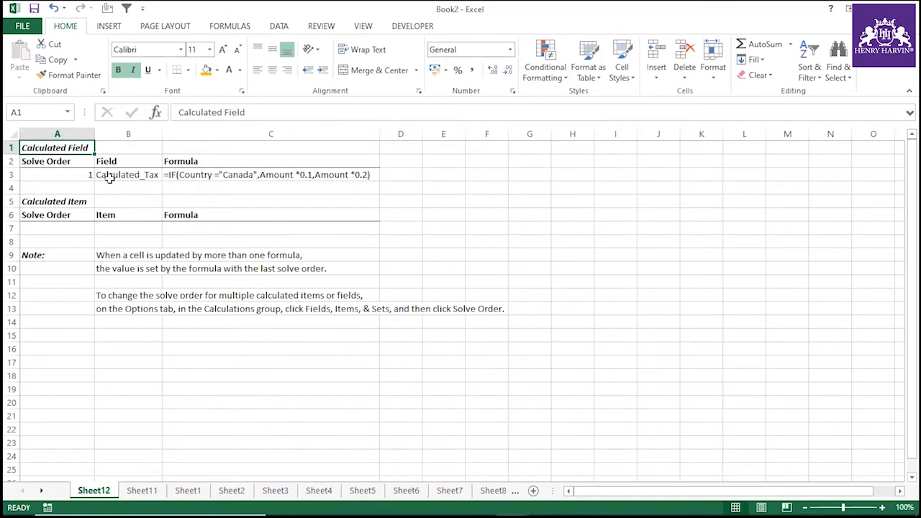
pyautogui.click(195, 175)
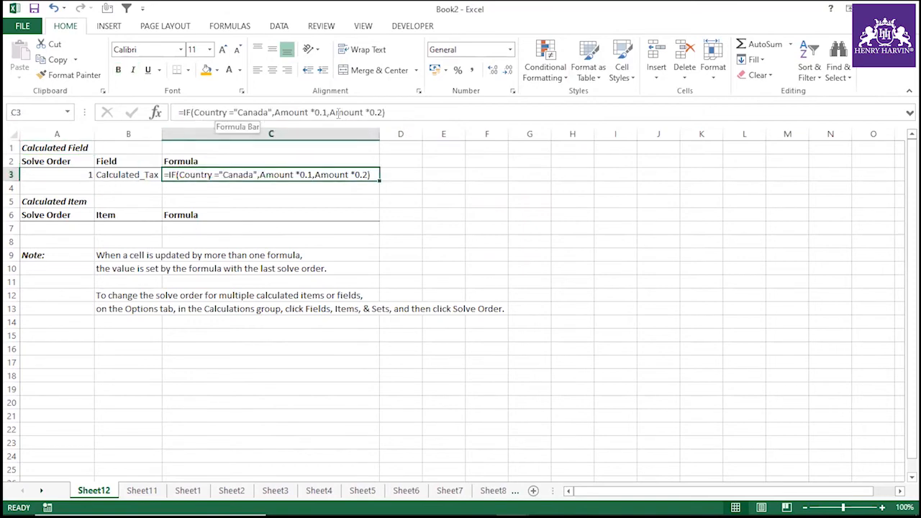
pyautogui.moveTo(328, 112); pyautogui.dragTo(275, 112)
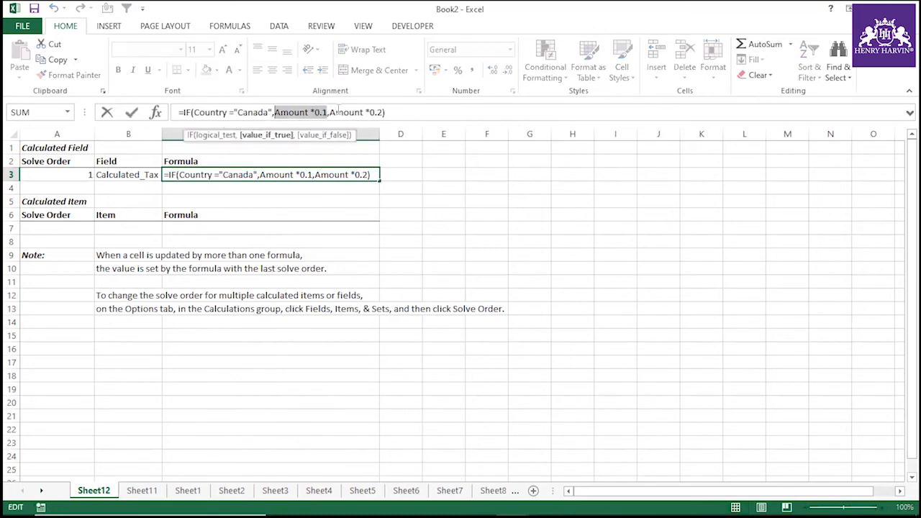
pyautogui.moveTo(385, 112); pyautogui.dragTo(328, 112)
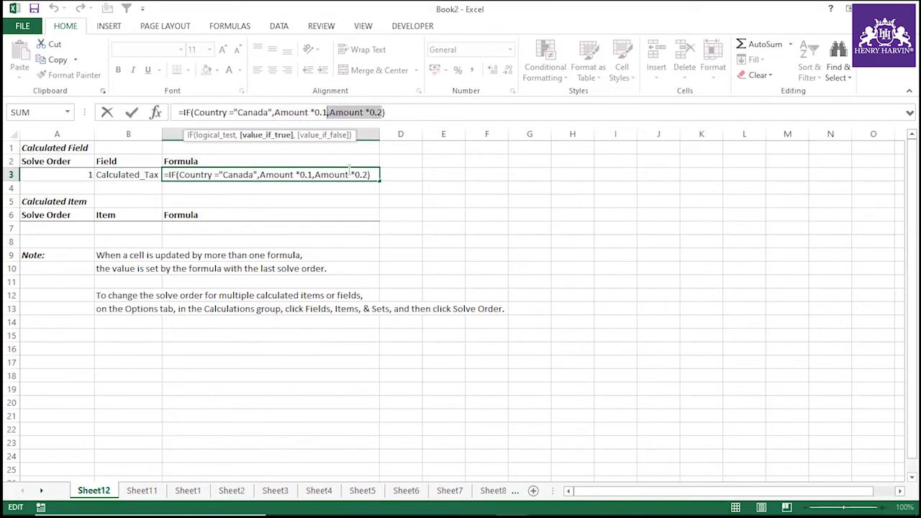
pyautogui.click(337, 255)
# Return to the pivot table on Sheet11 and compare Canada's calculated tax with the other countries' values.
pyautogui.click(129, 498)
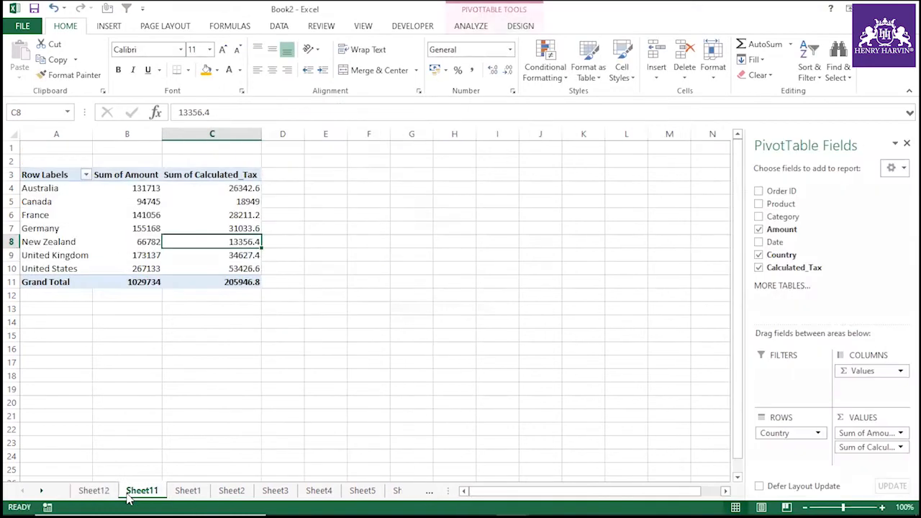
pyautogui.click(221, 202)
pyautogui.click(228, 228)
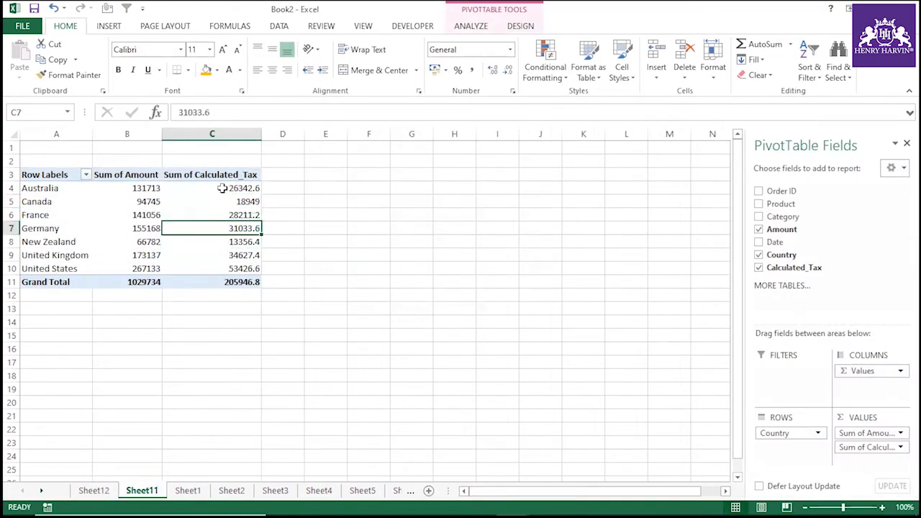
pyautogui.click(218, 175)
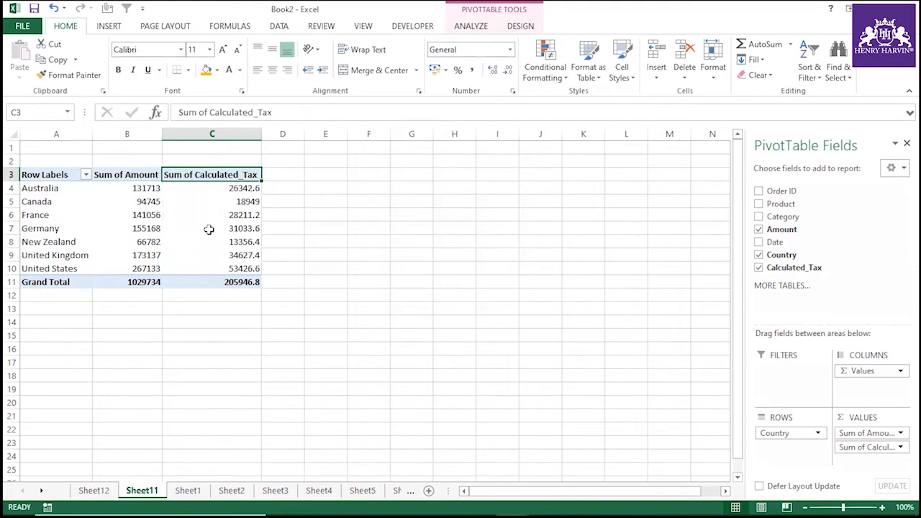
pyautogui.click(239, 201)
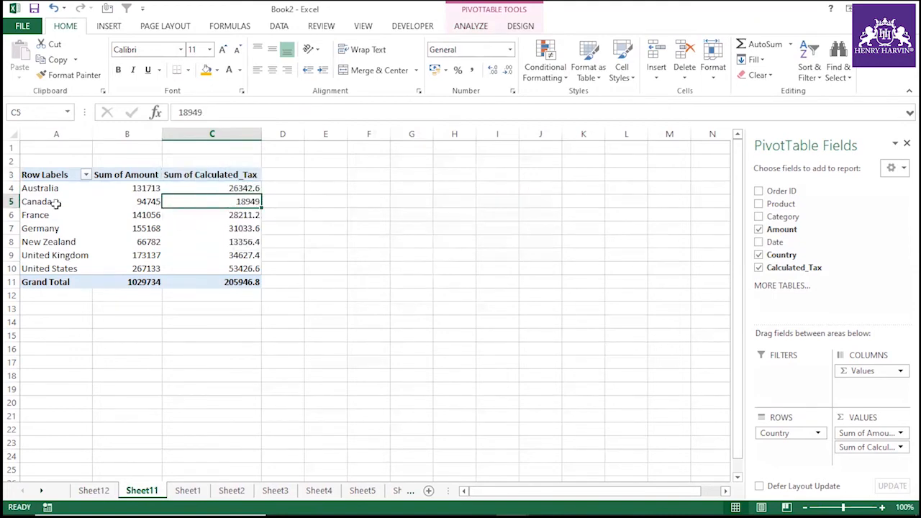
pyautogui.click(109, 214)
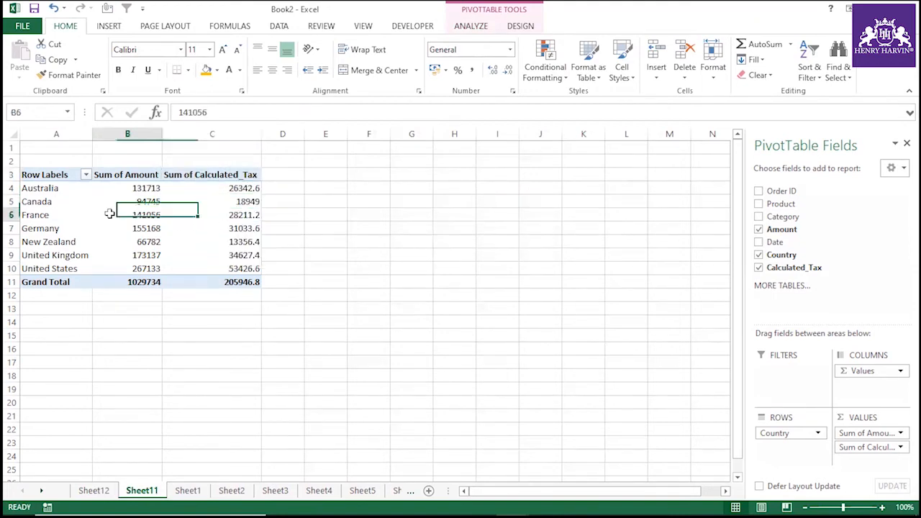
# Start another calculated field in the pivot table and name it Text_length.
pyautogui.click(62, 214)
pyautogui.click(470, 26)
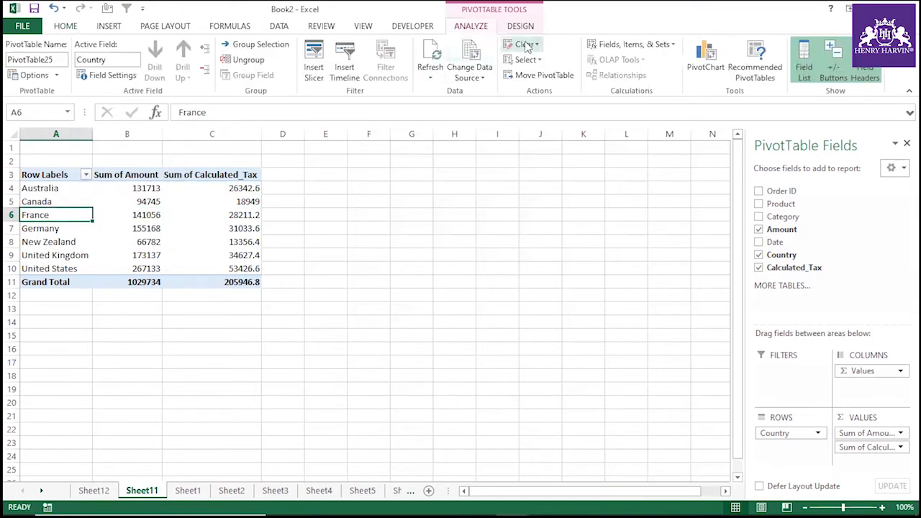
pyautogui.click(630, 44)
pyautogui.click(636, 66)
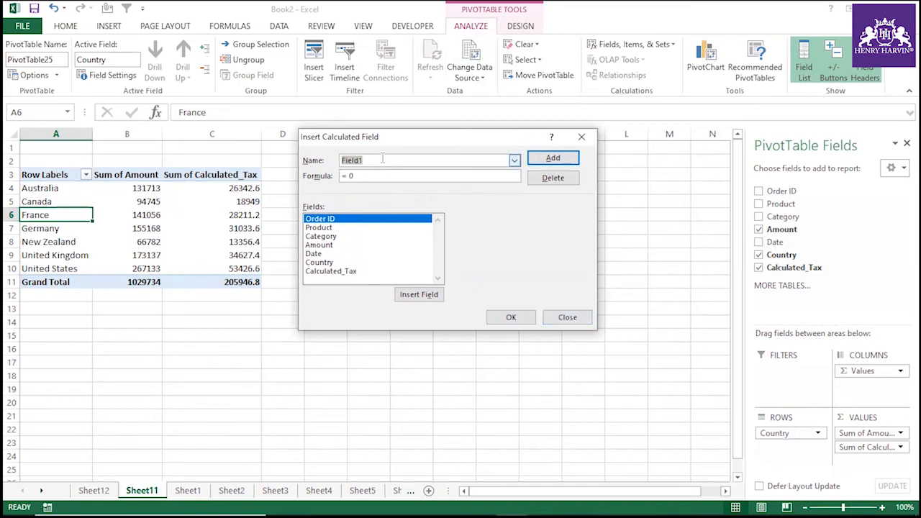
pyautogui.write('Text_length')
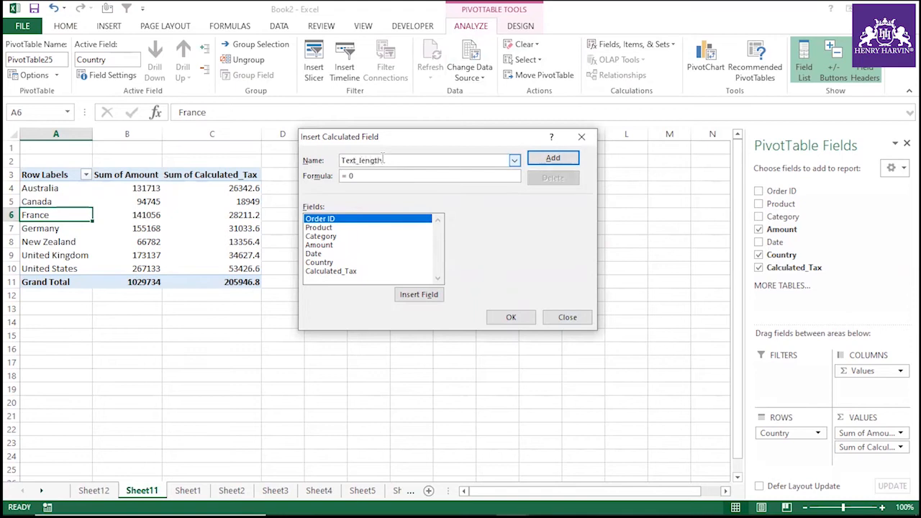
# Give Text_length the formula =if(len(Country)>6,"Yes","No") and insert the field into the pivot table.
pyautogui.click(366, 176)
pyautogui.press('BackSpace')
pyautogui.write('if(len(')
pyautogui.doubleClick(332, 263)
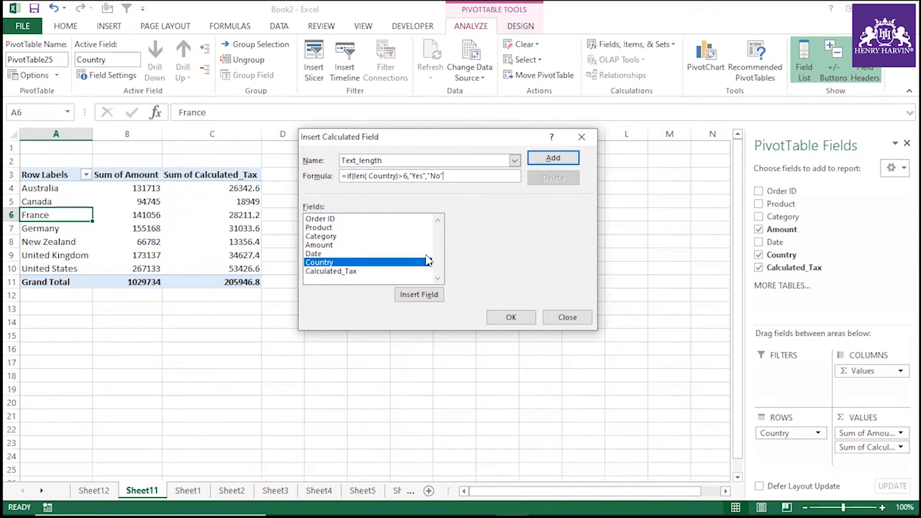
pyautogui.click(508, 319)
# Examine the Text_length results for the countries and compare them with the Calculated_Tax column.
pyautogui.click(333, 203)
pyautogui.click(319, 256)
pyautogui.click(312, 268)
pyautogui.click(317, 216)
pyautogui.click(316, 190)
pyautogui.click(315, 229)
pyautogui.click(314, 214)
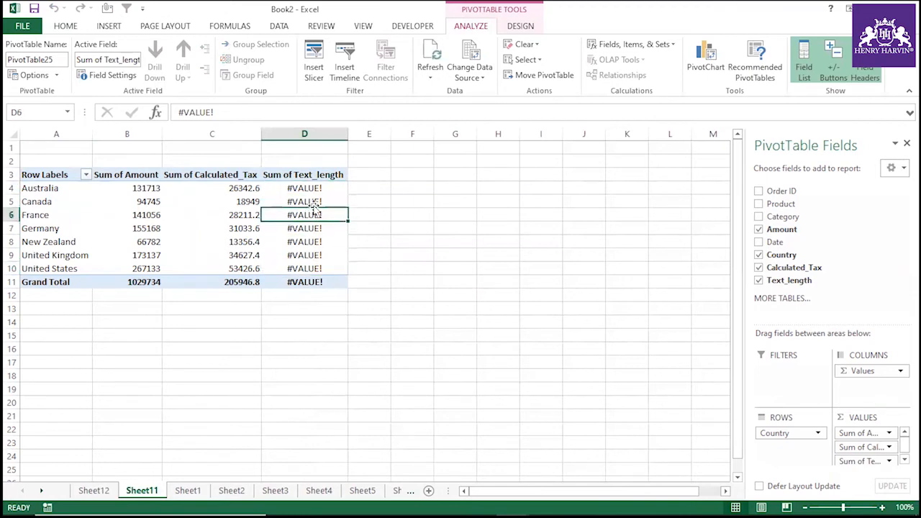
pyautogui.click(249, 189)
pyautogui.click(293, 202)
pyautogui.click(292, 228)
pyautogui.click(248, 228)
pyautogui.click(288, 203)
pyautogui.click(298, 228)
pyautogui.click(298, 242)
pyautogui.click(298, 229)
# Drill down into France's Text_length value to extract its source records onto a new sheet.
pyautogui.click(298, 215)
pyautogui.doubleClick(298, 215)
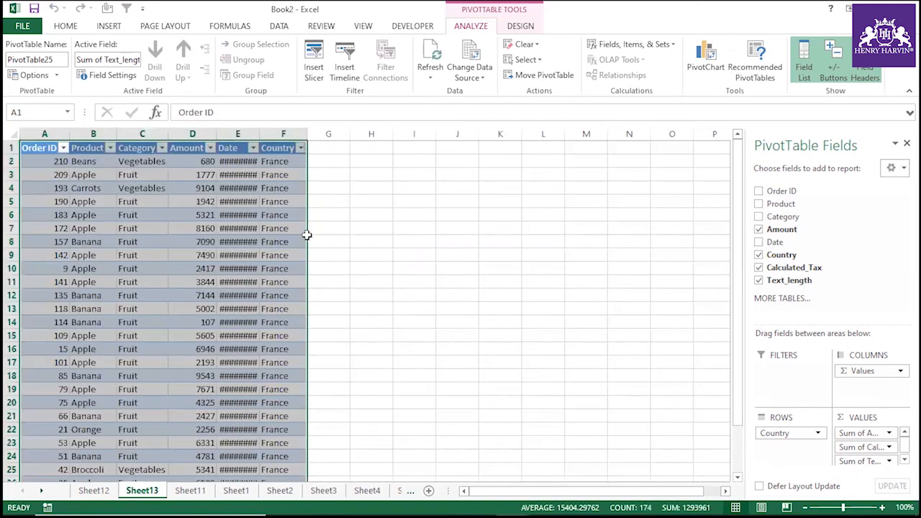
# Delete the drill-down sheet Sheet13 that holds the extracted France records.
pyautogui.click(308, 239)
pyautogui.rightClick(151, 490)
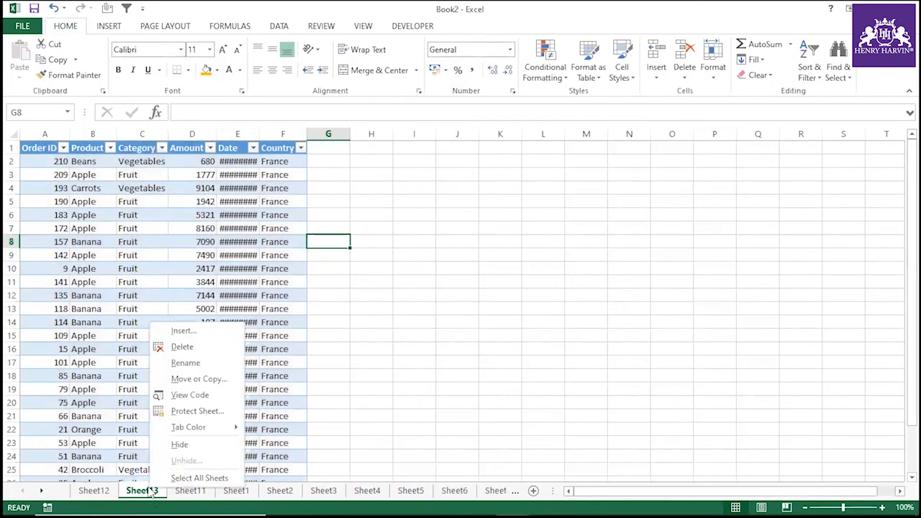
pyautogui.click(183, 347)
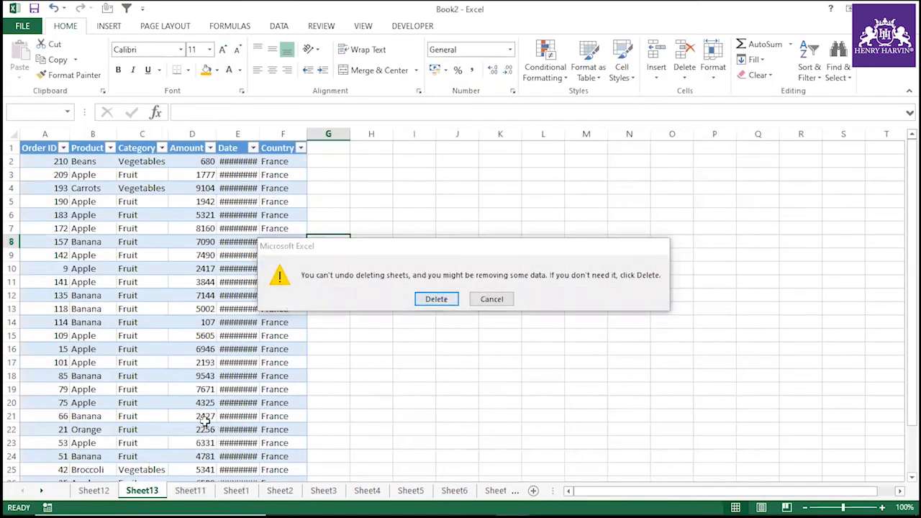
pyautogui.click(437, 299)
# Try to move Sum of Text_length into the row fields, and remove it from the pivot table on Sheet11.
pyautogui.click(291, 349)
pyautogui.click(325, 231)
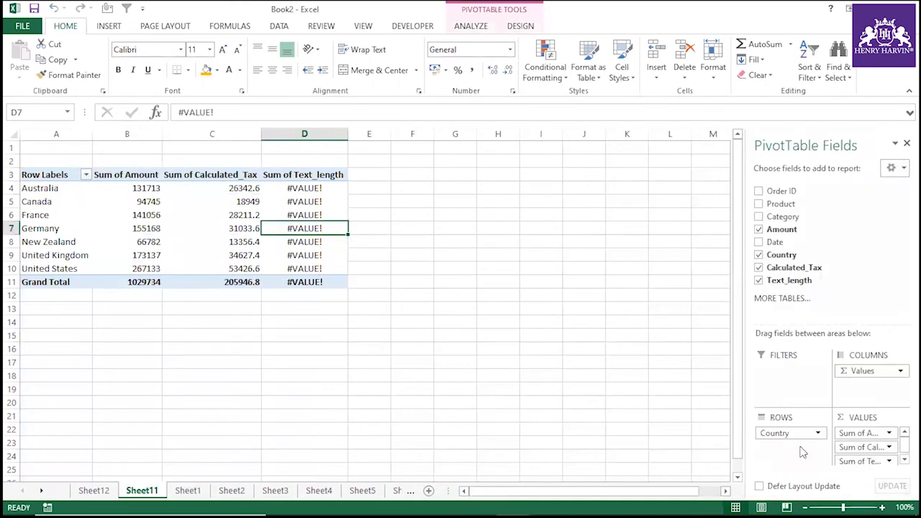
pyautogui.moveTo(870, 464); pyautogui.dragTo(800, 464)
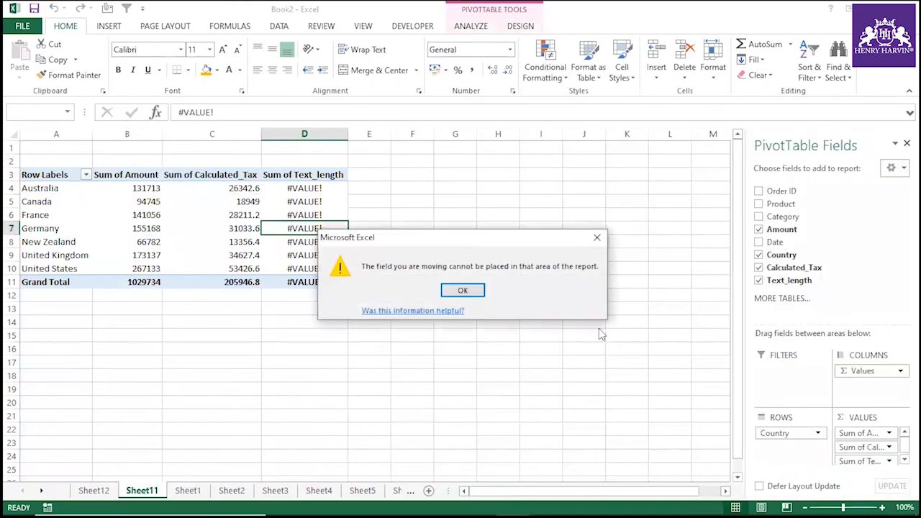
pyautogui.click(447, 292)
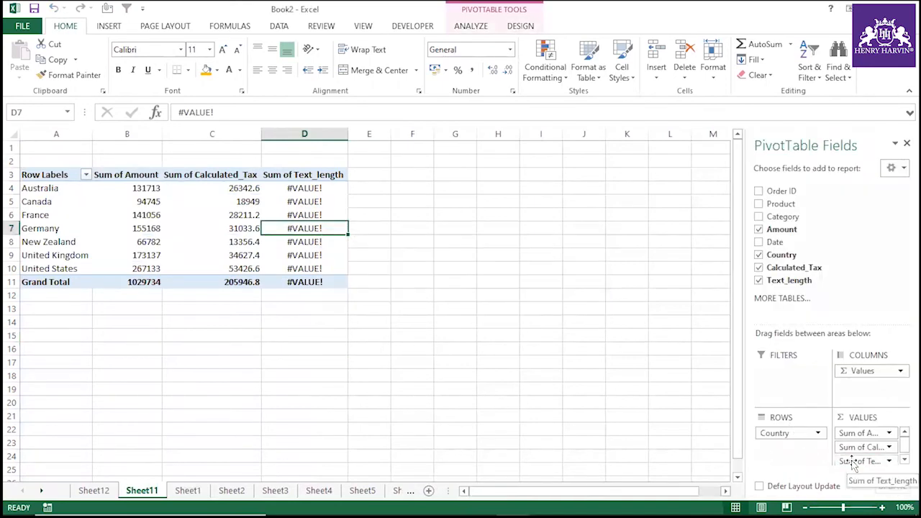
pyautogui.moveTo(864, 462); pyautogui.dragTo(785, 270)
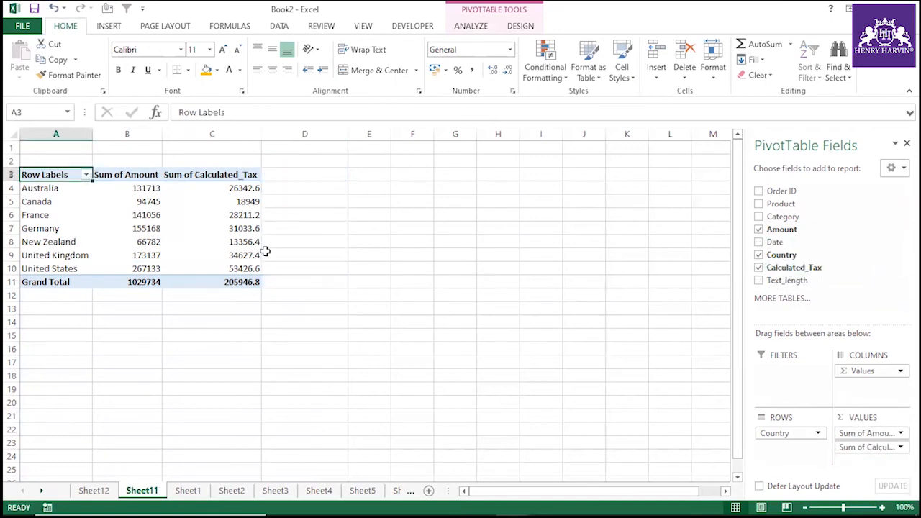
pyautogui.click(305, 254)
# Examine how the Sum of Calculated_Tax values relate to the Sum of Amount values for each country.
pyautogui.moveTo(255, 212)
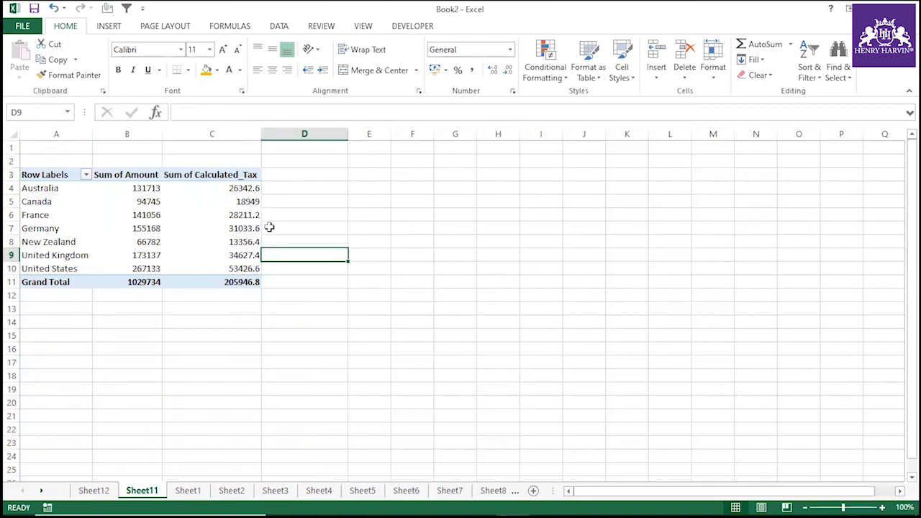
pyautogui.moveTo(136, 184); pyautogui.dragTo(141, 266)
pyautogui.click(232, 229)
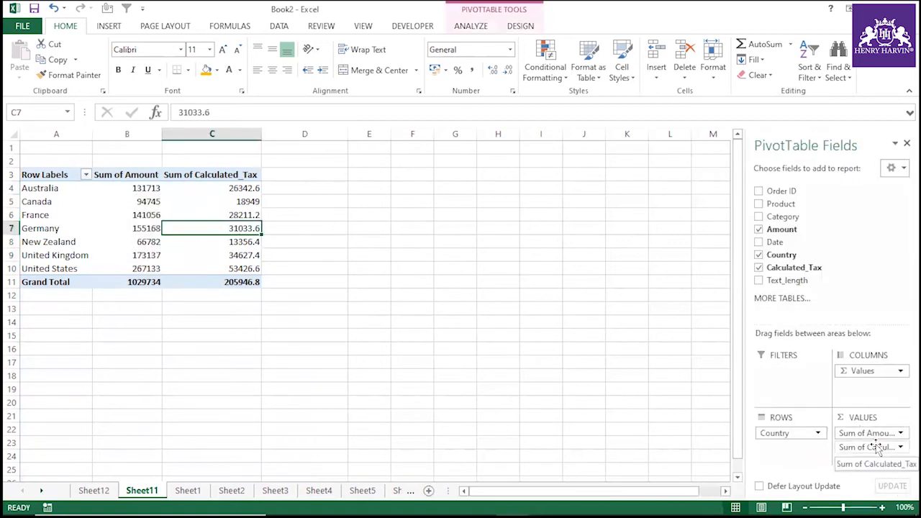
pyautogui.click(205, 346)
pyautogui.click(210, 254)
pyautogui.click(180, 215)
pyautogui.click(217, 240)
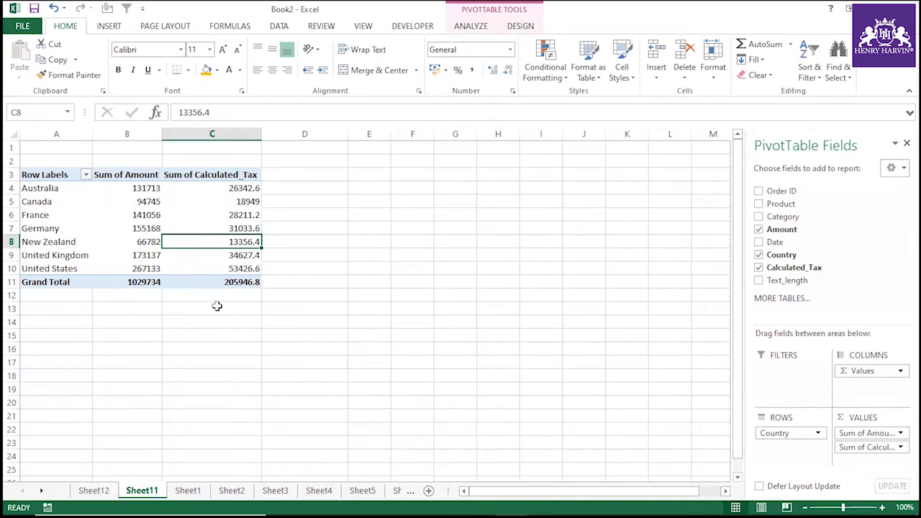
# Fill the Canada, France and Germany row labels with orange and remove Sum of Calculated_Tax from the pivot values.
pyautogui.moveTo(45, 245); pyautogui.dragTo(51, 265)
pyautogui.click(50, 321)
pyautogui.moveTo(41, 201)
pyautogui.mouseDown()
pyautogui.moveTo(40, 230)
pyautogui.moveTo(53, 208)
pyautogui.moveTo(46, 244)
pyautogui.mouseUp()
pyautogui.click(208, 77)
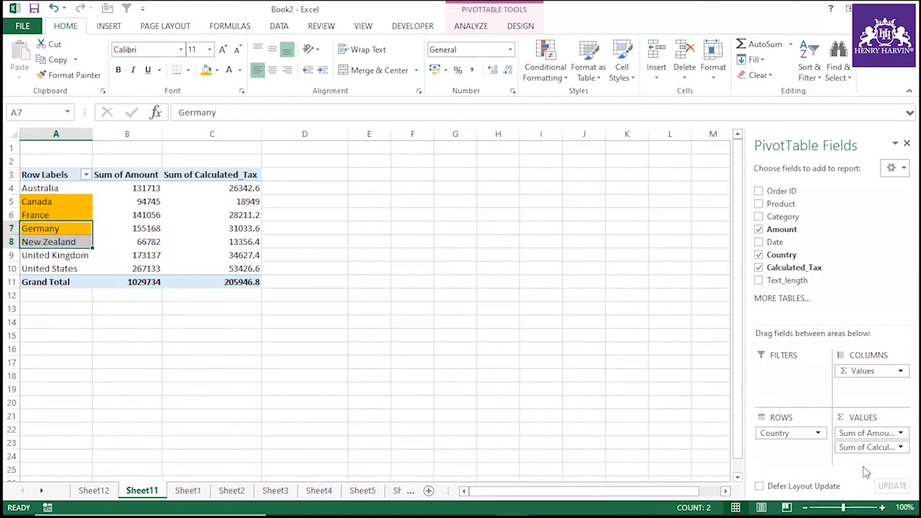
pyautogui.moveTo(866, 450); pyautogui.dragTo(792, 277)
pyautogui.click(198, 292)
# Start a calculated item in the Country field and name it Tax_1.
pyautogui.click(52, 215)
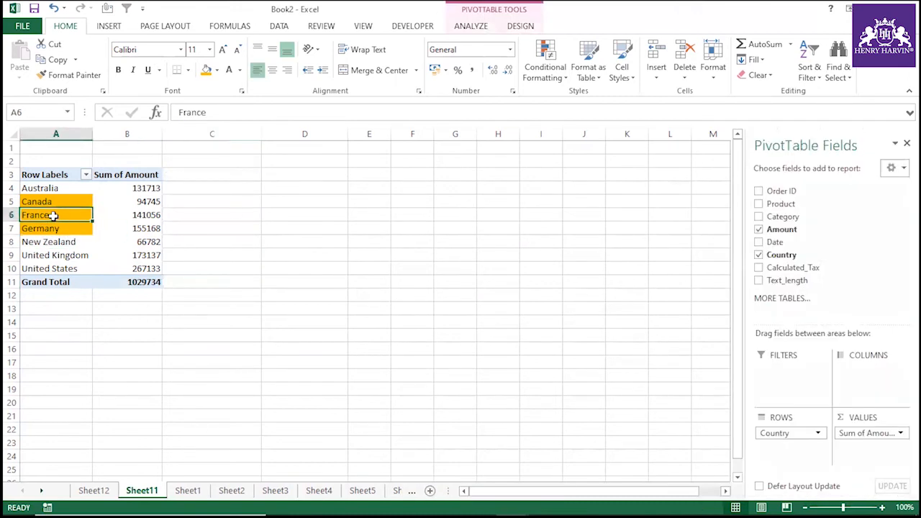
pyautogui.click(470, 25)
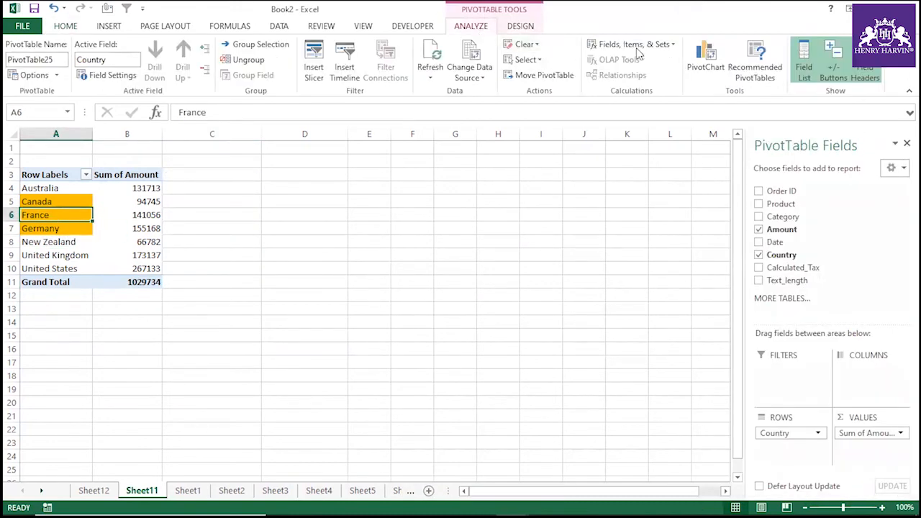
pyautogui.click(667, 47)
pyautogui.click(654, 76)
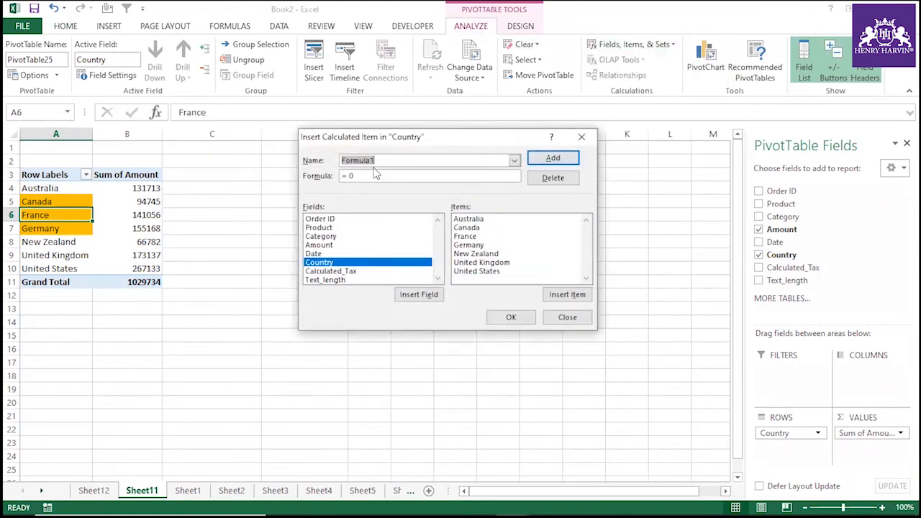
pyautogui.write('Tax_1')
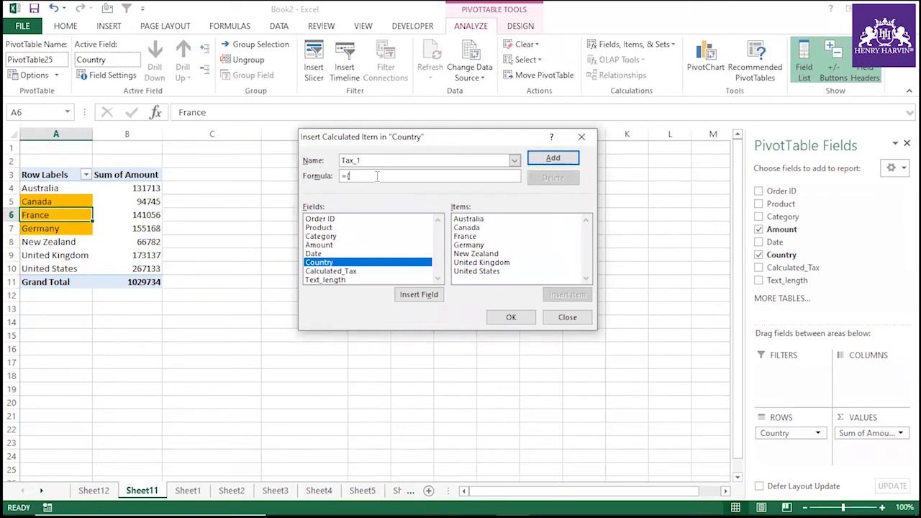
# Build the Tax_1 formula from the bracketed sum of the France and Germany items.
pyautogui.doubleClick(469, 237)
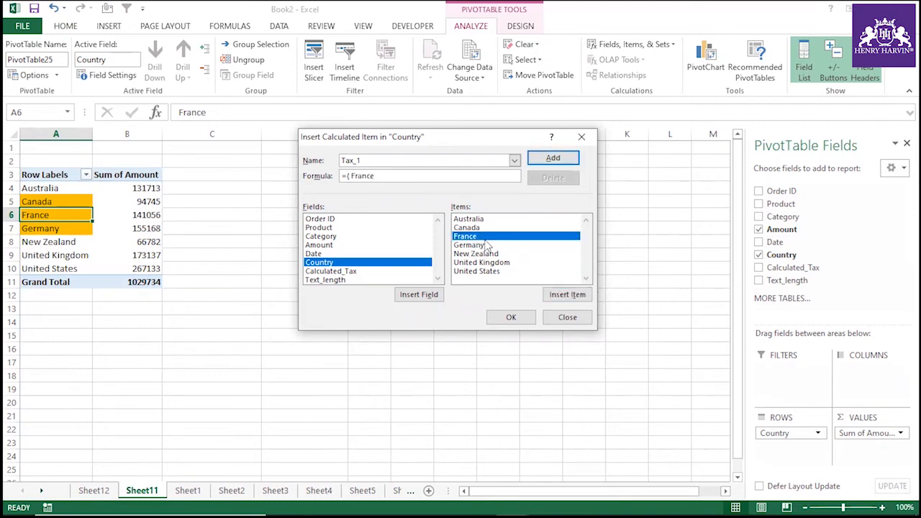
pyautogui.write('+')
pyautogui.doubleClick(488, 246)
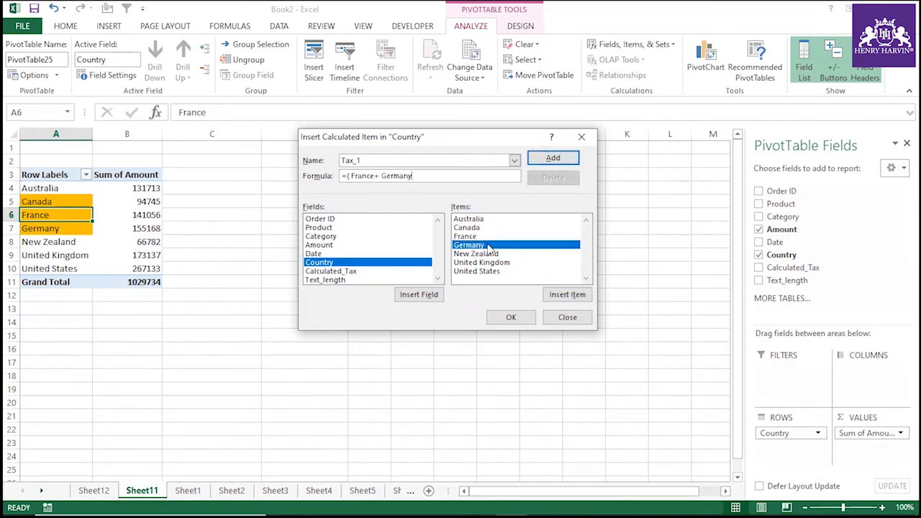
pyautogui.write(')')
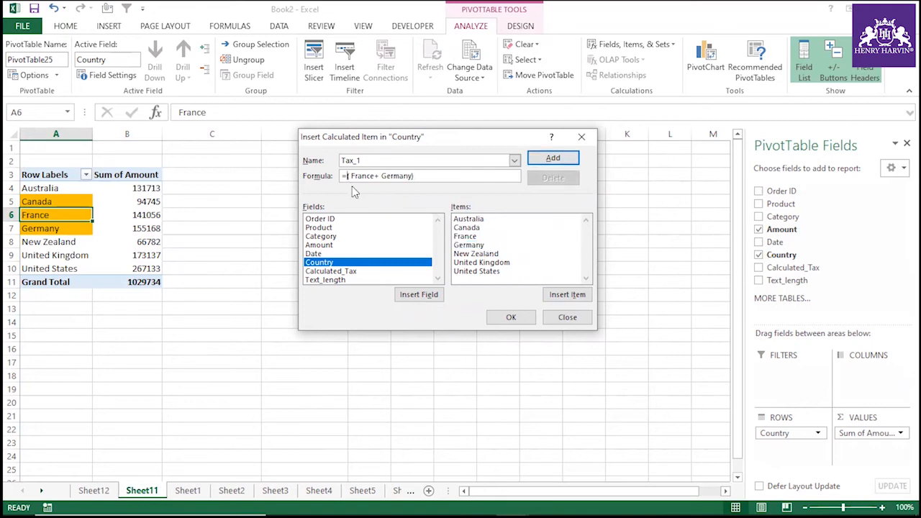
# Complete the Tax_1 formula as =30%*(France+Germany) and insert the calculated item into the pivot table.
pyautogui.press('Home')
pyautogui.press('Right')
pyautogui.write('.30')
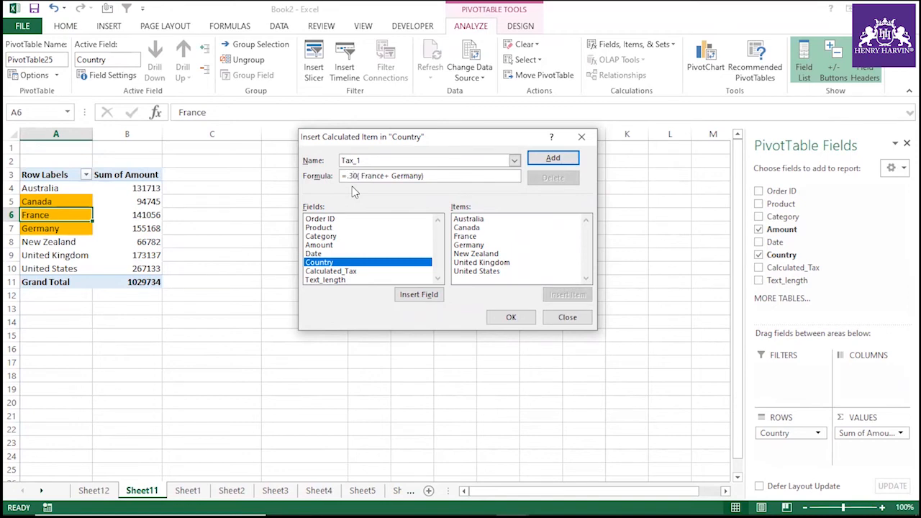
pyautogui.press('BackSpace')
pyautogui.press('BackSpace')
pyautogui.press('BackSpace')
pyautogui.write('30%')
pyautogui.press('BackSpace')
pyautogui.write('%*')
pyautogui.click(513, 319)
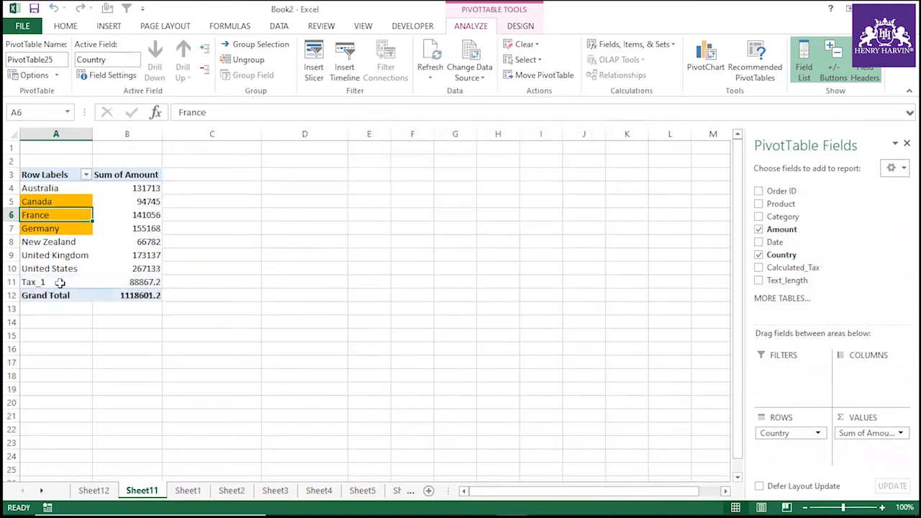
# Inspect the Tax_1 item's formula and add the France and Germany amounts together in cell C6.
pyautogui.click(60, 282)
pyautogui.click(127, 282)
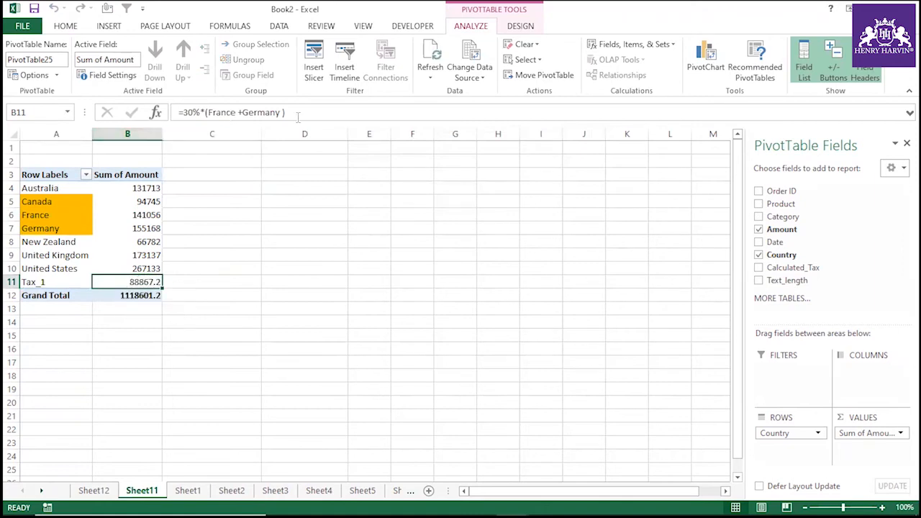
pyautogui.click(45, 215)
pyautogui.moveTo(130, 215); pyautogui.dragTo(151, 228)
pyautogui.click(181, 215)
pyautogui.write('=')
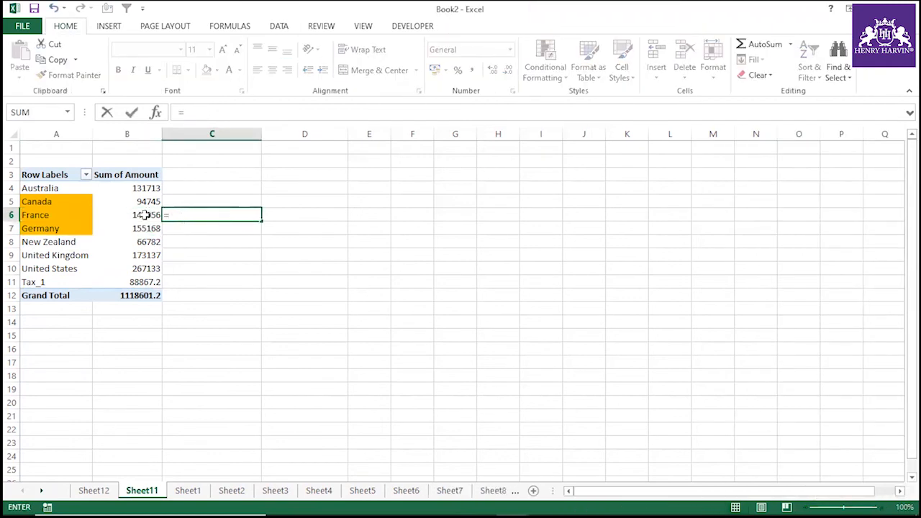
pyautogui.click(145, 215)
pyautogui.write('+')
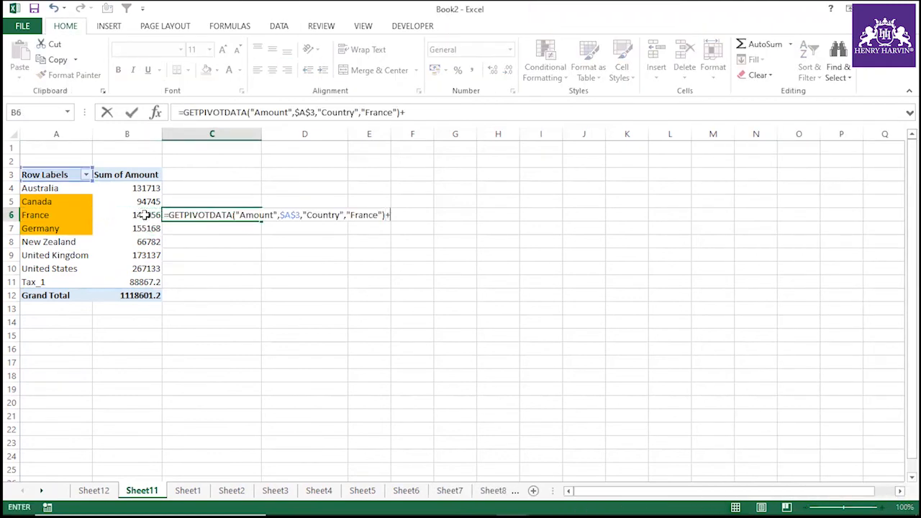
pyautogui.click(133, 228)
pyautogui.press('Return')
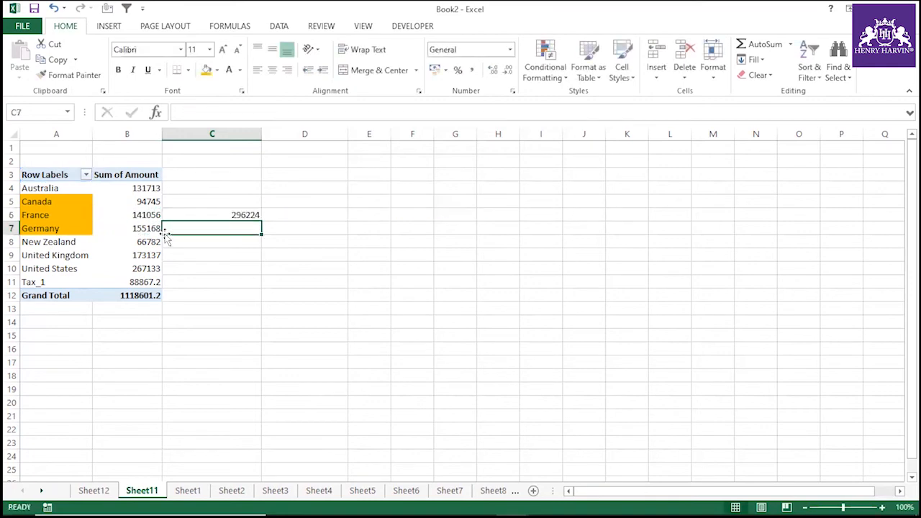
# Enter =C6*.30 in cell D6 and compare the result with the Tax_1 amount.
pyautogui.moveTo(160, 214); pyautogui.dragTo(158, 229)
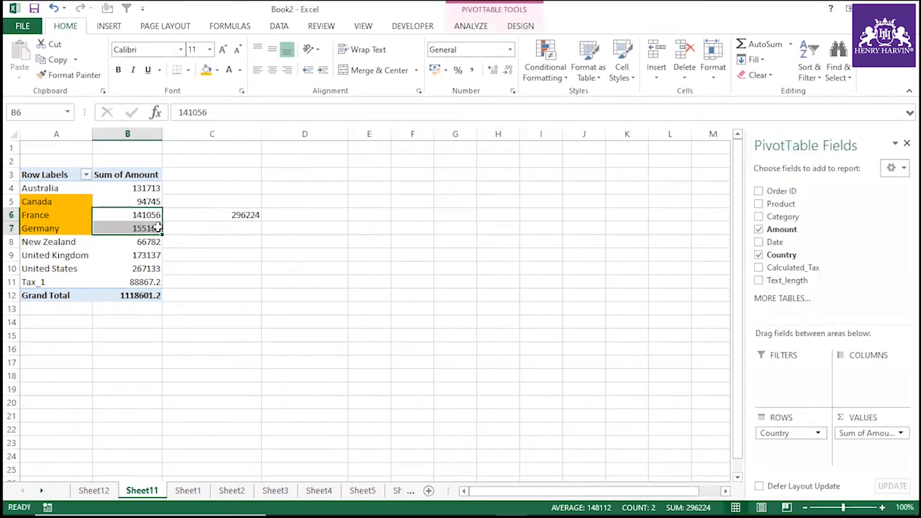
pyautogui.click(230, 215)
pyautogui.click(295, 214)
pyautogui.write('=')
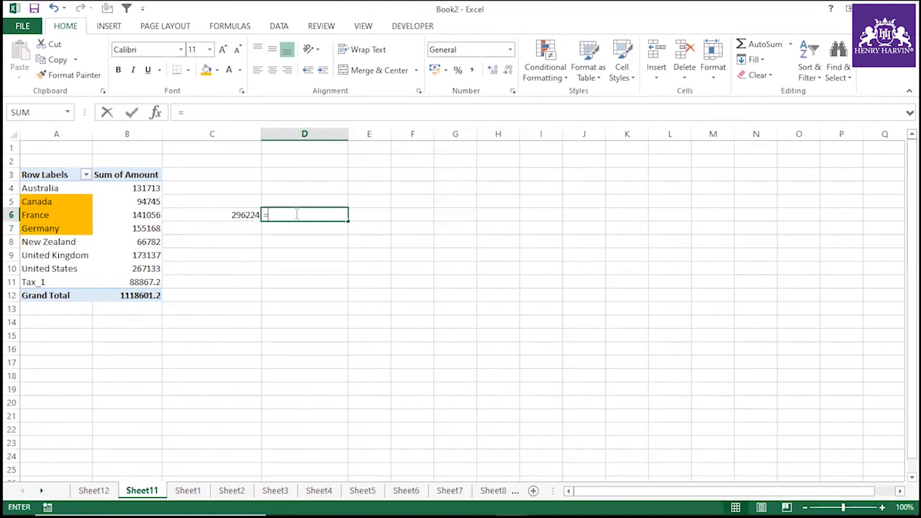
pyautogui.click(250, 214)
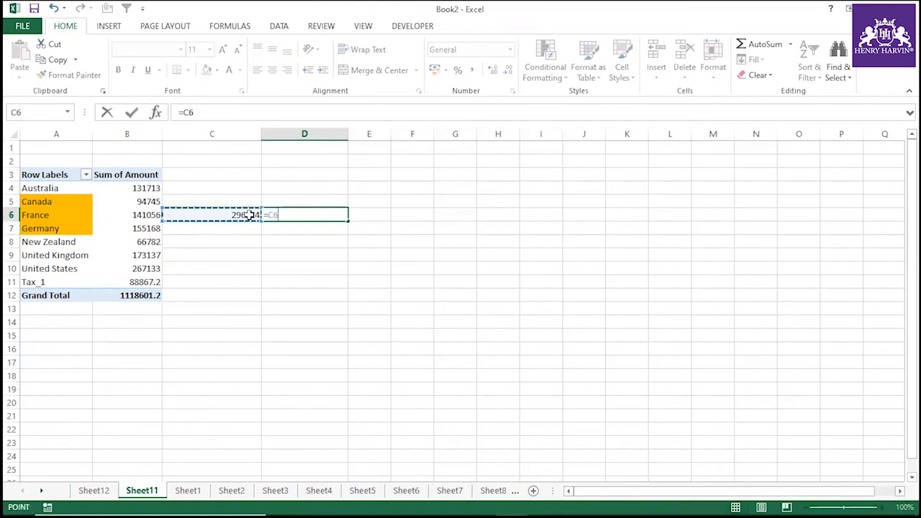
pyautogui.write('*.30')
pyautogui.press('Return')
pyautogui.click(157, 281)
pyautogui.click(319, 214)
pyautogui.click(144, 281)
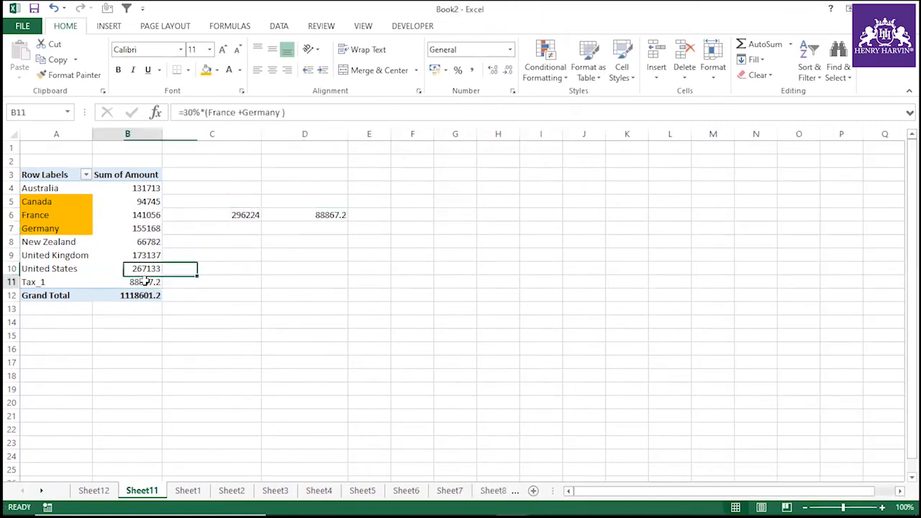
# Start another calculated item in the Country field and name it Tax_2.
pyautogui.click(39, 283)
pyautogui.click(56, 263)
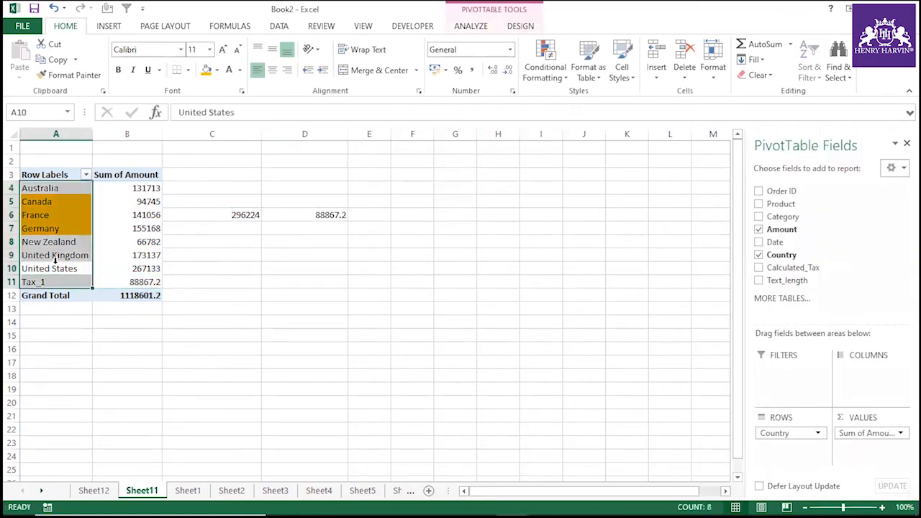
pyautogui.click(54, 276)
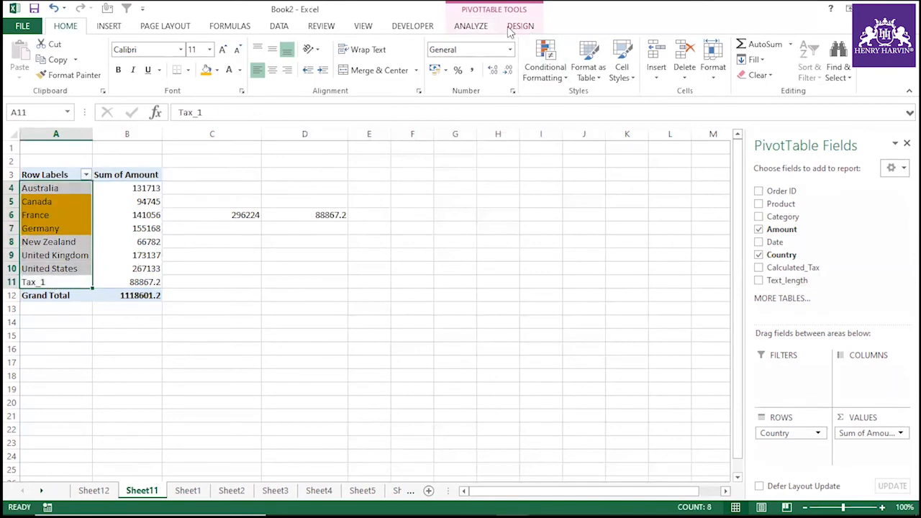
pyautogui.click(471, 27)
pyautogui.click(672, 46)
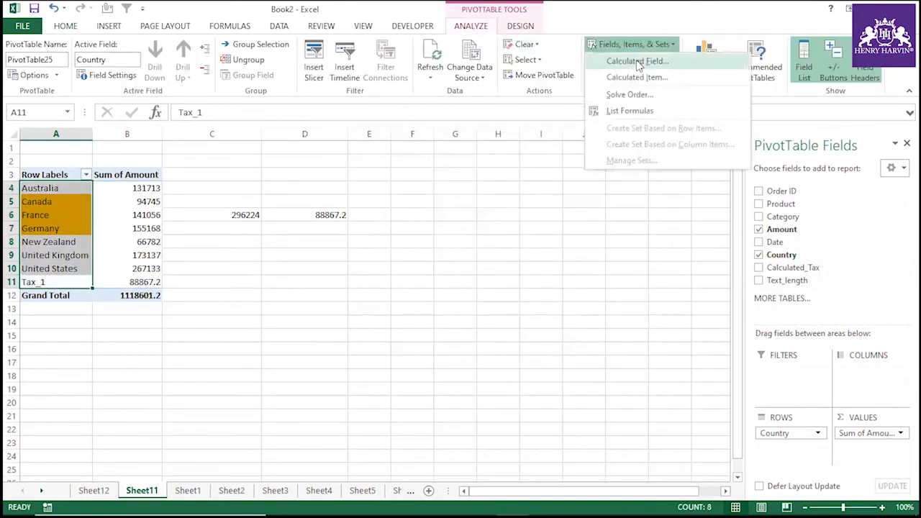
pyautogui.click(638, 78)
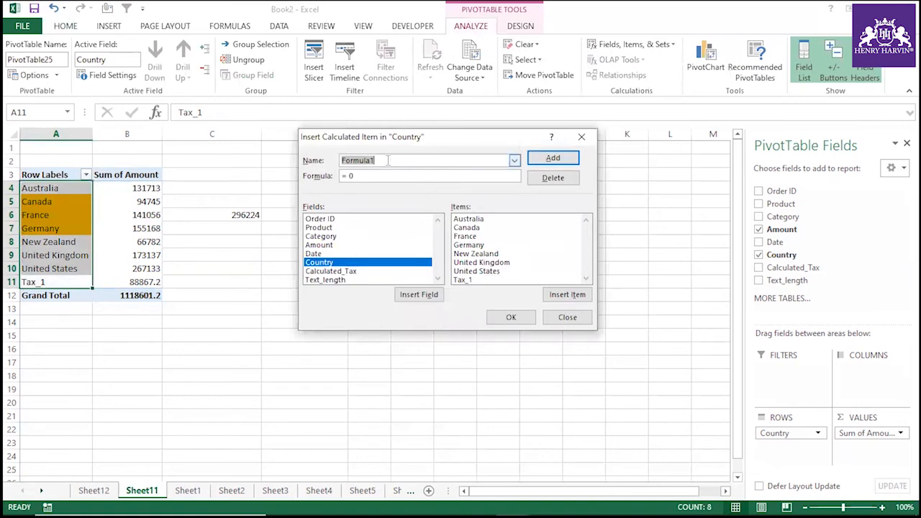
pyautogui.write('Tax_2')
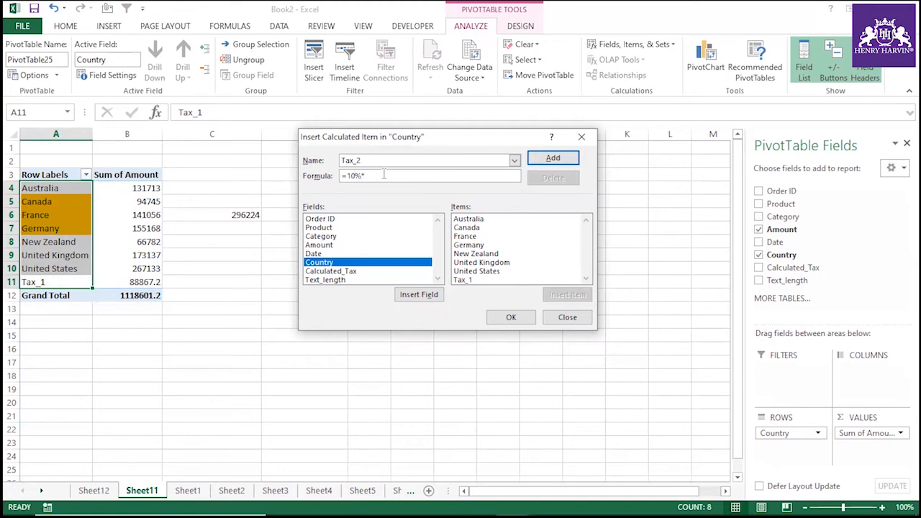
# Complete the Tax_2 formula as =10%*('New Zealand'+'United States') and insert the calculated item into the pivot table.
pyautogui.doubleClick(473, 254)
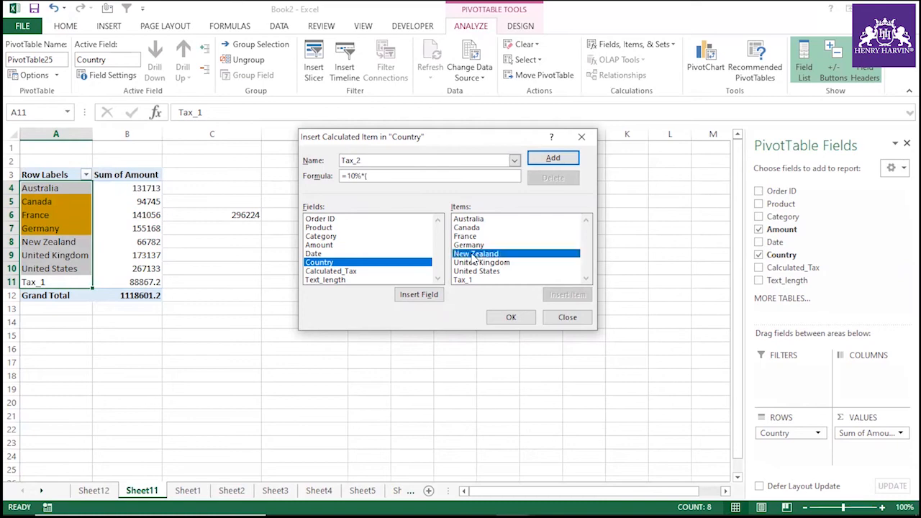
pyautogui.write('+')
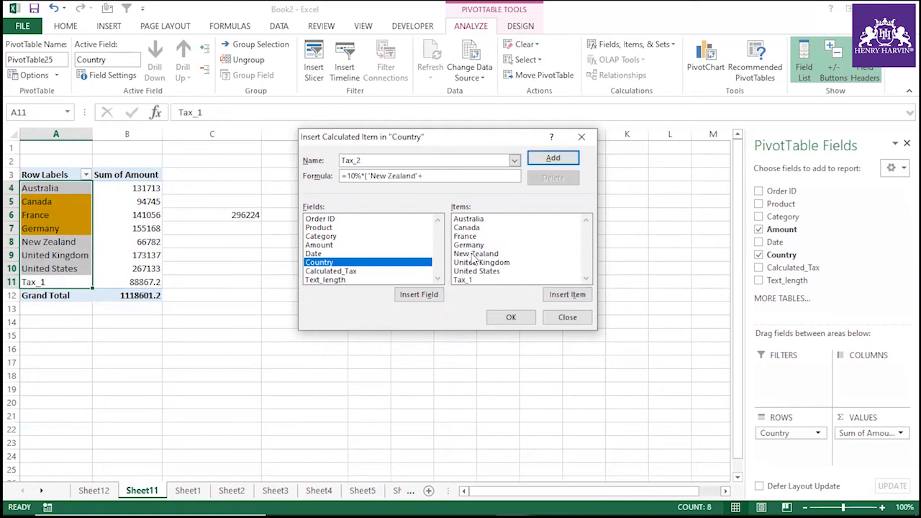
pyautogui.doubleClick(479, 271)
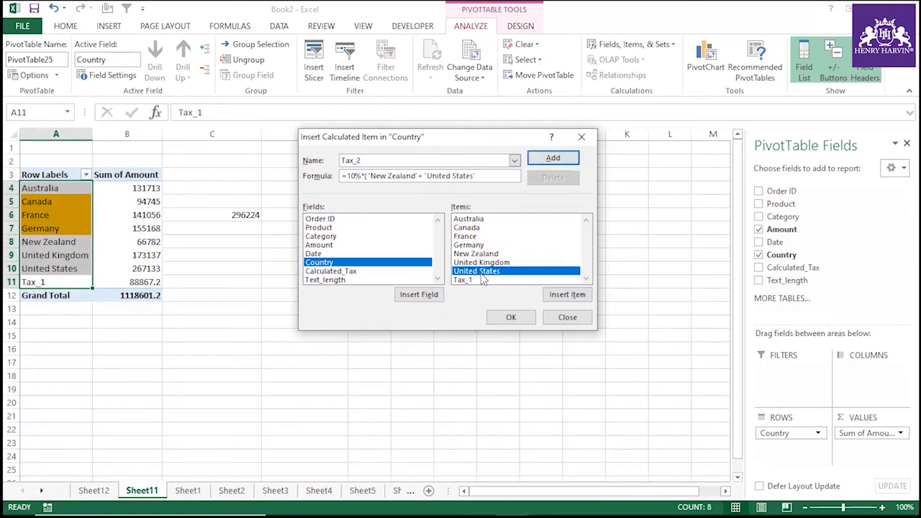
pyautogui.click(522, 318)
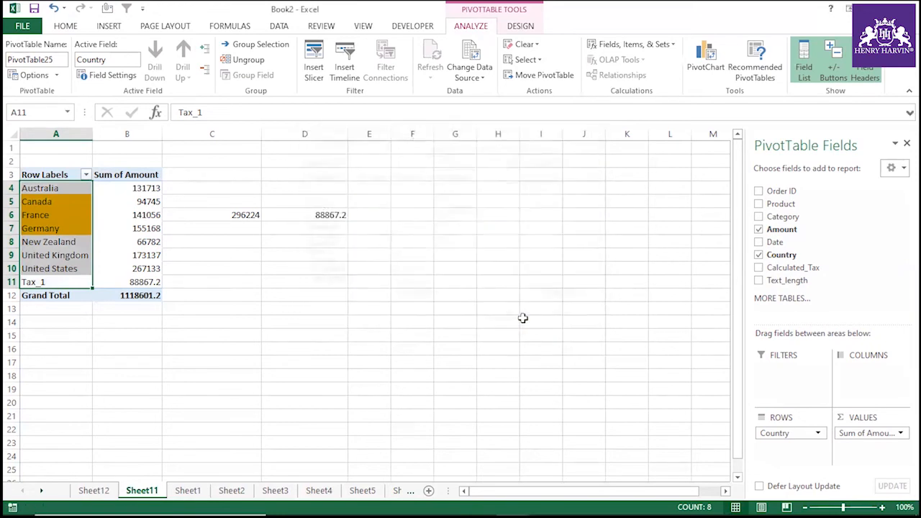
# Inspect the formulas behind the Tax_2 and Tax_1 amounts in the pivot table.
pyautogui.click(146, 349)
pyautogui.click(136, 295)
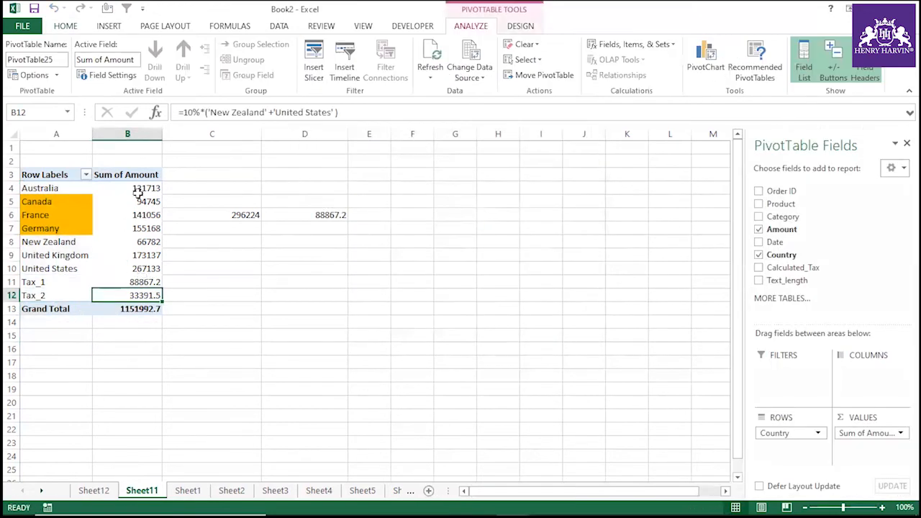
pyautogui.click(302, 334)
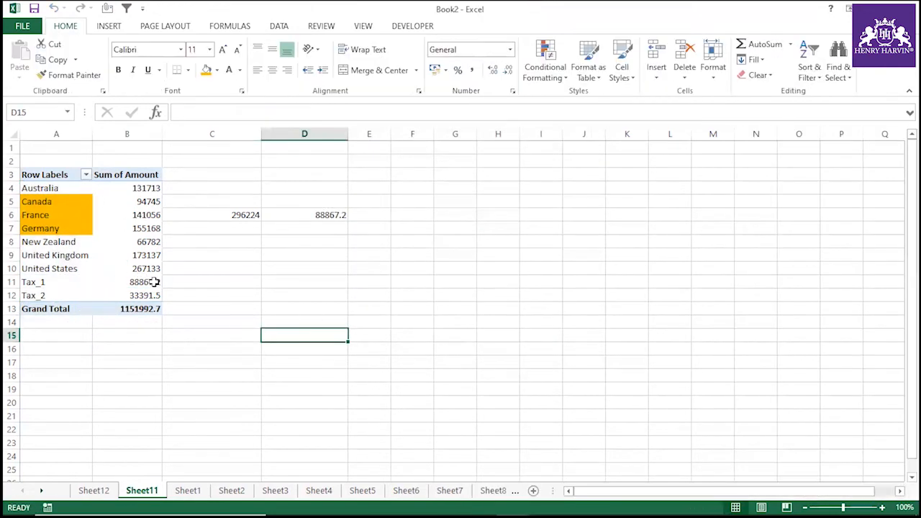
pyautogui.moveTo(154, 283)
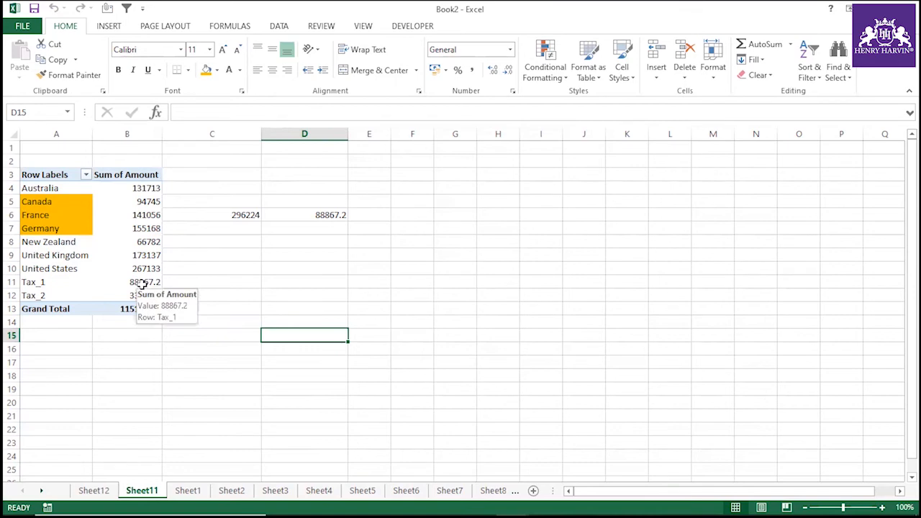
pyautogui.click(143, 283)
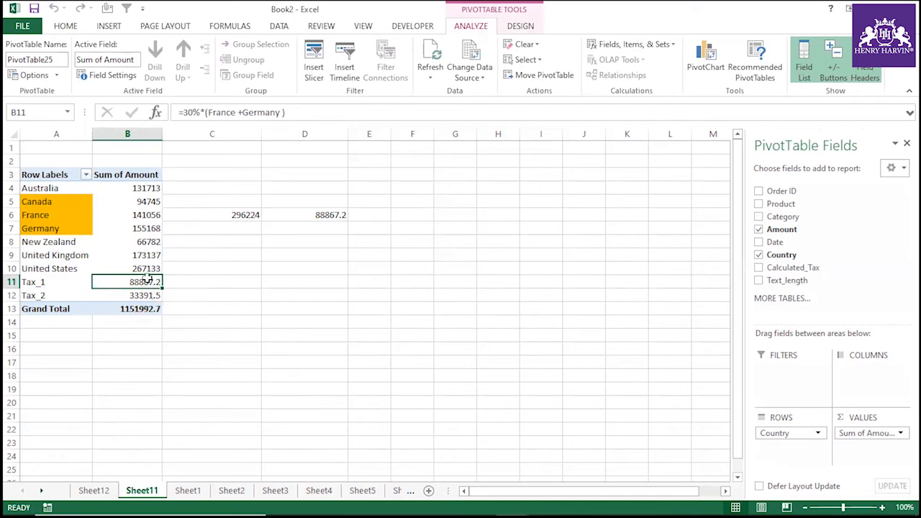
pyautogui.moveTo(160, 255)
# Check the pivot table's source range in the Change PivotTable Data Source dialog without changing it.
pyautogui.click(148, 243)
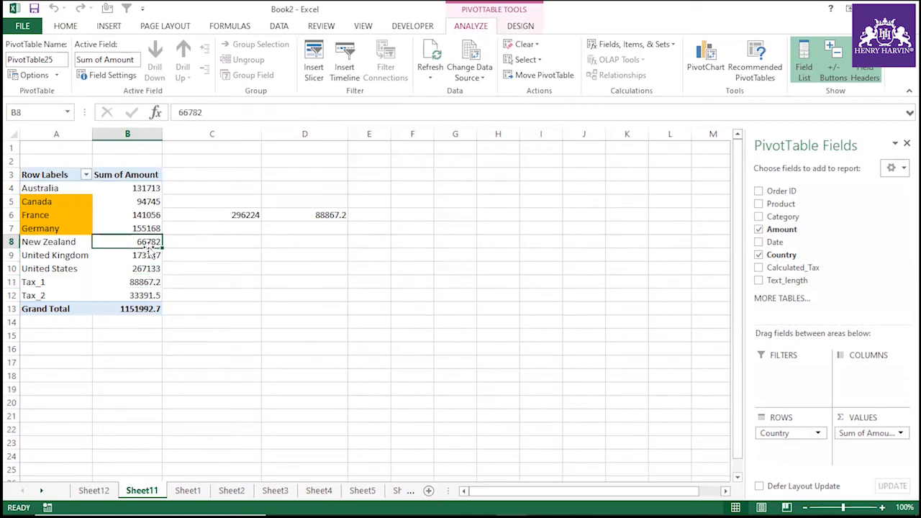
pyautogui.click(469, 75)
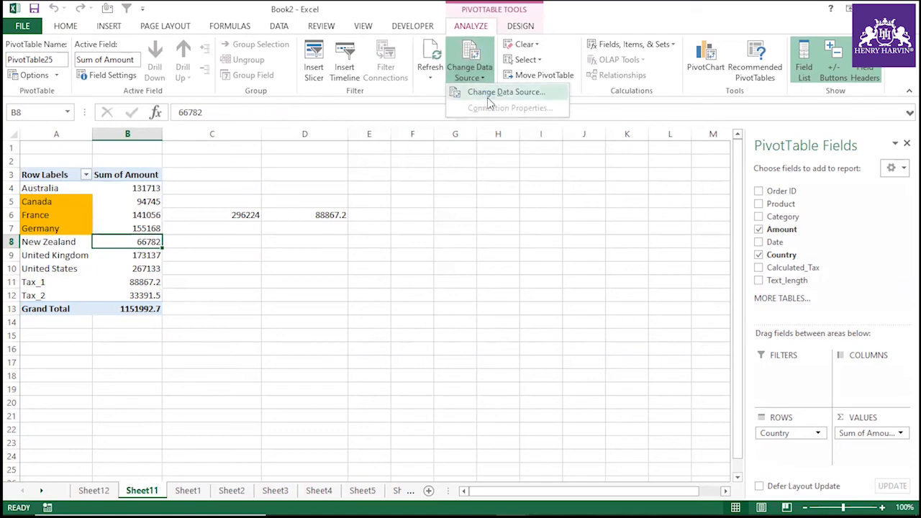
pyautogui.click(475, 93)
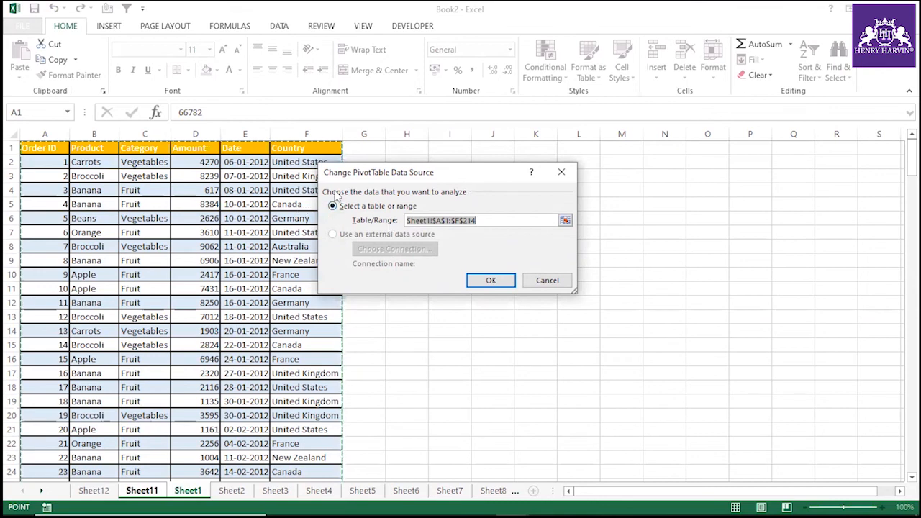
pyautogui.click(545, 284)
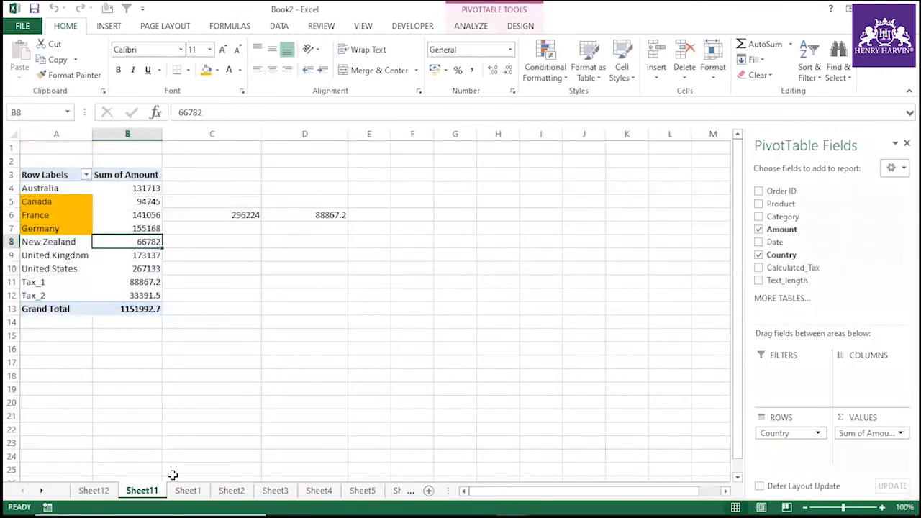
pyautogui.click(120, 228)
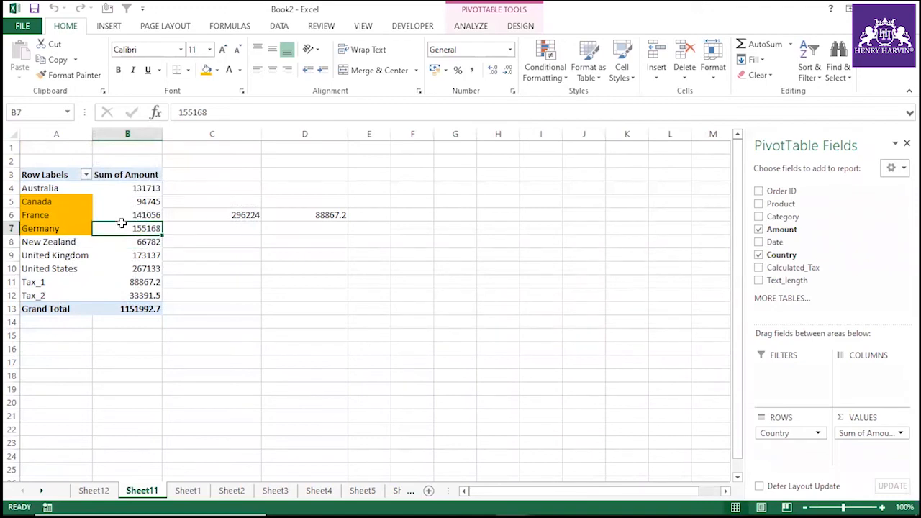
pyautogui.click(479, 33)
pyautogui.click(477, 74)
pyautogui.click(478, 93)
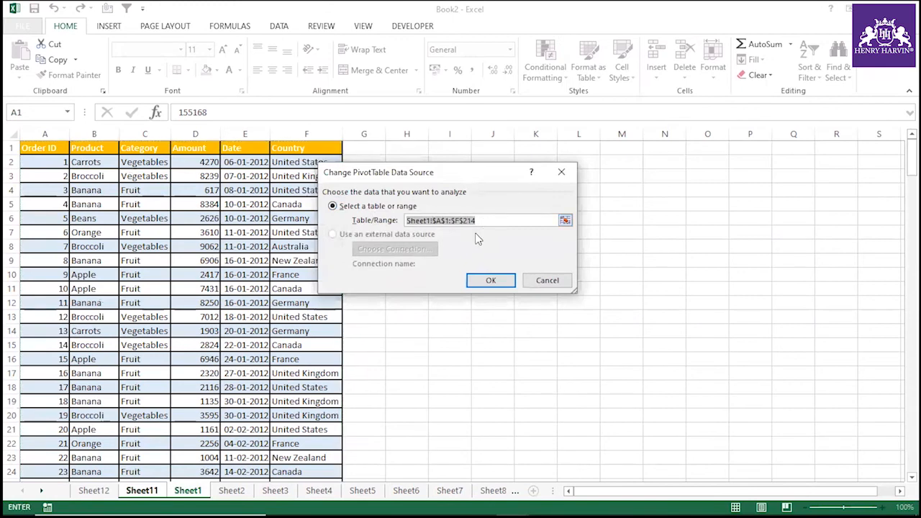
pyautogui.click(480, 221)
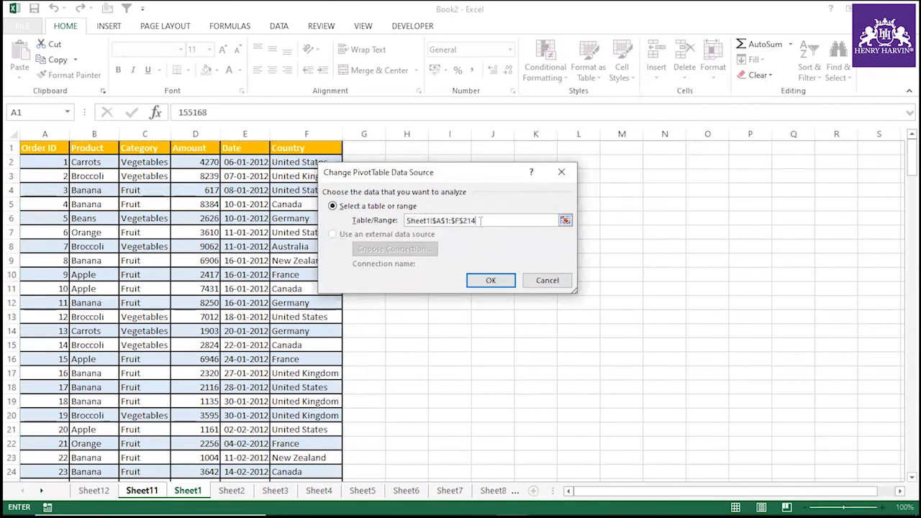
pyautogui.click(541, 281)
pyautogui.click(257, 319)
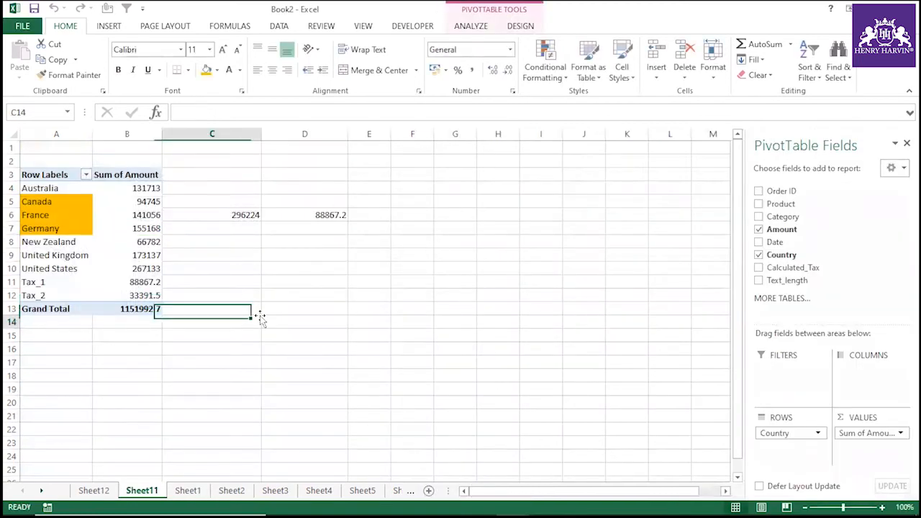
# Convert the Sheet1 data range A1:F214 into a table with headers.
pyautogui.click(188, 491)
pyautogui.moveTo(52, 149); pyautogui.dragTo(280, 149)
pyautogui.hotkey('ctrl', 'shift', 'Down')
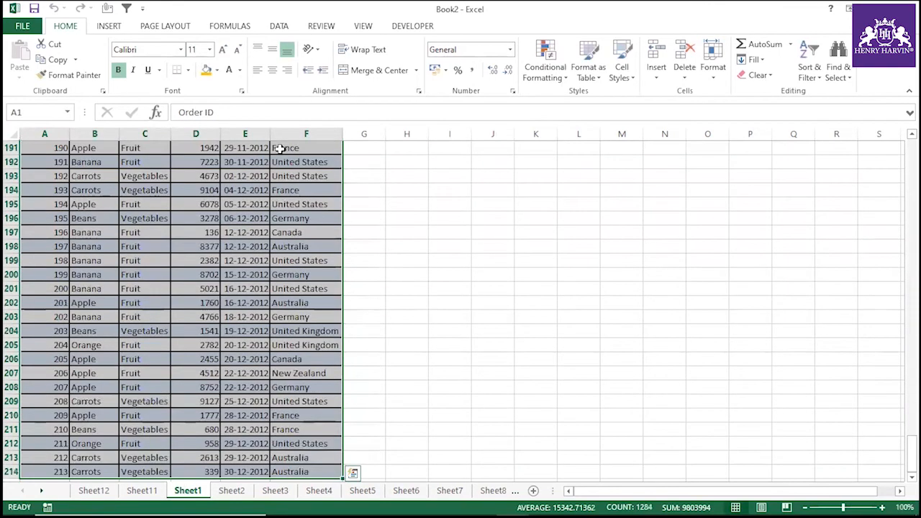
pyautogui.hotkey('ctrl', 't')
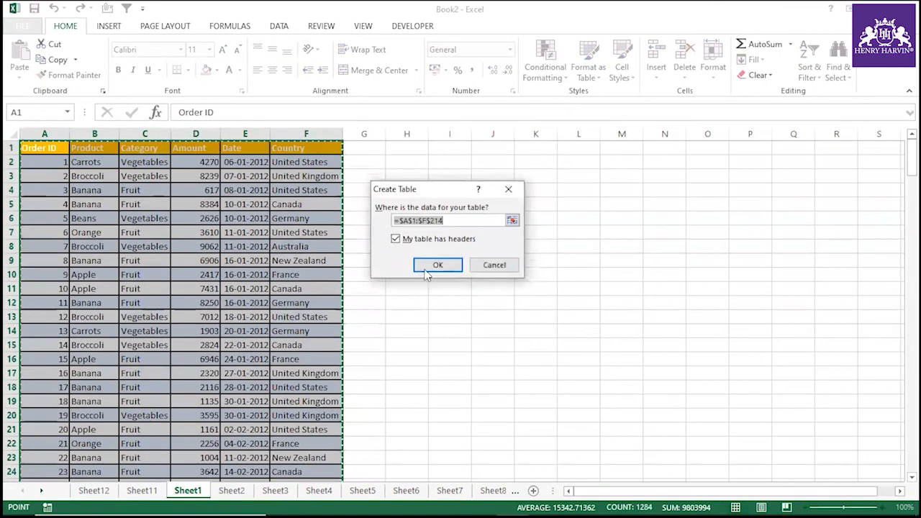
pyautogui.click(429, 266)
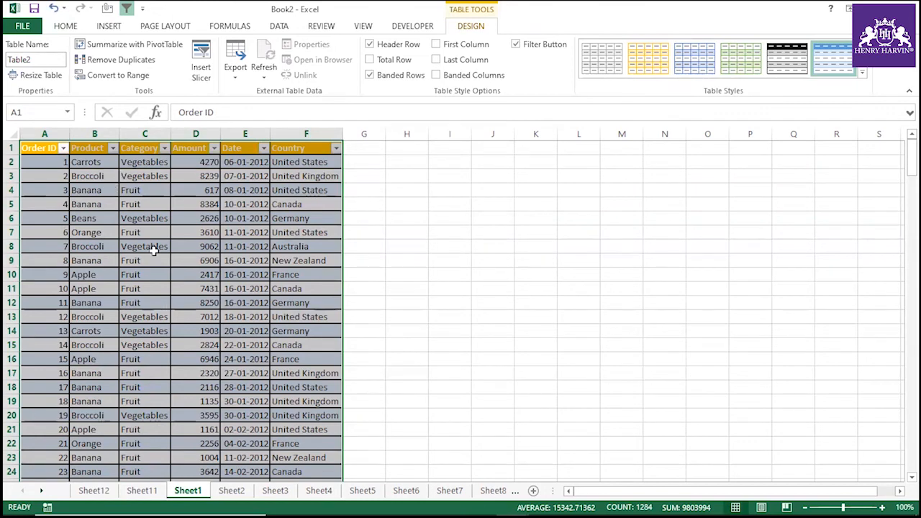
# Enter 21567 in cell A215, directly below the table's last row, and check the table's extent.
pyautogui.moveTo(54, 149); pyautogui.dragTo(309, 331)
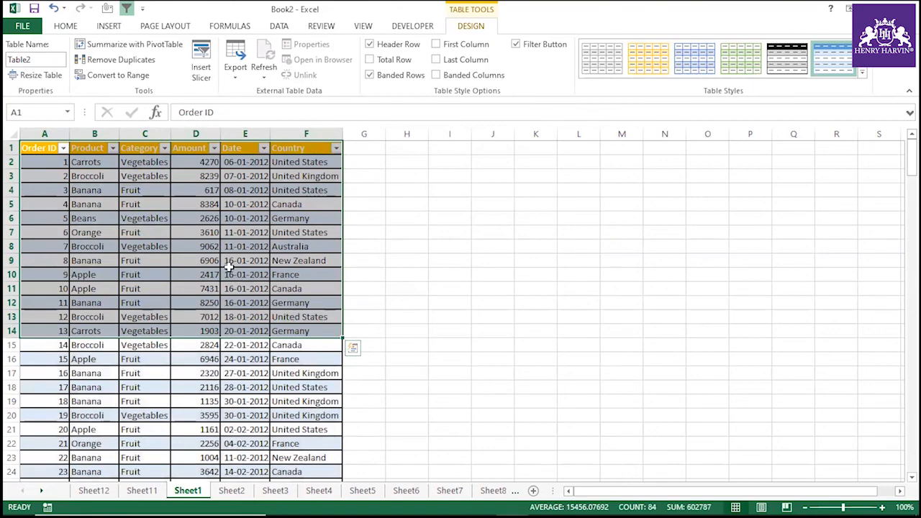
pyautogui.click(93, 305)
pyautogui.hotkey('ctrl', 'shift', 'Down')
pyautogui.hotkey('ctrl', 'shift', 'Down')
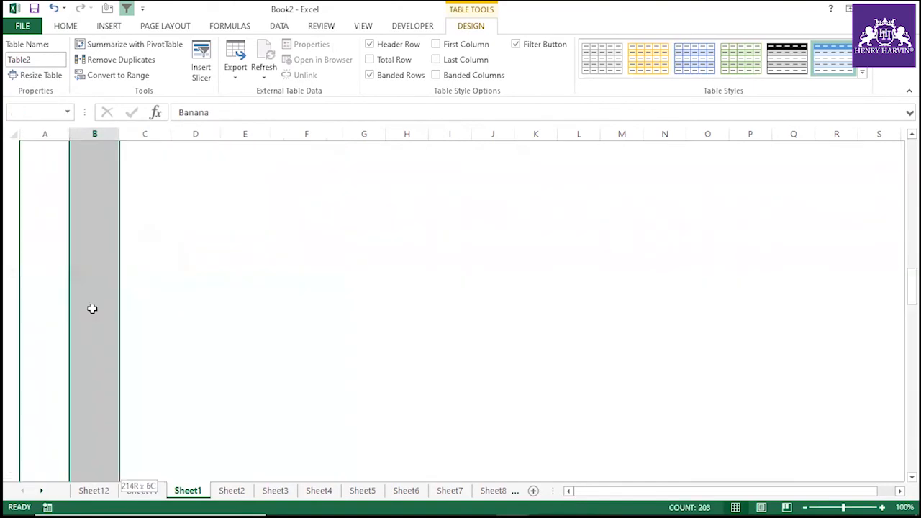
pyautogui.hotkey('ctrl', 'shift', 'Up')
pyautogui.scroll(-3, 93, 310)
pyautogui.click(99, 387)
pyautogui.click(58, 360)
pyautogui.write('21567')
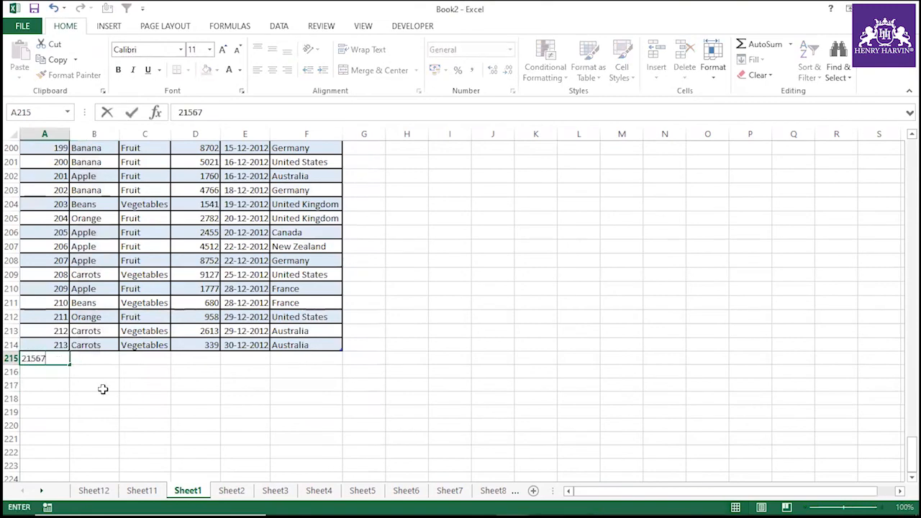
pyautogui.click(96, 412)
pyautogui.click(47, 360)
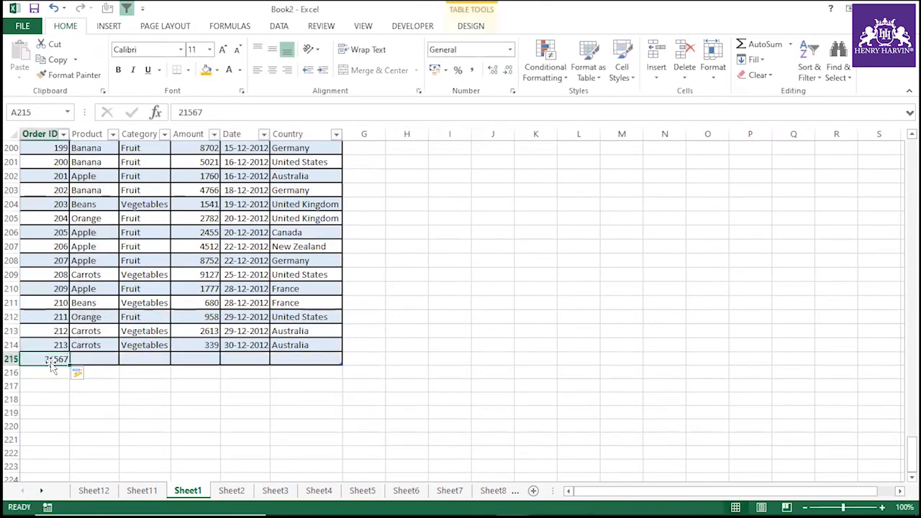
pyautogui.moveTo(46, 360); pyautogui.dragTo(298, 202)
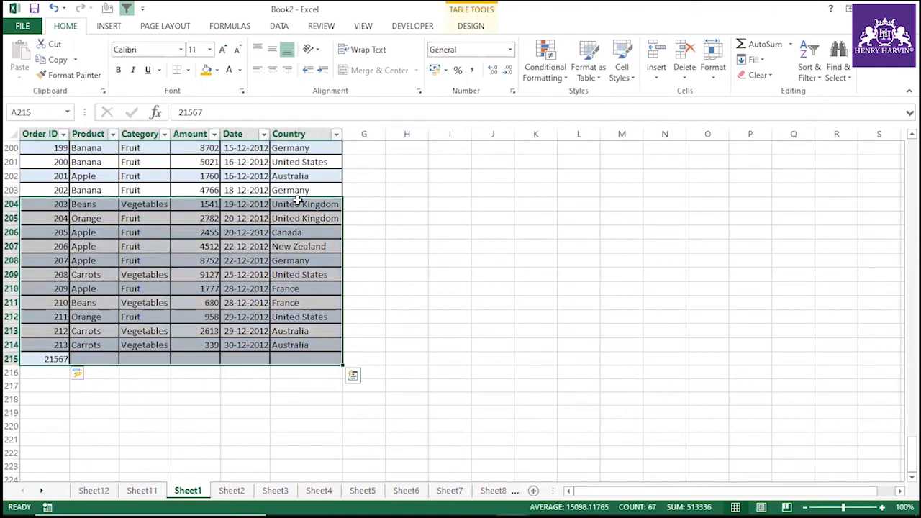
# Add another Order ID, 3344, in cell A216 directly below the previous entry.
pyautogui.click(58, 371)
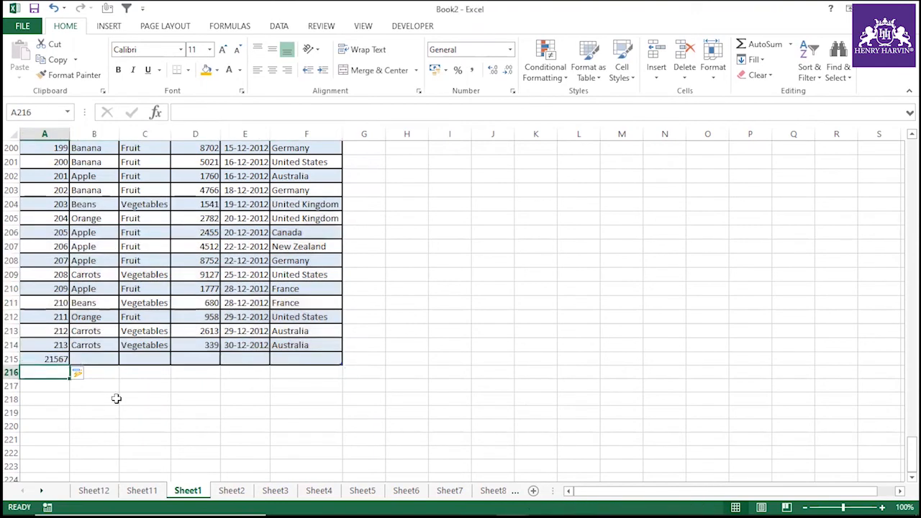
pyautogui.write('3344')
pyautogui.press('Return')
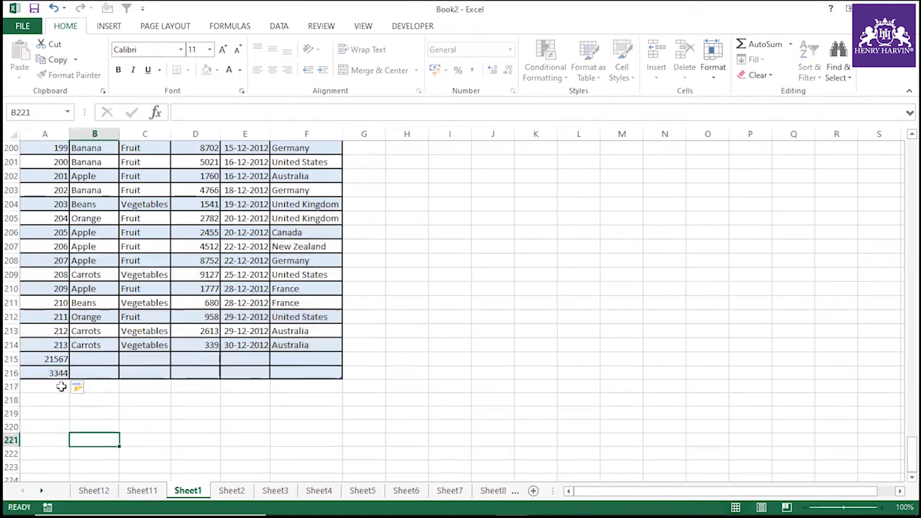
# Examine how the table range covers the added rows 215 and 216 compared with the blank rows beneath.
pyautogui.moveTo(50, 373); pyautogui.dragTo(325, 149)
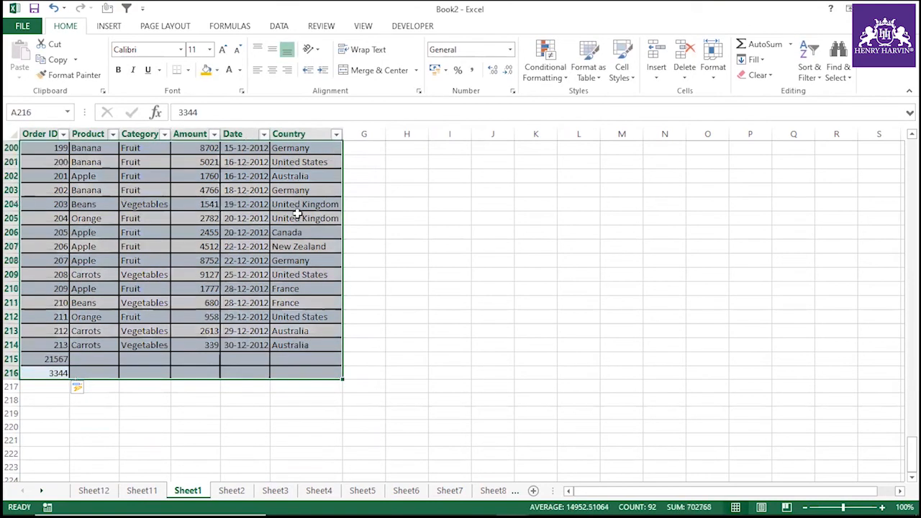
pyautogui.click(147, 318)
pyautogui.moveTo(40, 373); pyautogui.dragTo(86, 262)
pyautogui.moveTo(47, 388); pyautogui.dragTo(336, 158)
pyautogui.scroll(8, 283, 288)
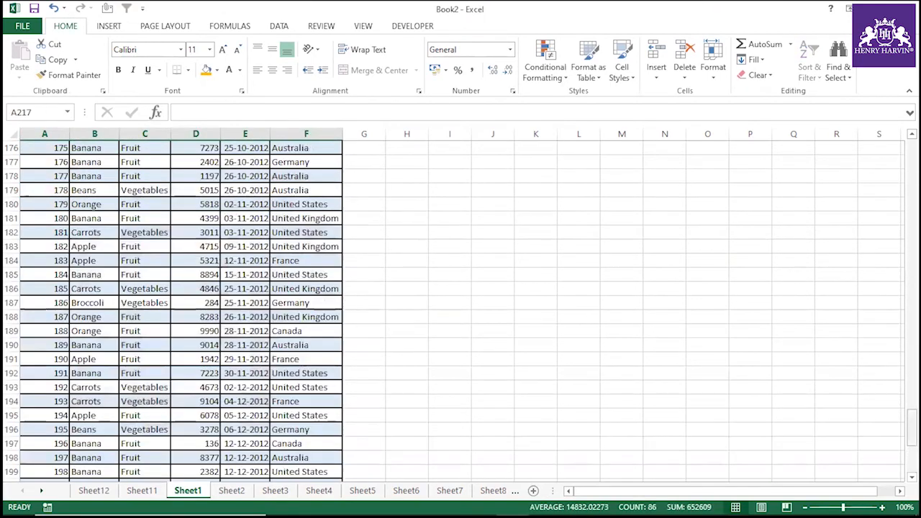
pyautogui.scroll(-11, 104, 371)
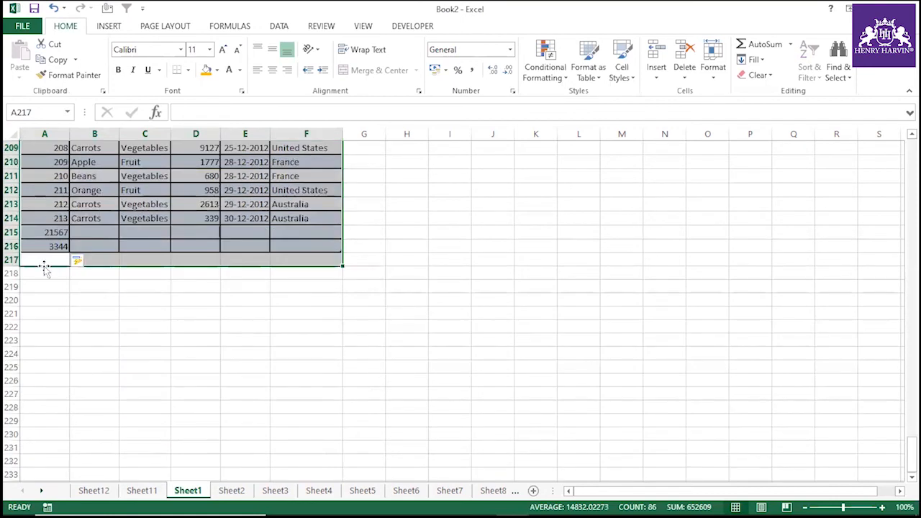
pyautogui.click(44, 298)
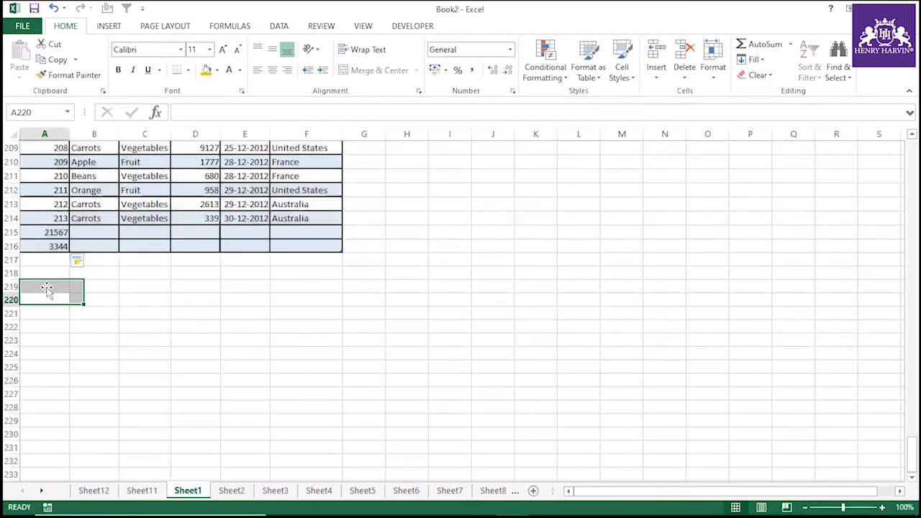
pyautogui.click(12, 247)
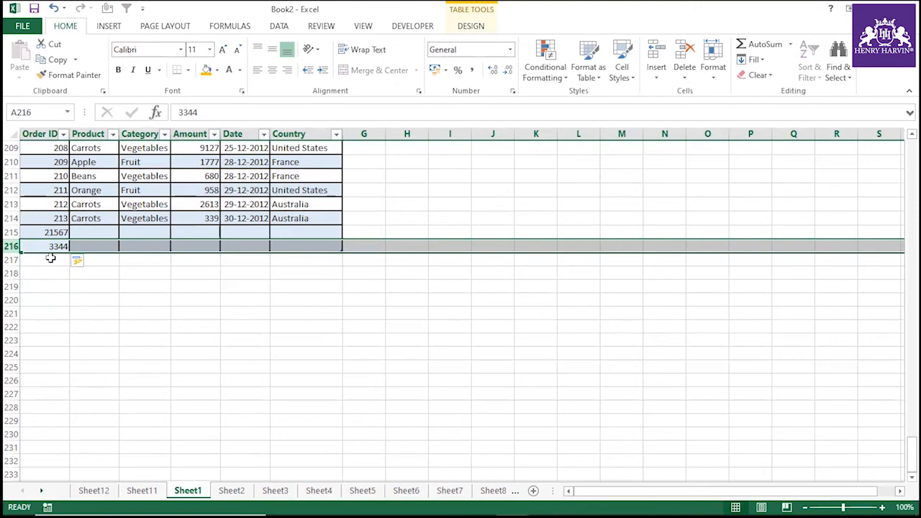
pyautogui.moveTo(50, 258); pyautogui.dragTo(309, 353)
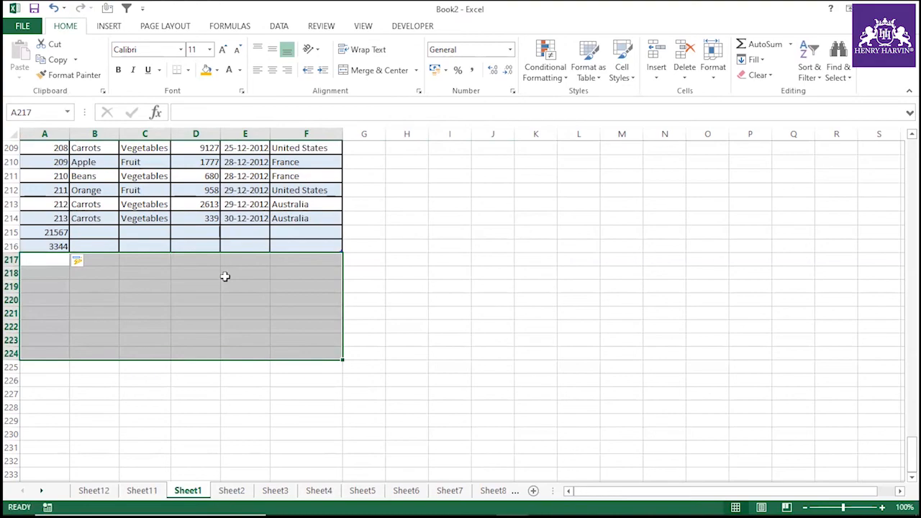
pyautogui.scroll(20, 224, 276)
pyautogui.scroll(-8, 226, 291)
pyautogui.scroll(20, 455, 312)
pyautogui.click(93, 190)
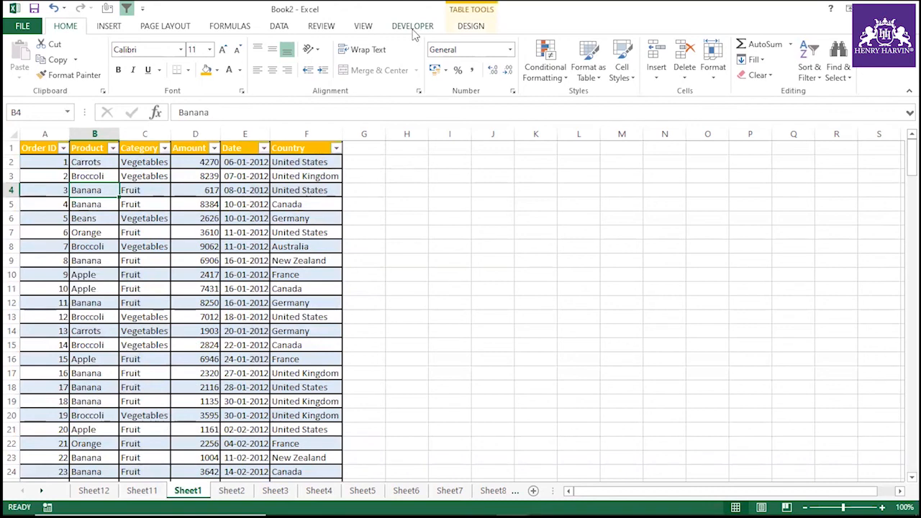
pyautogui.moveTo(36, 147); pyautogui.dragTo(309, 302)
pyautogui.click(249, 358)
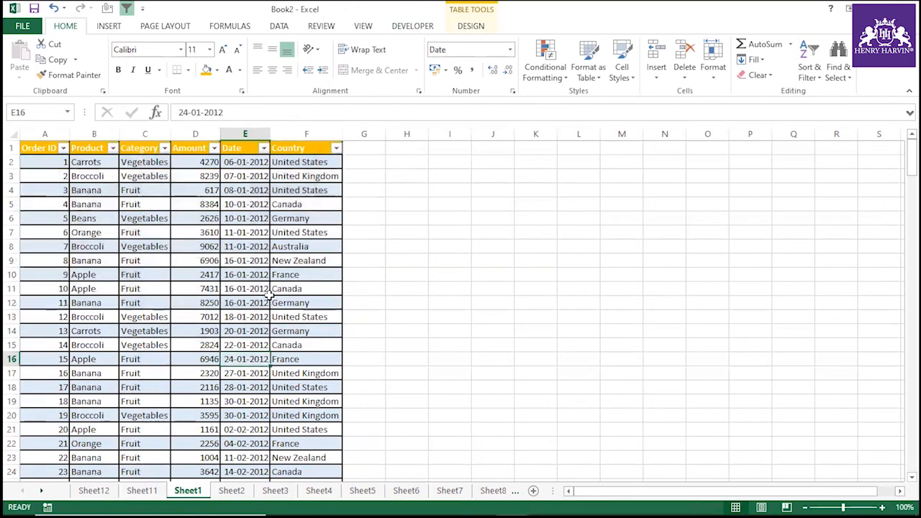
pyautogui.click(245, 330)
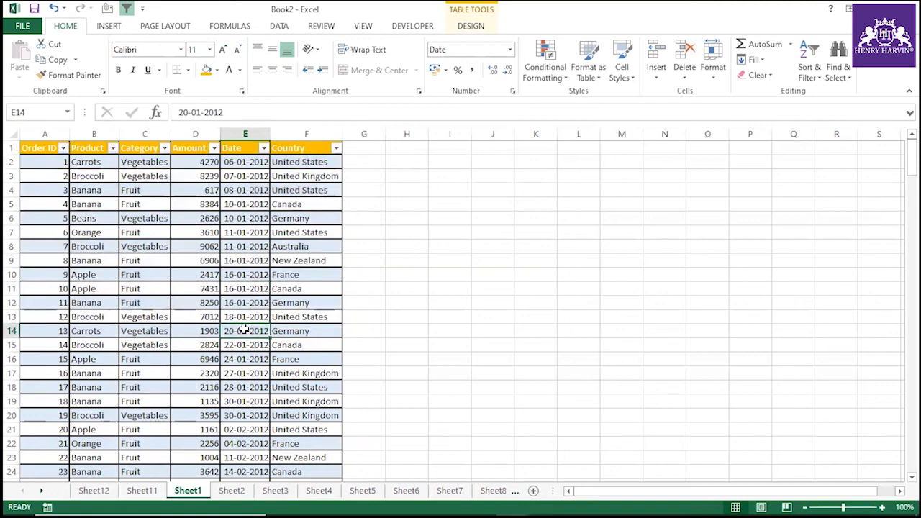
pyautogui.hotkey('alt', 'd')
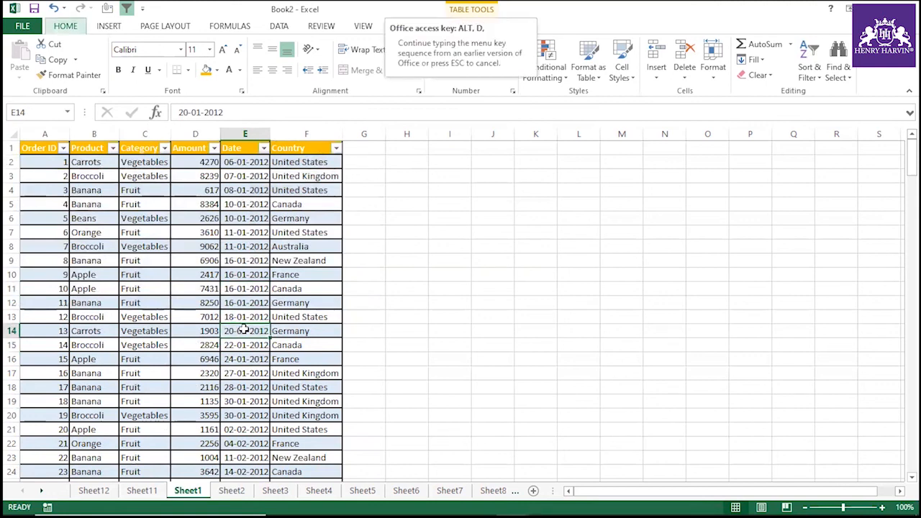
pyautogui.click(572, 216)
pyautogui.click(245, 218)
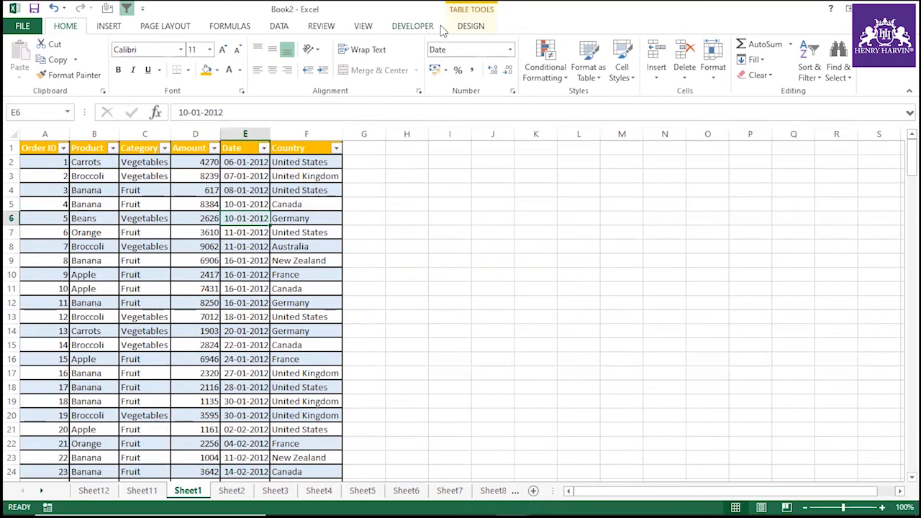
pyautogui.click(461, 27)
pyautogui.click(205, 260)
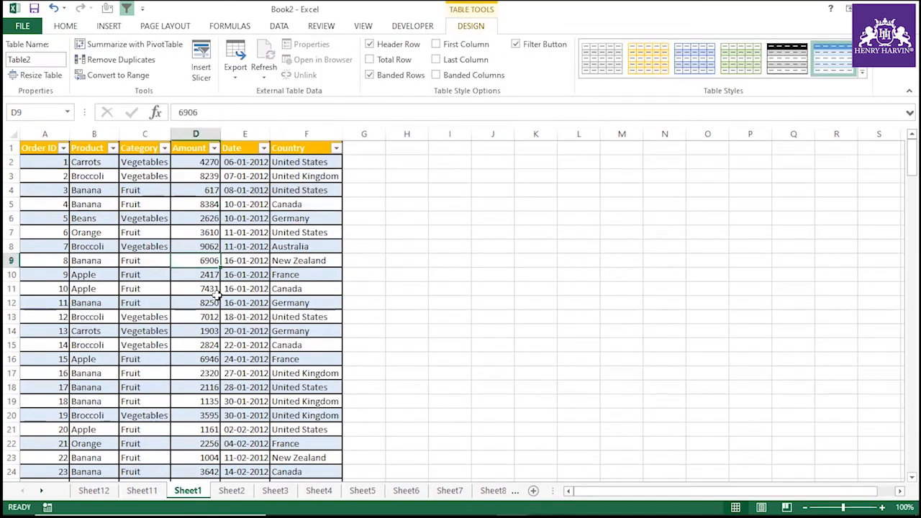
# Create a PivotTable from the Sheet1 range A1:F216 on a new sheet, basing it on the existing report PivotTable25.
pyautogui.hotkey('alt', 'd')
pyautogui.press('p')
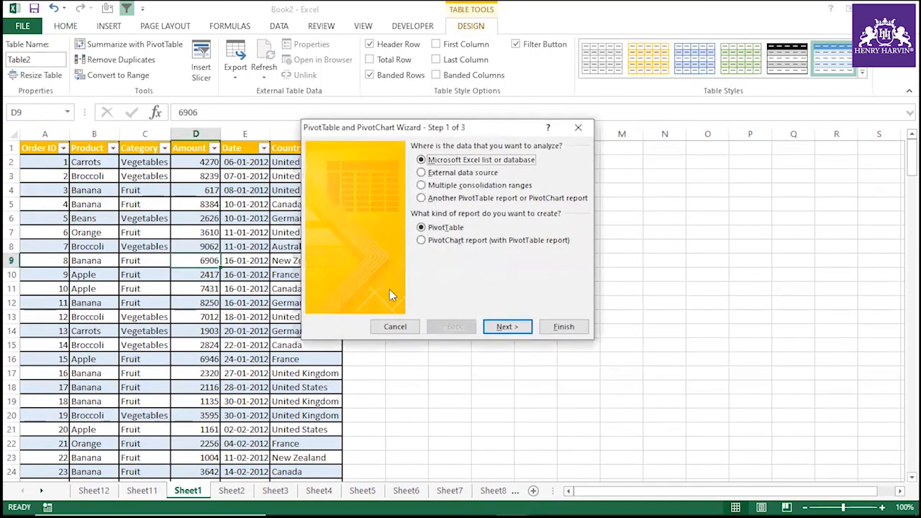
pyautogui.click(526, 329)
pyautogui.click(539, 259)
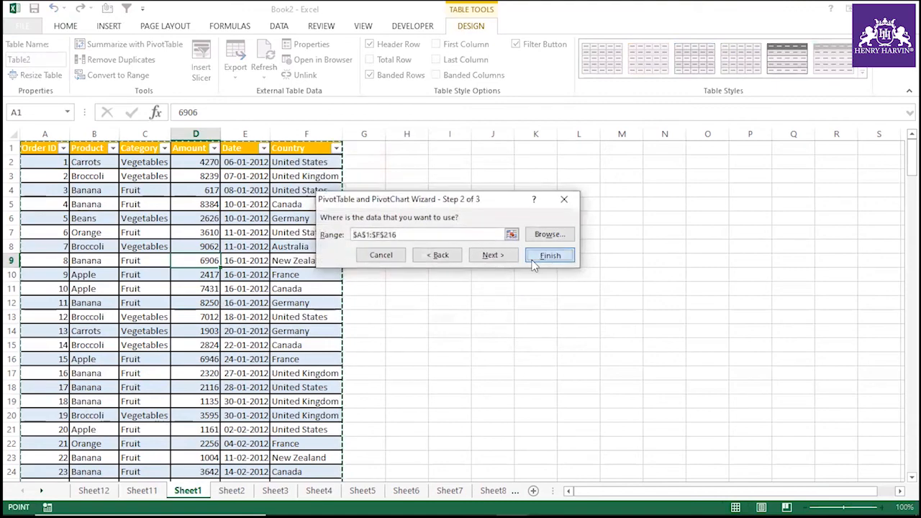
pyautogui.click(434, 302)
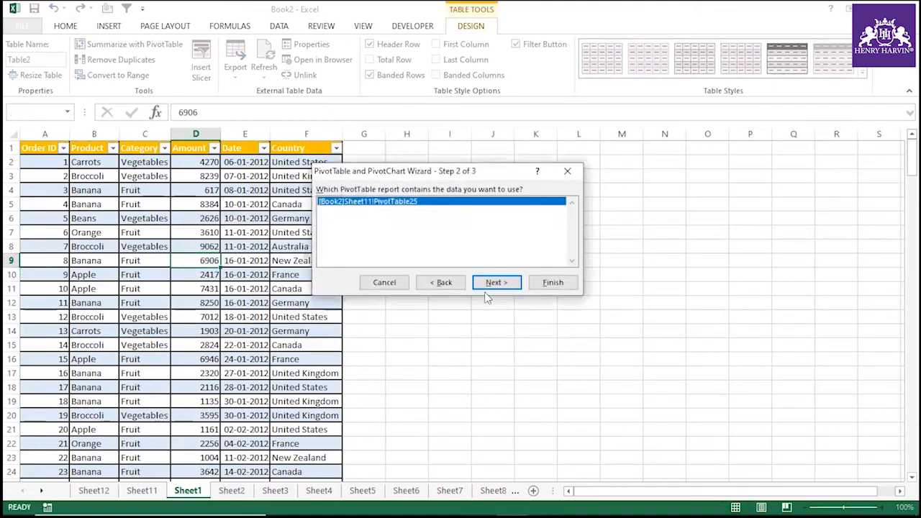
pyautogui.click(549, 280)
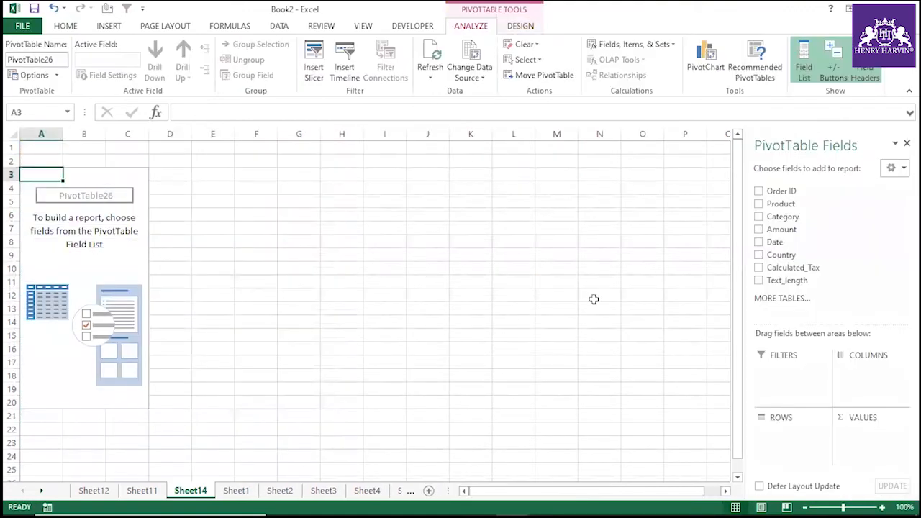
# Summarize Amount by Country in the new Sheet14 pivot table and compare it with the pivot table on Sheet11.
pyautogui.moveTo(781, 229); pyautogui.dragTo(893, 448)
pyautogui.moveTo(782, 255); pyautogui.dragTo(790, 450)
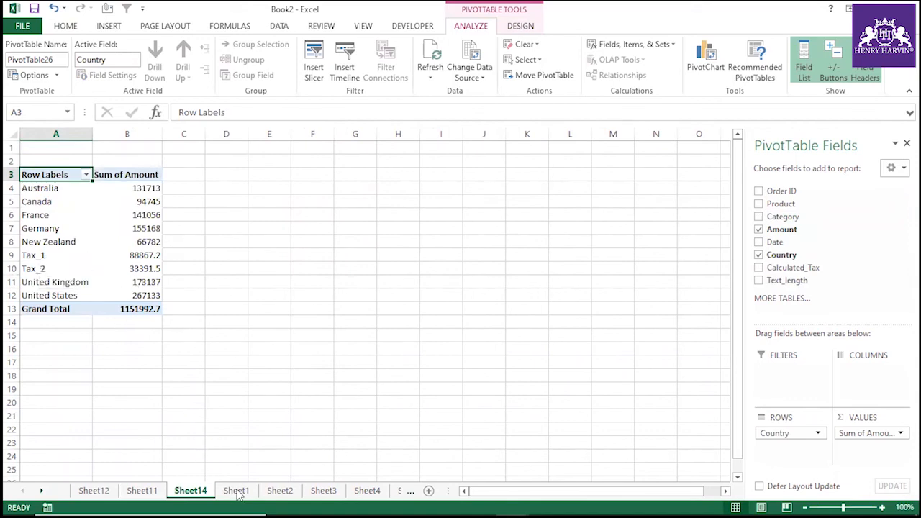
pyautogui.click(142, 490)
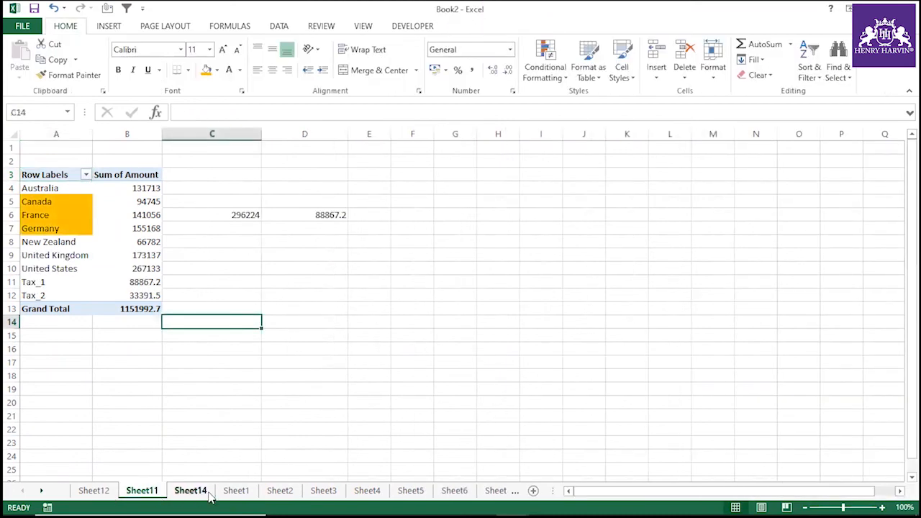
pyautogui.click(191, 490)
# Copy the complete record in row 214 of the Sheet1 table over the incomplete rows 215 and 216.
pyautogui.click(236, 490)
pyautogui.click(156, 369)
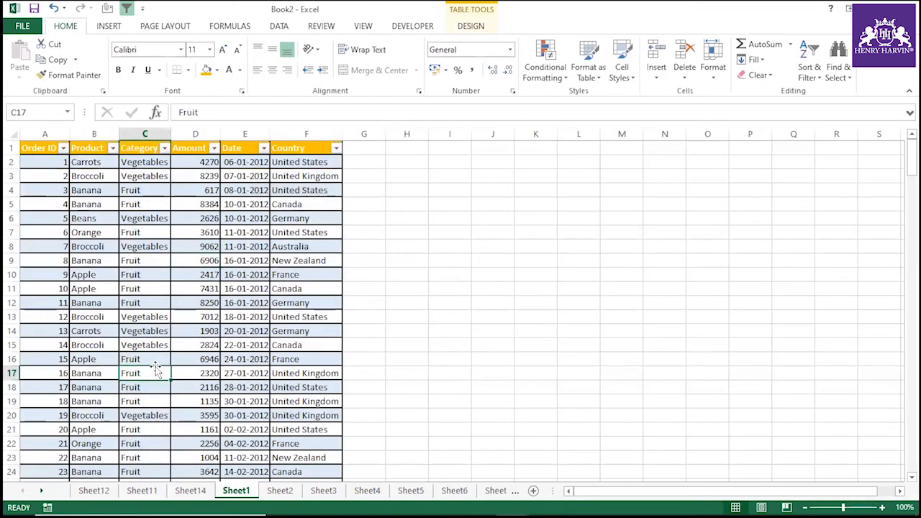
pyautogui.click(471, 27)
pyautogui.click(84, 415)
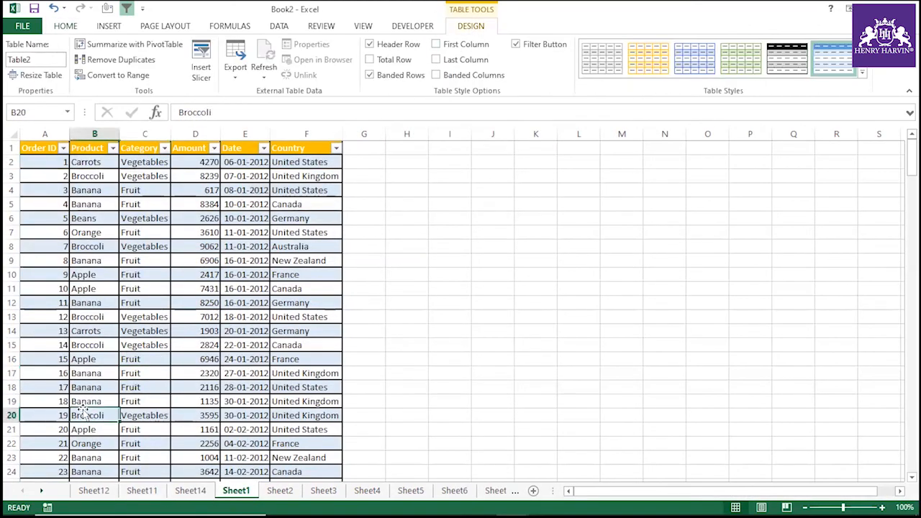
pyautogui.hotkey('ctrl', 'shift', 'Down')
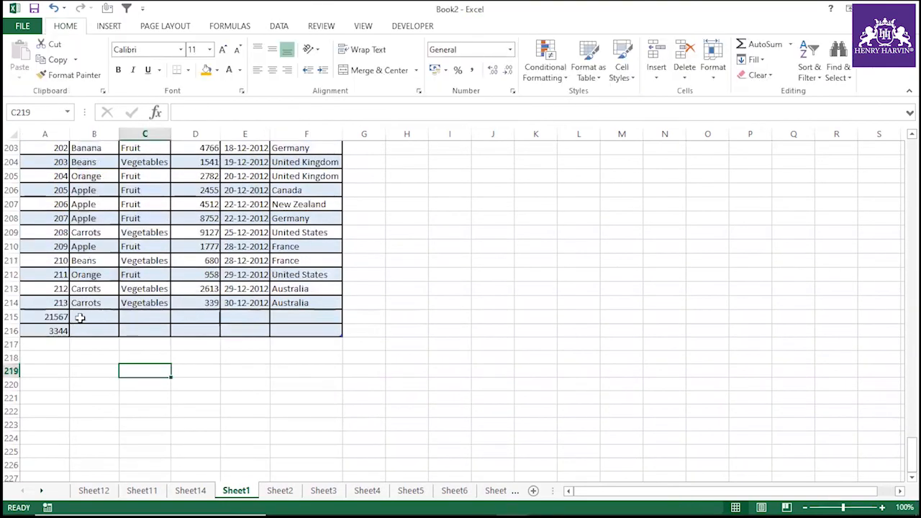
pyautogui.moveTo(56, 302); pyautogui.dragTo(305, 302)
pyautogui.hotkey('ctrl', 'c')
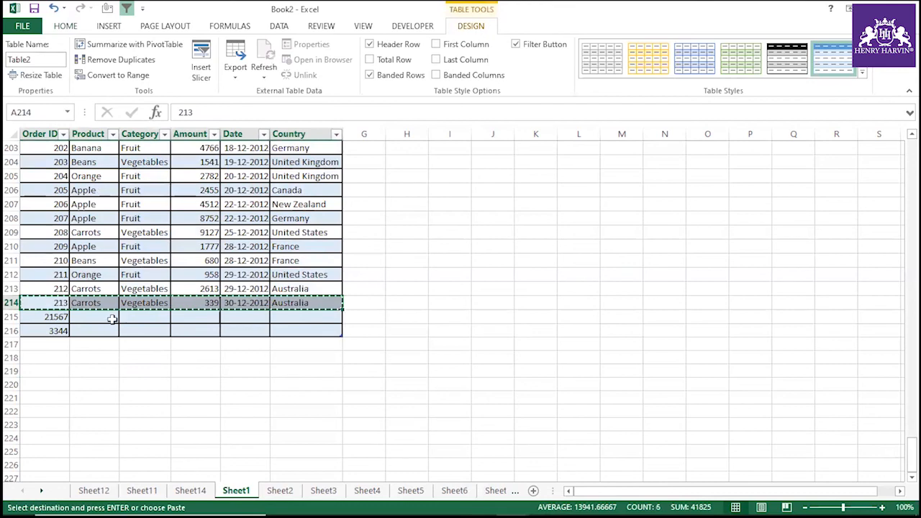
pyautogui.click(63, 319)
pyautogui.hotkey('ctrl', 'v')
pyautogui.click(61, 332)
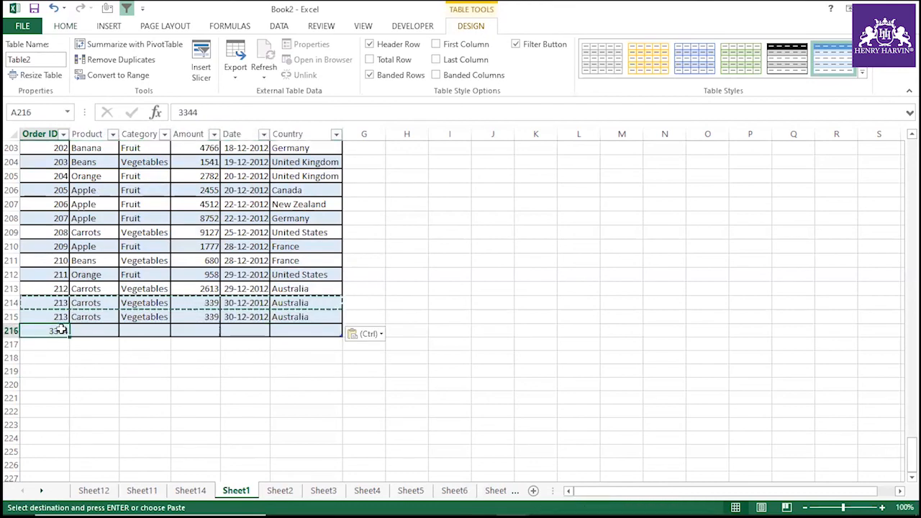
pyautogui.hotkey('ctrl', 'v')
pyautogui.click(180, 384)
pyautogui.press('Escape')
pyautogui.click(296, 324)
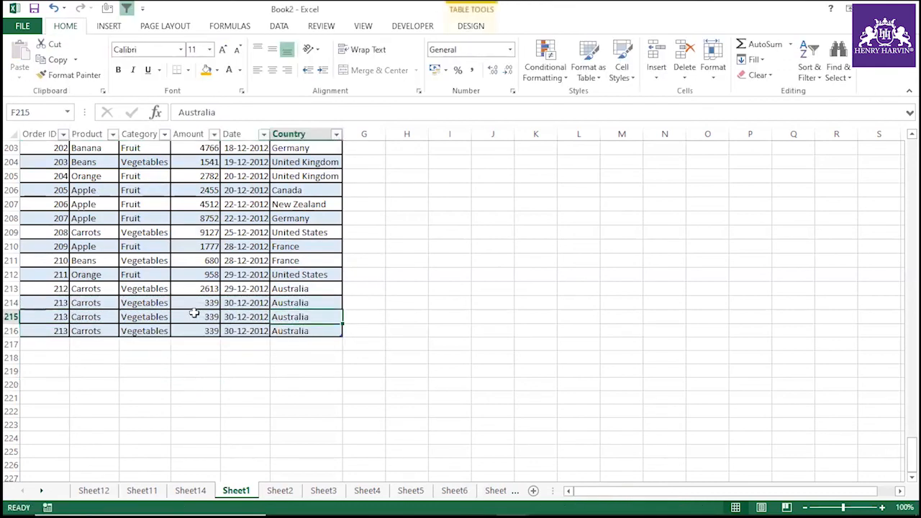
# Set the Amount values in cells D215 and D216 to 1111339.
pyautogui.doubleClick(202, 317)
pyautogui.write('1111')
pyautogui.doubleClick(204, 331)
pyautogui.write('1')
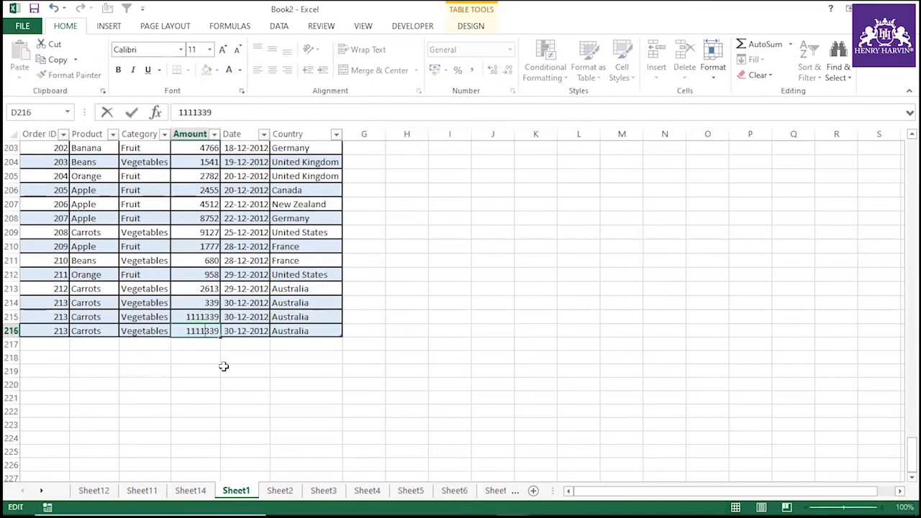
pyautogui.write('111')
pyautogui.press('Return')
pyautogui.click(224, 366)
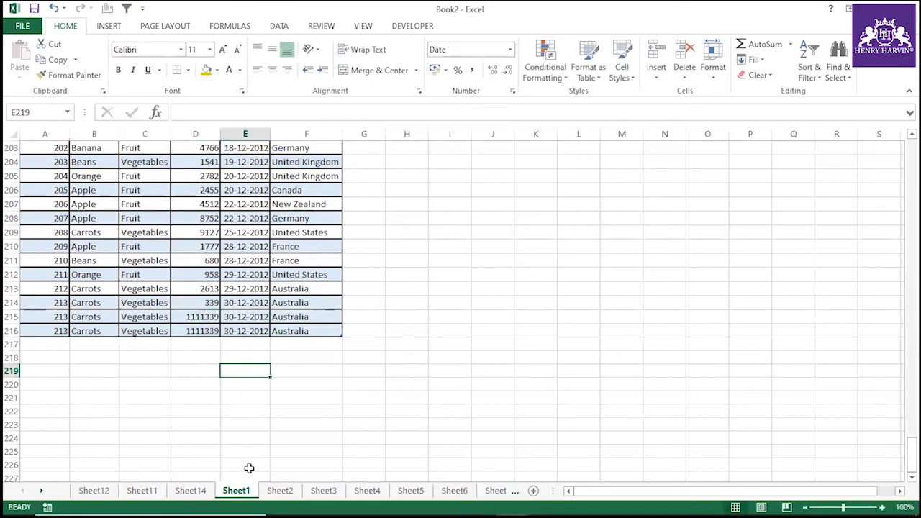
# Refresh the Sheet14 pivot table and check Australia's Sum of Amount.
pyautogui.click(191, 490)
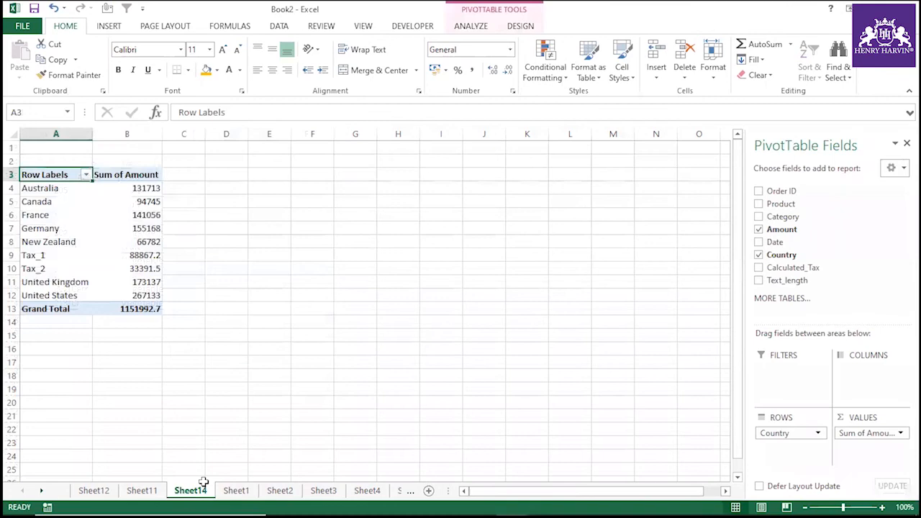
pyautogui.rightClick(132, 211)
pyautogui.press('Escape')
pyautogui.click(153, 190)
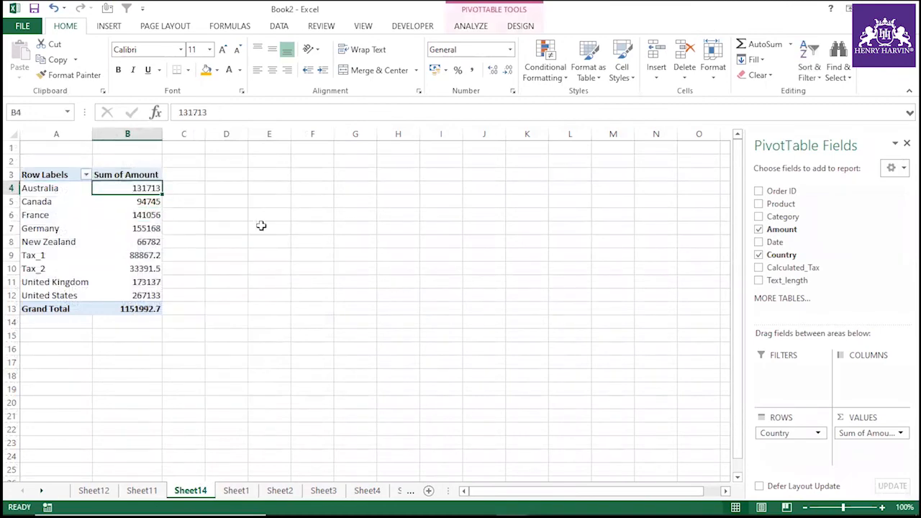
pyautogui.click(257, 238)
pyautogui.rightClick(141, 201)
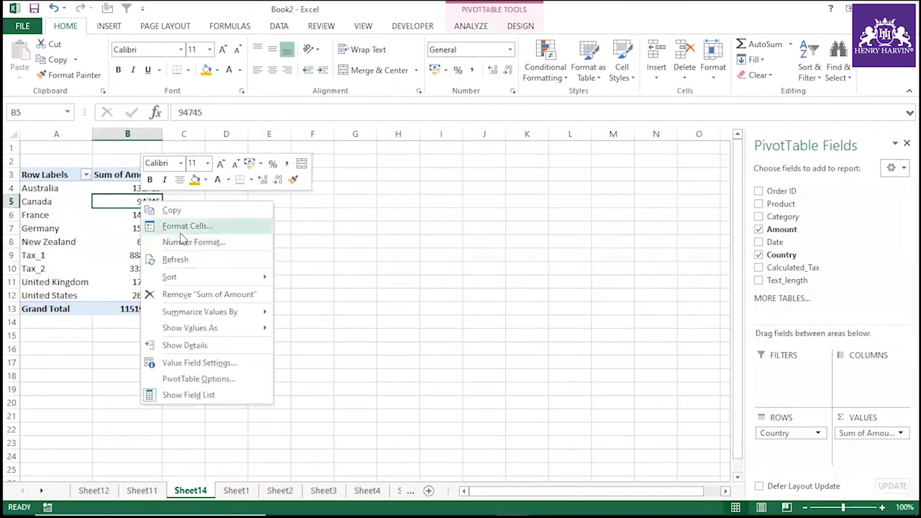
pyautogui.click(175, 260)
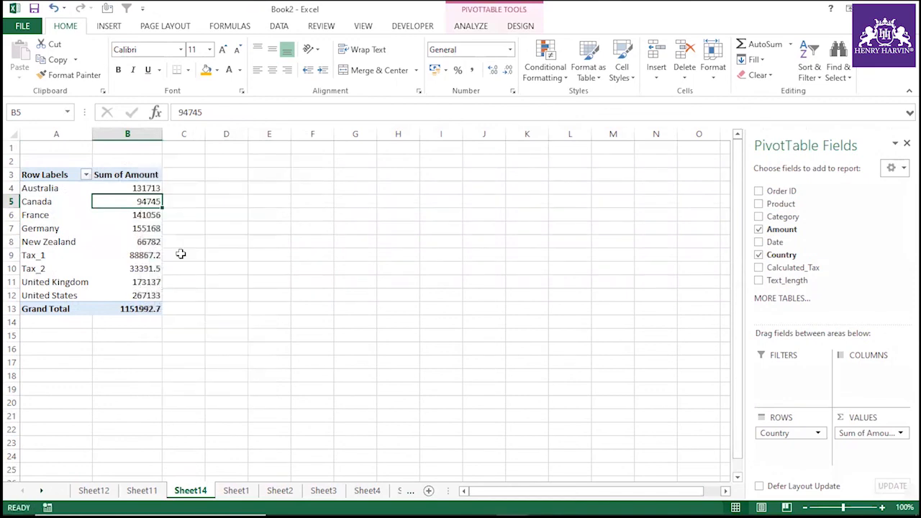
pyautogui.click(150, 189)
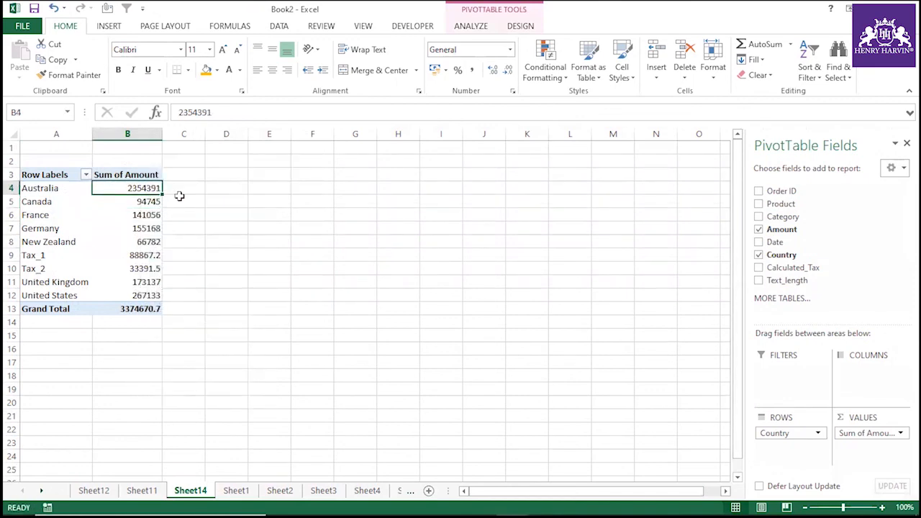
# Inspect the Sheet14 pivot table's source range without changing it, and compare the totals with the Sheet11 pivot table.
pyautogui.click(127, 245)
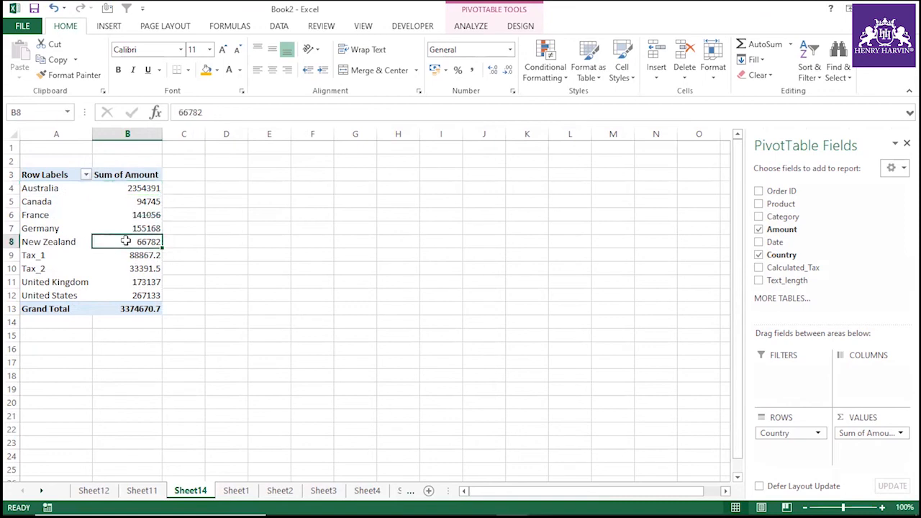
pyautogui.click(472, 28)
pyautogui.click(479, 77)
pyautogui.click(497, 91)
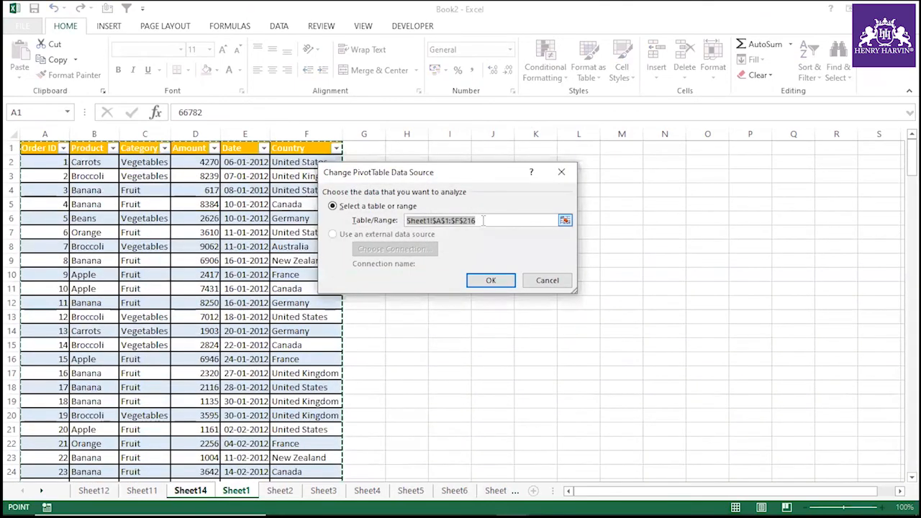
pyautogui.click(546, 280)
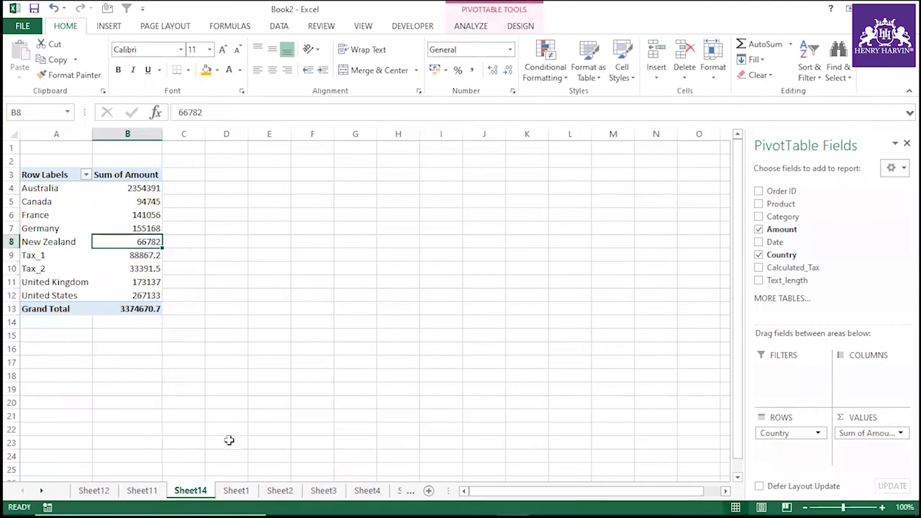
pyautogui.click(142, 490)
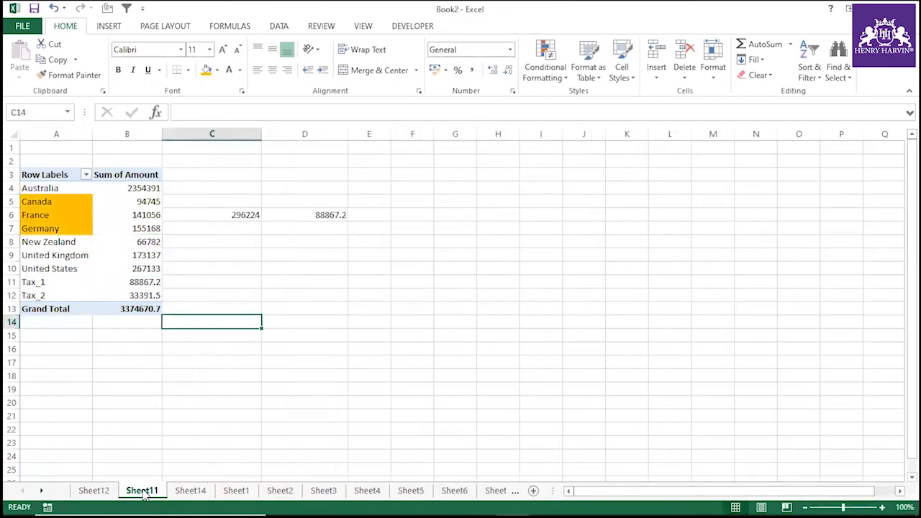
pyautogui.click(189, 490)
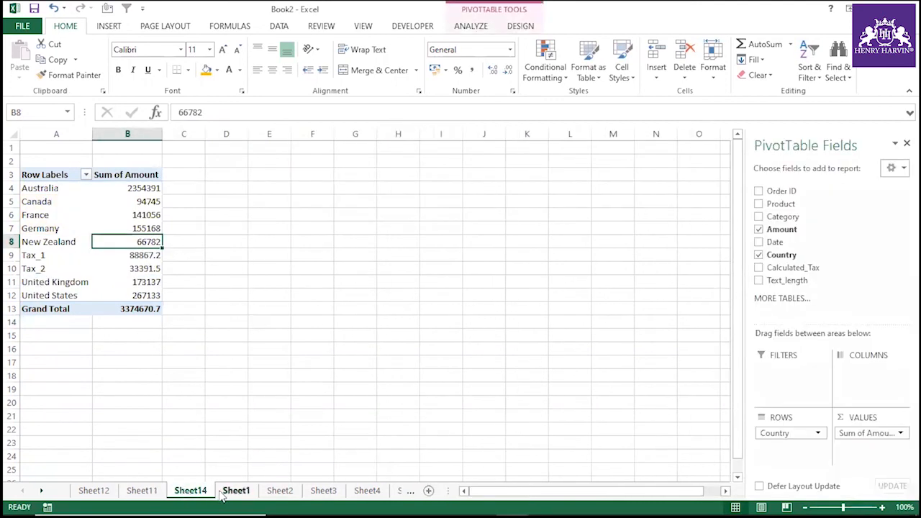
# Add row 217 to the Sheet1 table by filling down the record from row 216 across columns A to F.
pyautogui.click(236, 491)
pyautogui.click(113, 388)
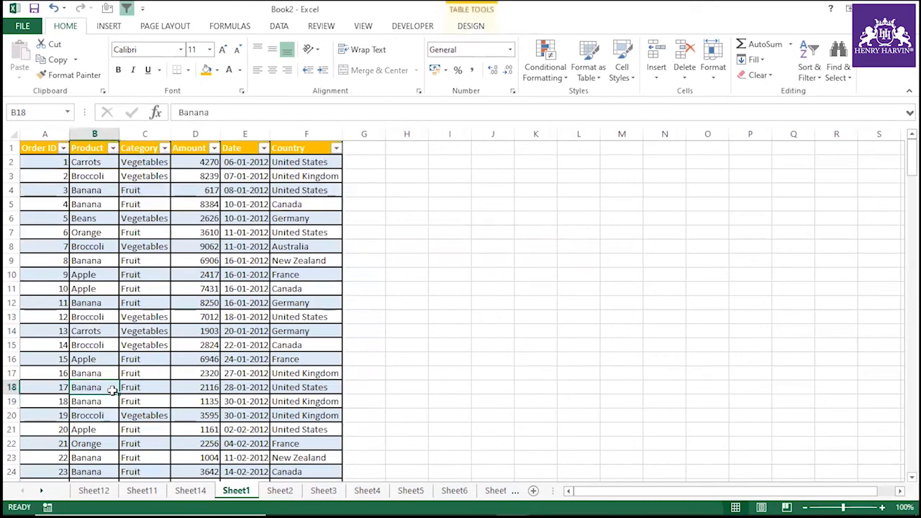
pyautogui.hotkey('ctrl', 'shift', 'Down')
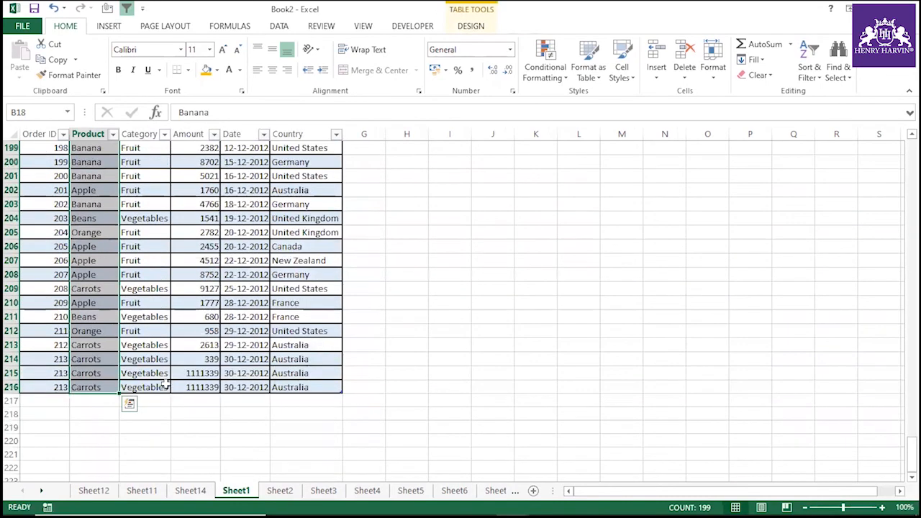
pyautogui.moveTo(65, 403); pyautogui.dragTo(308, 405)
pyautogui.hotkey('ctrl', 'd')
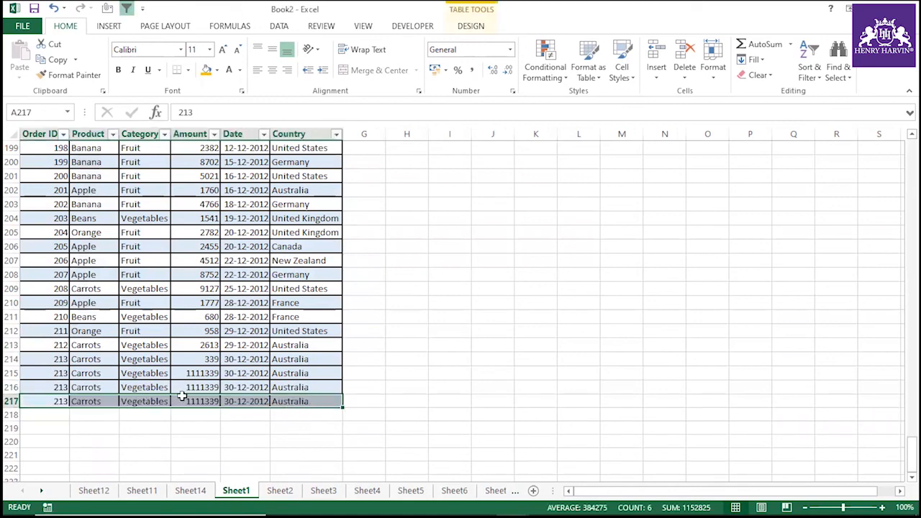
pyautogui.click(333, 402)
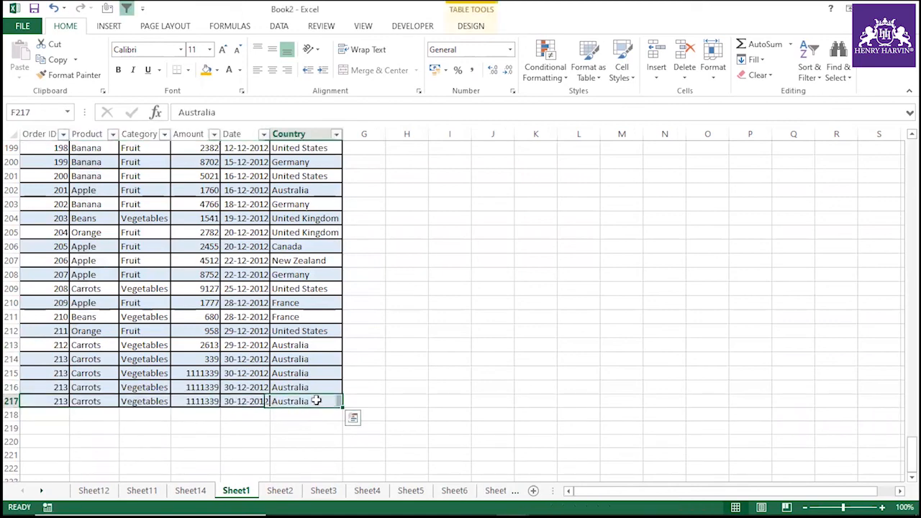
# Replace the country in cell F217 with United States, copied from cell F201, and select row 217.
pyautogui.click(401, 219)
pyautogui.click(329, 174)
pyautogui.hotkey('ctrl', 'c')
pyautogui.click(307, 408)
pyautogui.click(308, 404)
pyautogui.hotkey('ctrl', 'v')
pyautogui.click(298, 429)
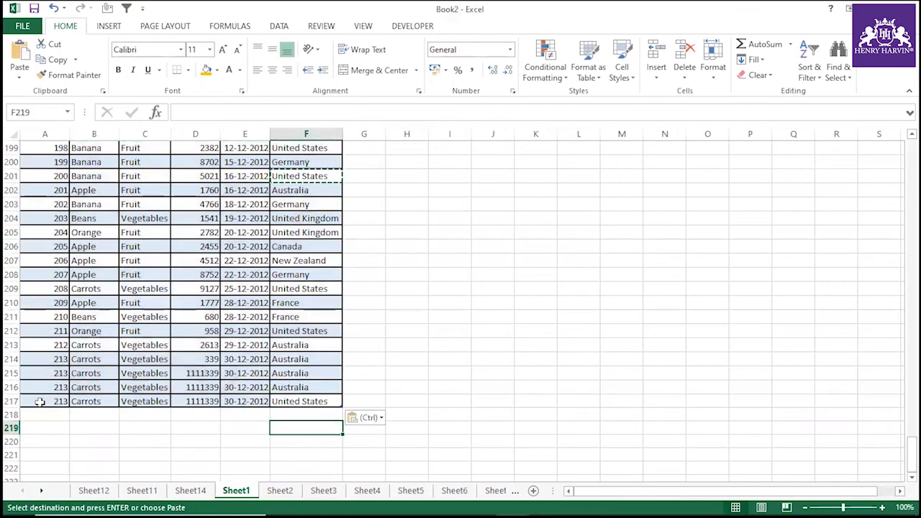
pyautogui.click(12, 402)
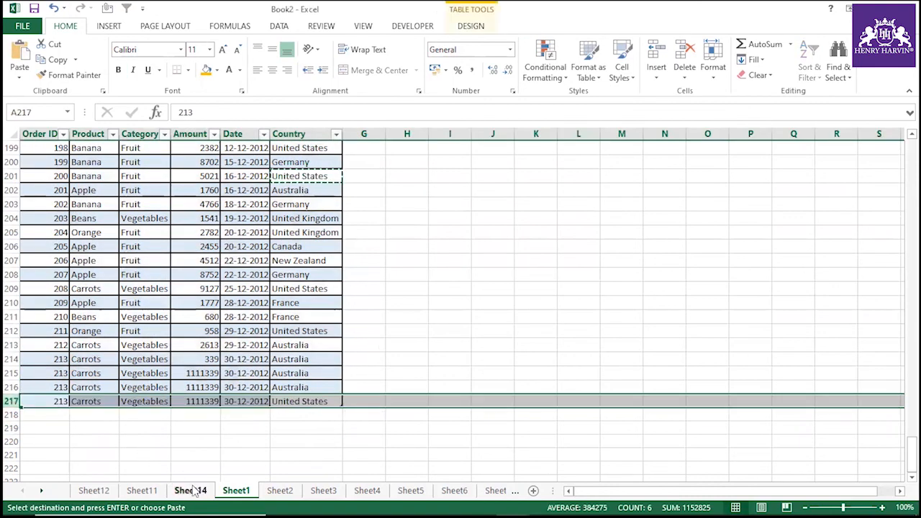
# Inspect the source range of the Sheet14 pivot table without changing it.
pyautogui.click(190, 490)
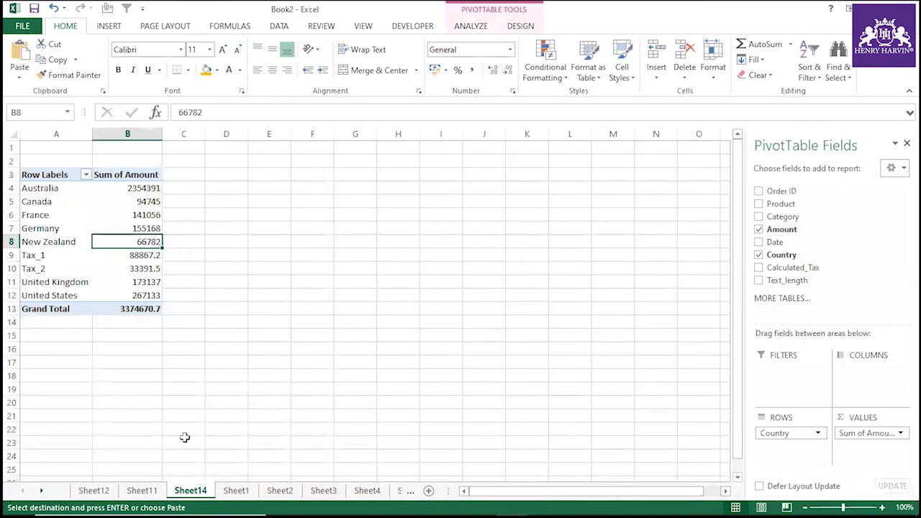
pyautogui.rightClick(147, 228)
pyautogui.press('Escape')
pyautogui.click(471, 26)
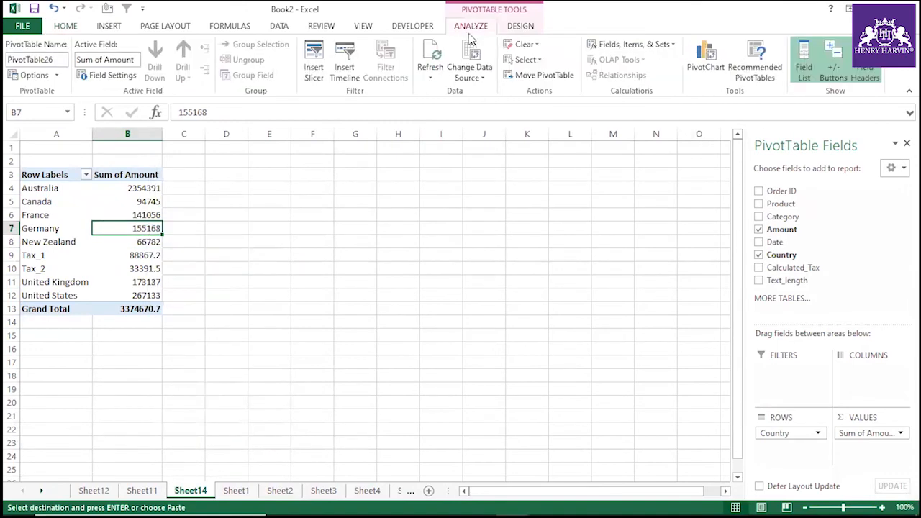
pyautogui.click(470, 73)
pyautogui.click(504, 92)
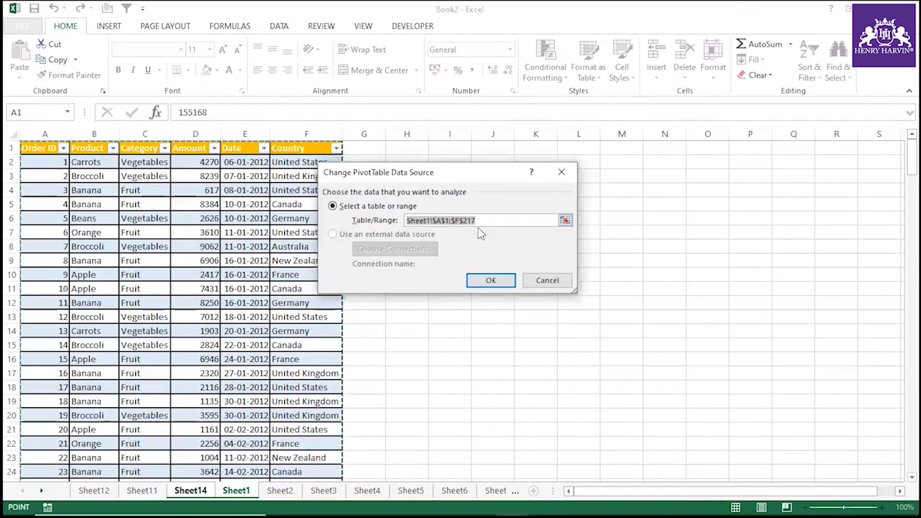
pyautogui.click(540, 281)
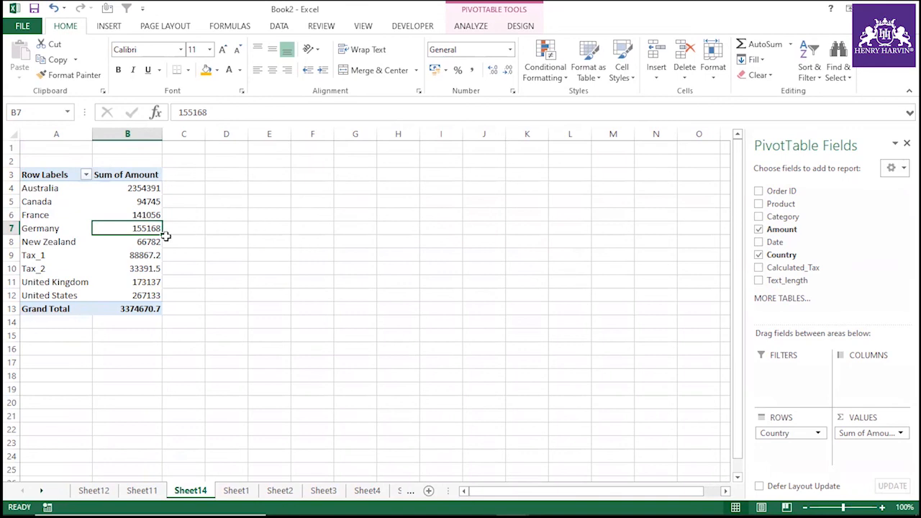
# Refresh the Sheet14 pivot table and review the country totals in A4:B12.
pyautogui.rightClick(139, 201)
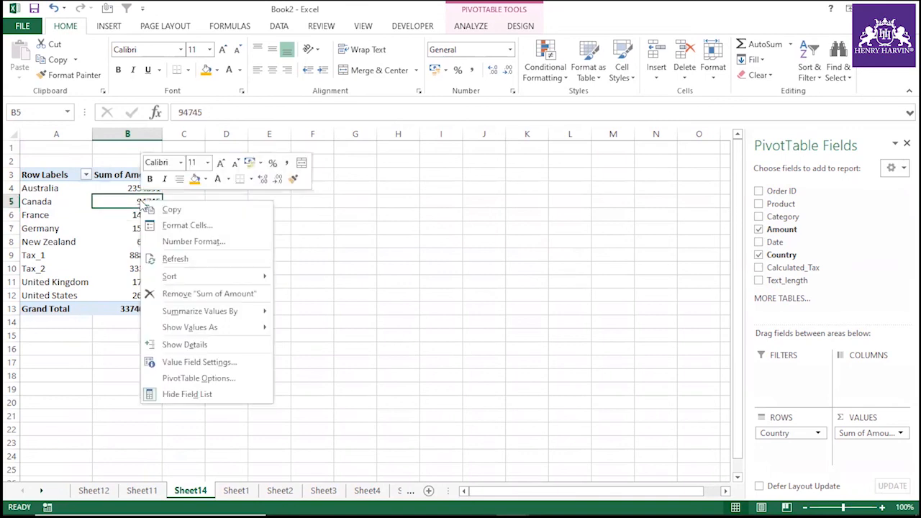
pyautogui.click(184, 258)
pyautogui.moveTo(58, 188); pyautogui.dragTo(157, 295)
pyautogui.click(242, 256)
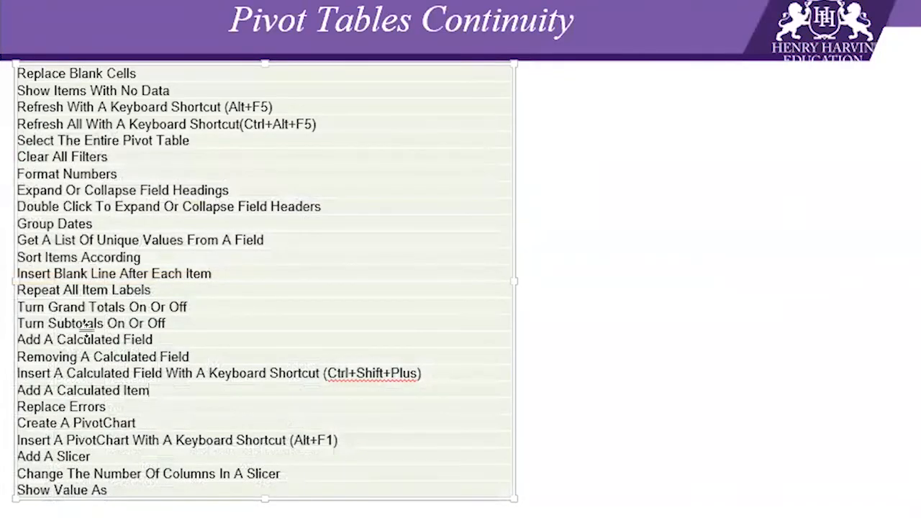
# Switch to the Lets Learn Excel TogetherV1 workbook and look through its sheets for source data for a new pivot table.
pyautogui.click(2, 389)
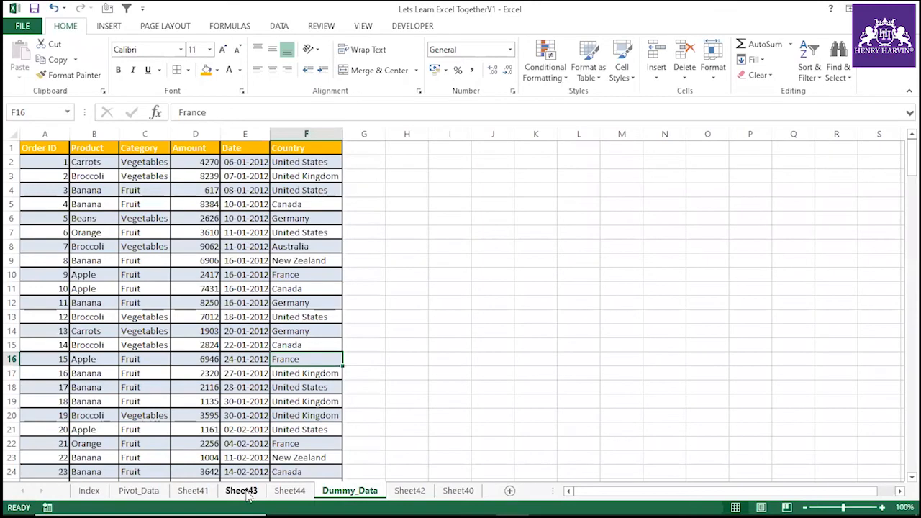
pyautogui.click(284, 492)
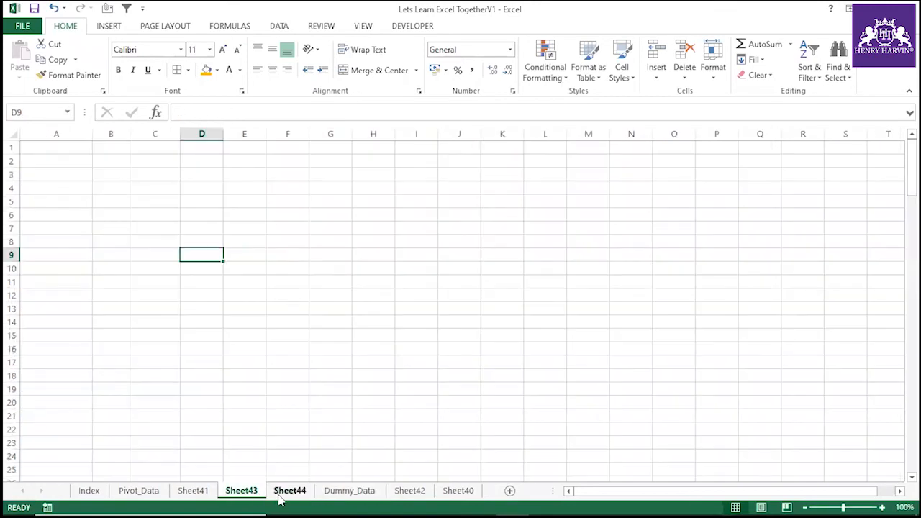
pyautogui.click(195, 492)
pyautogui.click(349, 492)
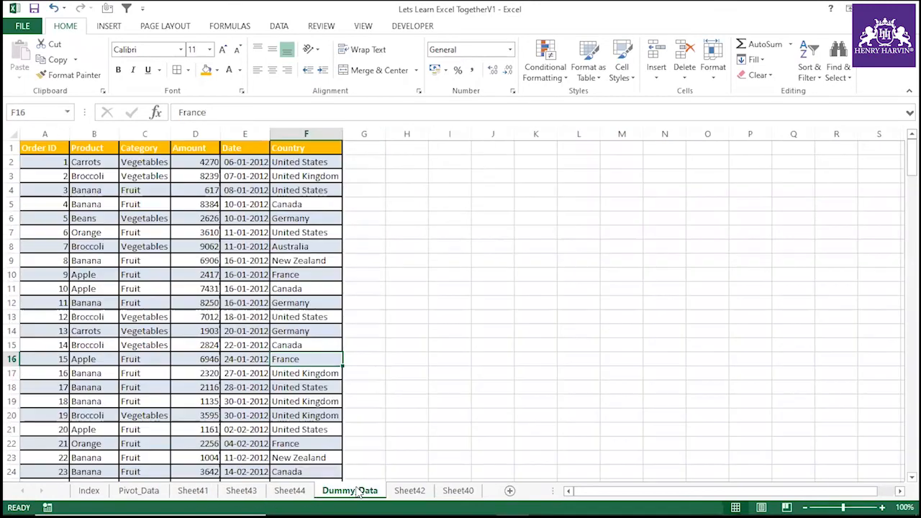
pyautogui.scroll(-2, 261, 473)
pyautogui.click(139, 492)
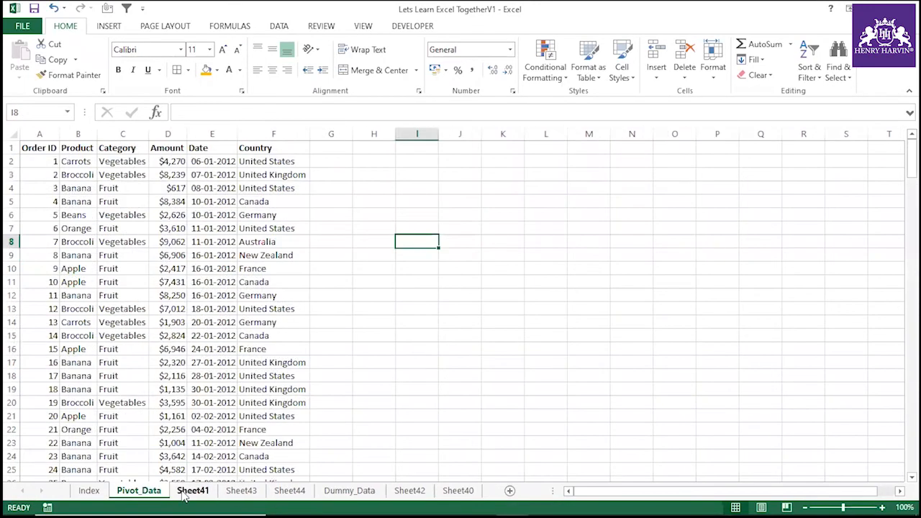
pyautogui.click(202, 492)
pyautogui.click(232, 494)
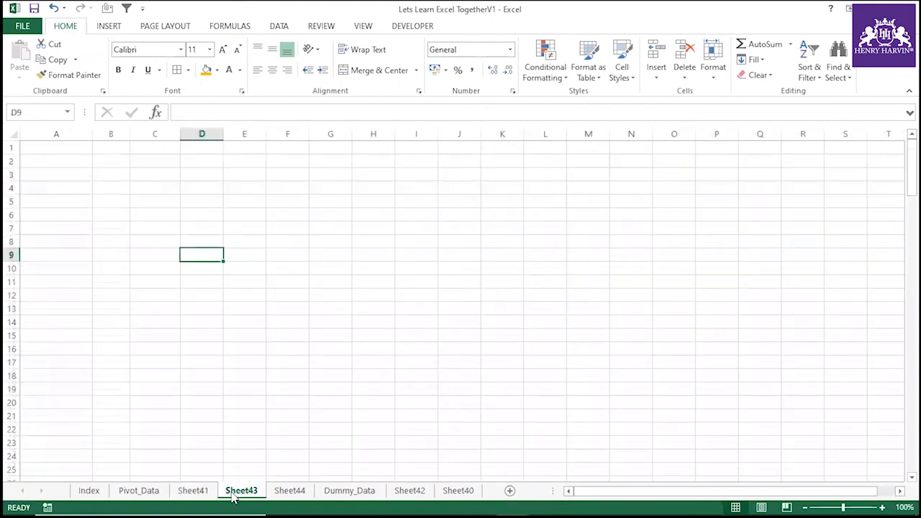
pyautogui.click(409, 492)
pyautogui.click(448, 493)
pyautogui.click(193, 492)
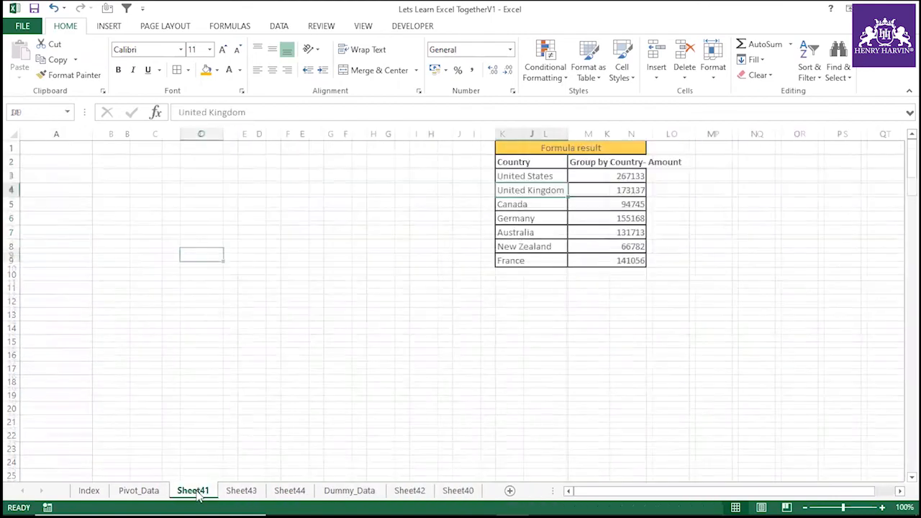
pyautogui.click(144, 493)
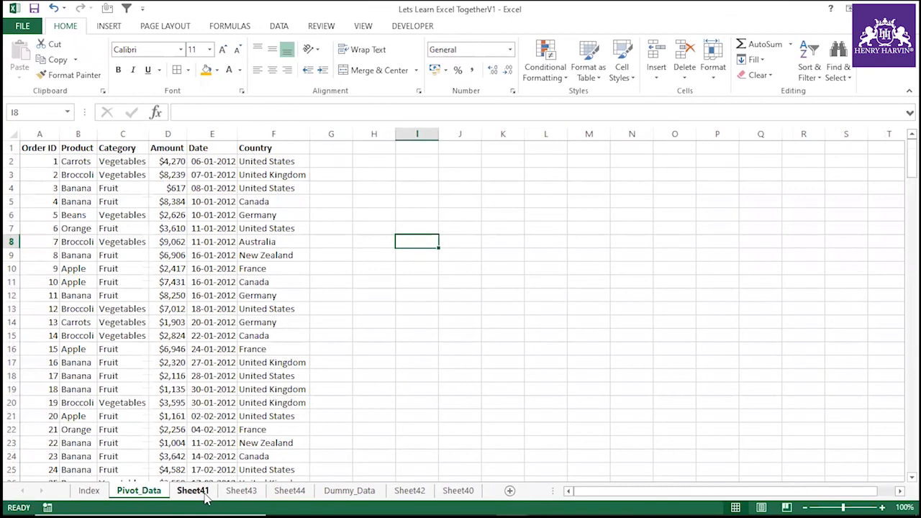
# Create a pivot table on a new sheet from Pivot_Data range A1:F214 using the PivotTable and PivotChart Wizard defaults.
pyautogui.click(54, 144)
pyautogui.moveTo(54, 142); pyautogui.dragTo(269, 149)
pyautogui.hotkey('ctrl', 'shift', 'Down')
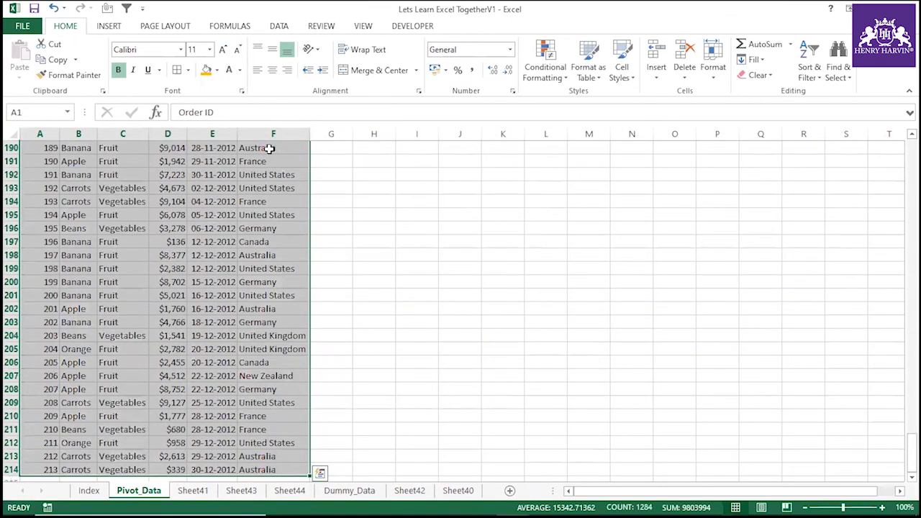
pyautogui.hotkey('alt', 'd')
pyautogui.press('p')
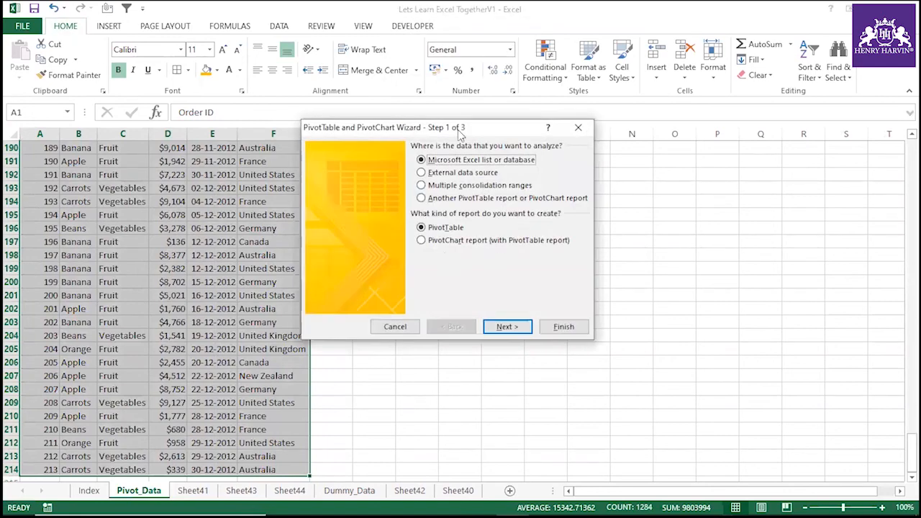
pyautogui.click(558, 327)
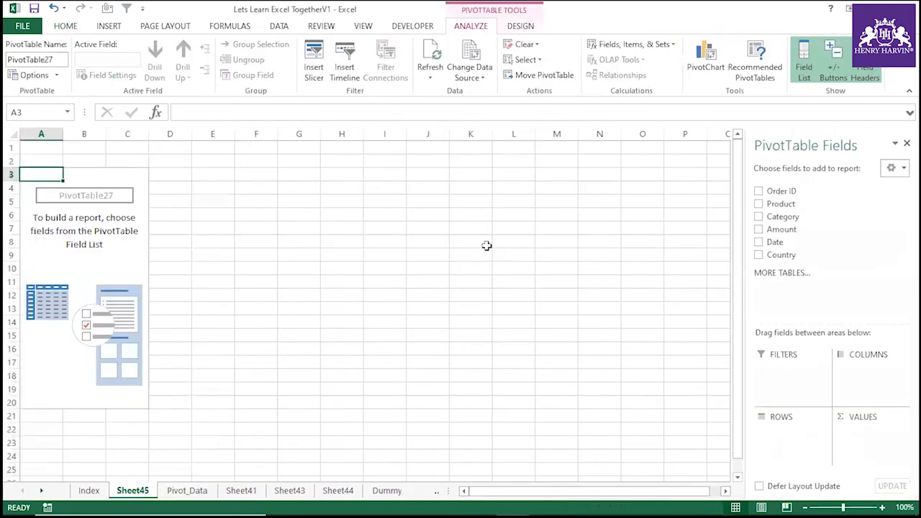
# Summarize Amount by country in the new pivot table, with Amount as values and Country as rows.
pyautogui.moveTo(781, 229); pyautogui.dragTo(843, 435)
pyautogui.moveTo(781, 255); pyautogui.dragTo(800, 445)
pyautogui.click(147, 215)
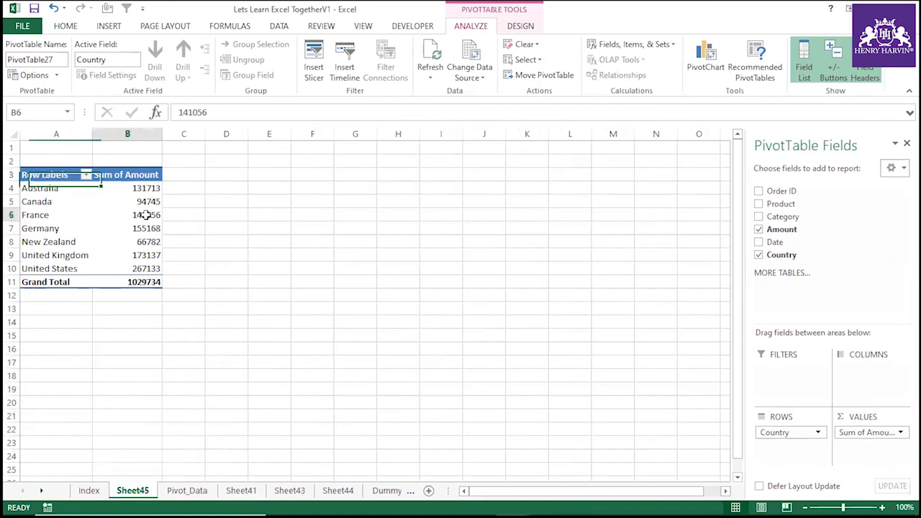
pyautogui.rightClick(148, 201)
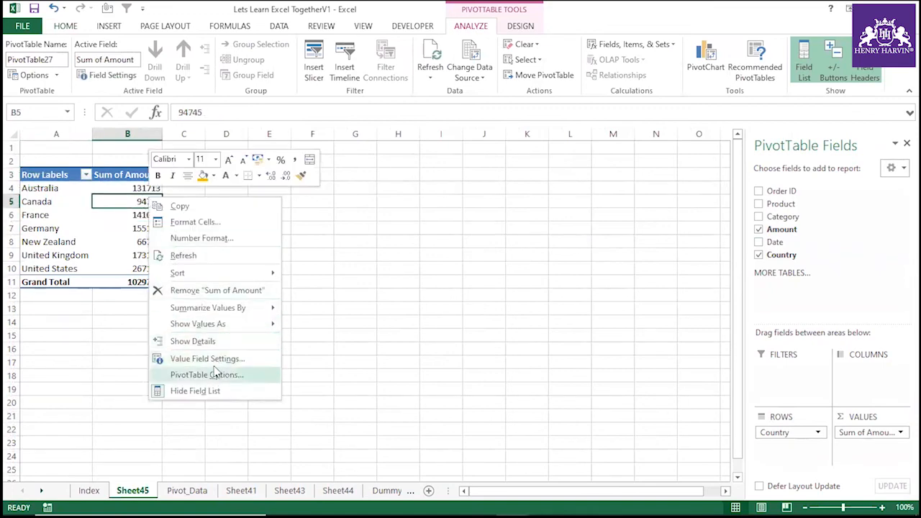
pyautogui.moveTo(207, 276)
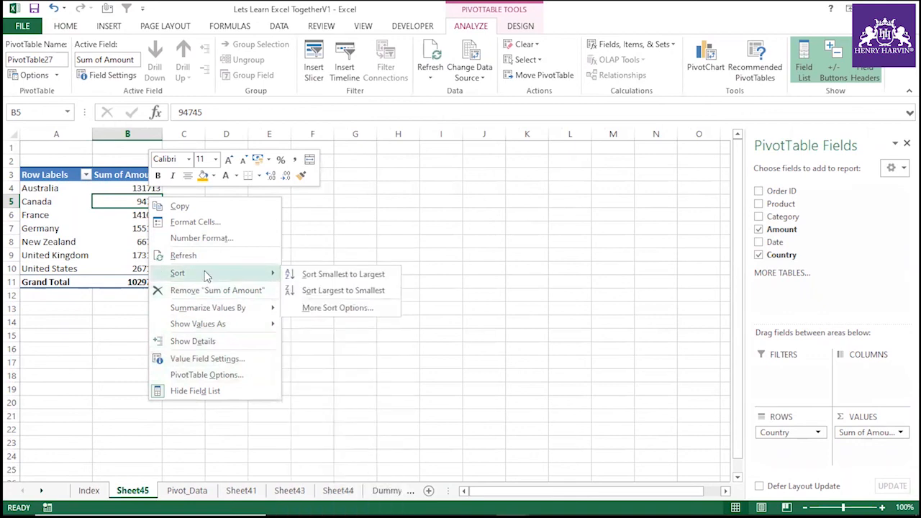
pyautogui.press('Escape')
pyautogui.click(146, 215)
pyautogui.click(148, 188)
pyautogui.rightClick(149, 189)
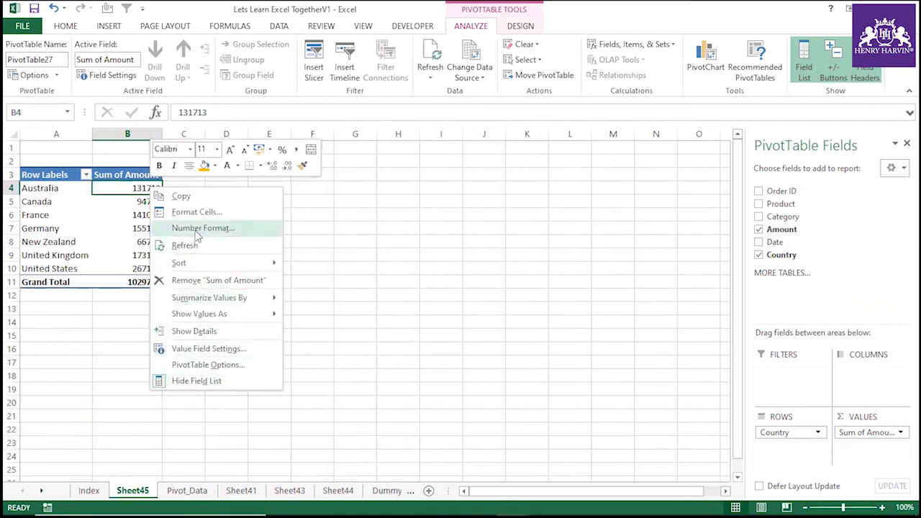
pyautogui.click(130, 184)
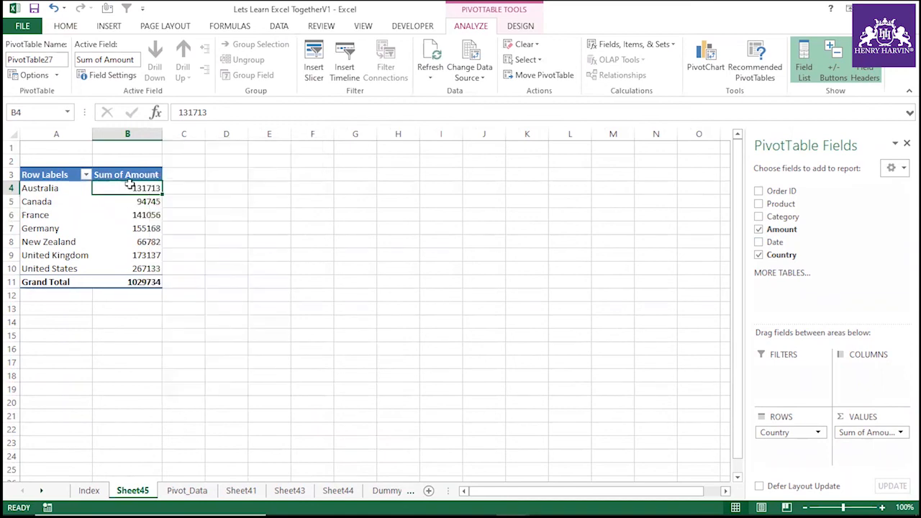
# Inspect the cell format options for Canada's amount in B5 without changing the format.
pyautogui.rightClick(146, 202)
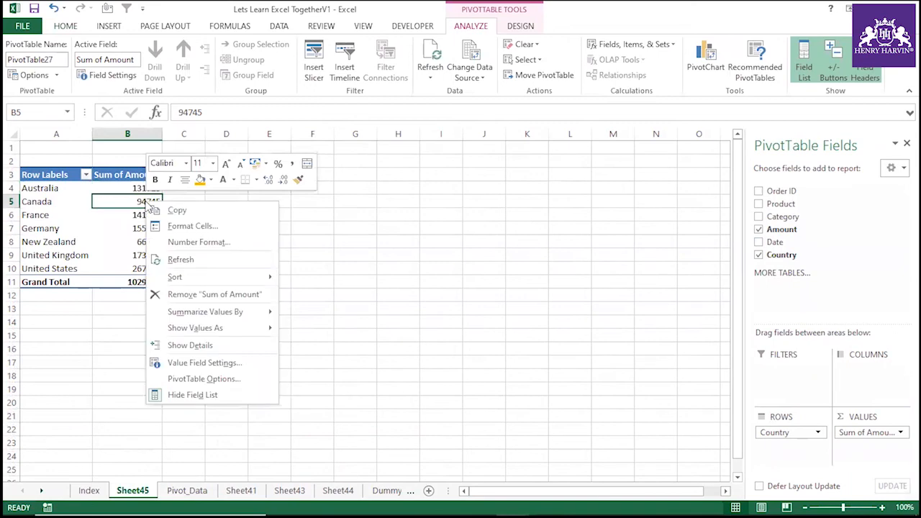
pyautogui.click(198, 229)
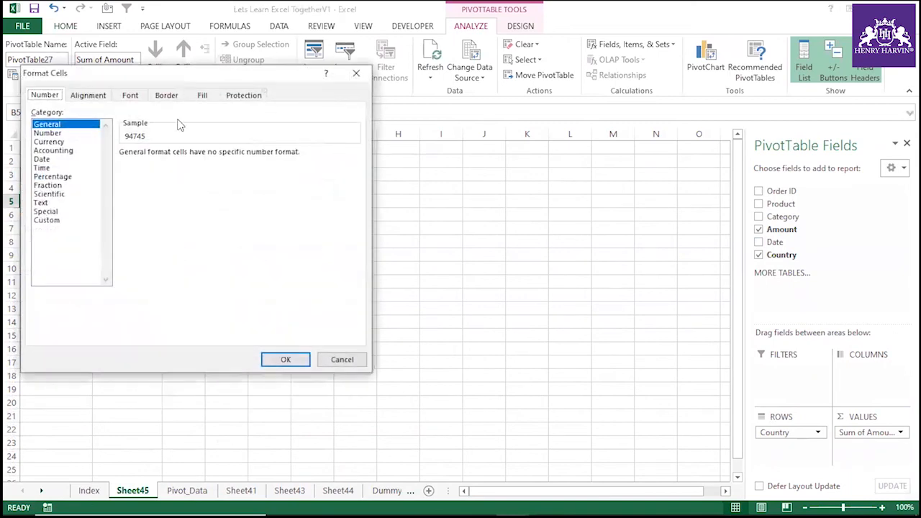
pyautogui.moveTo(189, 76); pyautogui.dragTo(537, 104)
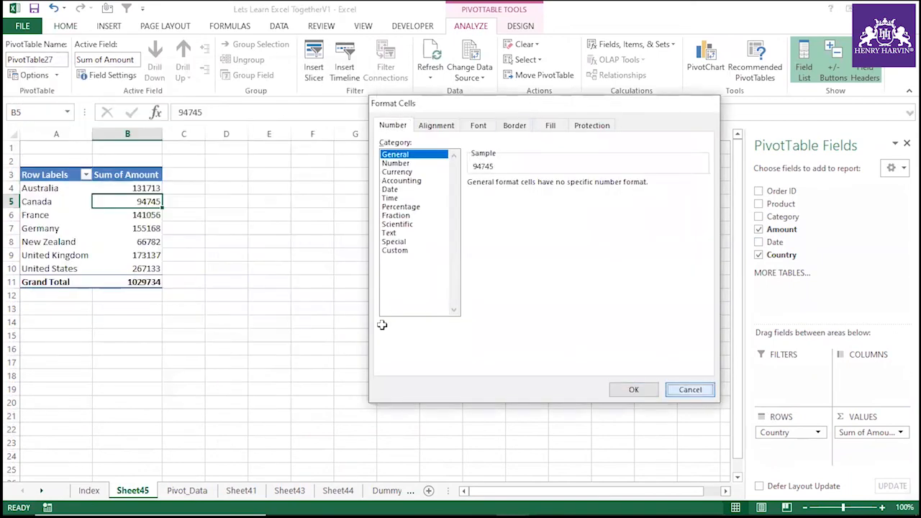
pyautogui.click(635, 388)
pyautogui.click(312, 308)
# Inspect the cell format options for the whole of column B without changing the format.
pyautogui.click(127, 134)
pyautogui.rightClick(152, 135)
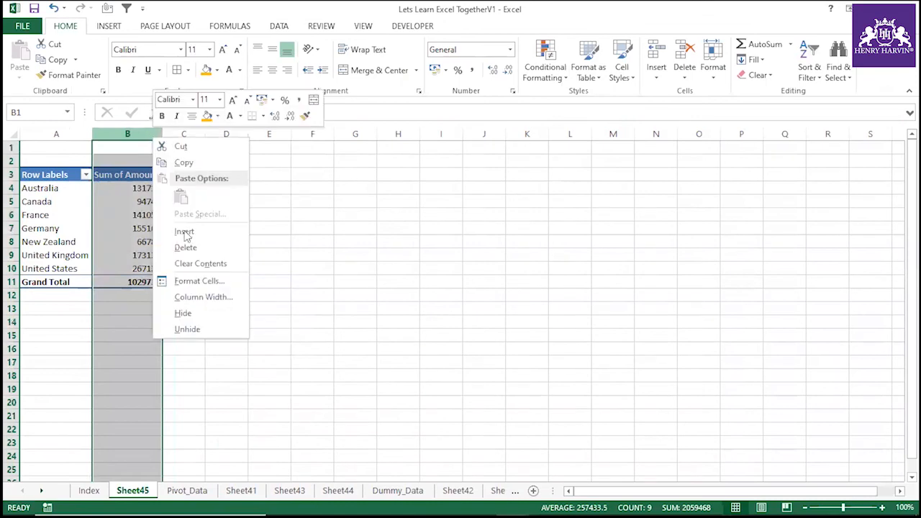
pyautogui.click(199, 282)
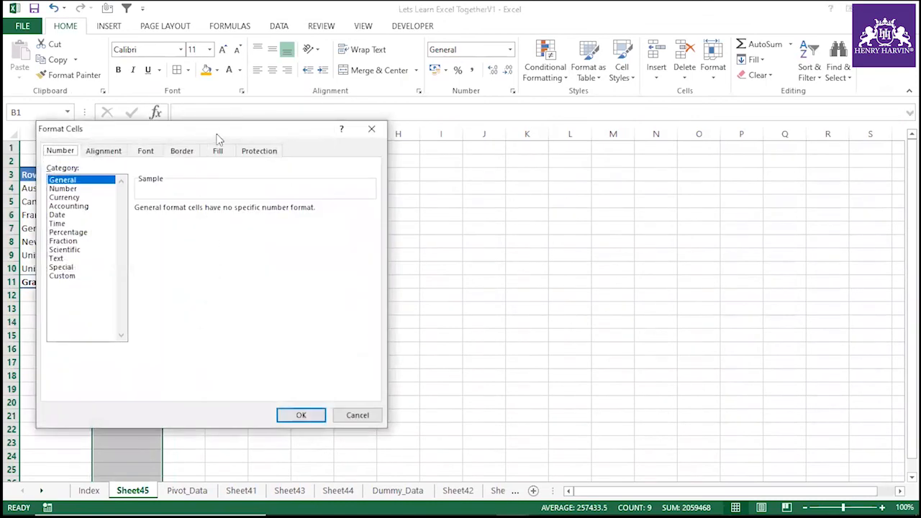
pyautogui.moveTo(218, 136); pyautogui.dragTo(553, 138)
pyautogui.click(699, 401)
pyautogui.click(355, 282)
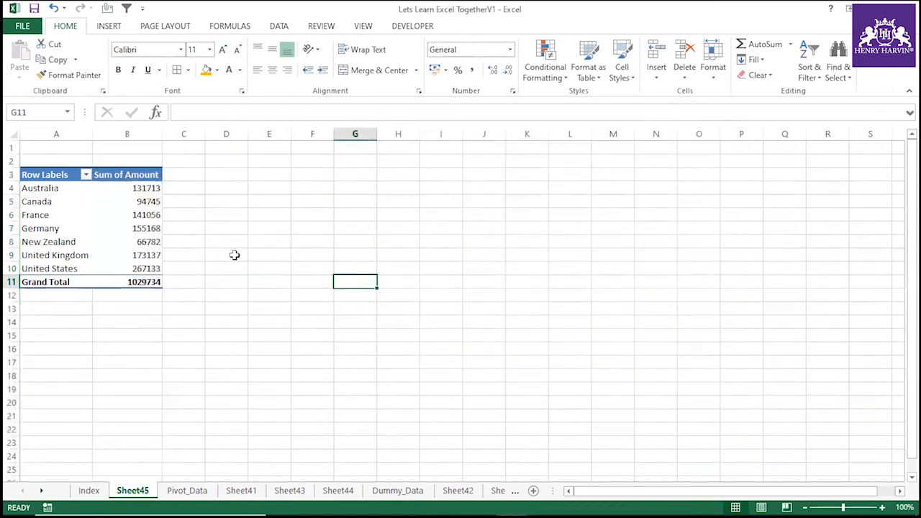
# Try the Currency number format with the ₹ symbol and 2 decimal places on the Sum of Amount field, and undo it.
pyautogui.rightClick(158, 214)
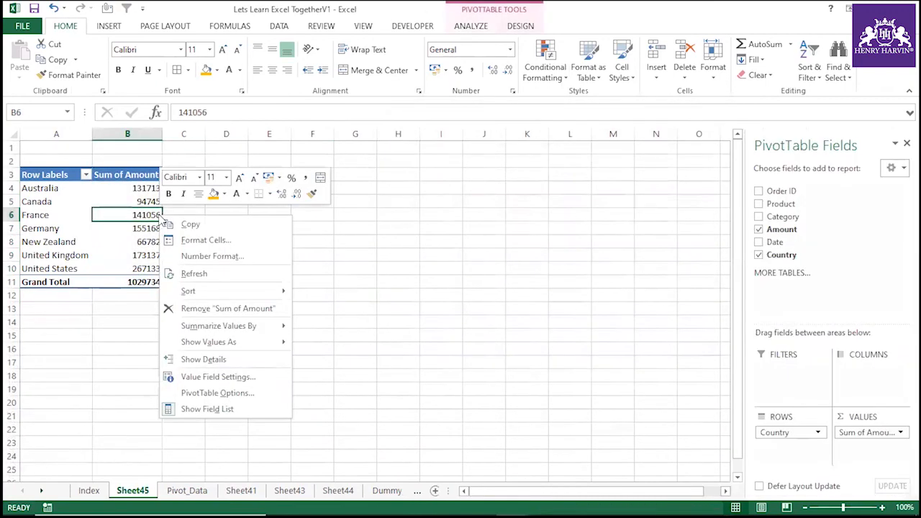
pyautogui.click(228, 259)
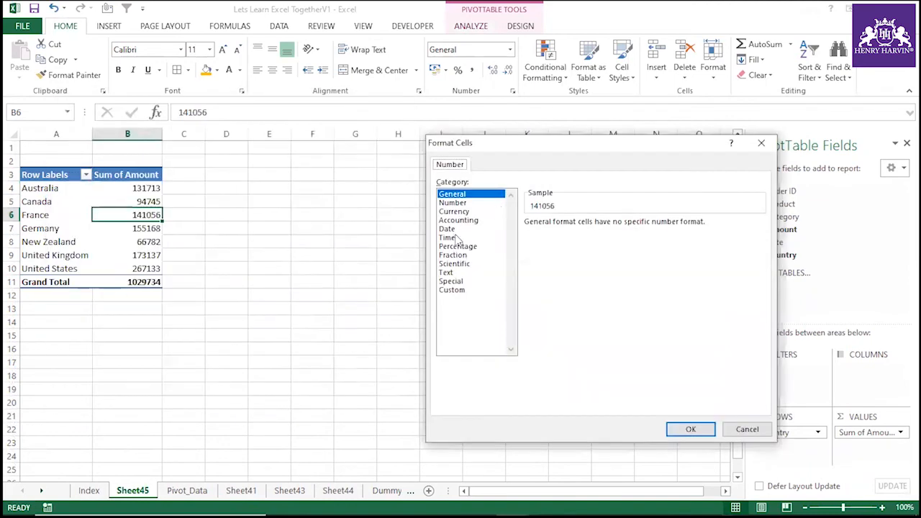
pyautogui.click(455, 211)
pyautogui.click(690, 429)
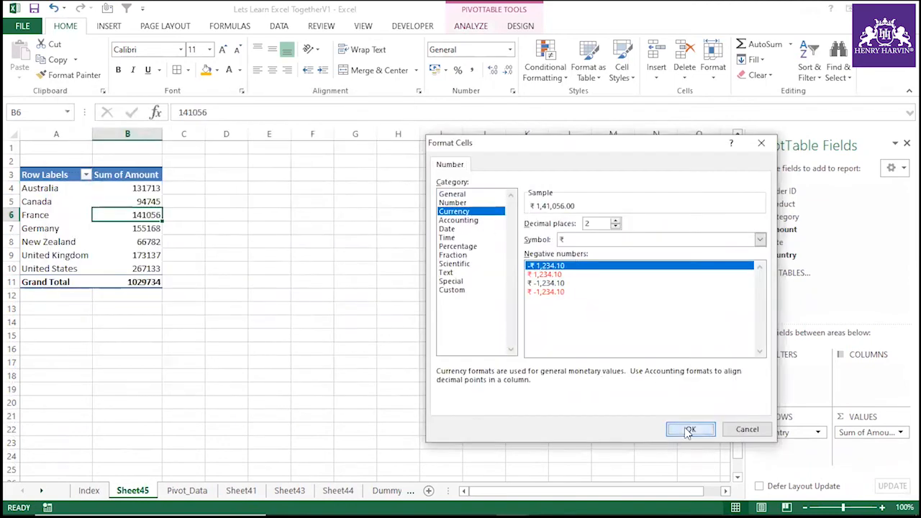
pyautogui.click(308, 293)
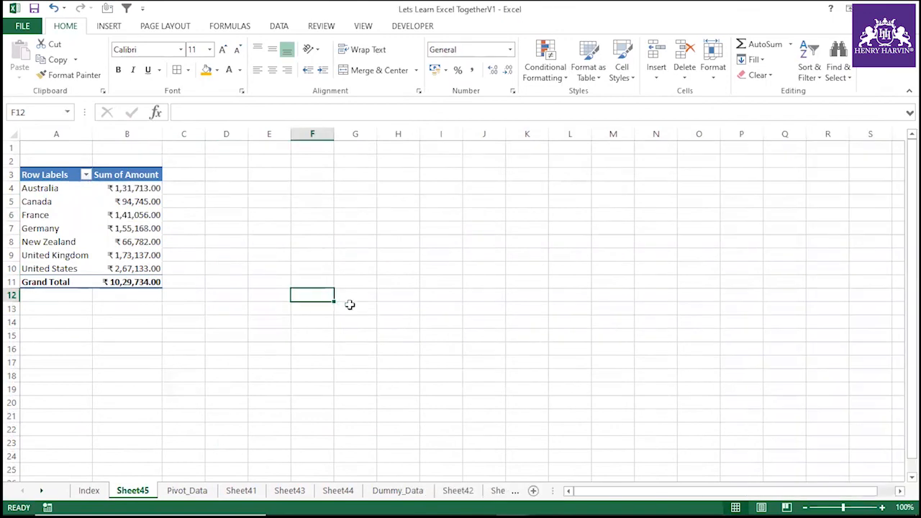
pyautogui.hotkey('ctrl', 'z')
pyautogui.click(308, 331)
# Format the whole of column B on Sheet45 as Currency through the cell format options.
pyautogui.click(148, 134)
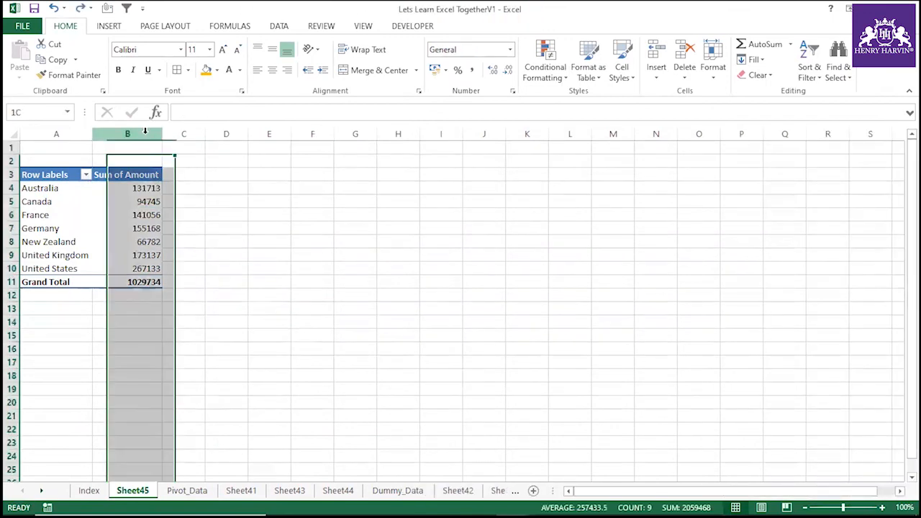
pyautogui.hotkey('ctrl', '1')
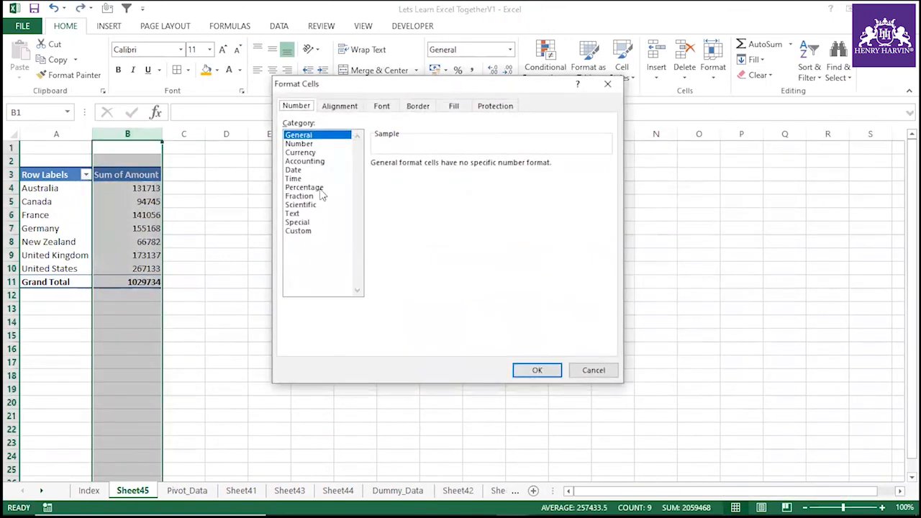
pyautogui.click(301, 153)
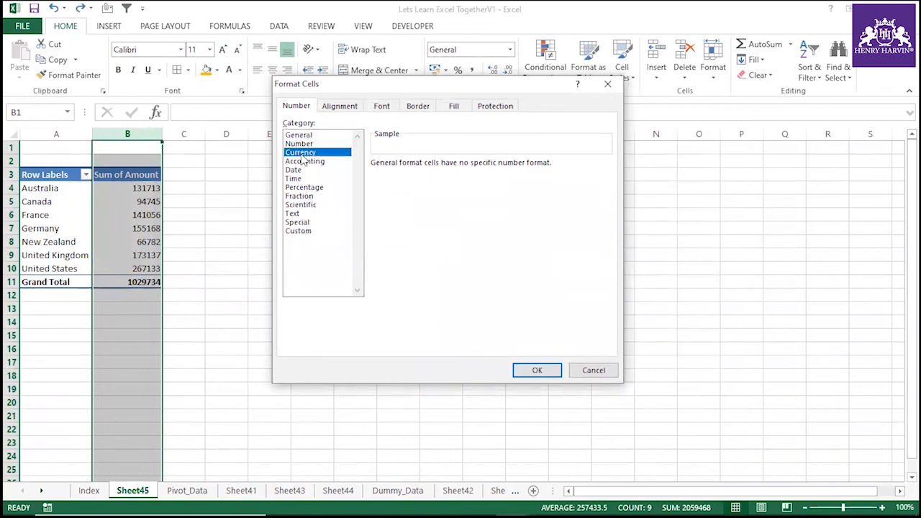
pyautogui.click(538, 370)
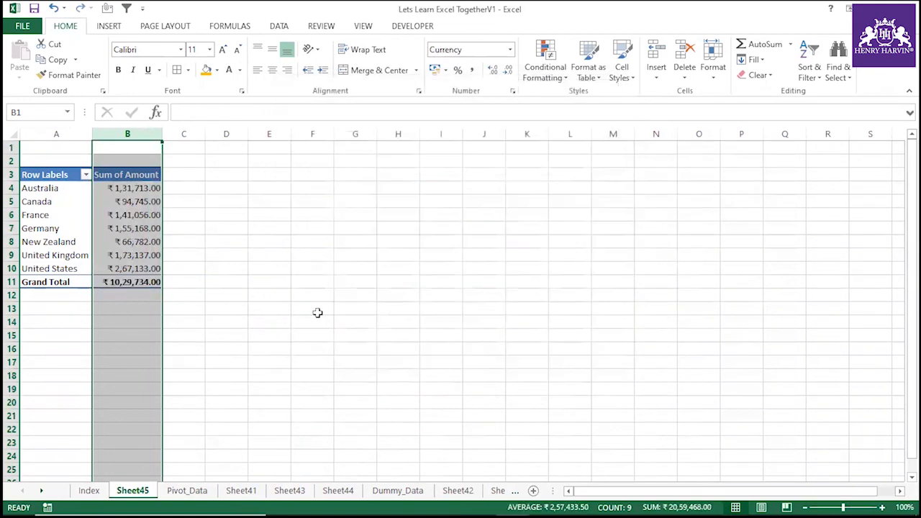
# Enter 12 in cell B1 above the pivot table to test the Currency formatting of column B.
pyautogui.click(270, 308)
pyautogui.click(137, 242)
pyautogui.click(132, 197)
pyautogui.press('Up')
pyautogui.press('Up')
pyautogui.press('Up')
pyautogui.press('Up')
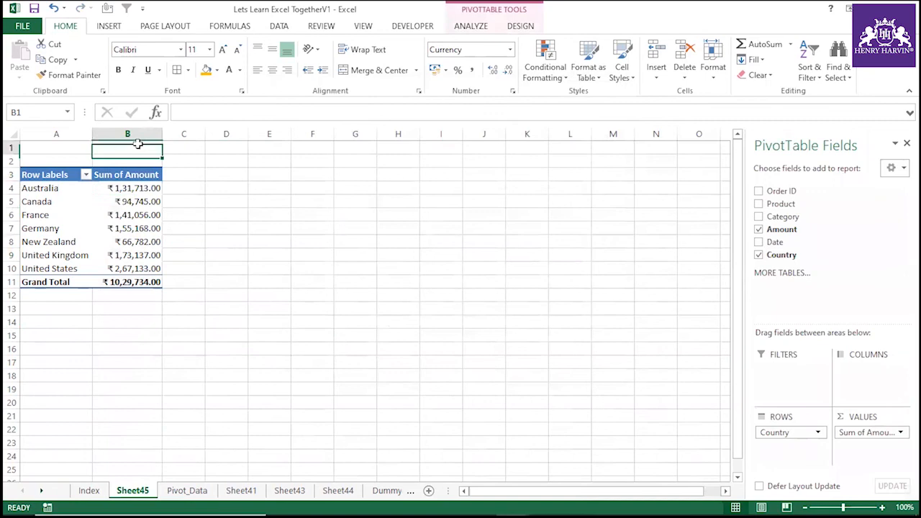
pyautogui.write('12')
pyautogui.click(276, 309)
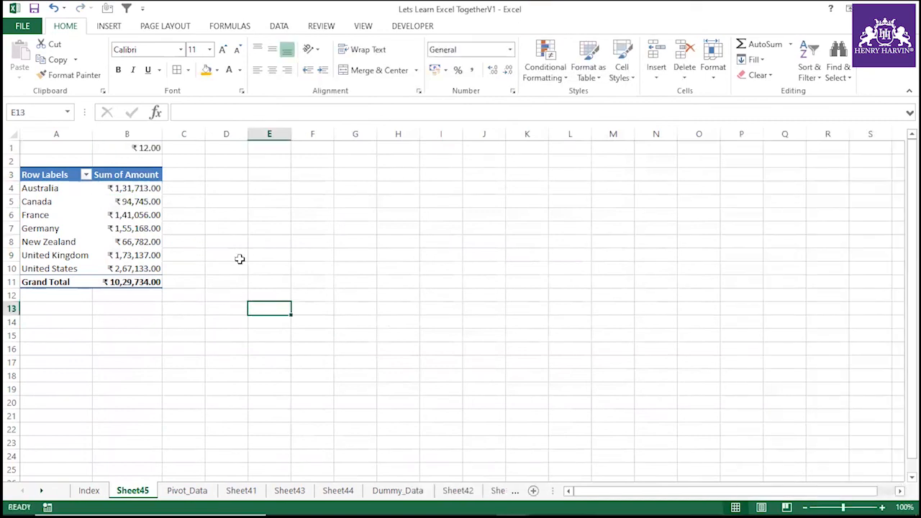
# Undo the test entry in B1 and the Currency formatting applied to the whole of column B.
pyautogui.click(126, 161)
pyautogui.click(209, 213)
pyautogui.hotkey('ctrl', 'z')
pyautogui.click(264, 292)
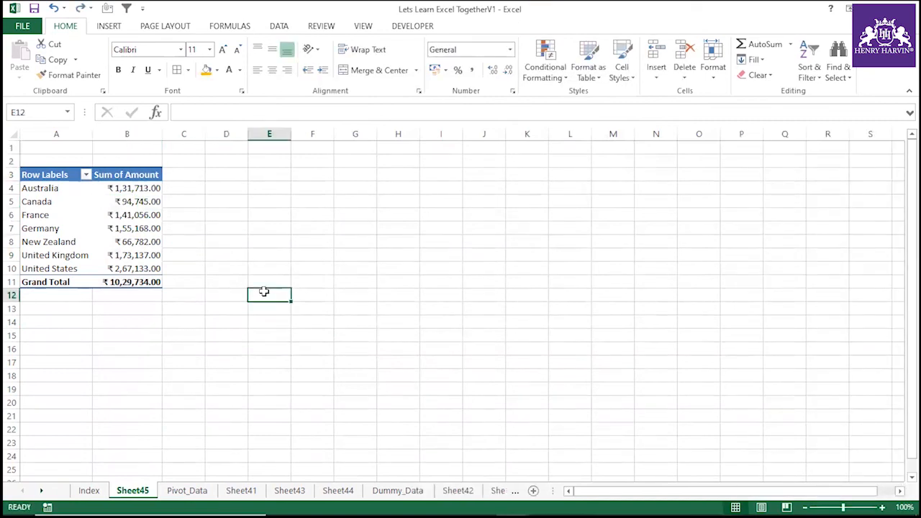
pyautogui.hotkey('ctrl', 'z')
pyautogui.click(242, 321)
# Open the number format options for the Sum of Amount field from France's amount and choose the Currency category.
pyautogui.click(144, 218)
pyautogui.rightClick(144, 218)
pyautogui.click(195, 255)
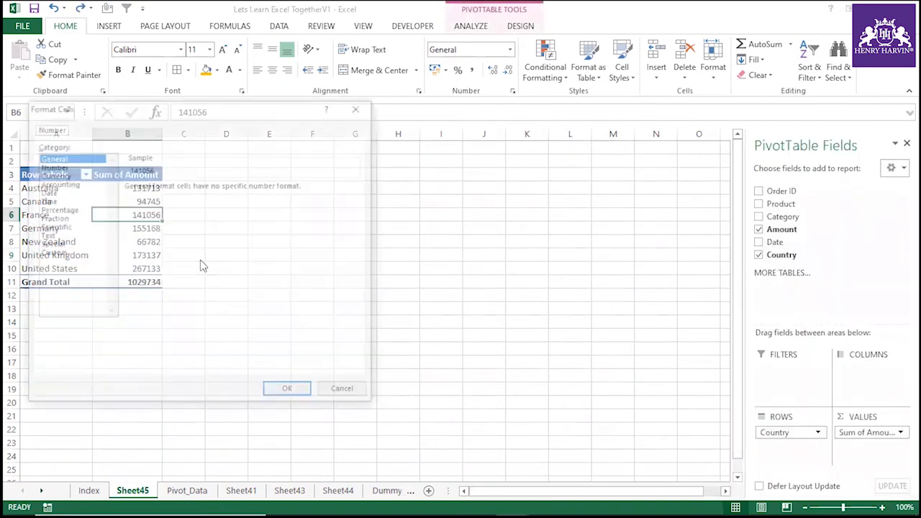
pyautogui.moveTo(180, 107); pyautogui.dragTo(521, 143)
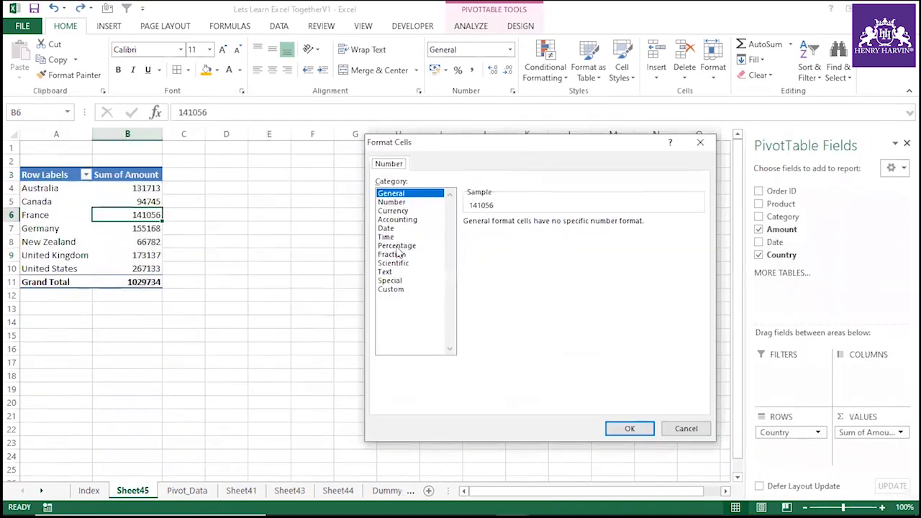
pyautogui.click(405, 210)
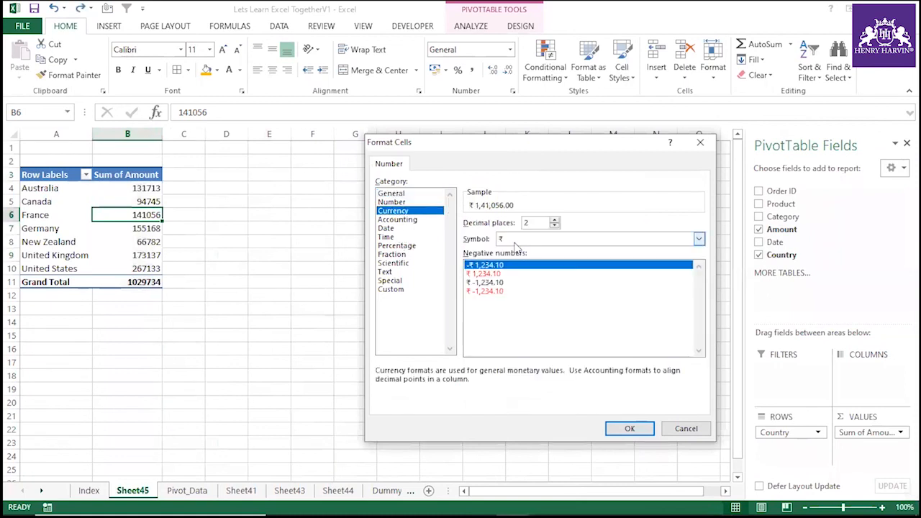
# Set the currency symbol to $ English (United States) and apply the format to the Sum of Amount field.
pyautogui.click(539, 238)
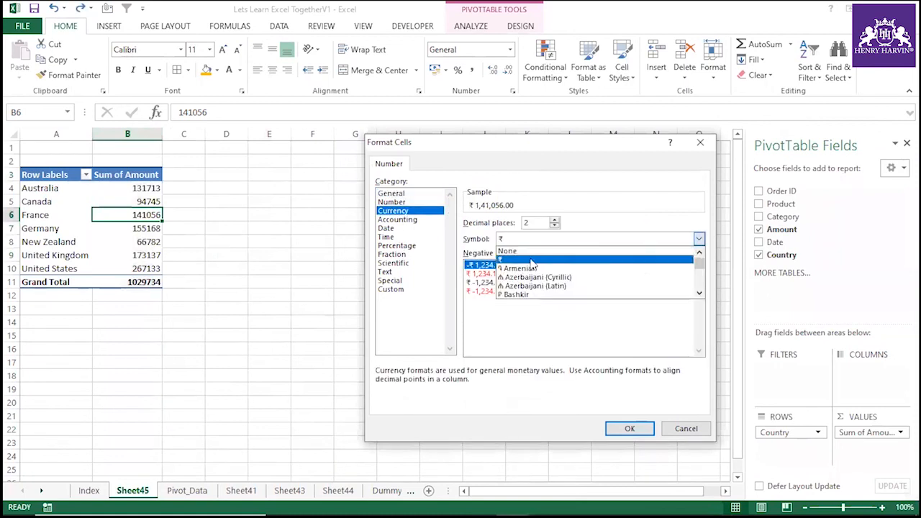
pyautogui.click(698, 293)
pyautogui.click(699, 294)
pyautogui.click(699, 294)
pyautogui.click(698, 293)
pyautogui.click(699, 294)
pyautogui.click(698, 294)
pyautogui.click(698, 293)
pyautogui.click(698, 294)
pyautogui.click(698, 293)
pyautogui.click(698, 294)
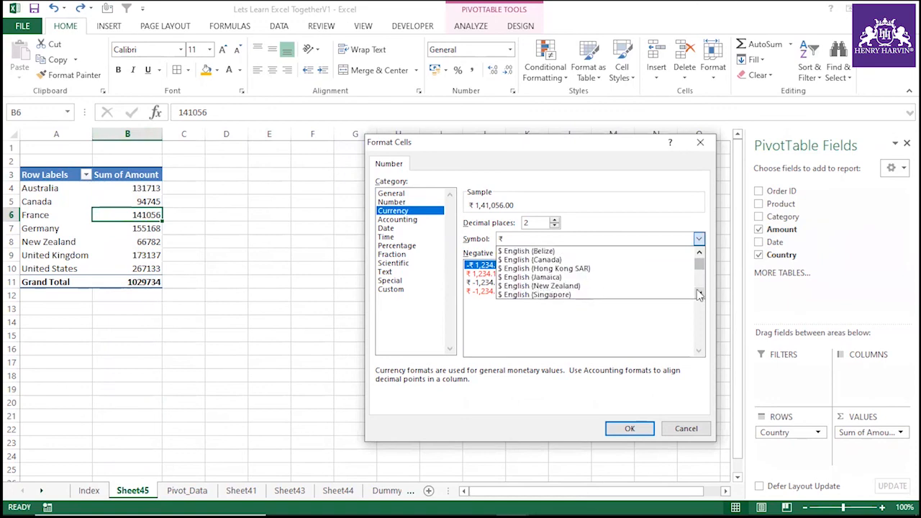
pyautogui.click(698, 293)
pyautogui.click(699, 293)
pyautogui.click(699, 294)
pyautogui.click(539, 288)
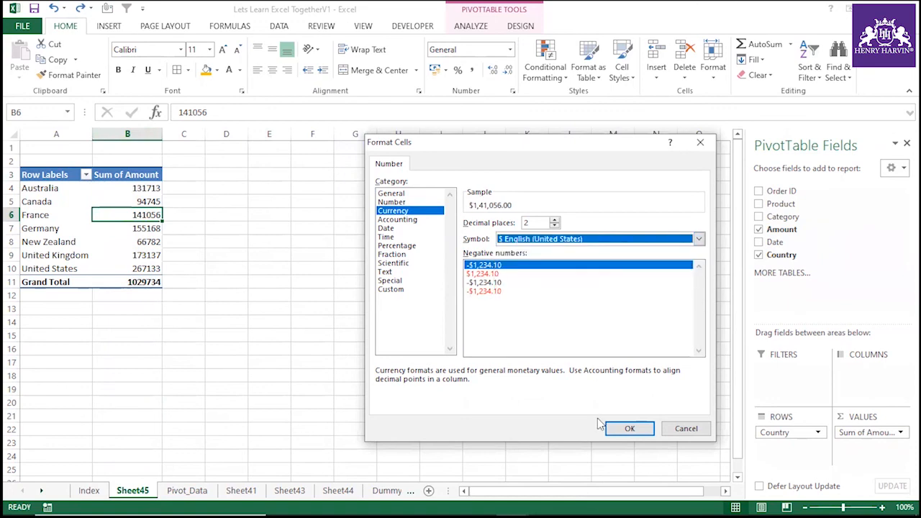
pyautogui.click(630, 429)
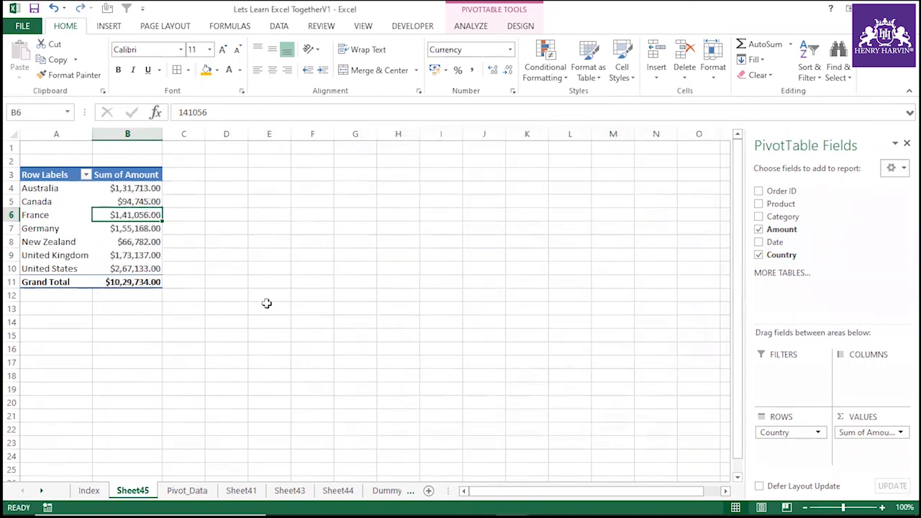
pyautogui.click(265, 306)
pyautogui.moveTo(147, 188); pyautogui.dragTo(148, 266)
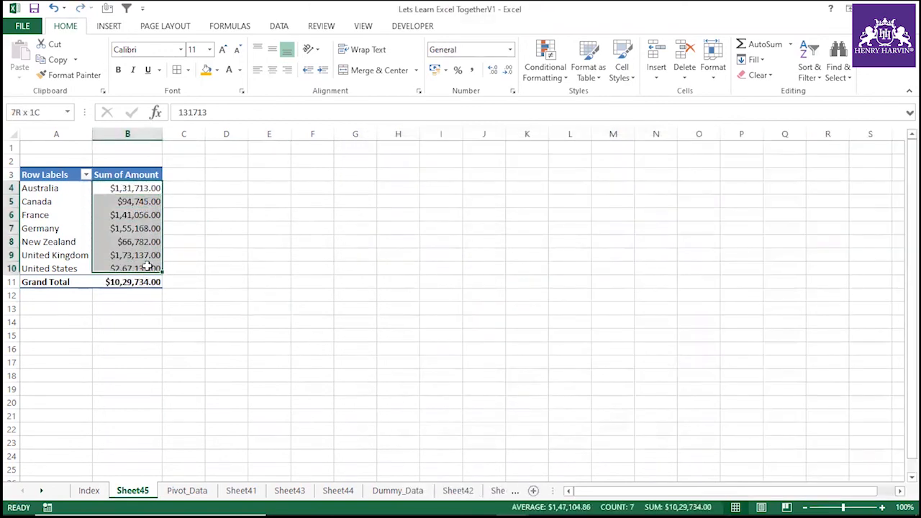
pyautogui.click(245, 269)
pyautogui.click(148, 243)
pyautogui.click(152, 199)
pyautogui.click(144, 242)
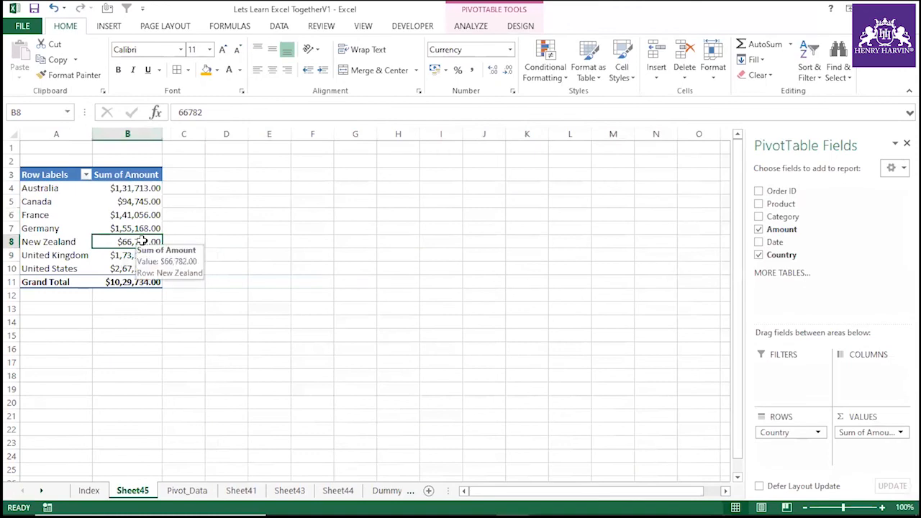